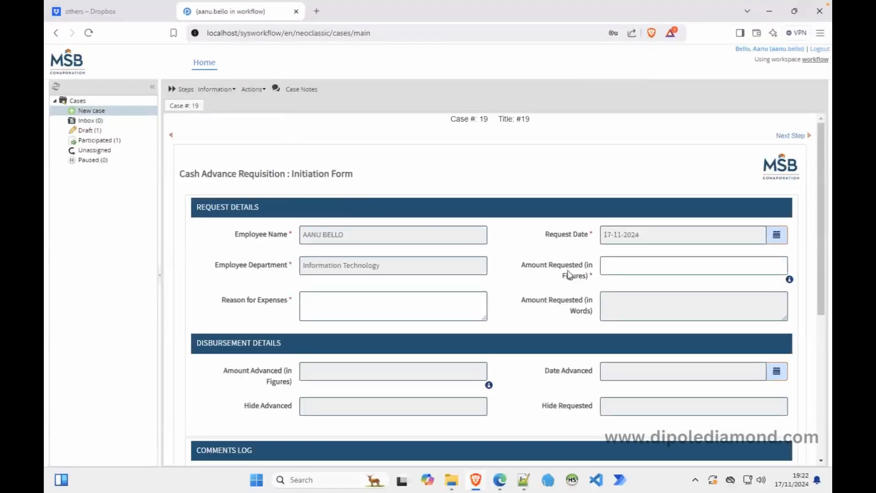
Enter 45,321.35 as the amount requested and 'Testing' as the reason for expenses.
left_click_drag(820, 274, 821, 310)
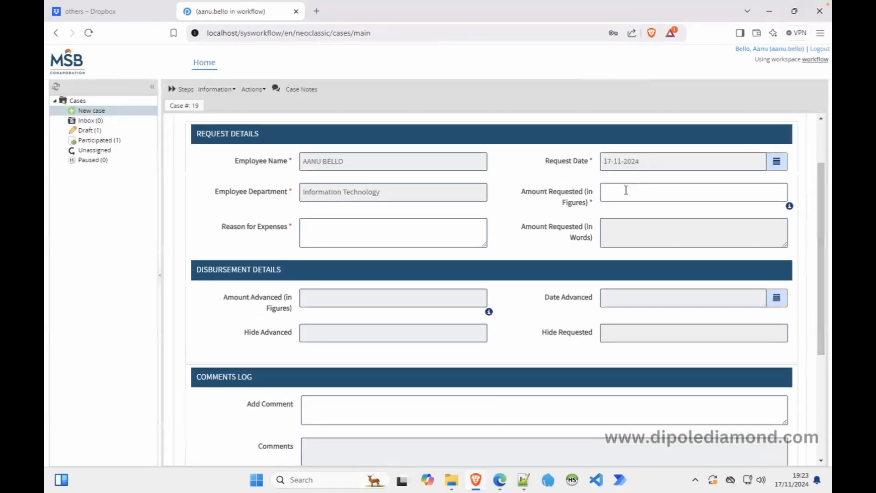
left_click_drag(824, 234, 824, 191)
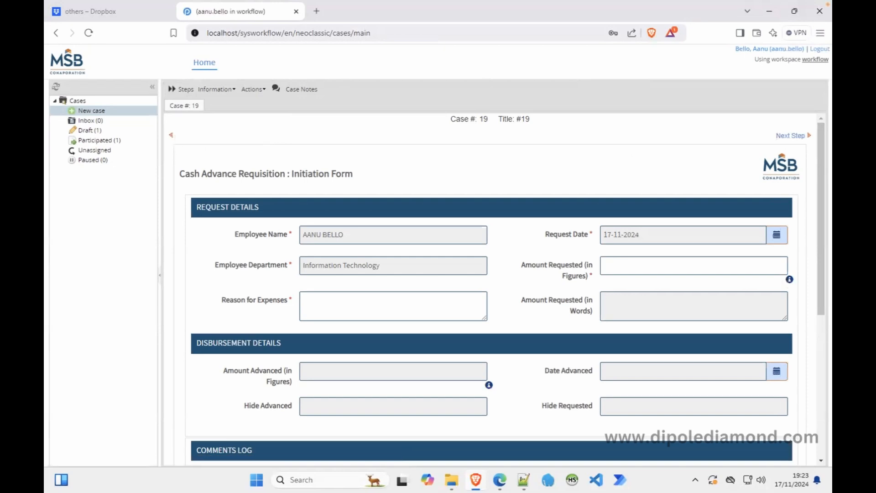
left_click(623, 262)
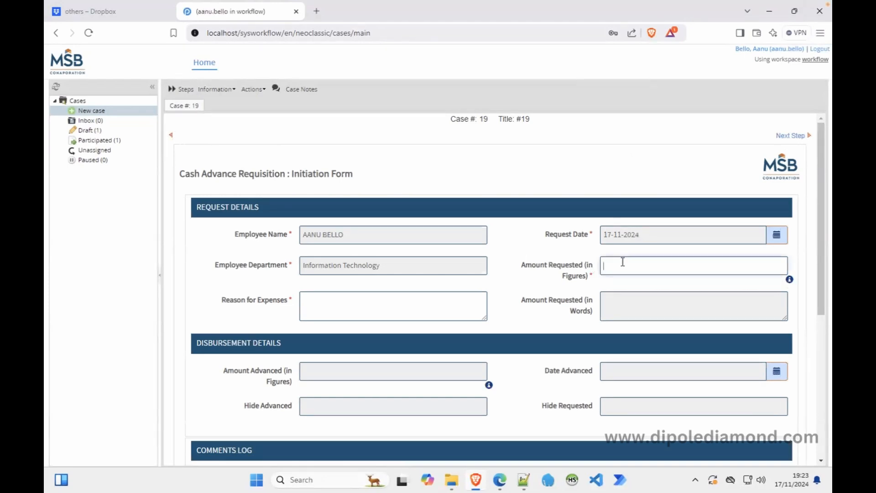
type("45")
type("324")
type(".35")
left_click(442, 298)
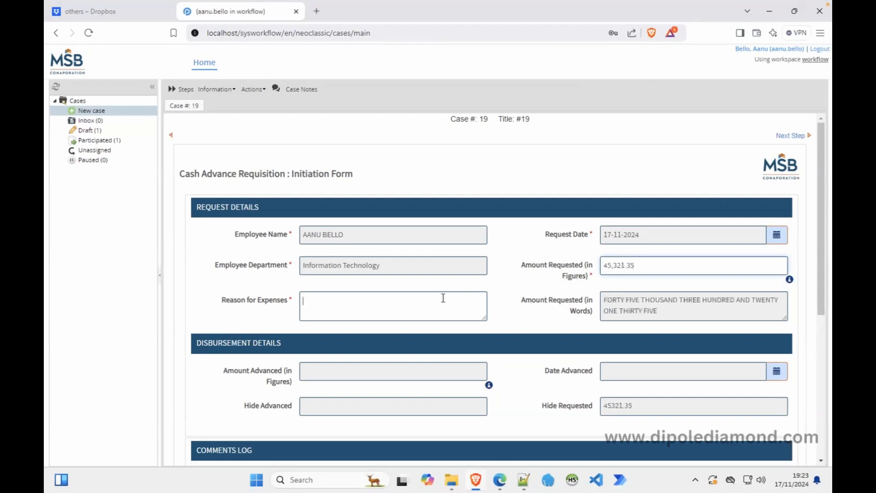
type("Testing")
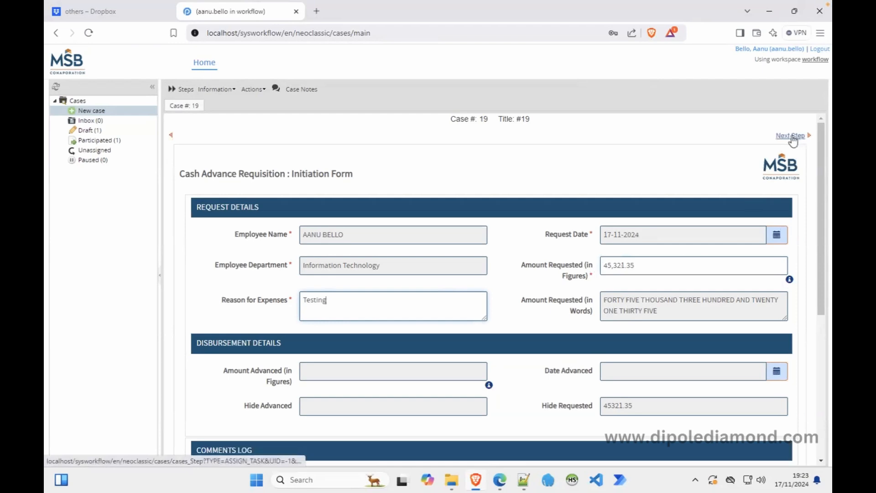
Add the comment 'okay' and submit the cash advance request.
left_click_drag(821, 302, 820, 407)
left_click(484, 277)
type("okay")
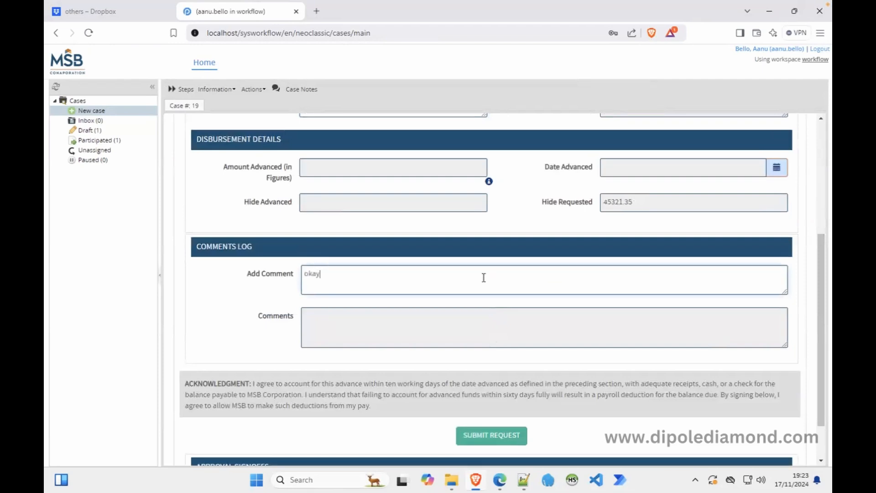
left_click(507, 434)
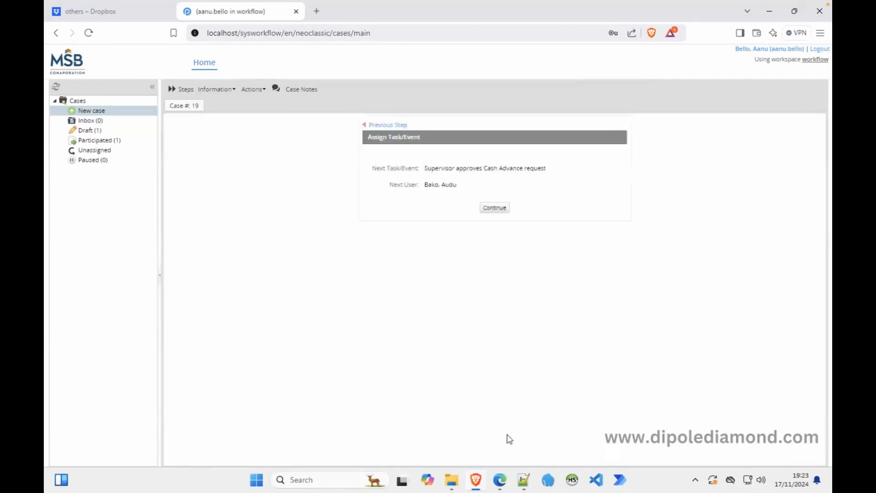
Go back to the initiation form, step forward to assignment, return again and scroll through it.
left_click(386, 126)
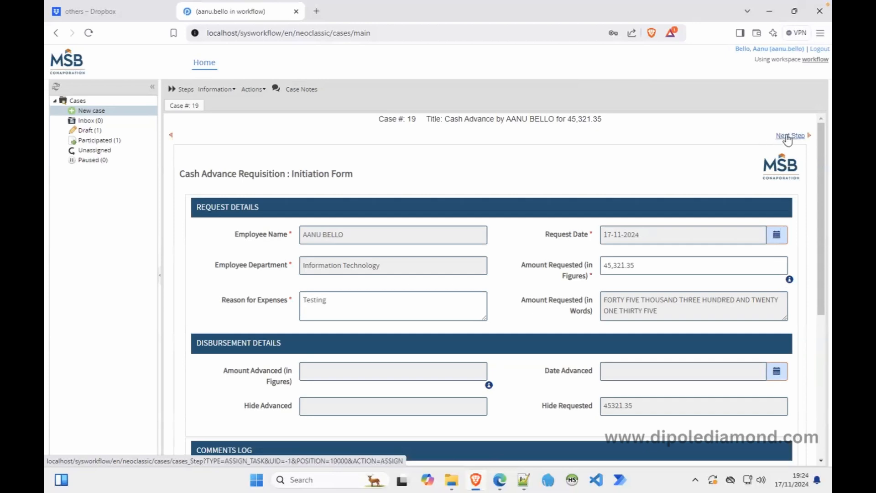
left_click(790, 137)
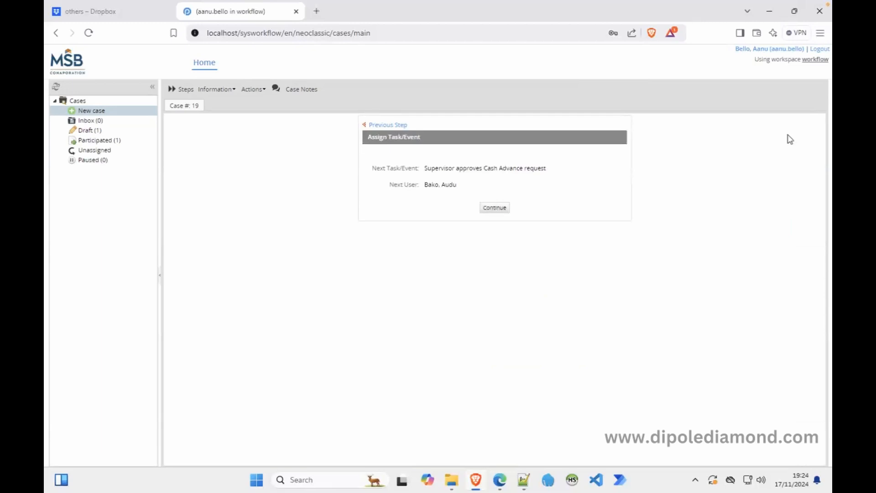
left_click(388, 128)
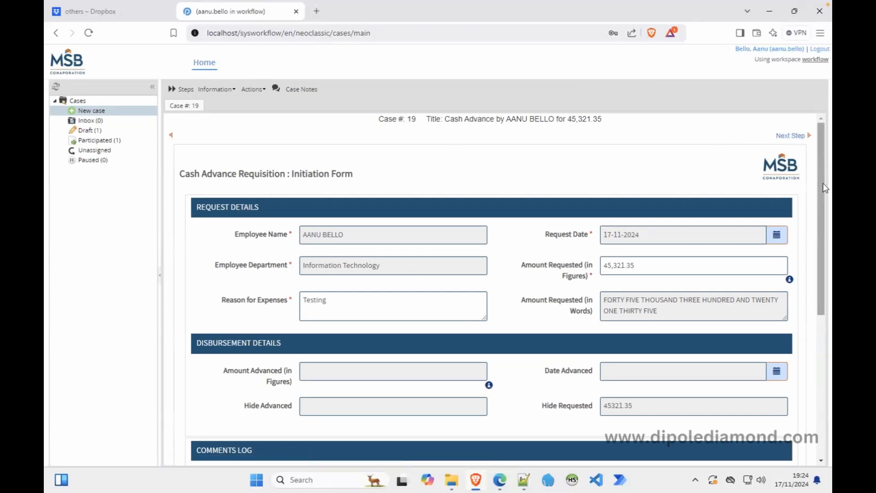
left_click_drag(822, 183, 820, 320)
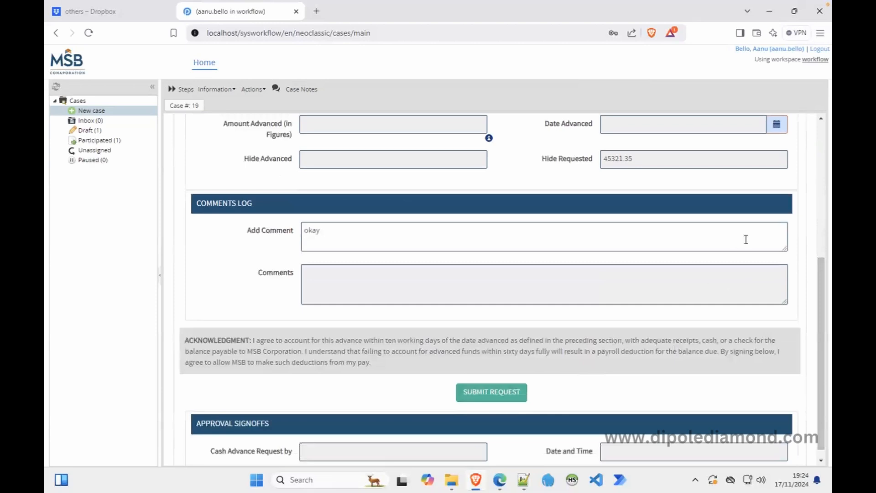
left_click_drag(824, 280, 823, 138)
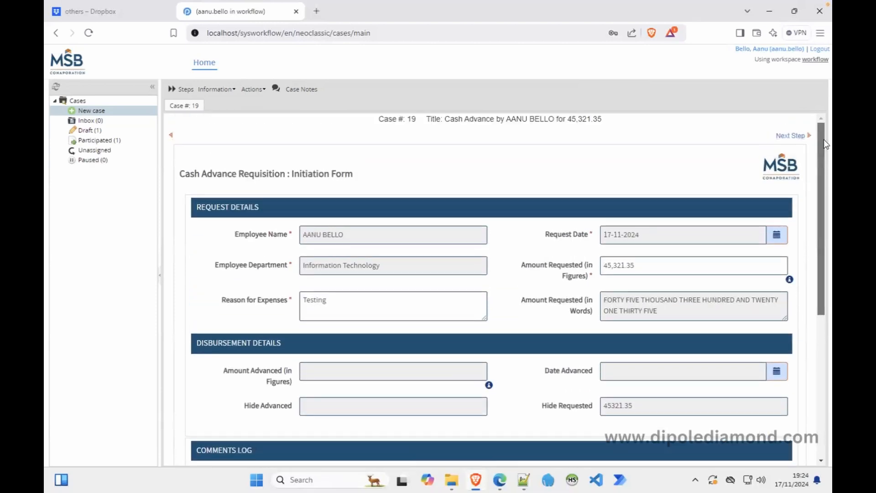
right_click(789, 137)
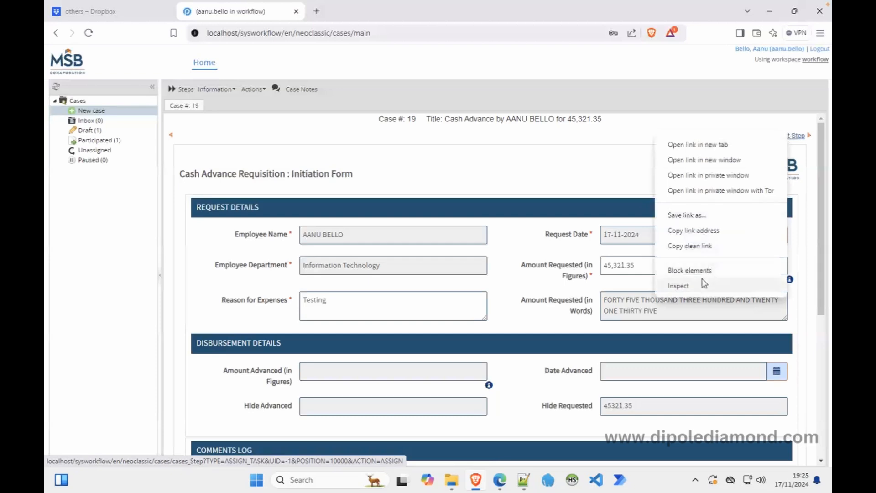
left_click(678, 285)
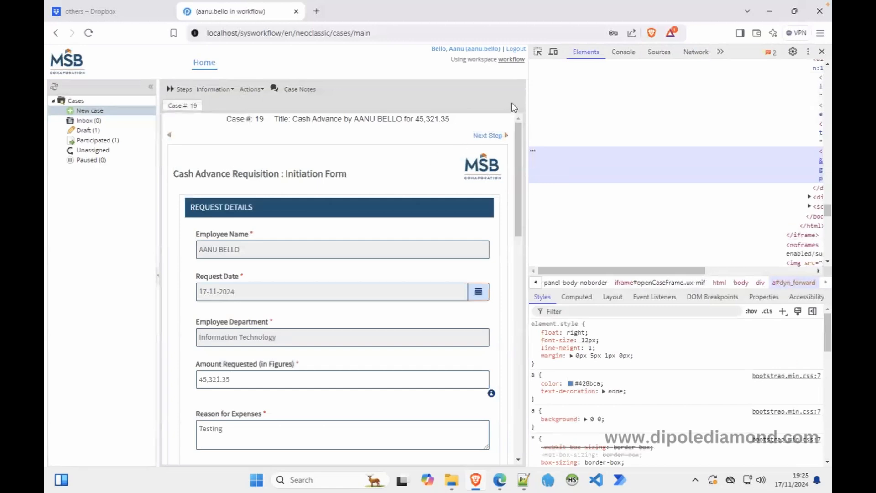
left_click(538, 52)
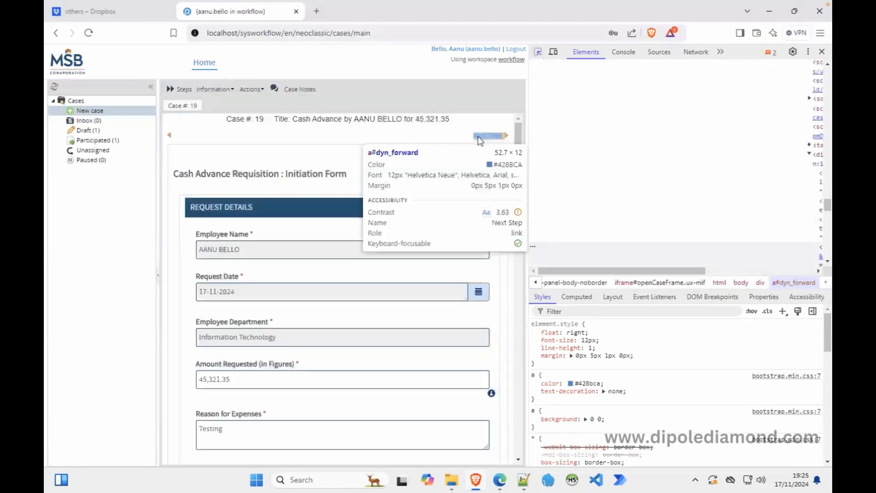
left_click(479, 137)
left_click_drag(661, 271, 761, 270)
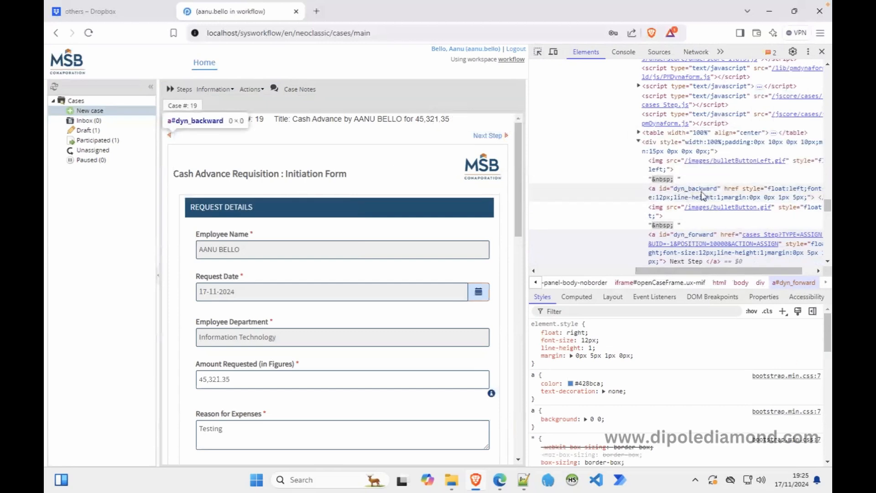
left_click(822, 52)
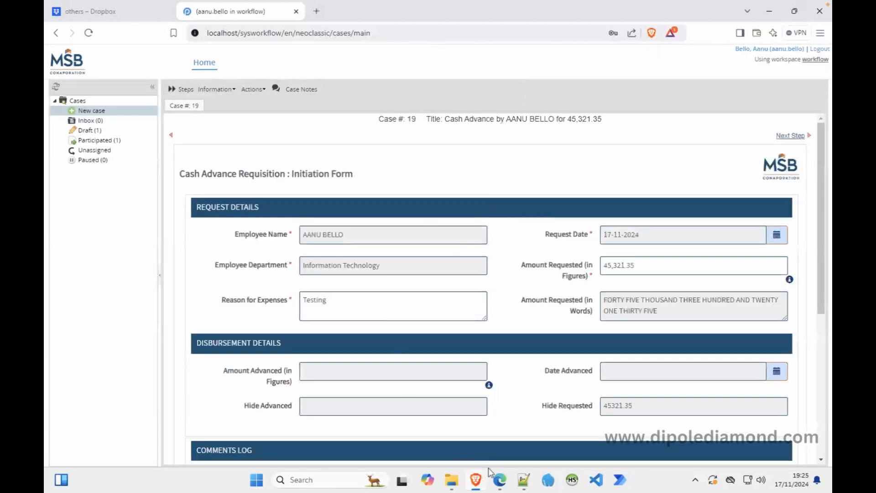
Open the CAR Initiation dynaform's JavaScript code in the process designer.
left_click(500, 482)
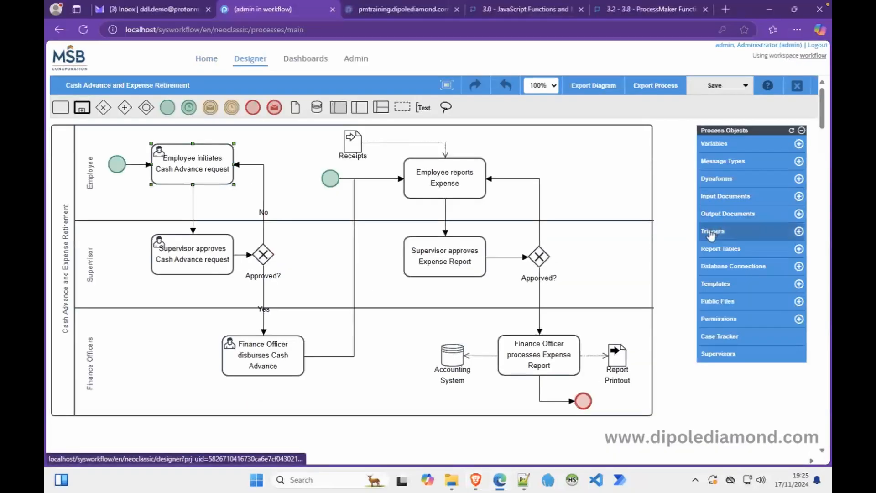
left_click(717, 180)
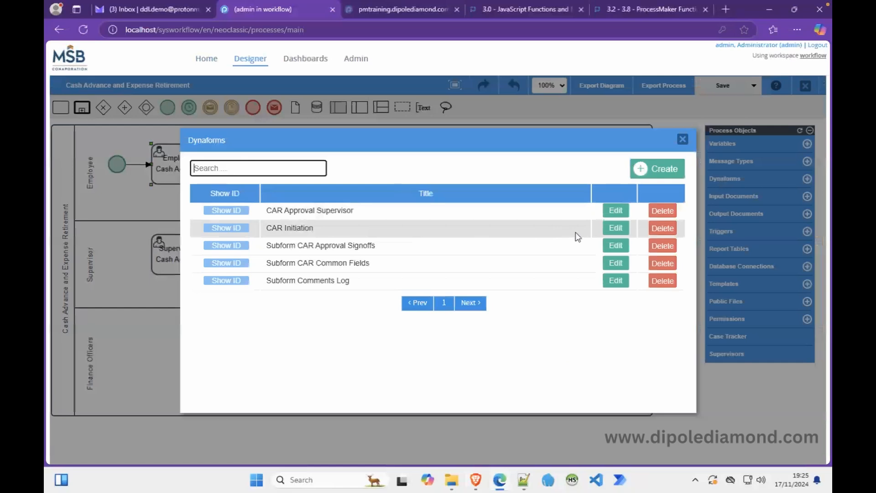
left_click(614, 230)
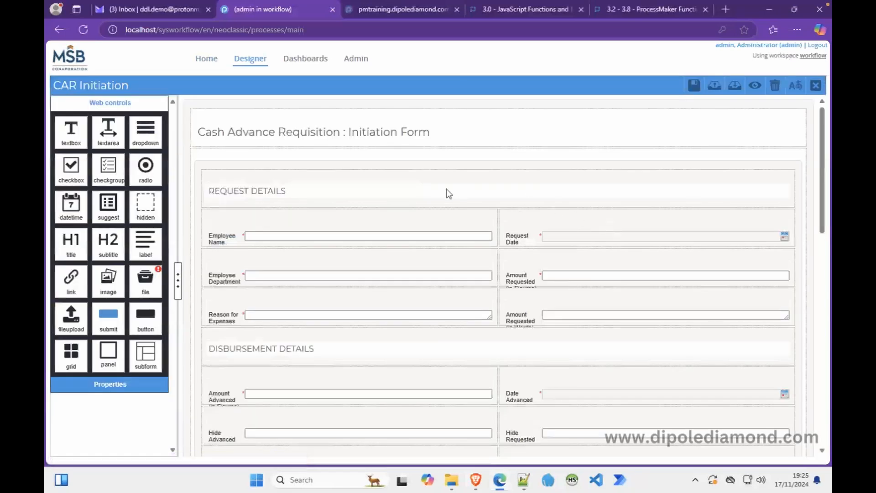
left_click(189, 143)
left_click(110, 223)
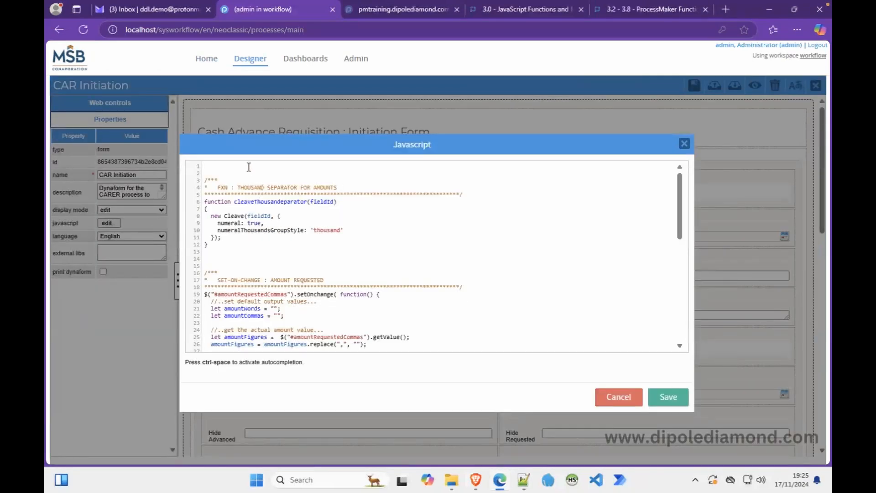
Add a '//Hide Previous and Forward Links' comment and a $("#dyn_backward").hide(); line.
type("//Hide Previous and Forward Links...")
key("Return")
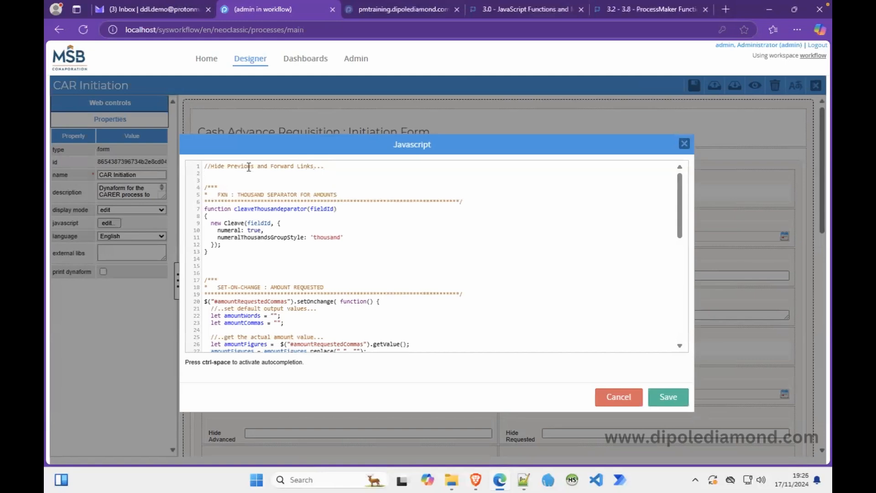
type("$().hide();")
key("Return")
key("Return")
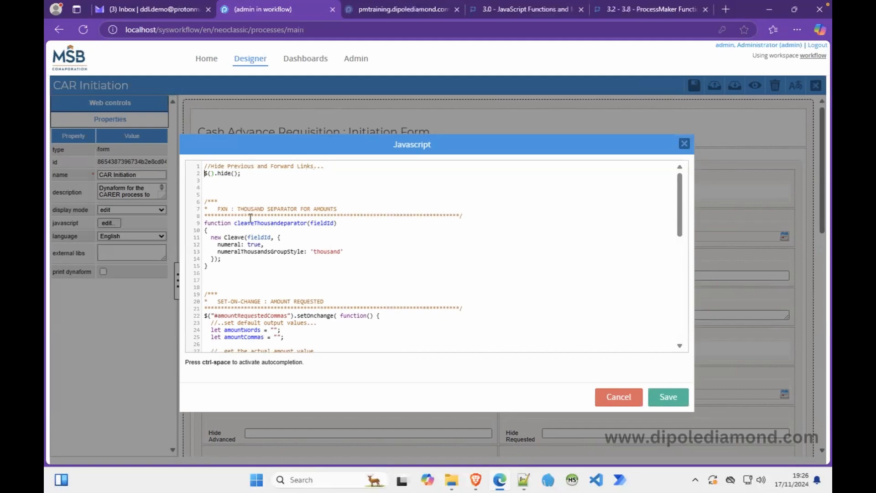
key("Right")
type("\"#dyn_backward")
Duplicate the hide line and change its selector to #dyn_forward.
left_click_drag(304, 174, 202, 176)
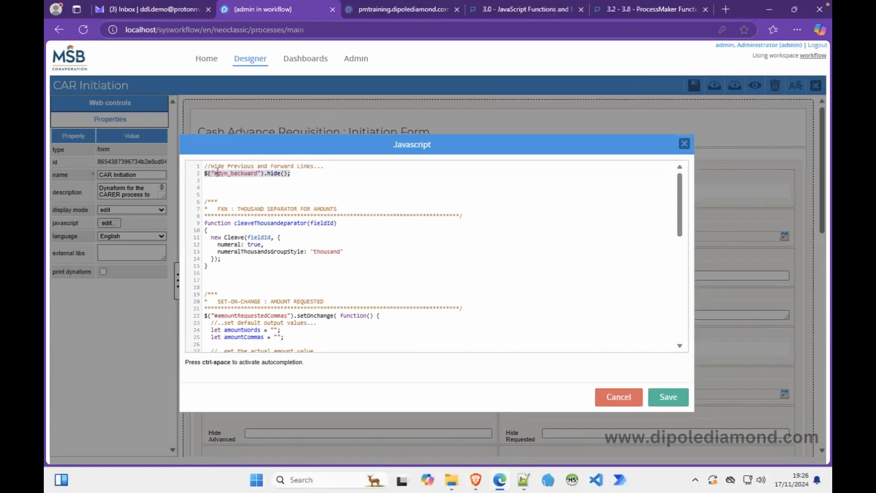
key("ctrl+c")
left_click(294, 175)
key("Return")
key("ctrl+v")
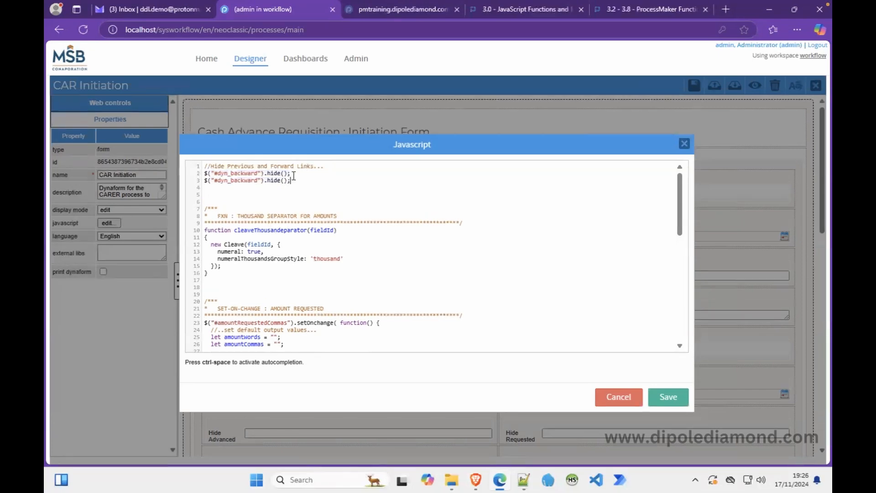
left_click(243, 182)
key("BackSpace")
key("BackSpace")
key("BackSpace")
type("for")
left_click(319, 181)
Save the script and dynaform, reload the case #19 form frame in Brave, then return to the designer.
left_click(676, 400)
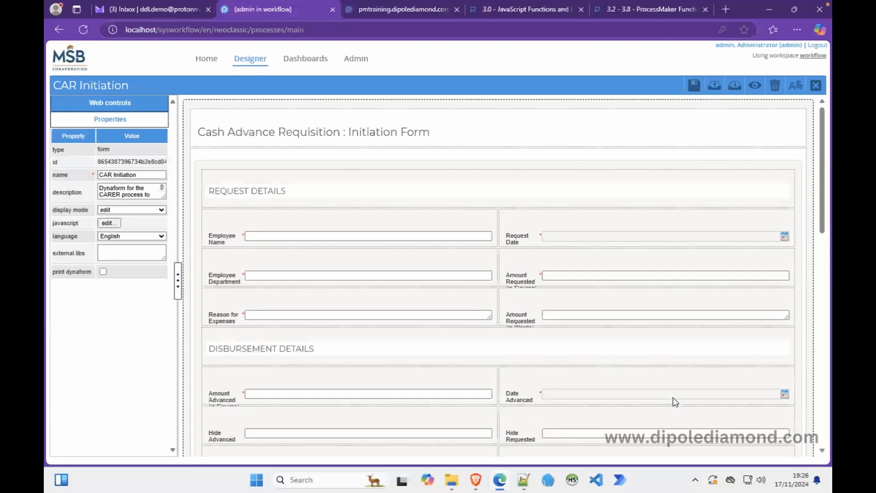
left_click(694, 91)
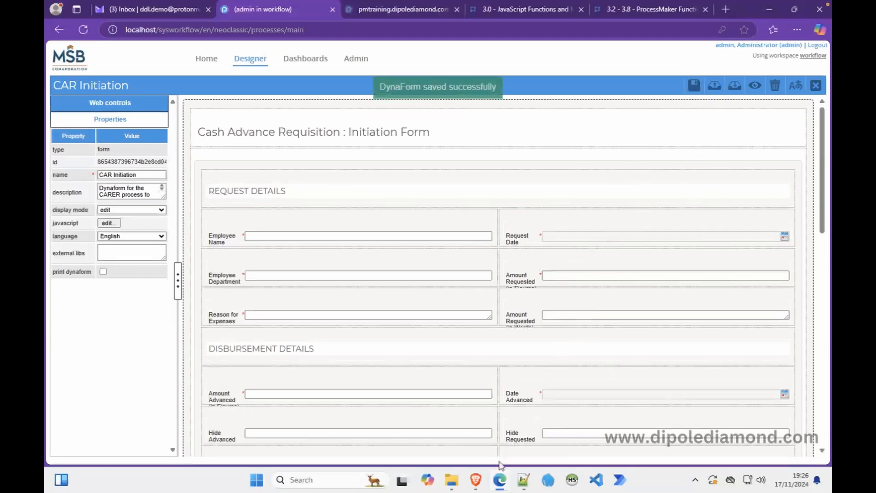
left_click(477, 484)
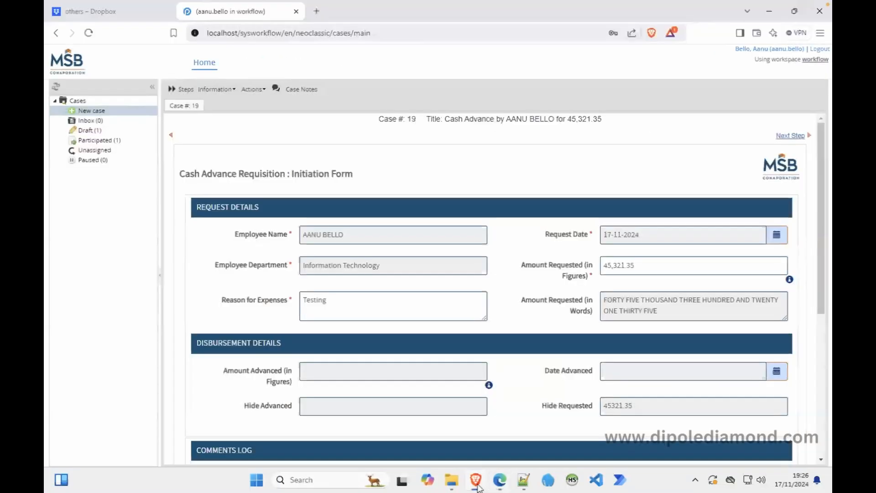
right_click(519, 178)
left_click(566, 381)
left_click(501, 482)
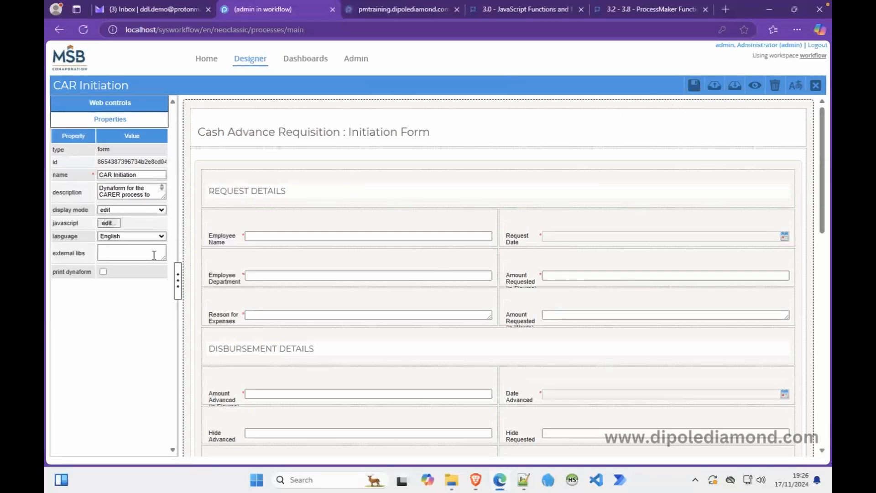
Fix the typo in the dyn_forward selector, then save the script and the CAR Initiation form.
left_click(112, 225)
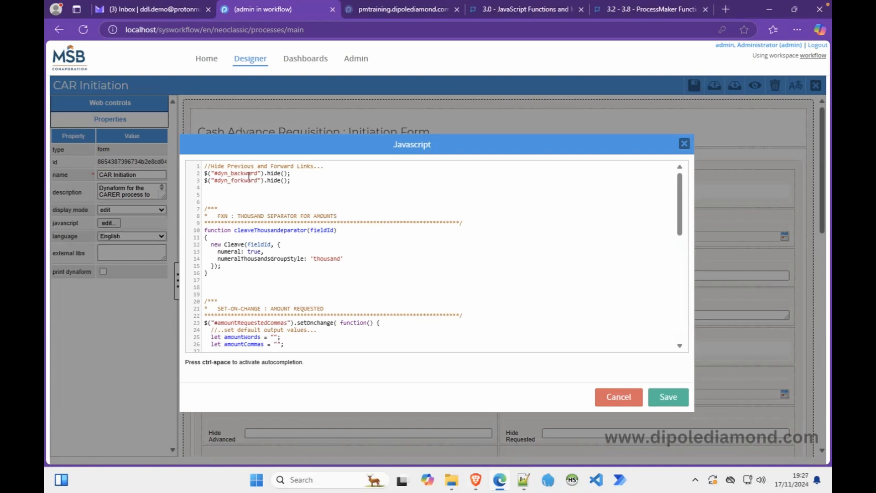
key("Delete")
left_click(666, 399)
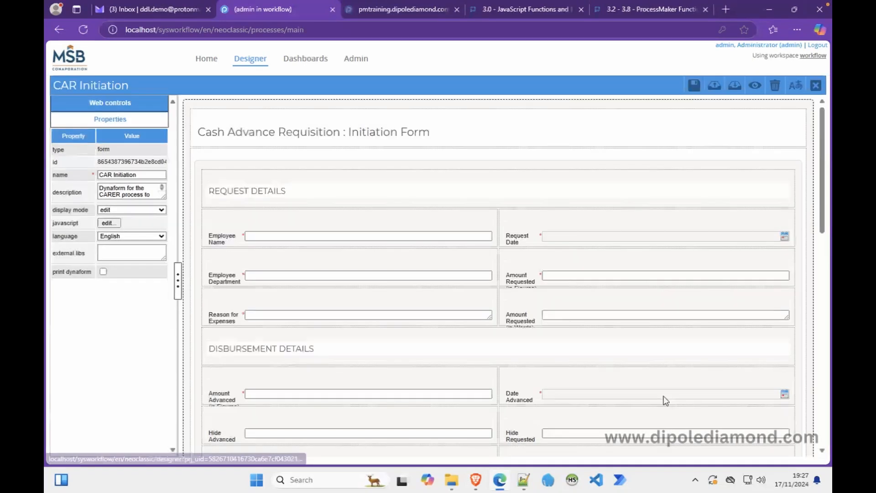
left_click(694, 85)
Reload the Case #19 form frame to check the hidden step links, then go back to the designer.
left_click(476, 480)
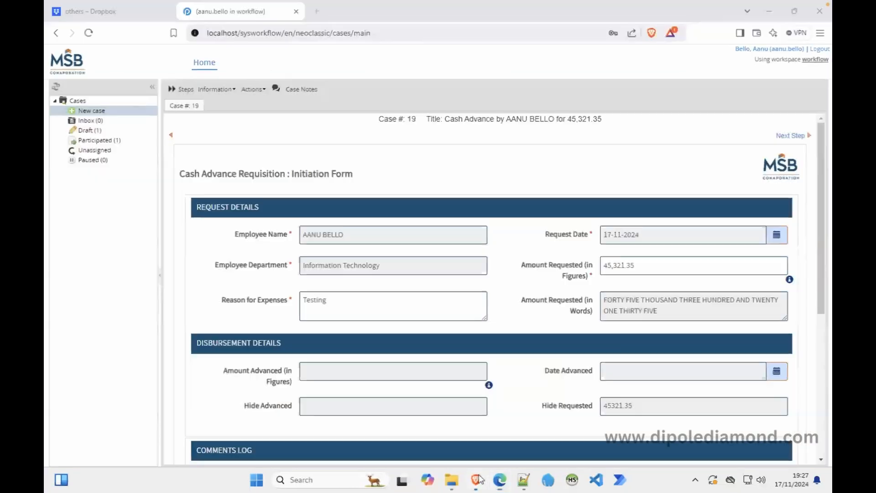
right_click(504, 166)
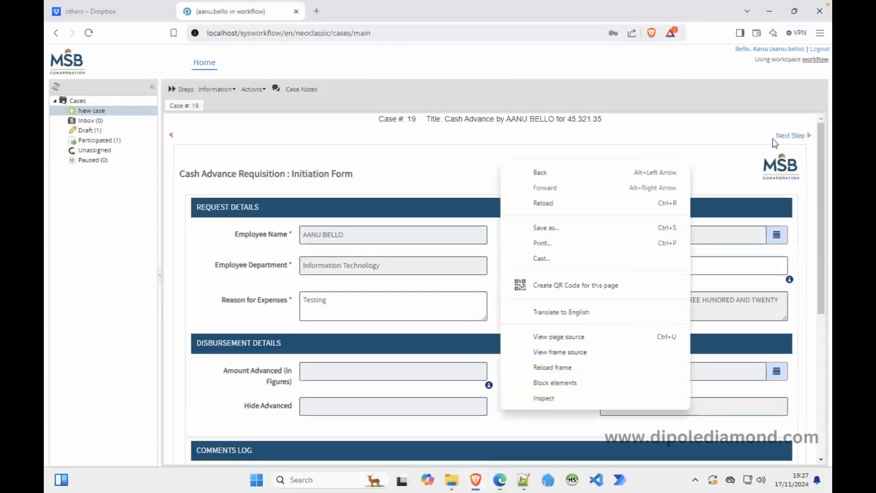
left_click(769, 158)
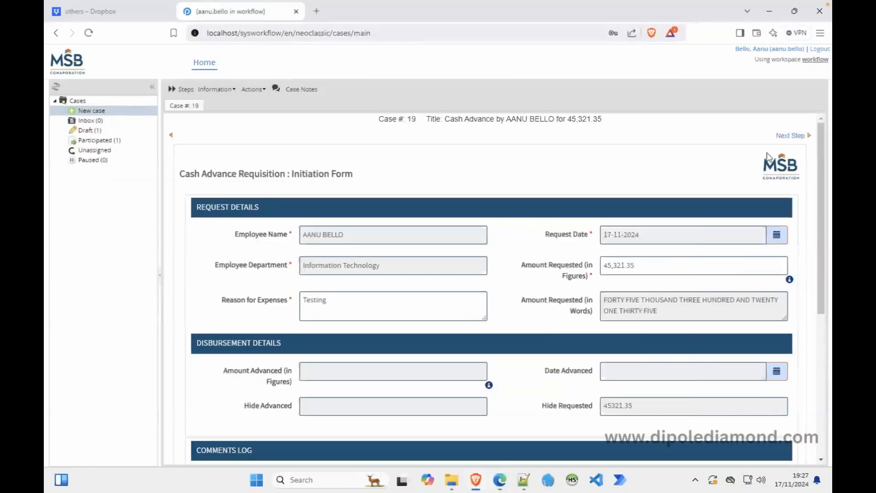
right_click(593, 180)
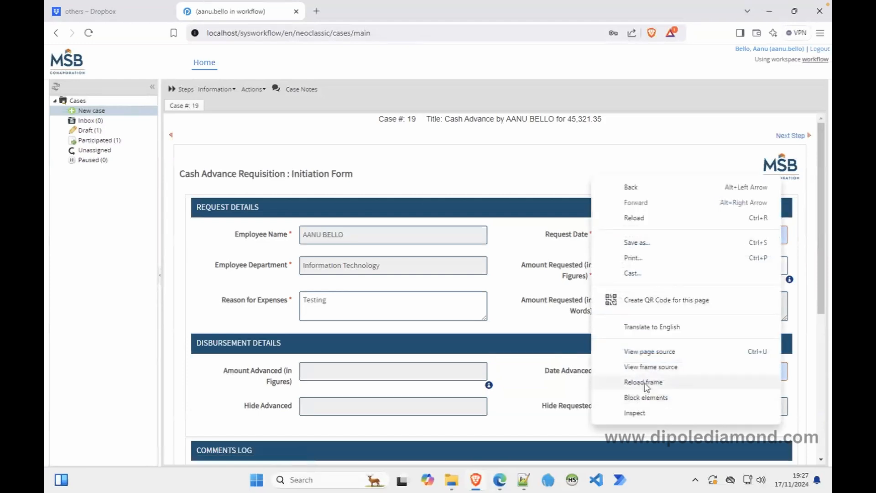
left_click(645, 383)
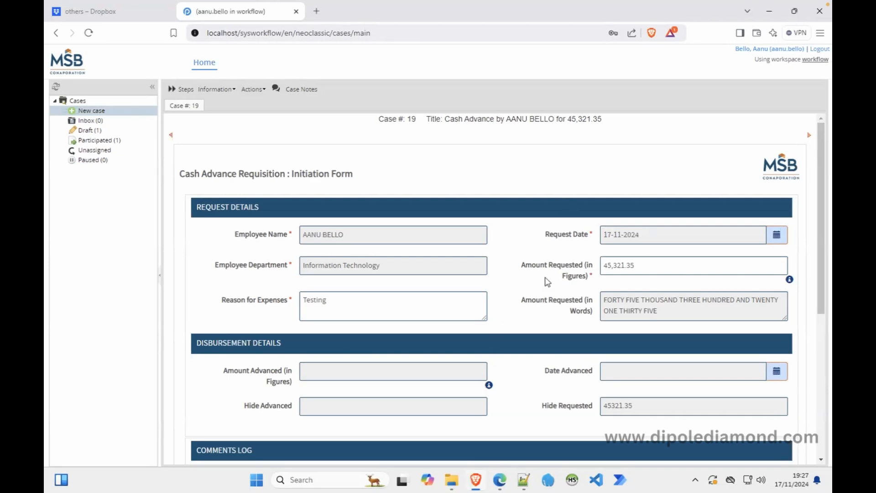
left_click(479, 475)
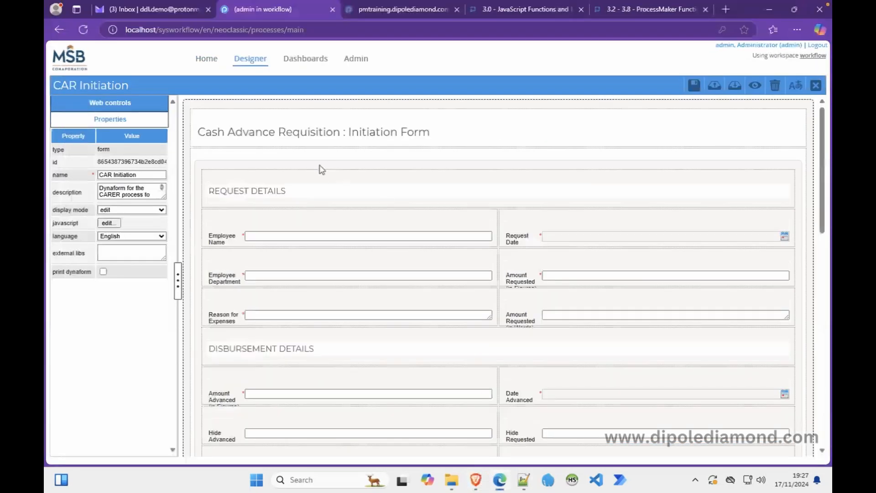
left_click(108, 223)
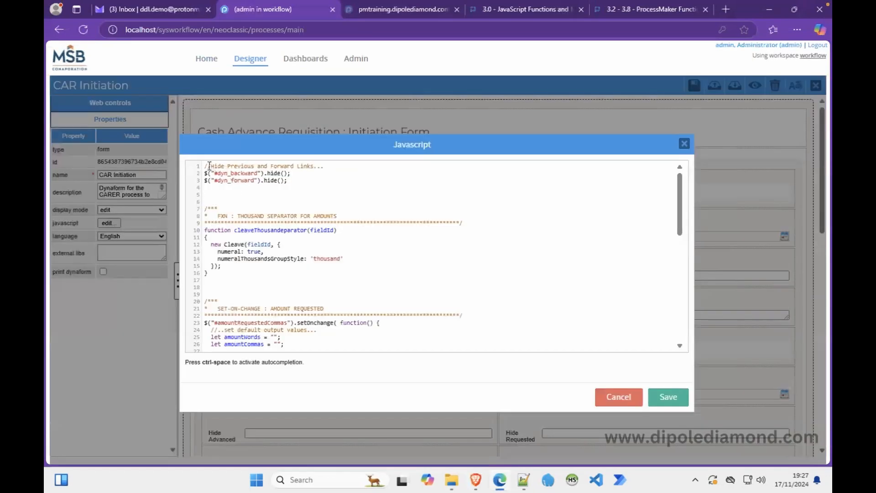
left_click_drag(206, 165, 215, 201)
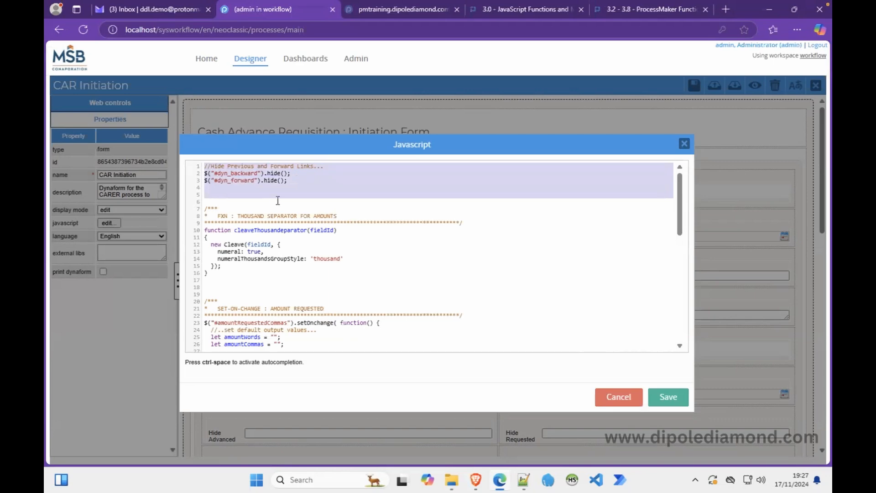
left_click(305, 194)
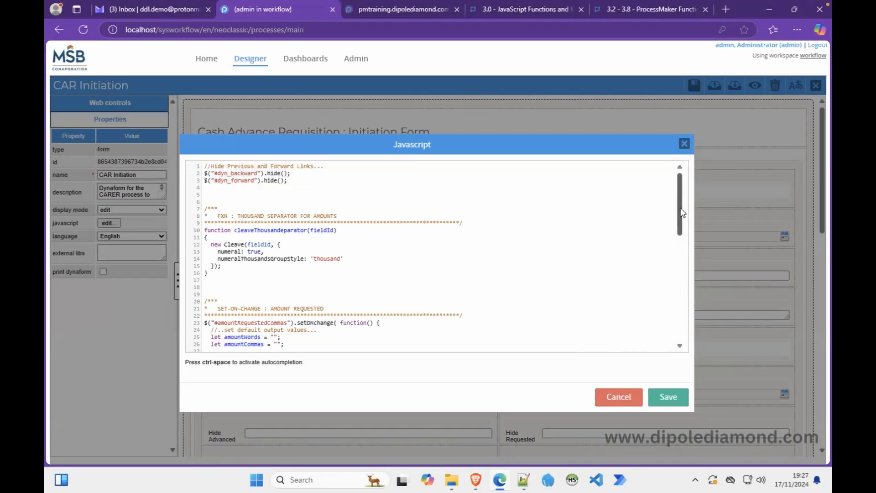
left_click_drag(681, 213, 683, 330)
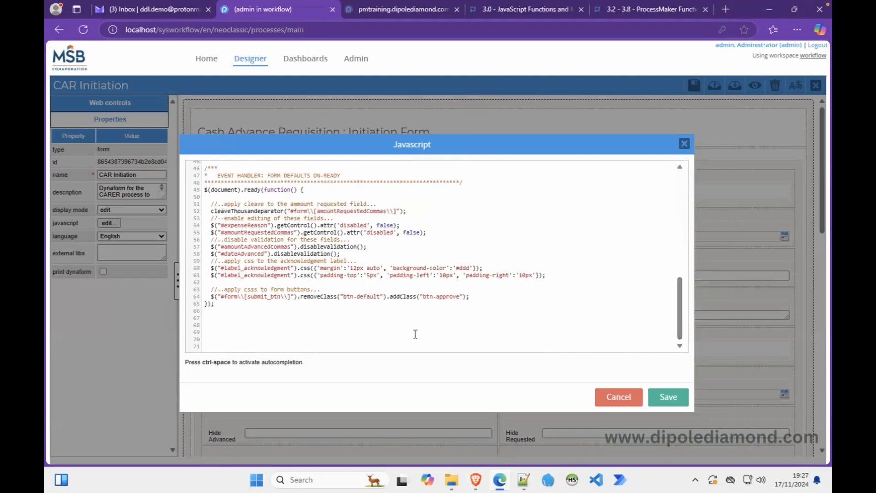
left_click(658, 398)
Open the CAR Approval Supervisor dynaform's JavaScript code.
left_click(817, 88)
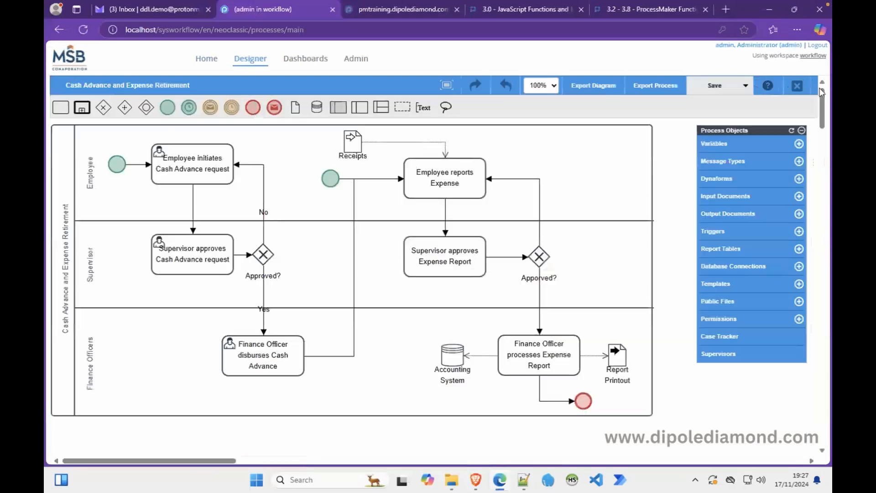
left_click(718, 178)
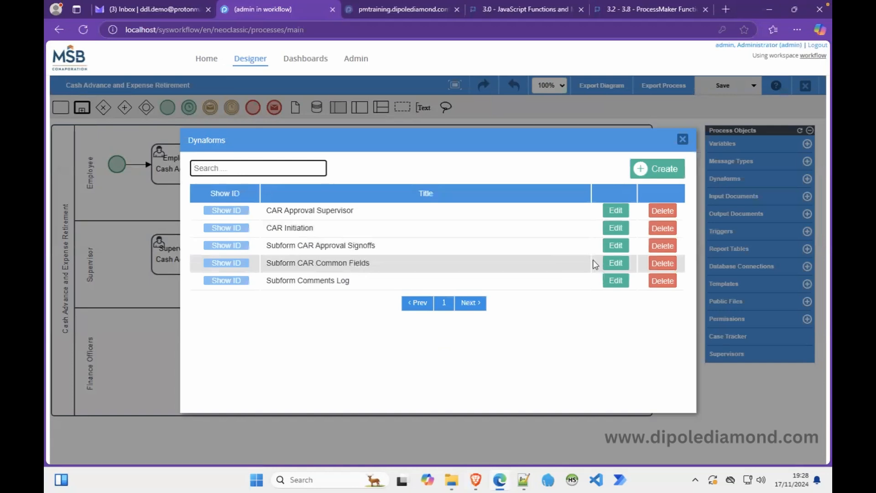
left_click(620, 213)
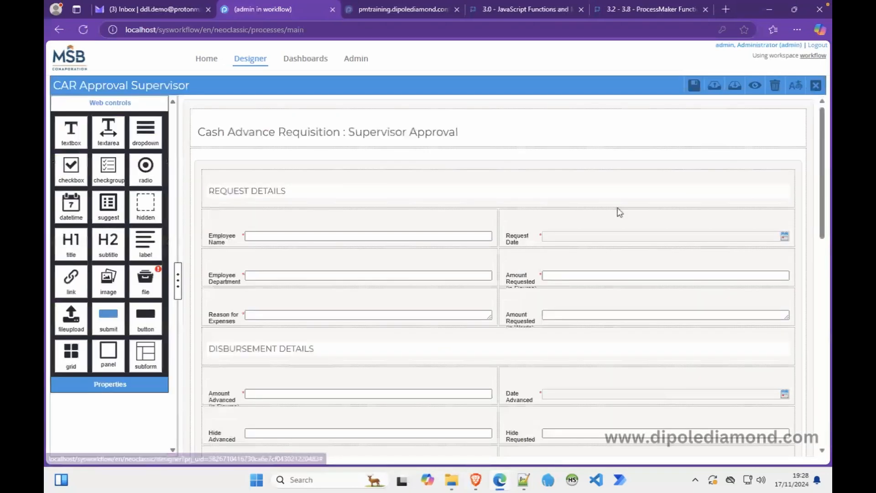
left_click(187, 158)
left_click(109, 223)
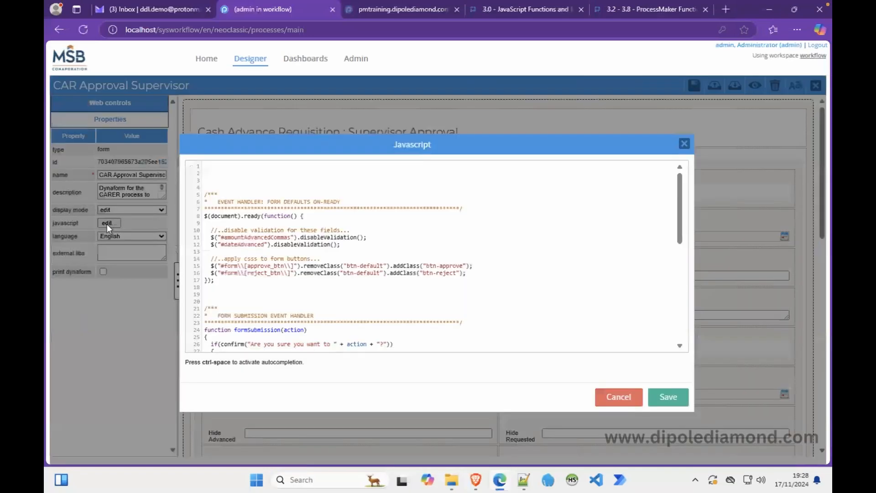
Copy the formSubmission handler and APPROVE button code, then save and close the supervisor form.
left_click_drag(682, 217, 681, 313)
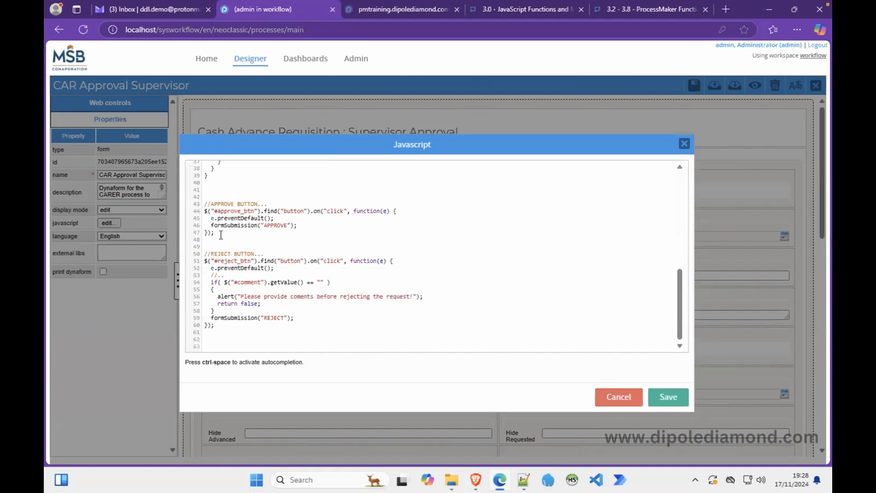
left_click_drag(219, 235, 198, 208)
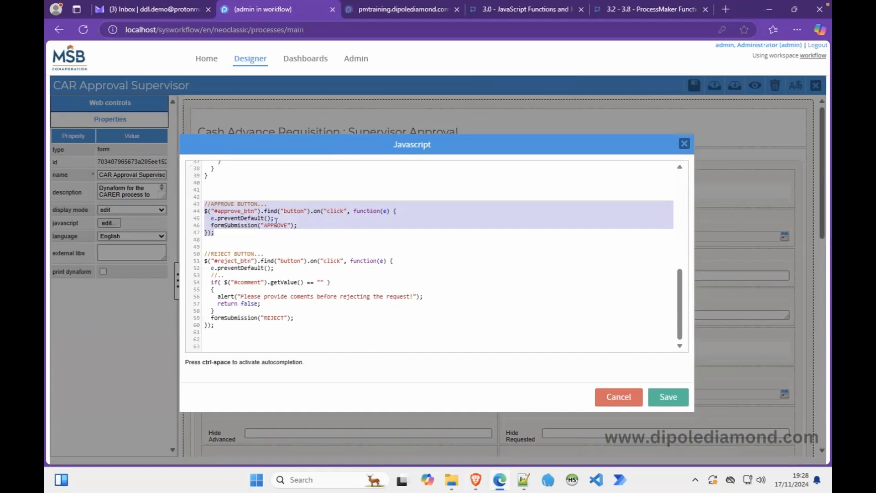
scroll(276, 221, "up", 7)
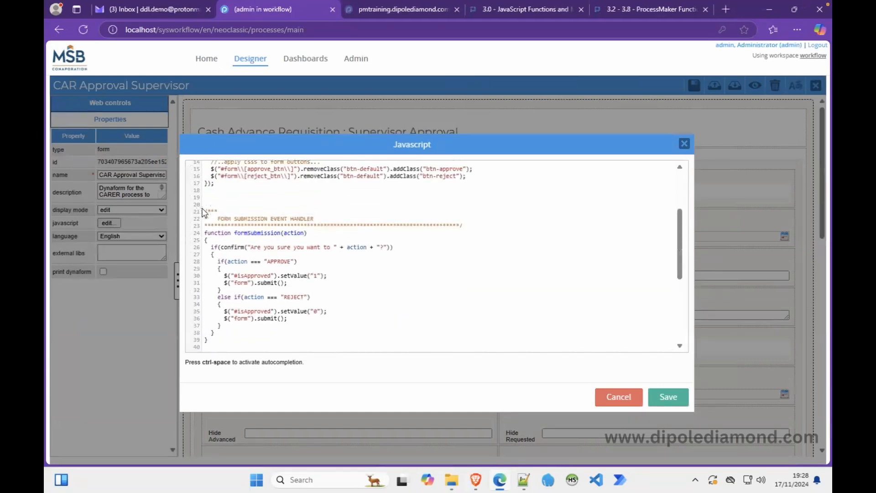
left_click_drag(204, 210, 240, 287)
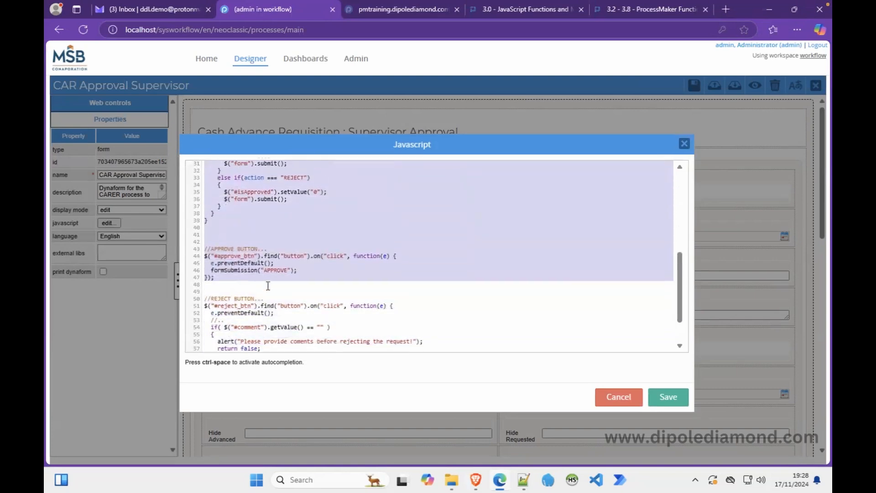
left_click(664, 400)
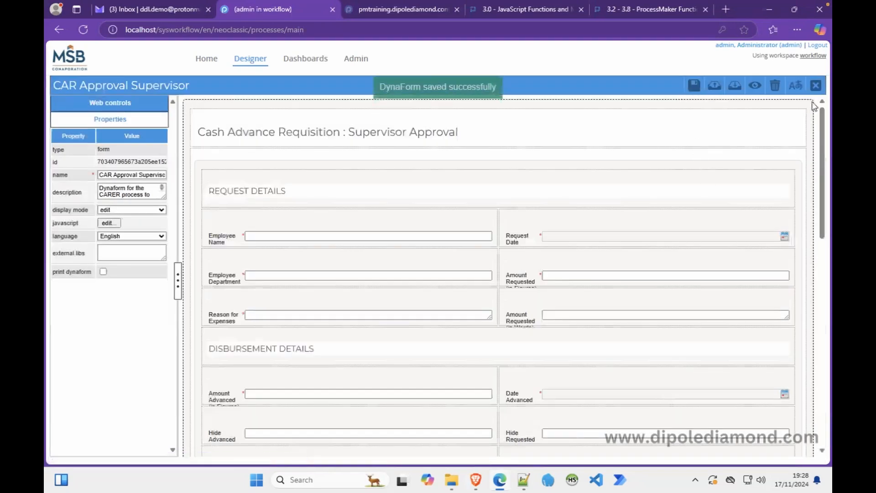
left_click(816, 85)
Paste the copied submission handler code at line 70 of the CAR Initiation JavaScript.
left_click(716, 179)
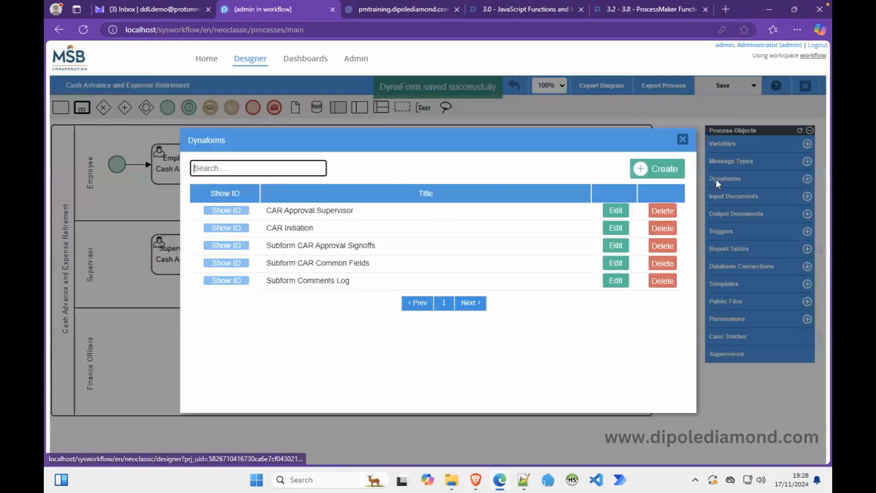
left_click(615, 228)
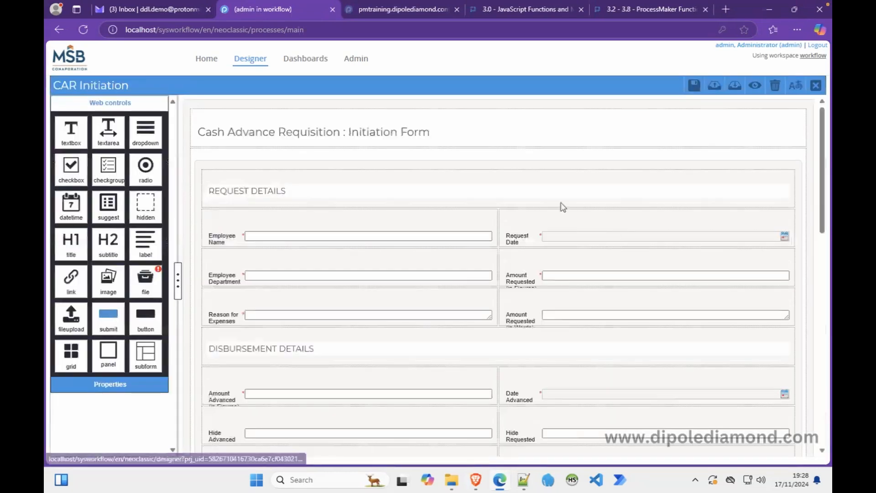
left_click(188, 150)
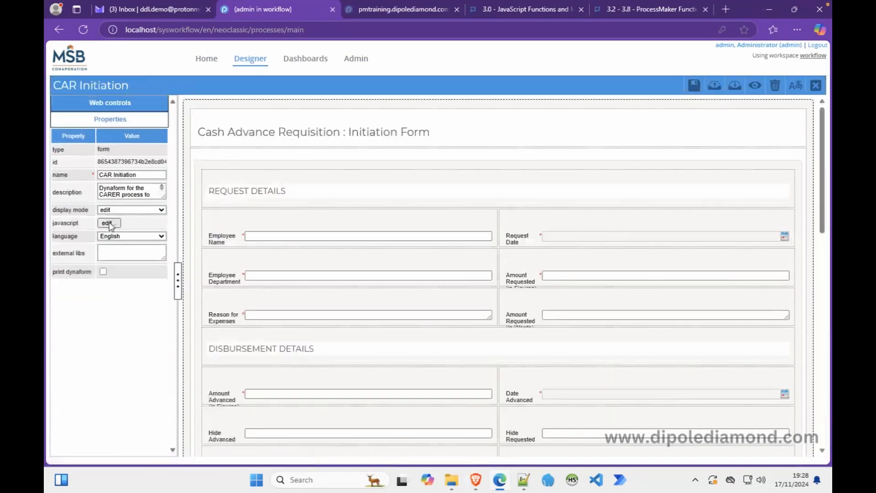
left_click(109, 223)
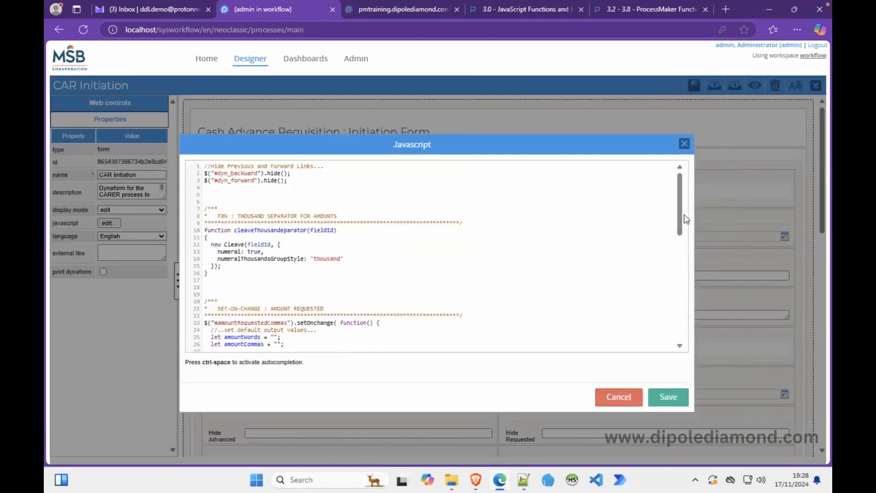
left_click_drag(679, 214, 679, 340)
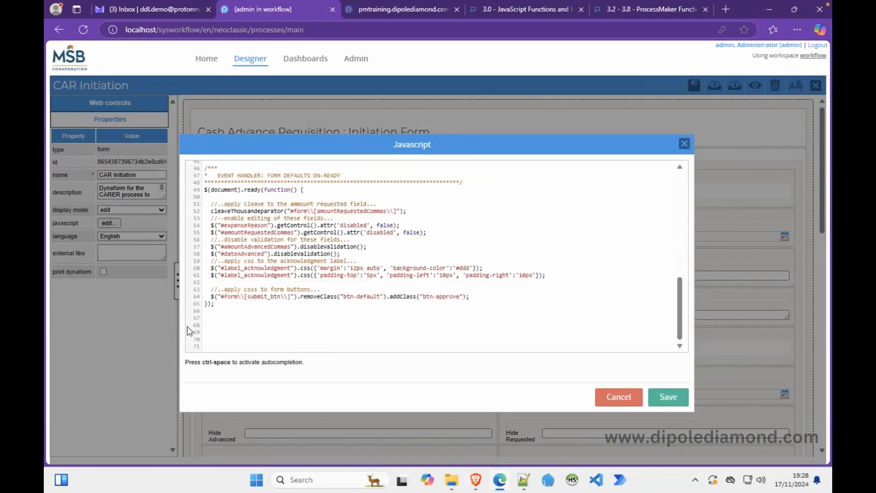
left_click(209, 338)
key("ctrl+v")
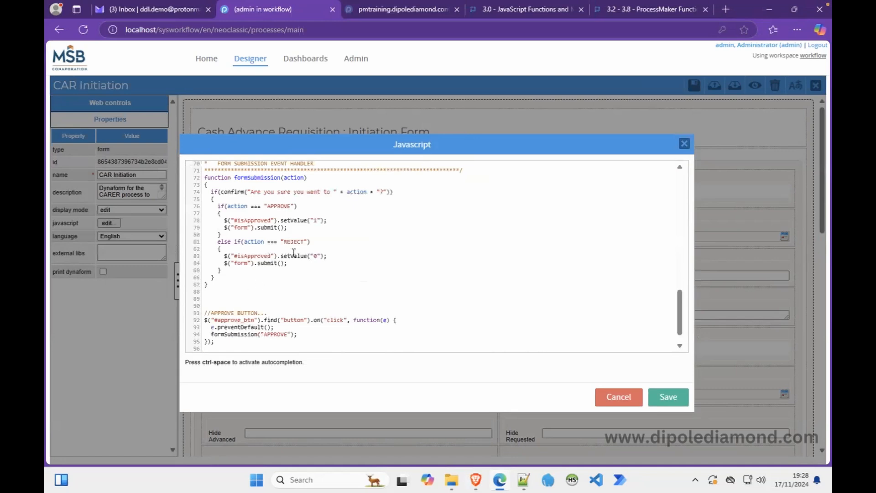
Rename APPROVE to SUBMIT in the comment, button id #submit_btn and formSubmission("SUBMIT") call.
double_click(226, 314)
type("SUBMIT")
key("XF86MonBrightnessUp")
key("XF86MonBrightnessUp")
left_click(241, 321)
key("BackSpace")
key("BackSpace")
key("BackSpace")
key("BackSpace")
key("BackSpace")
key("BackSpace")
key("BackSpace")
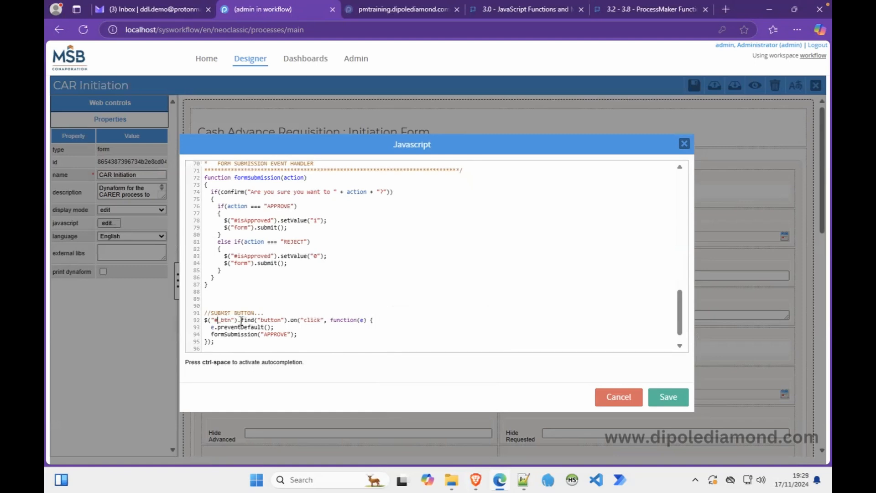
type("submit")
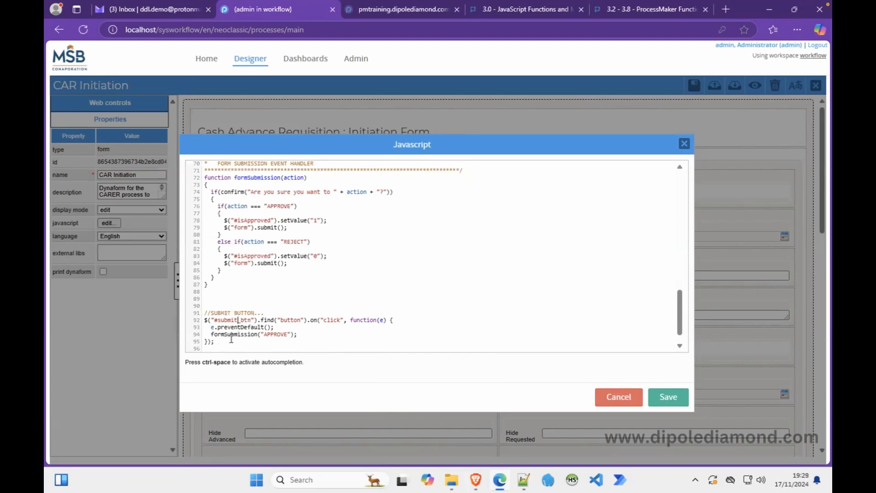
double_click(277, 334)
type("SUBMIT")
Change the confirmation wording to 'this form' and delete the REJECT branch of the handler.
scroll(679, 307, "up", 3)
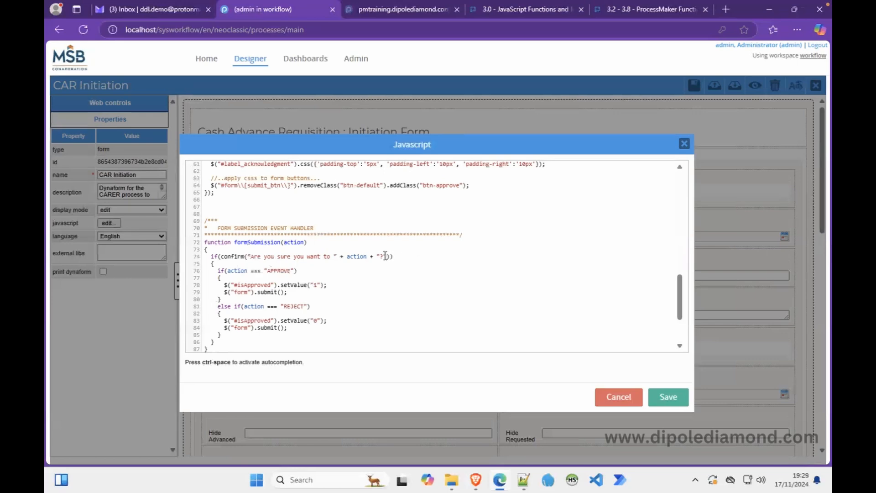
type("this form")
left_click(228, 301)
left_click_drag(227, 301, 231, 334)
key("BackSpace")
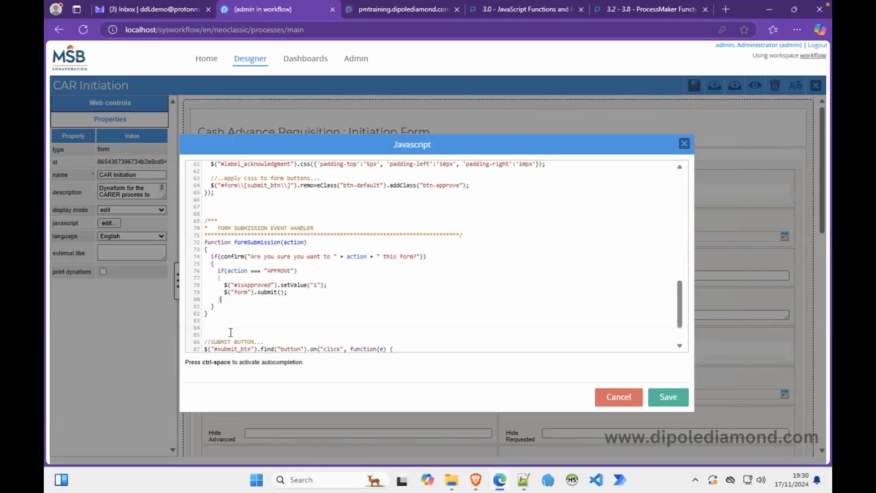
Delete the APPROVE condition lines 76–78, then save the script and the CAR Initiation form.
left_click(278, 235)
left_click_drag(224, 283, 220, 277)
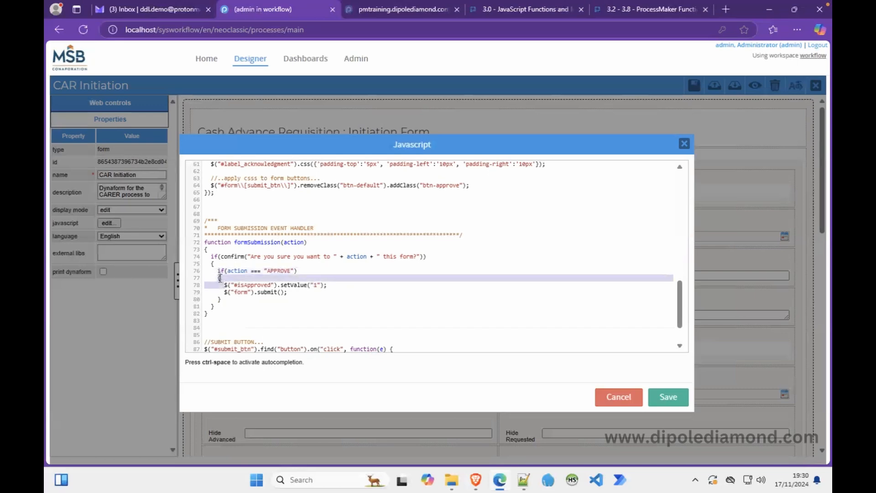
left_click(224, 292)
left_click_drag(225, 291, 192, 281)
key("BackSpace")
key("BackSpace")
key("BackSpace")
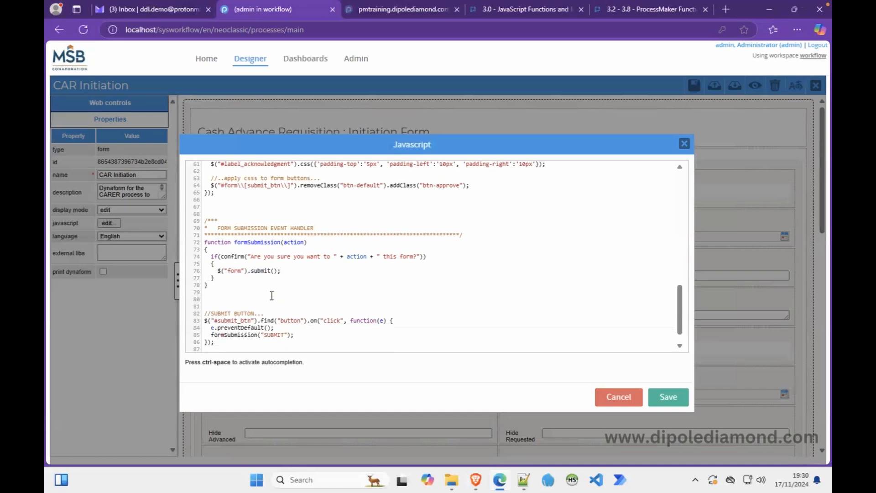
left_click(670, 398)
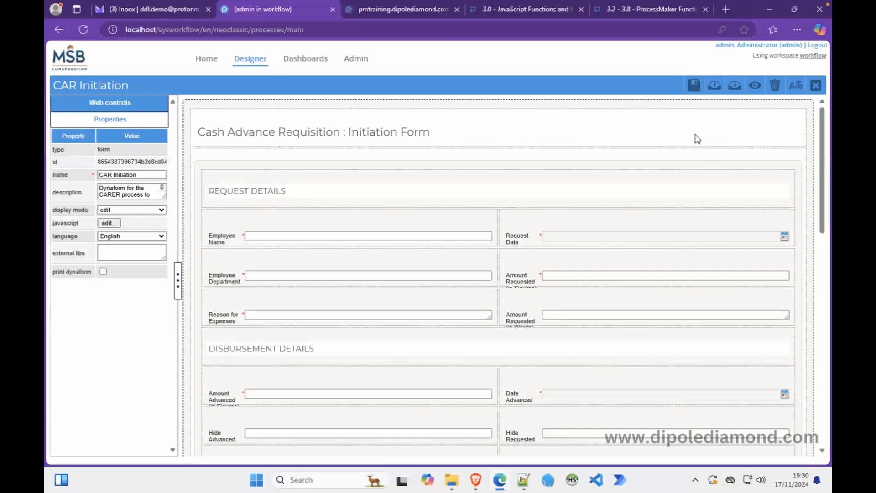
left_click(694, 85)
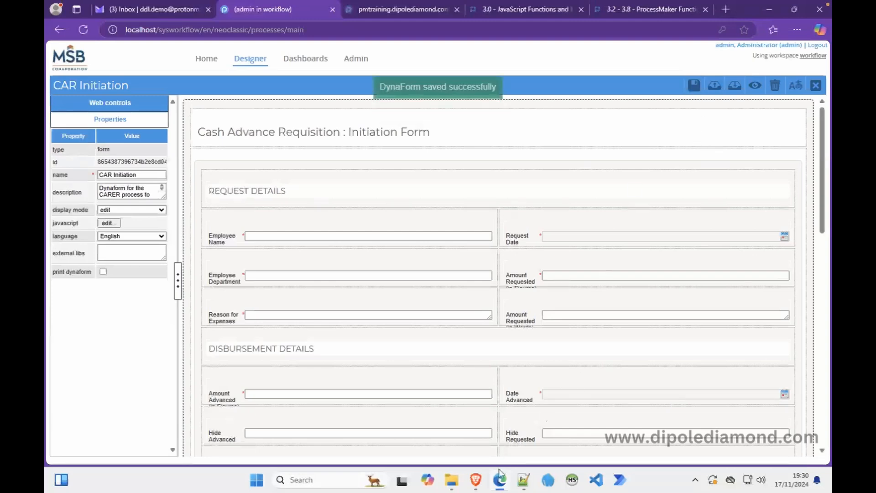
left_click(476, 480)
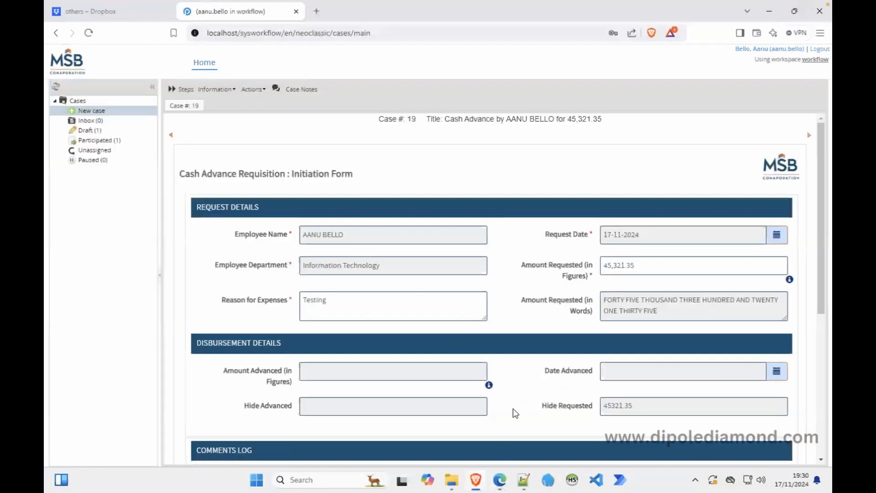
right_click(511, 183)
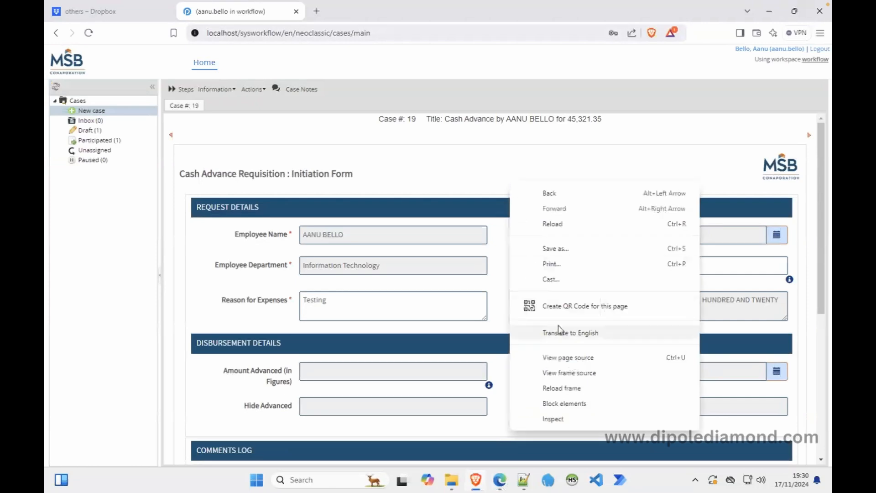
left_click(562, 389)
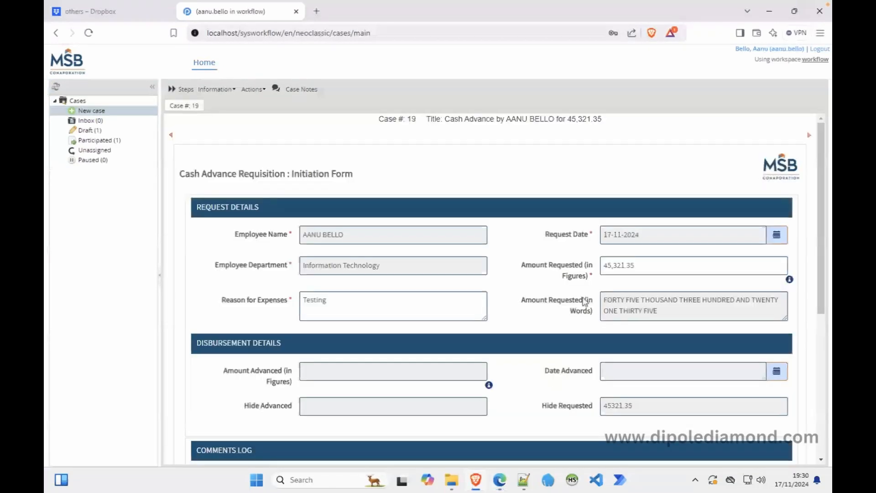
left_click_drag(820, 262, 816, 384)
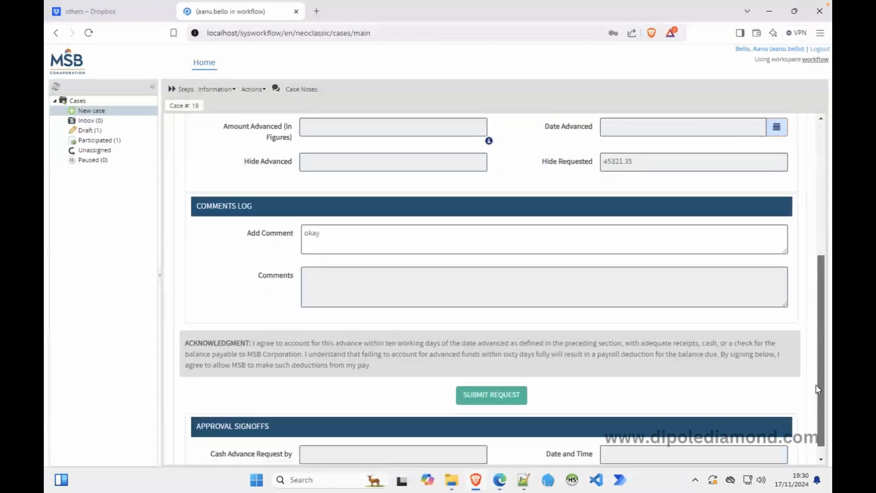
left_click(501, 395)
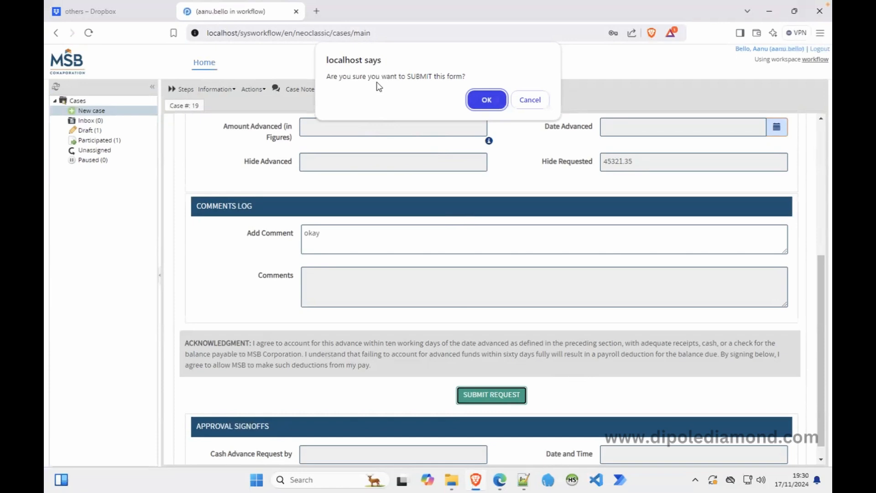
left_click(530, 100)
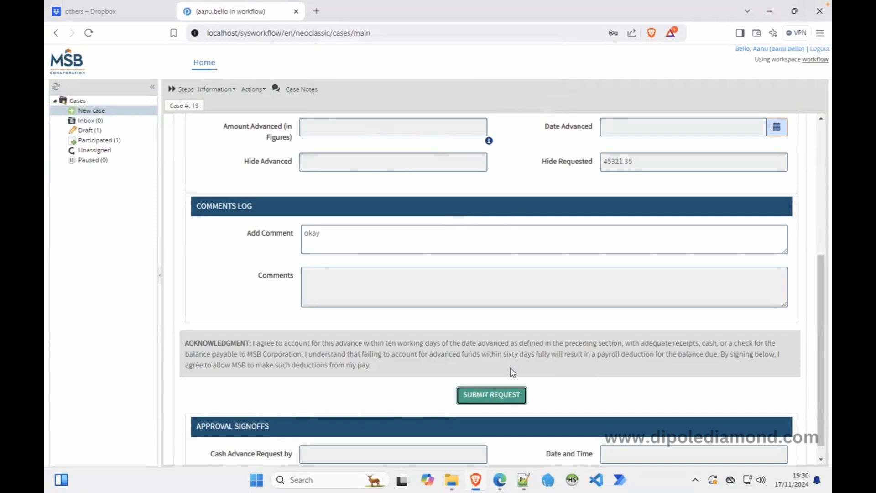
mouse_move(477, 479)
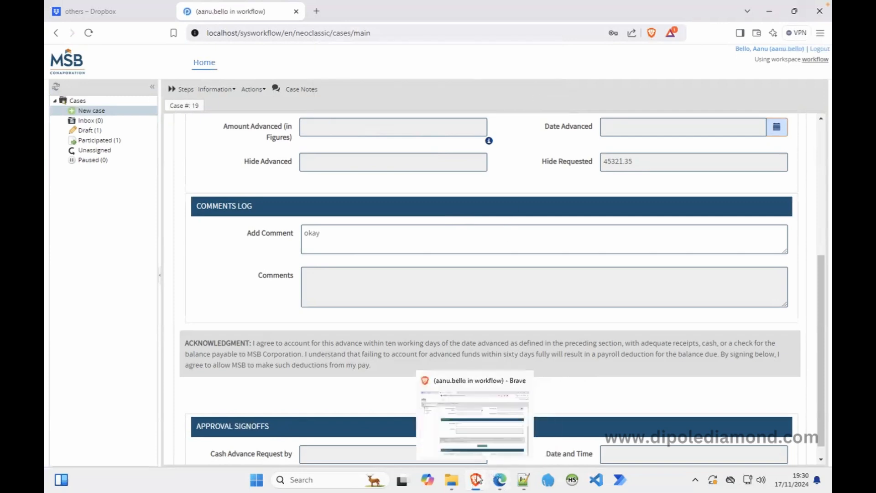
left_click(500, 479)
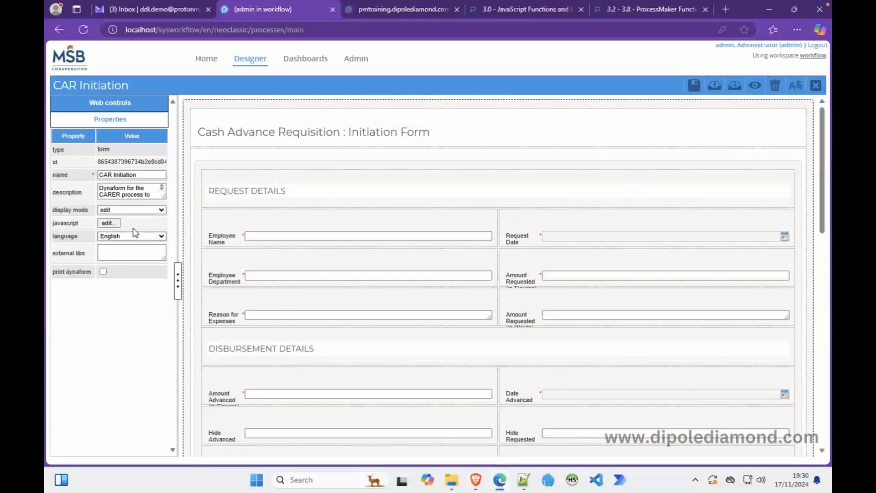
Add 'else return false;' after the if block, save the script and form, and return to case #19.
left_click(108, 223)
scroll(241, 246, "down", 10)
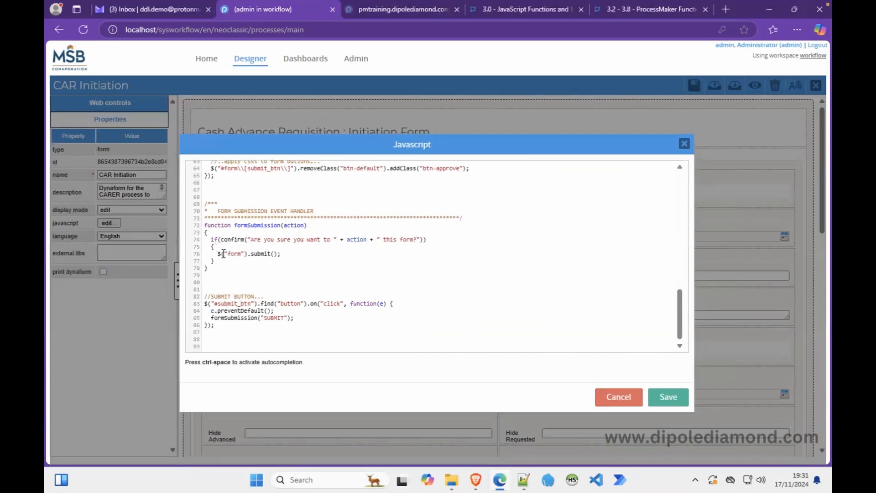
left_click(221, 262)
key("Return")
type("else return ")
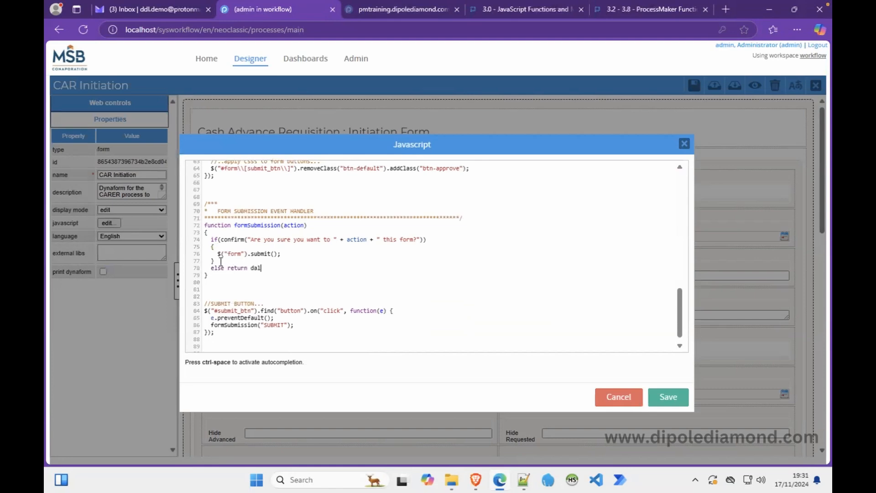
type("false;")
left_click_drag(221, 240, 422, 240)
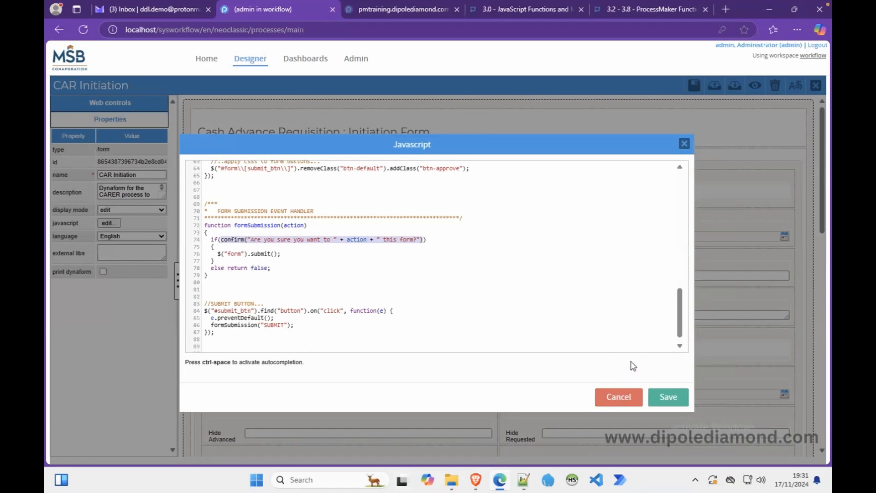
left_click(669, 396)
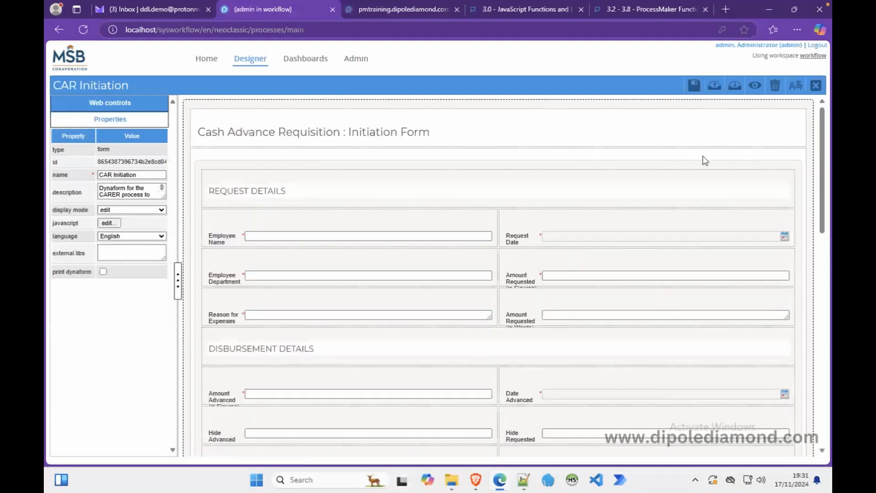
left_click(694, 85)
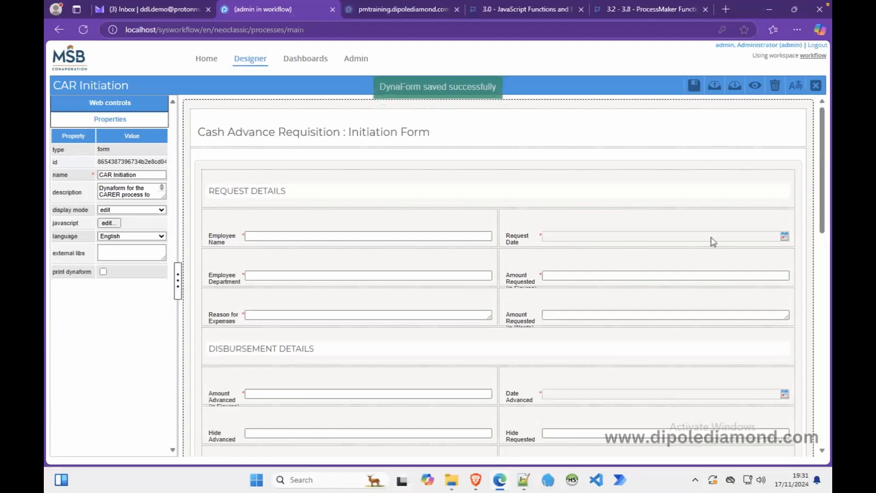
left_click(476, 479)
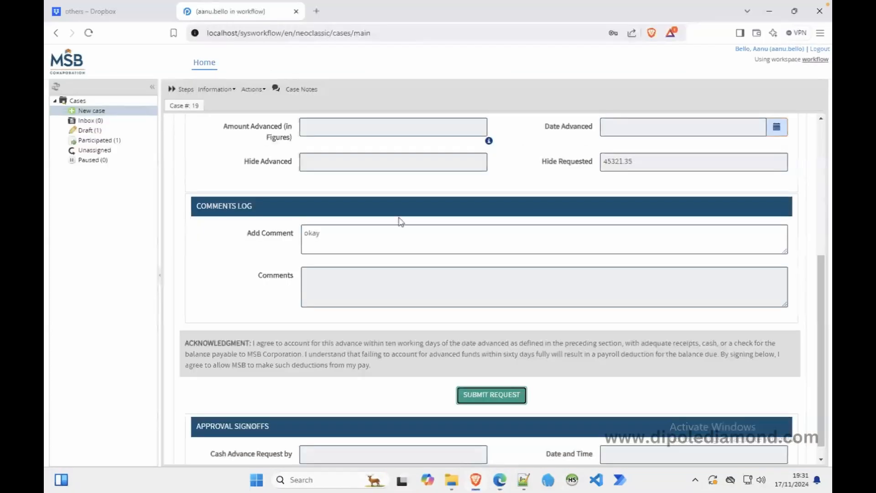
right_click(378, 185)
left_click(420, 392)
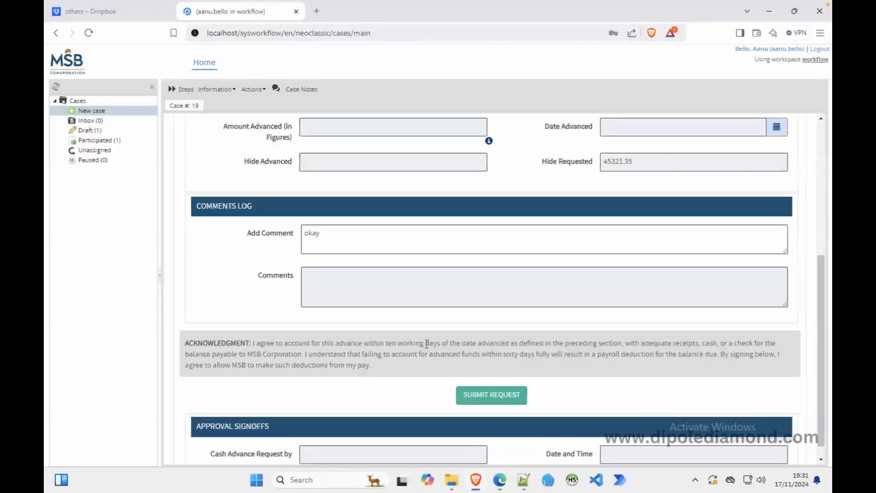
left_click(491, 394)
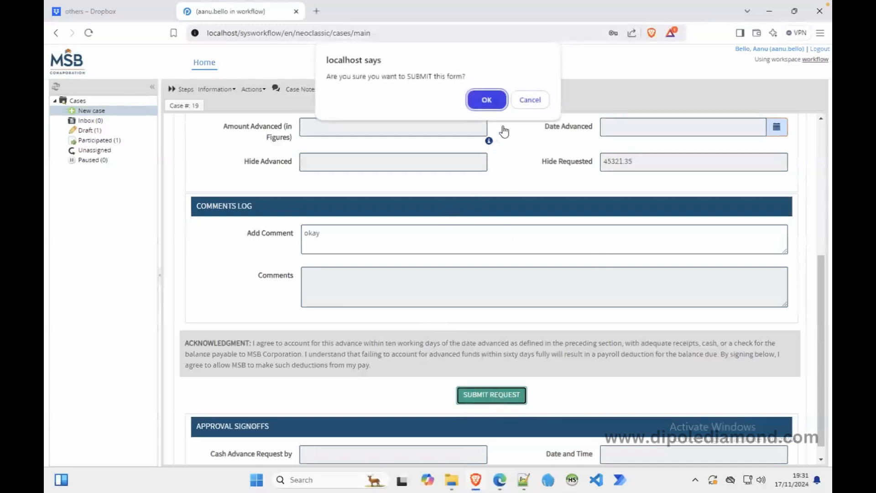
left_click(487, 101)
left_click(398, 131)
scroll(446, 356, "down", 5)
left_click(491, 379)
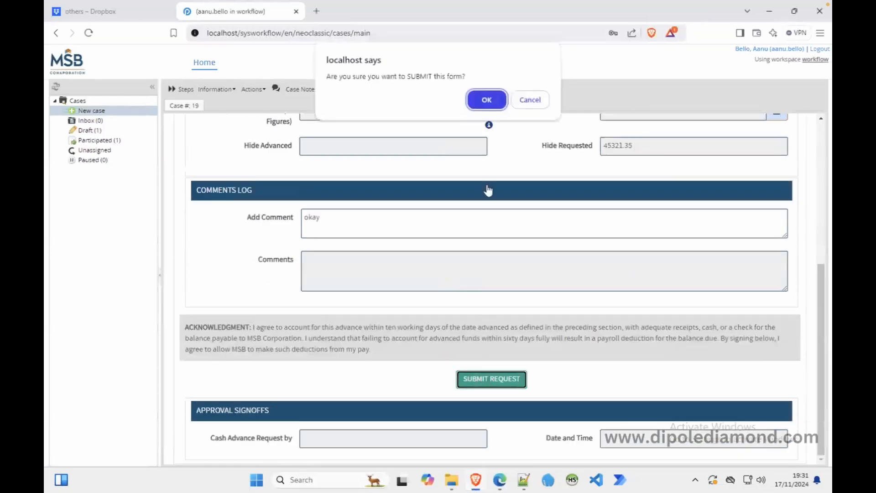
left_click(529, 99)
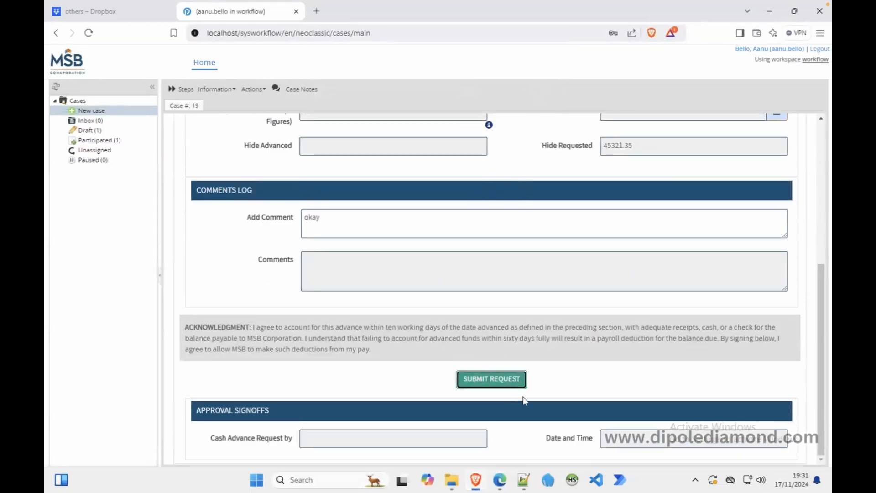
left_click(509, 387)
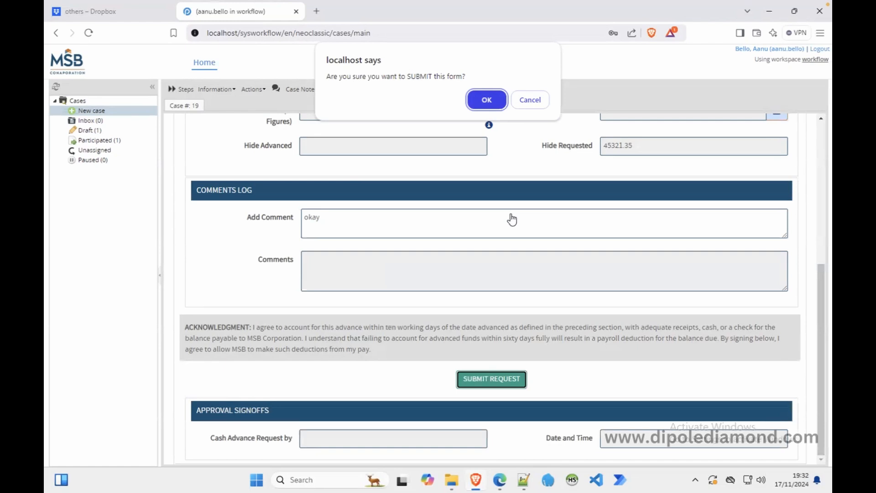
left_click(528, 100)
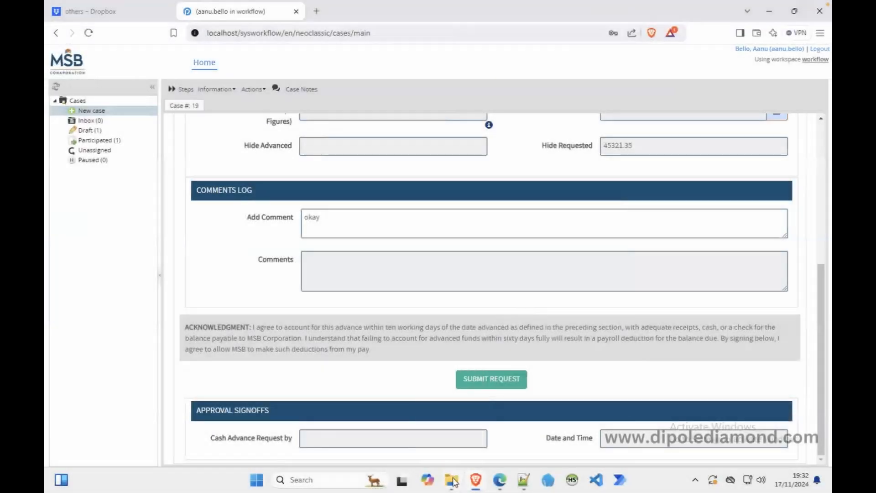
Close the public_html folder window.
left_click(452, 480)
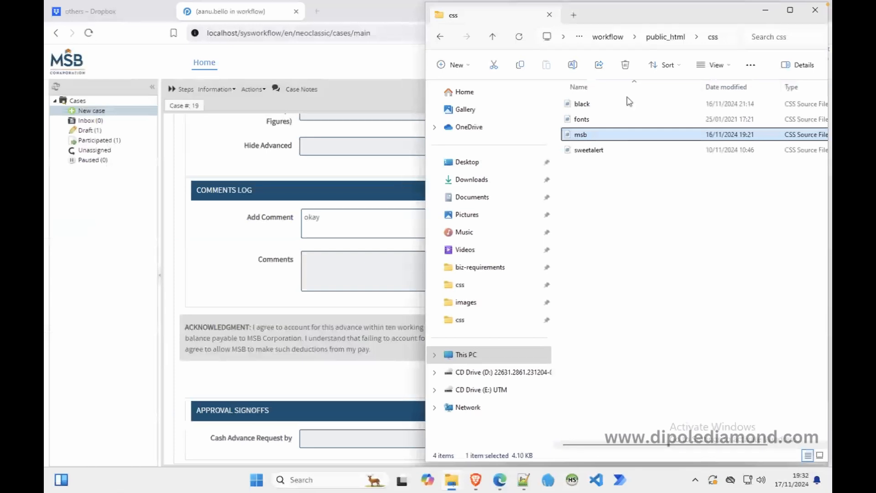
left_click(493, 37)
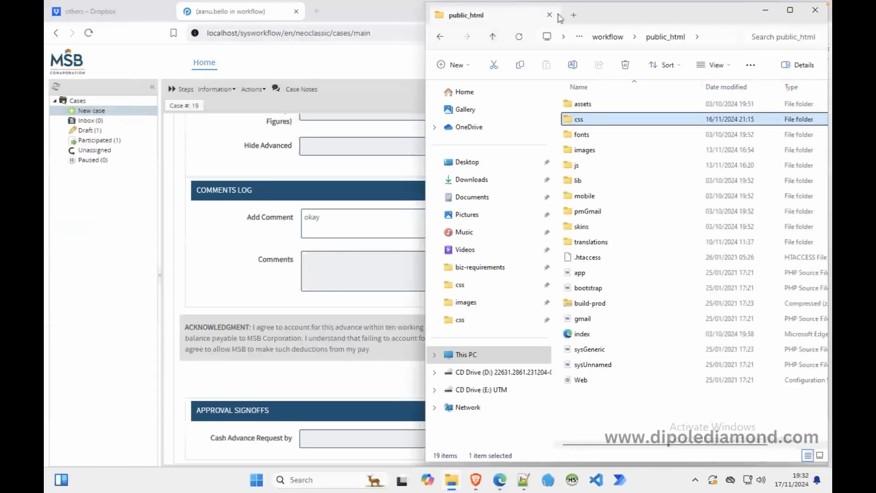
left_click(815, 10)
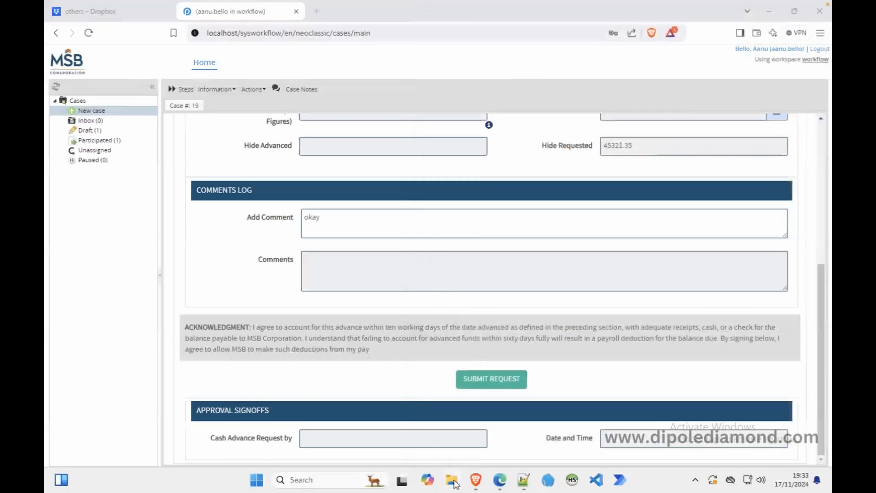
Browse Desktop > training-resources > libraries > js, select sweetalert, and open a second Explorer window.
left_click(451, 480)
left_click(479, 163)
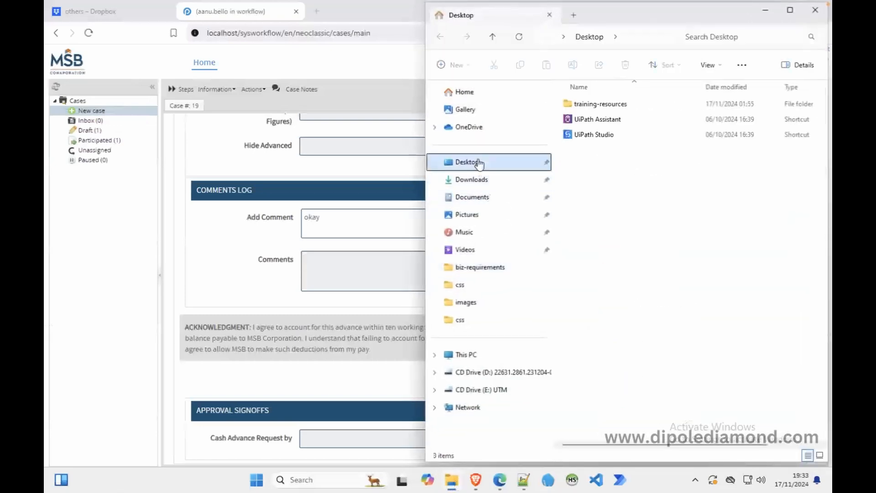
double_click(588, 105)
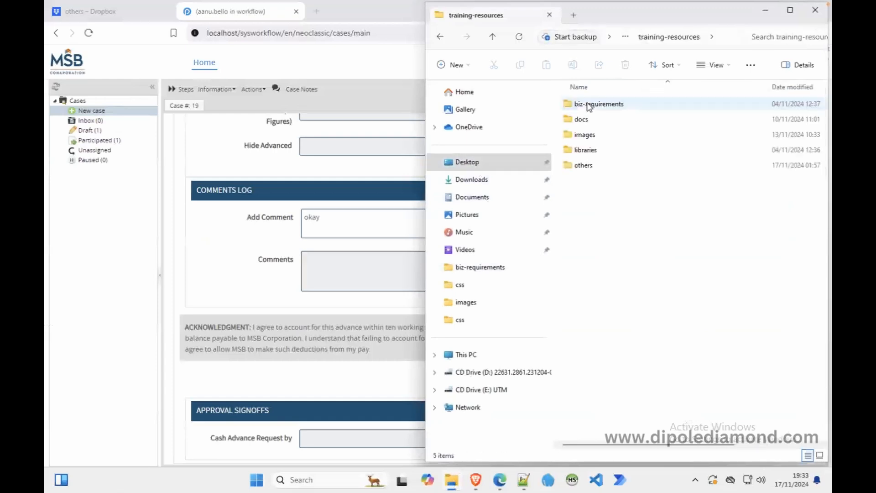
double_click(591, 150)
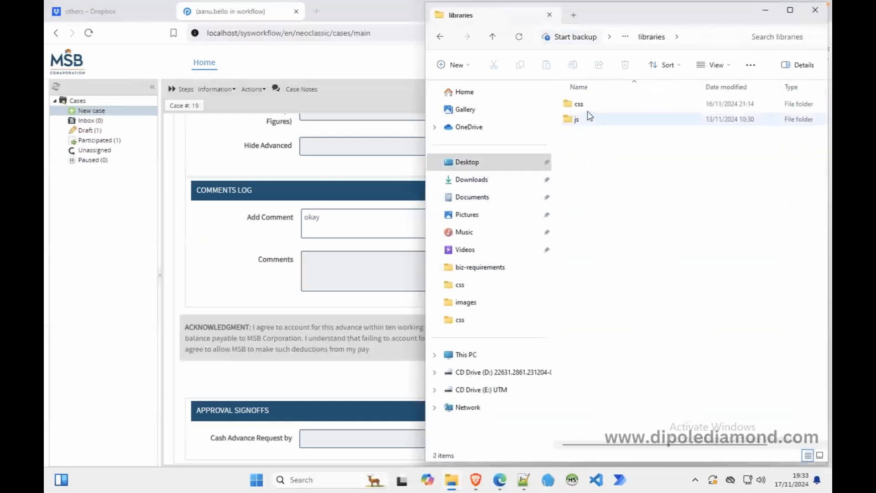
double_click(587, 107)
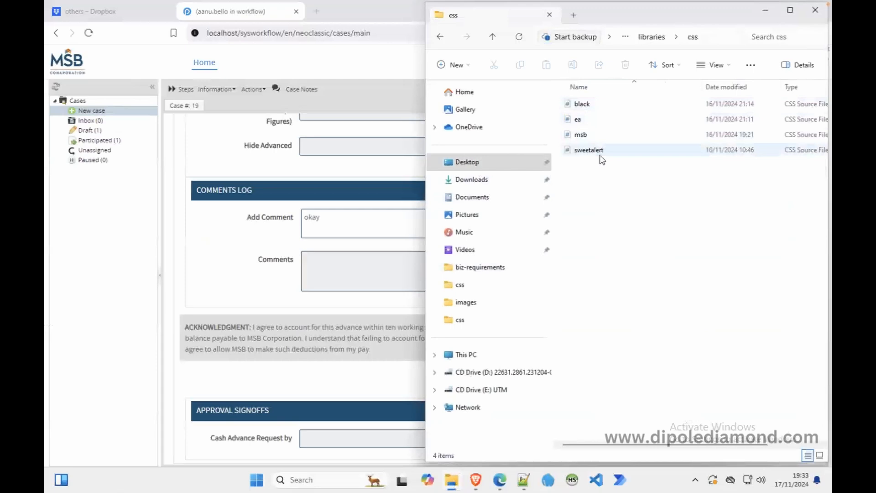
left_click(493, 37)
double_click(577, 120)
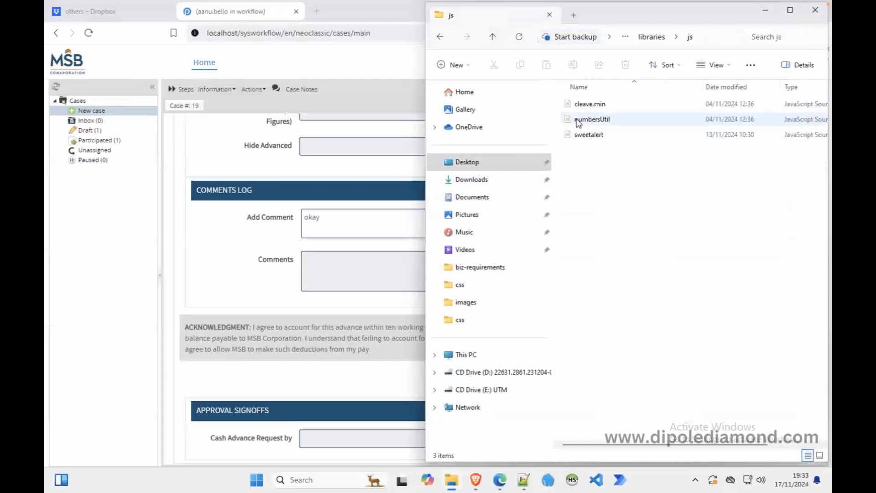
left_click(604, 144)
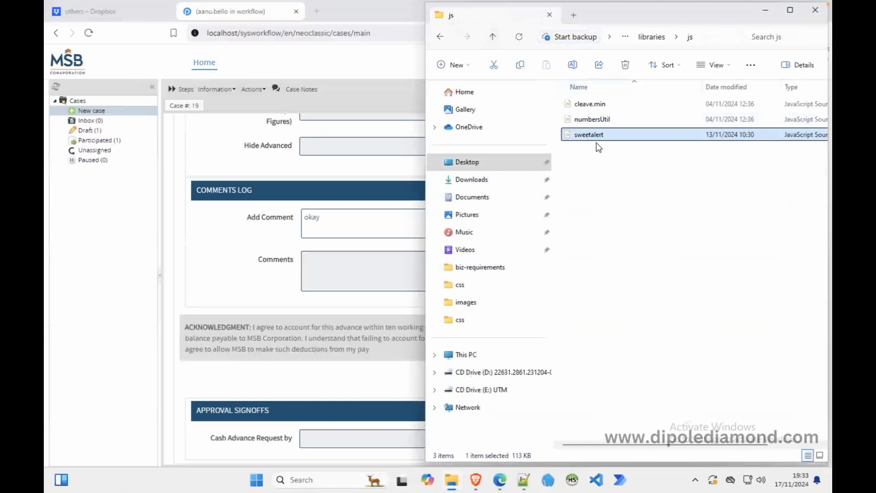
key("super+e")
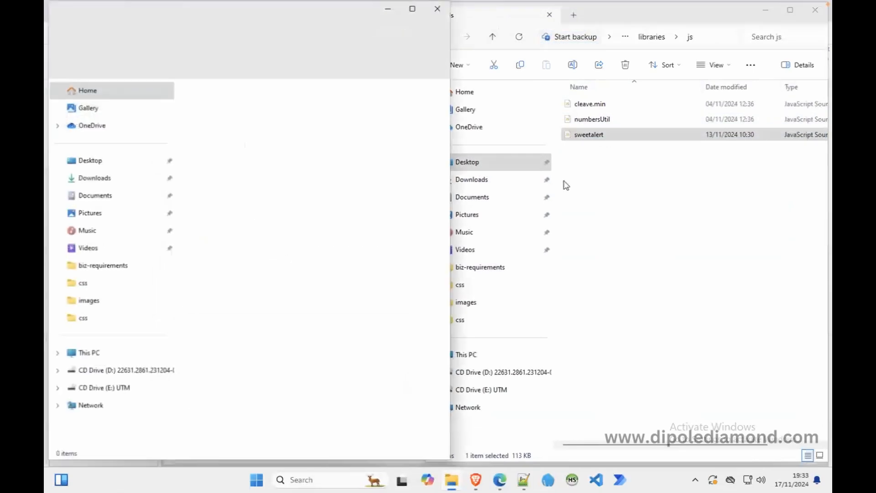
Navigate to C:\Bitnami\processmaker358\apps\processmaker\htdocs\workflow\public_html\js.
left_click(96, 354)
double_click(277, 120)
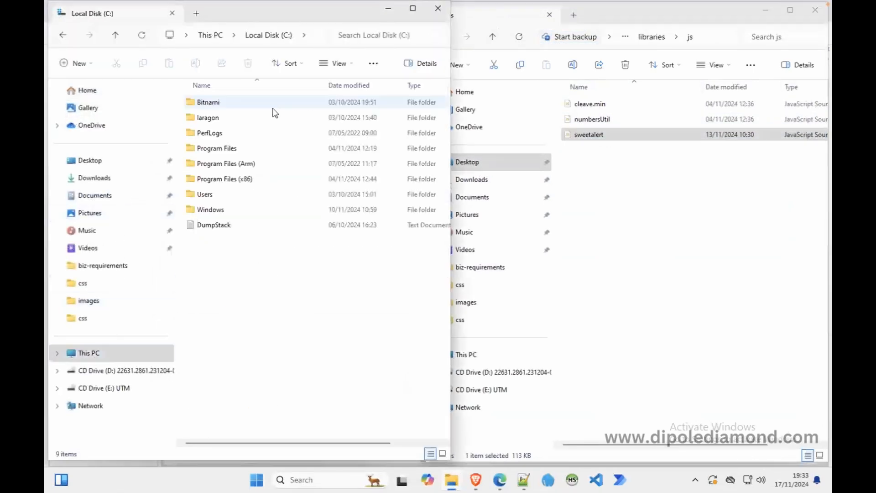
double_click(235, 104)
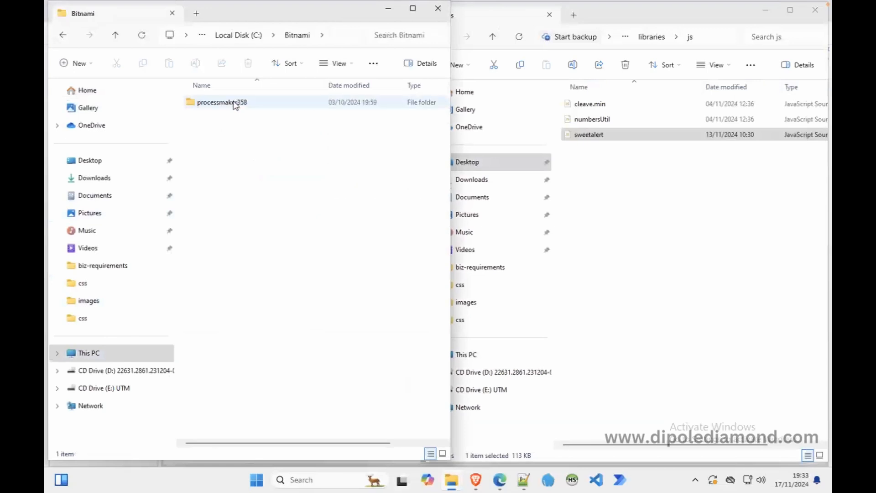
double_click(234, 103)
left_click(213, 121)
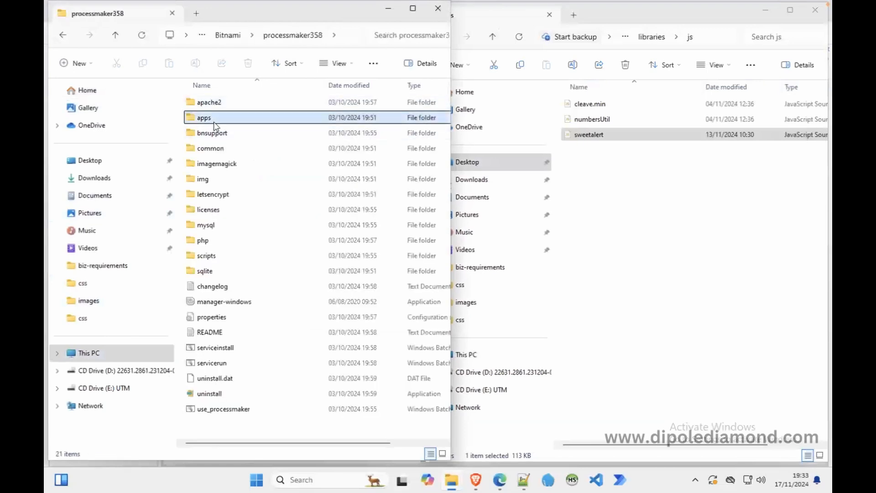
double_click(215, 119)
double_click(214, 120)
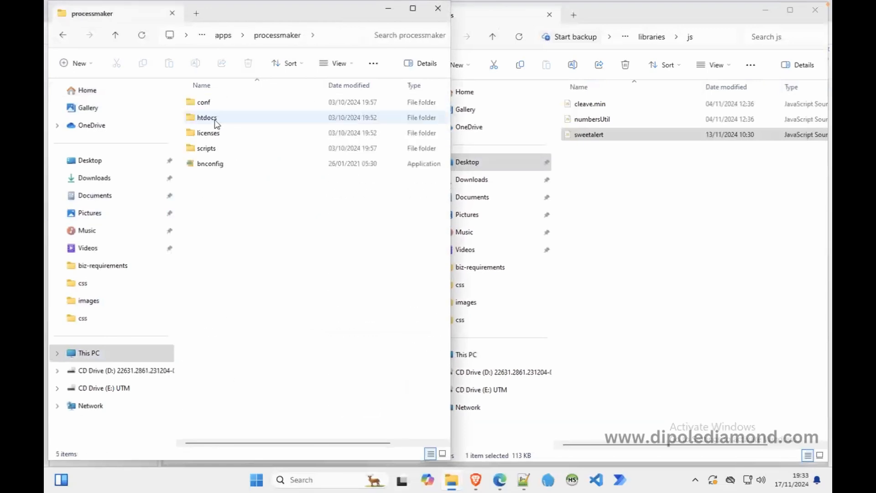
double_click(215, 120)
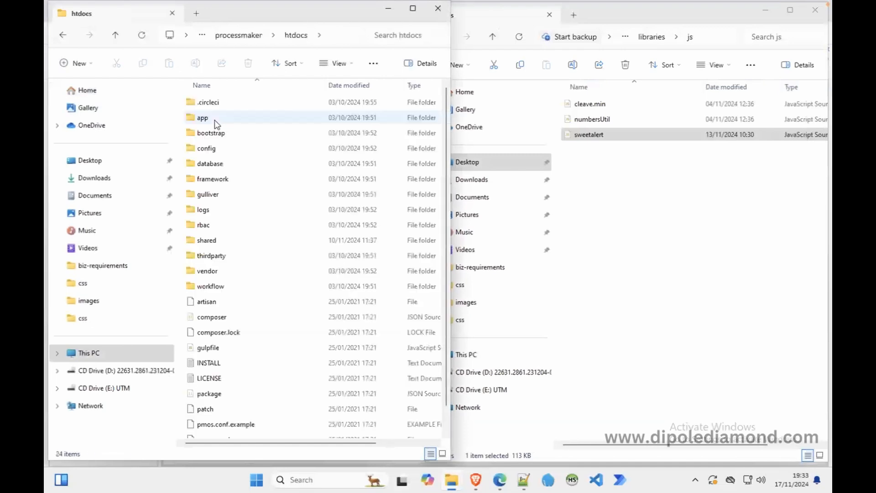
double_click(213, 286)
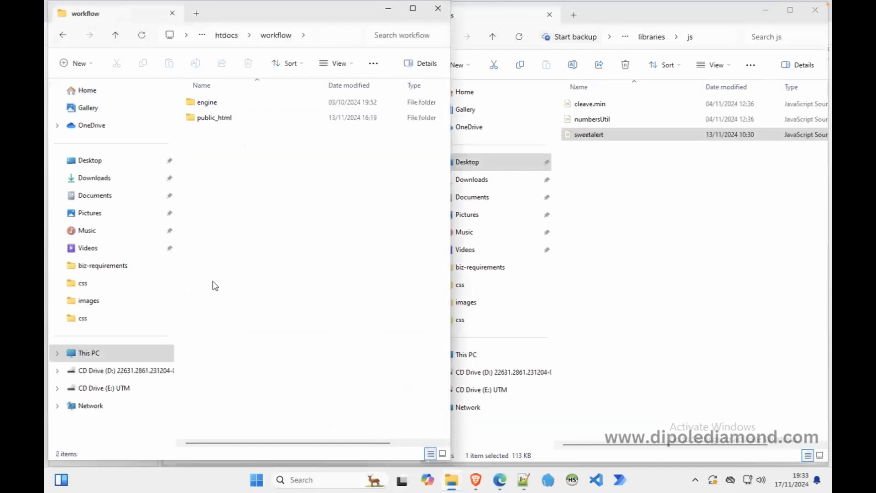
left_click(224, 121)
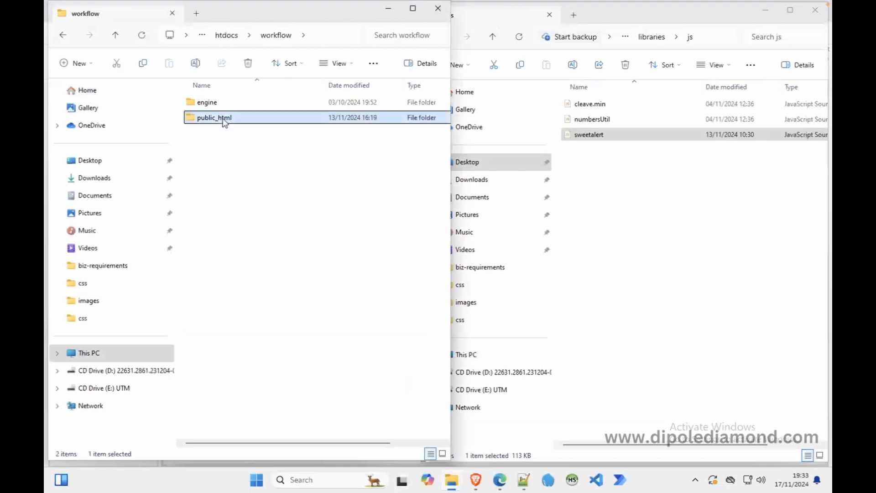
double_click(224, 122)
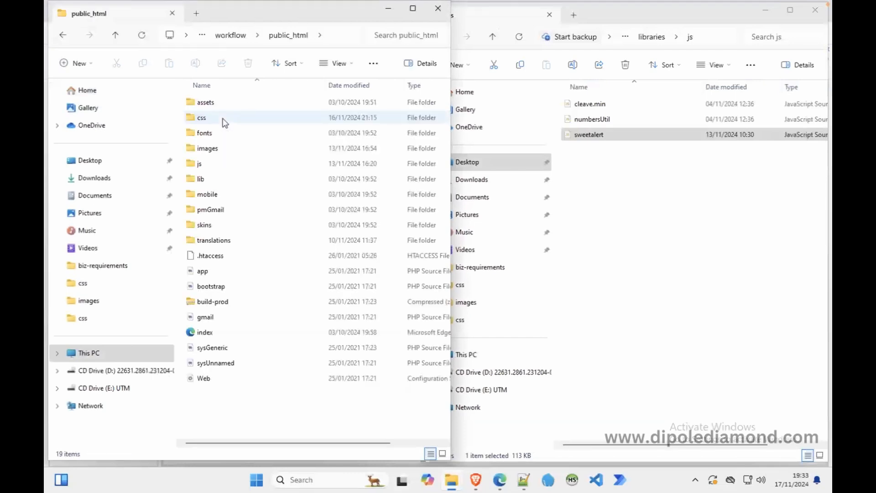
double_click(216, 165)
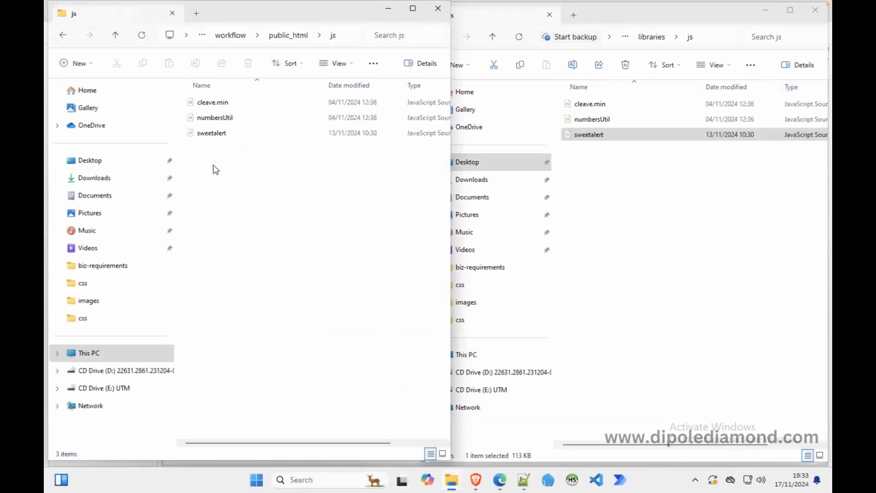
Copy the sweetalert script from libraries\js into the public_html js folder.
right_click(599, 139)
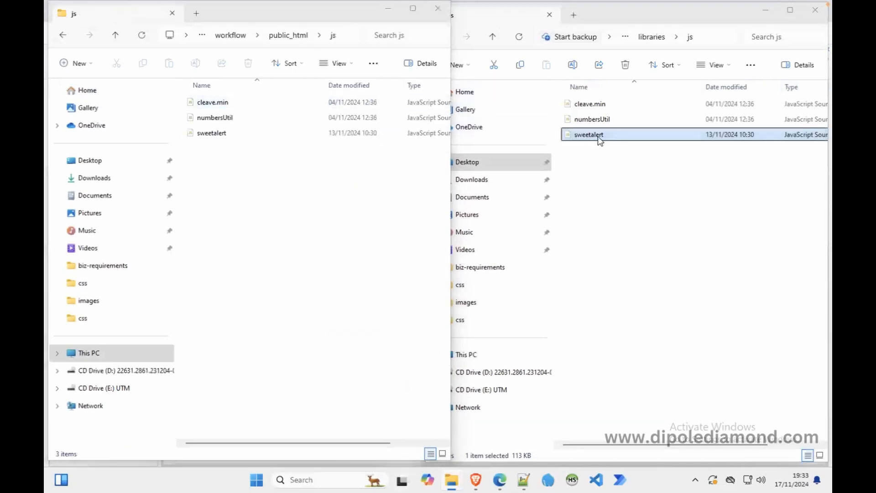
left_click(632, 150)
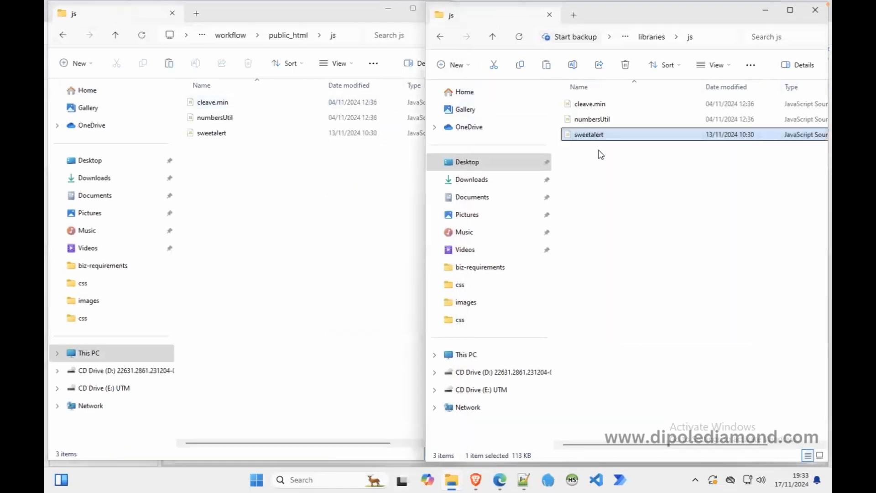
right_click(262, 169)
left_click(234, 164)
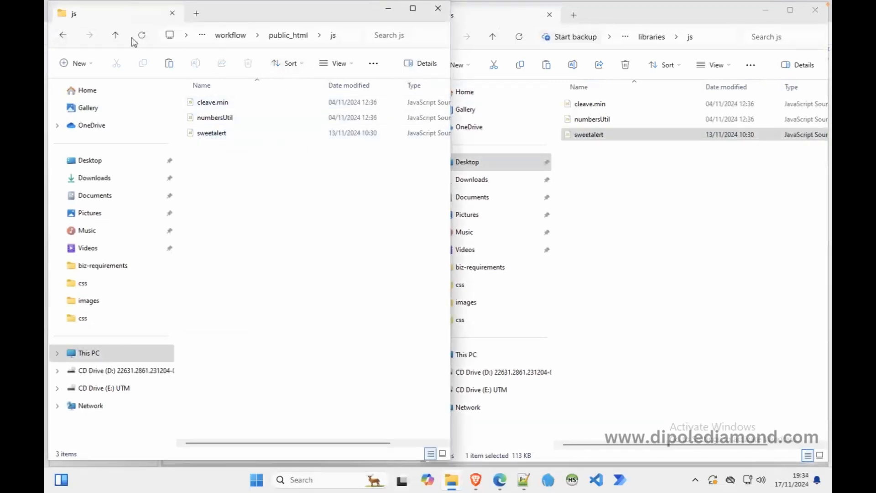
Check the public_html css folder, then close that Explorer window.
left_click(116, 37)
double_click(225, 121)
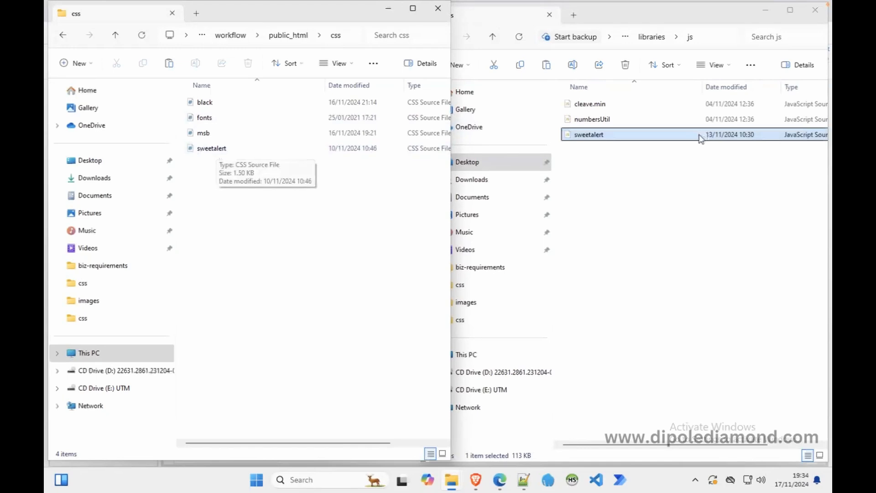
left_click(438, 8)
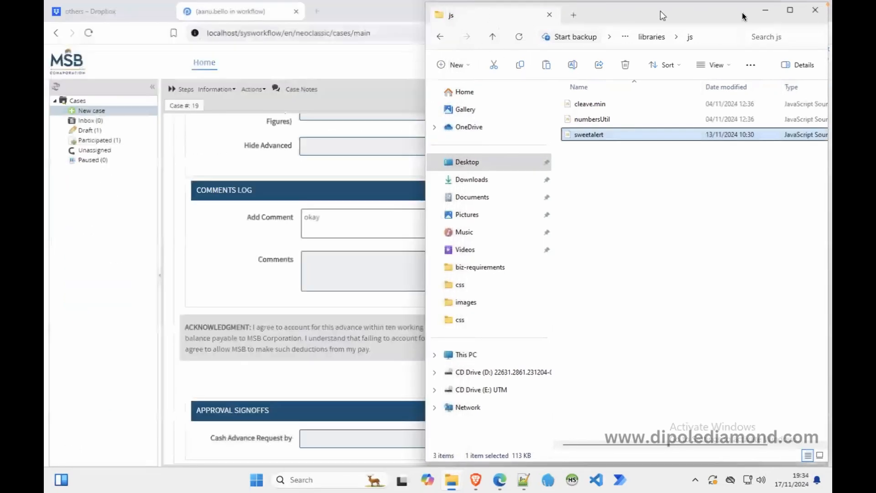
Close the libraries js Explorer window and close the CAR Initiation form designer.
left_click(812, 10)
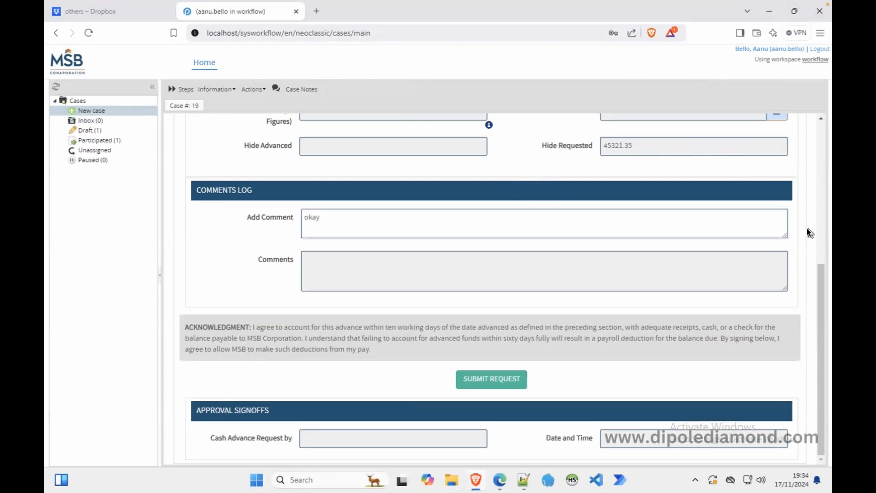
left_click(499, 479)
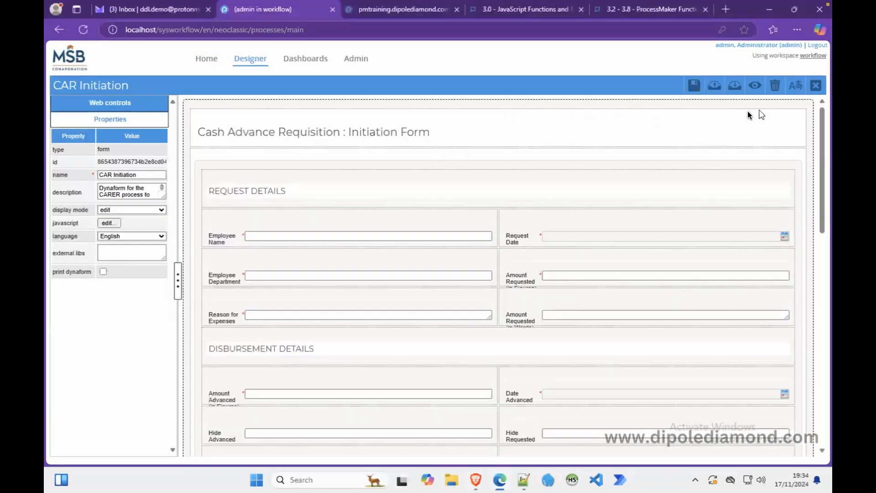
left_click(817, 85)
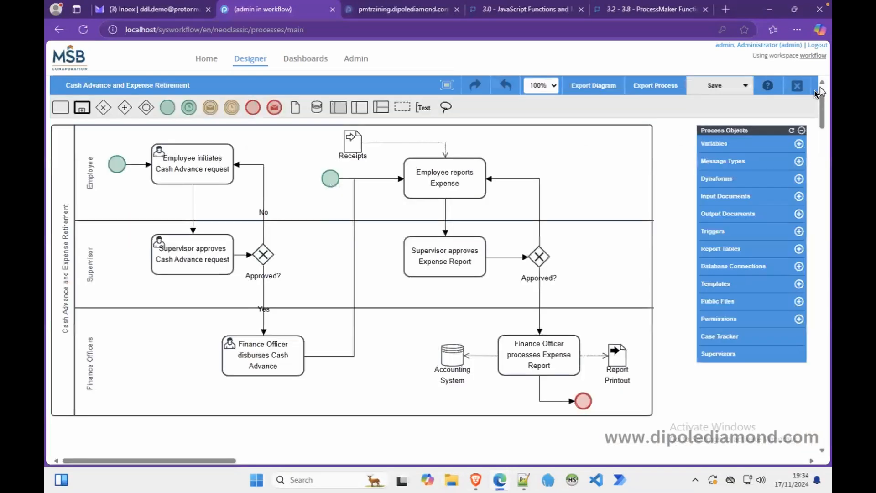
Edit Subform CAR Approval Signoffs and cut its entire external libs list.
left_click(714, 180)
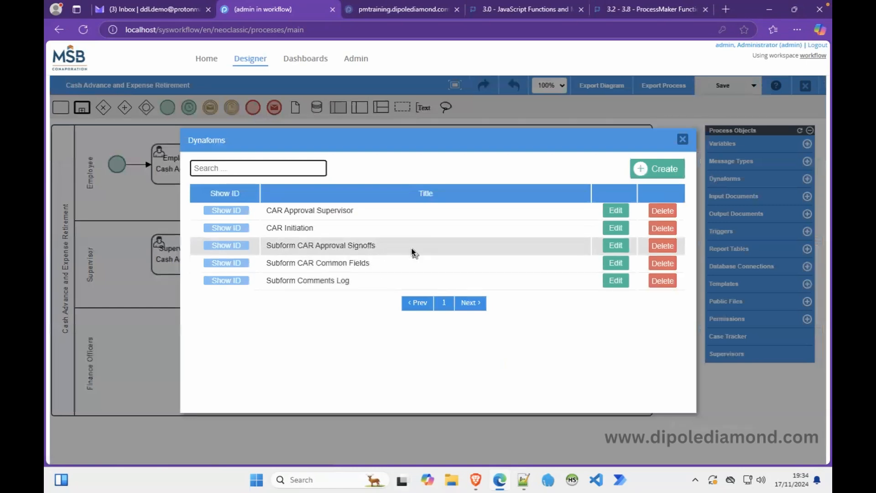
left_click(616, 245)
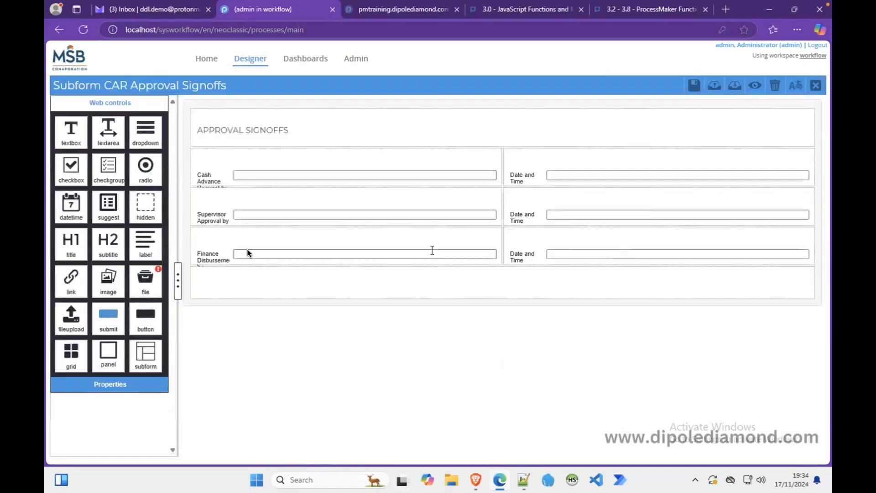
left_click(253, 299)
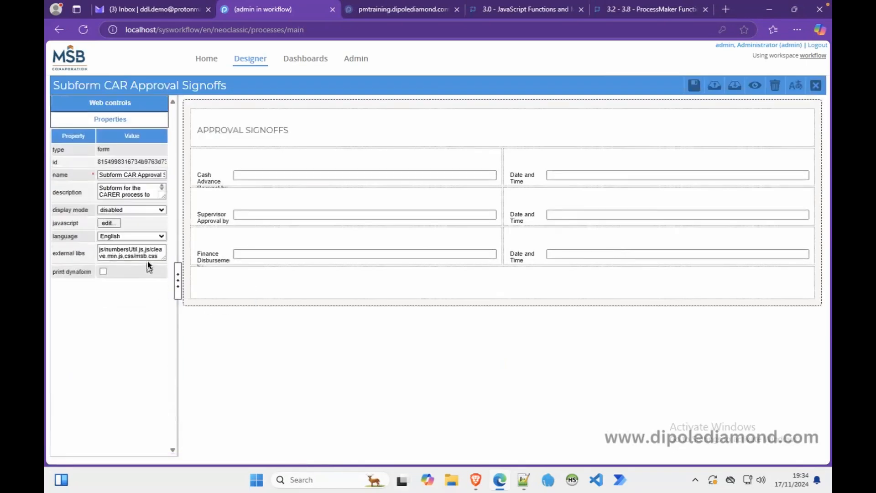
left_click_drag(163, 259, 154, 301)
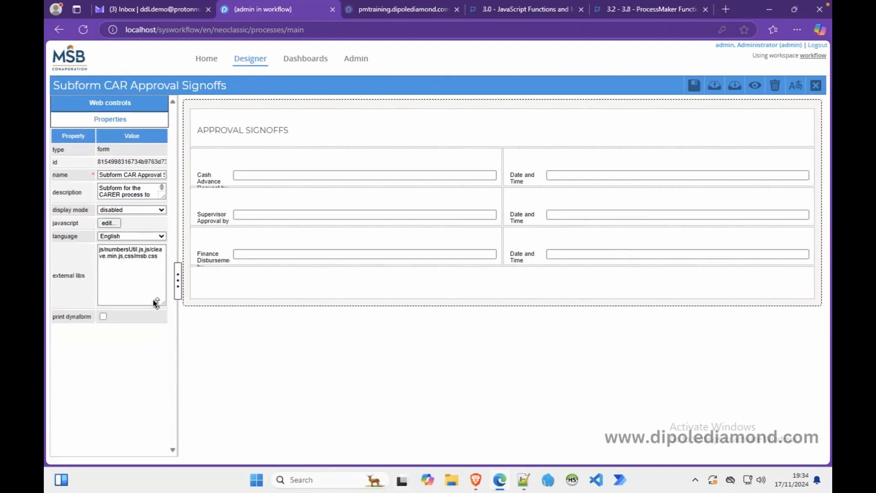
left_click(139, 261)
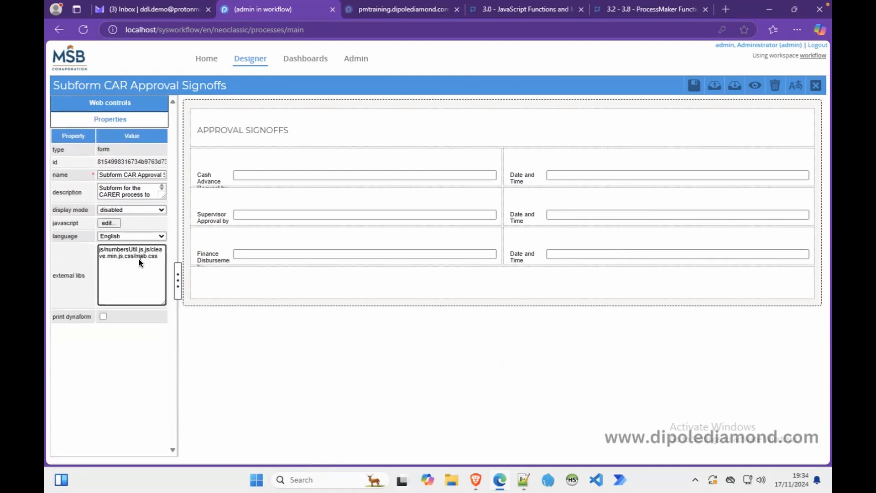
key("ctrl+a")
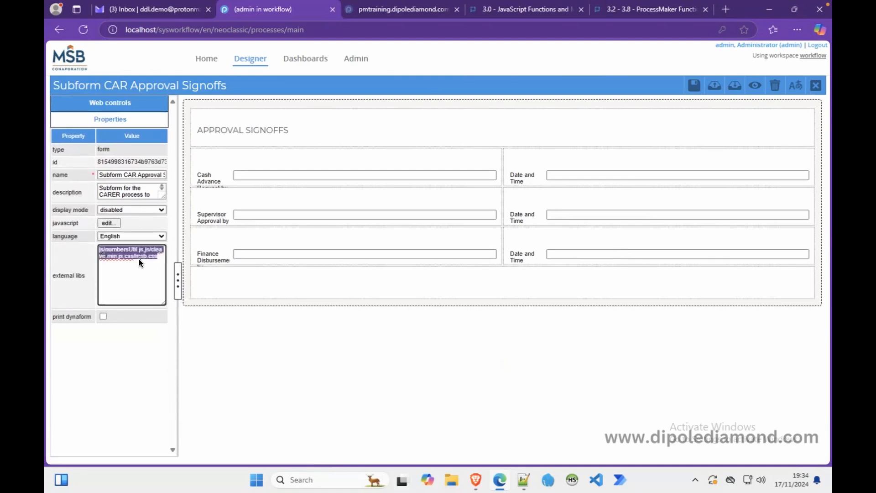
key("ctrl+x")
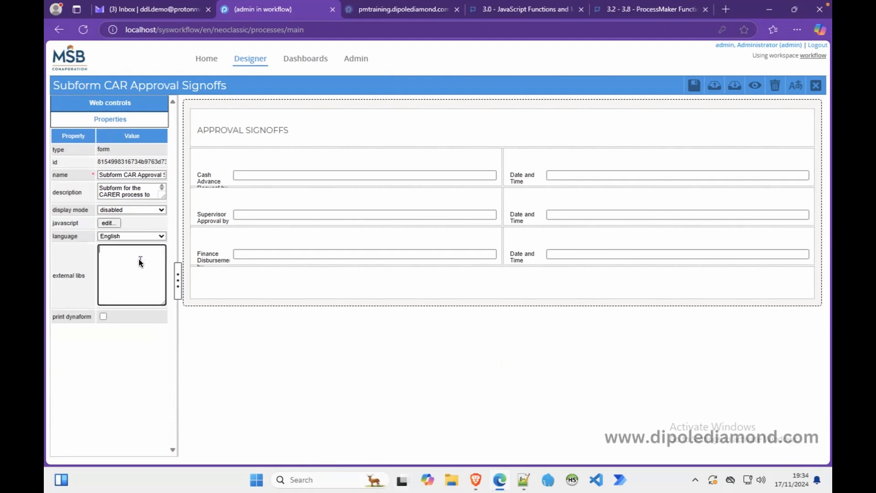
left_click(523, 481)
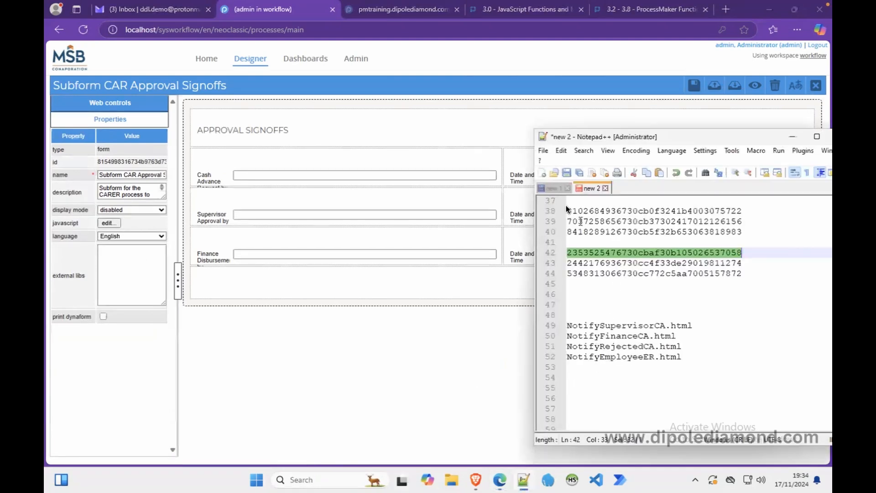
Paste the libs list on line 27 and insert 'js/sweetalert.js,' before css/msb.css.
left_click(552, 188)
left_click(640, 301)
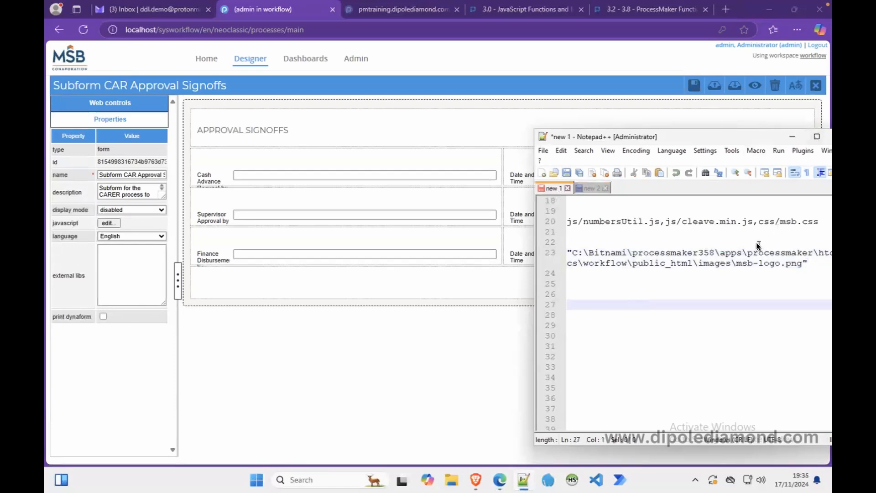
key("ctrl+v")
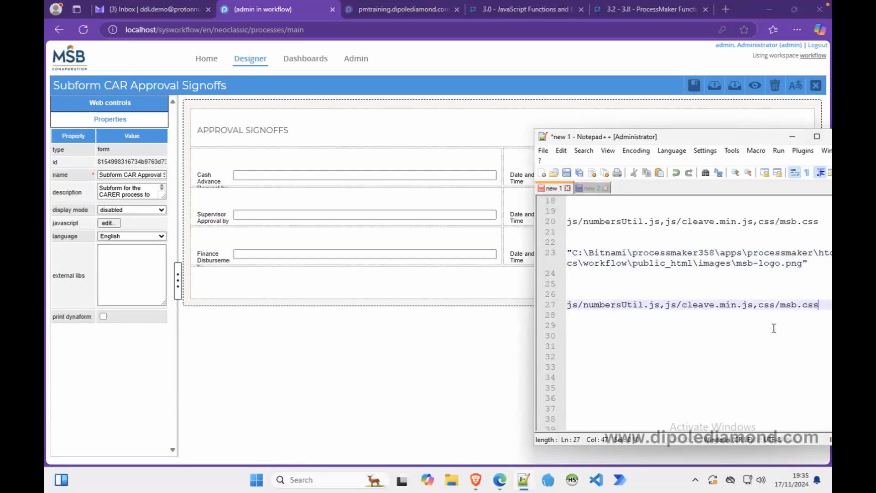
left_click_drag(696, 137, 581, 120)
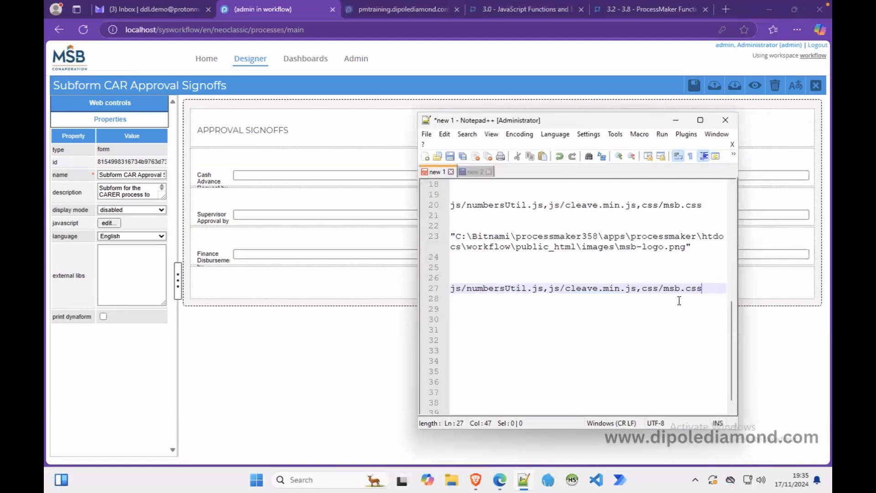
left_click(642, 288)
type("js")
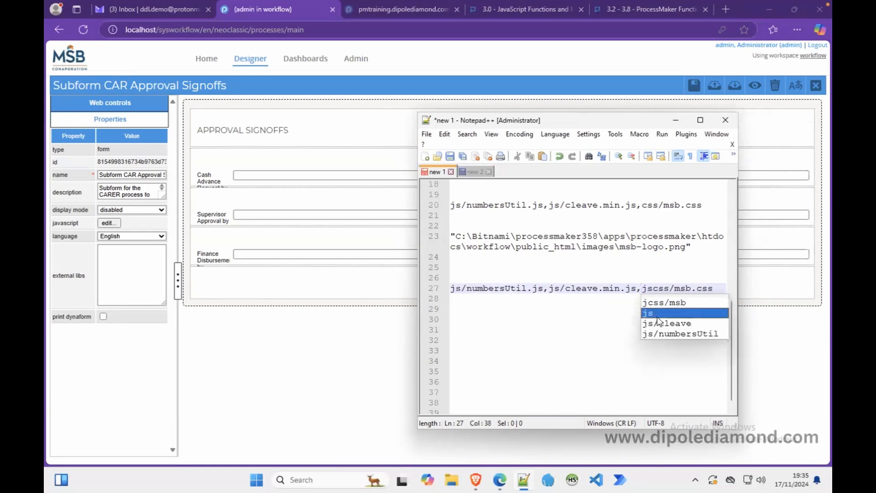
type("/")
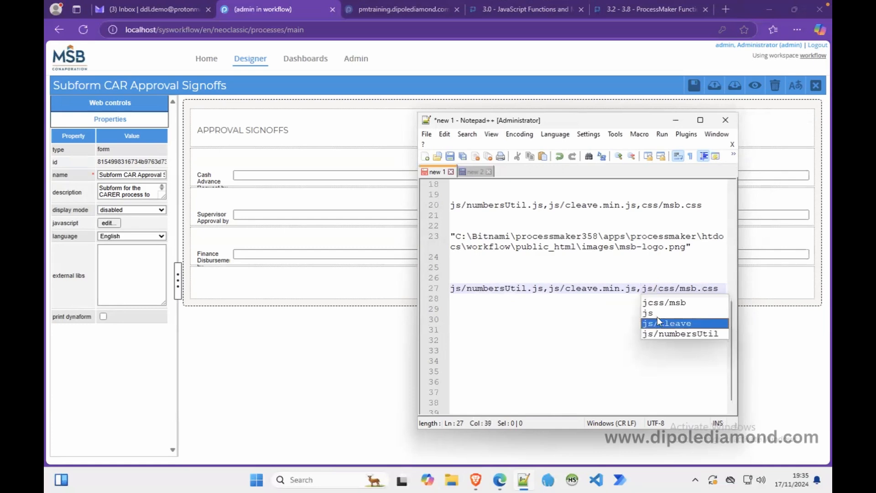
type("sweetaler")
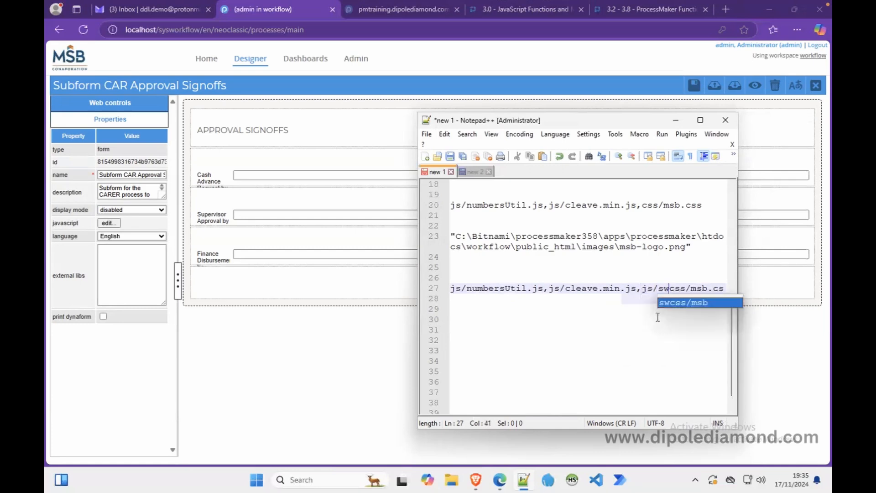
type("t")
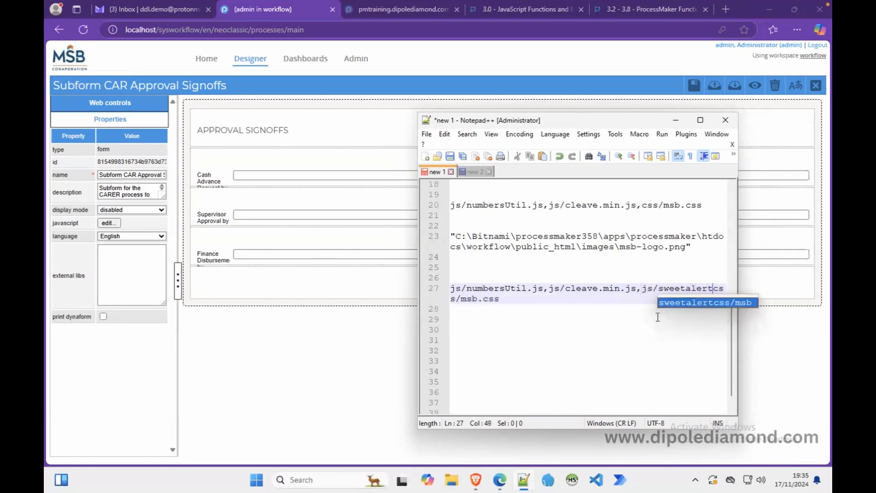
type(".js")
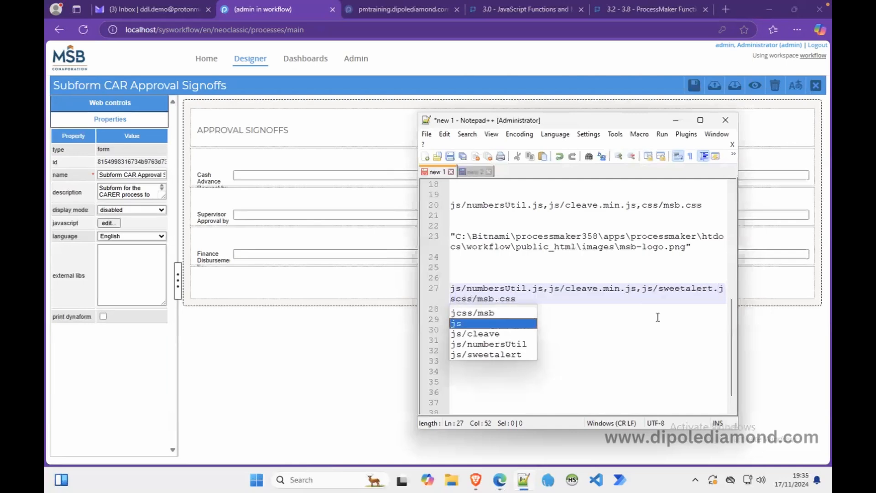
type(",")
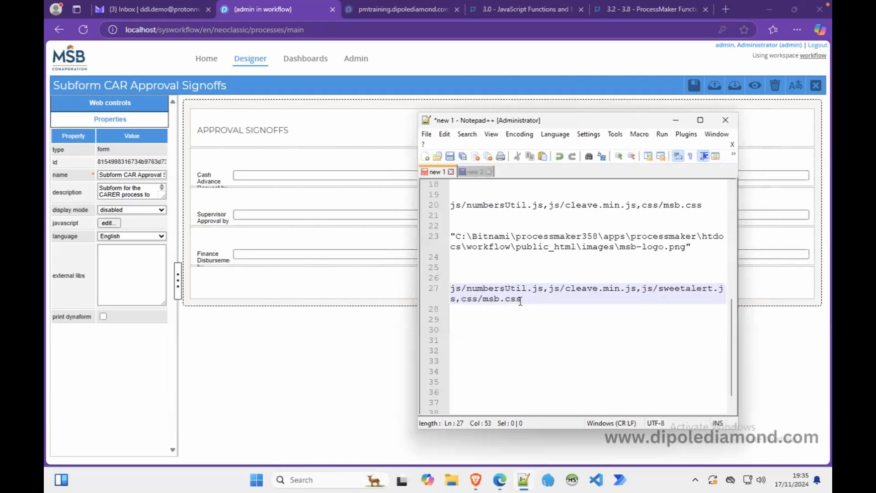
left_click_drag(524, 299, 439, 294)
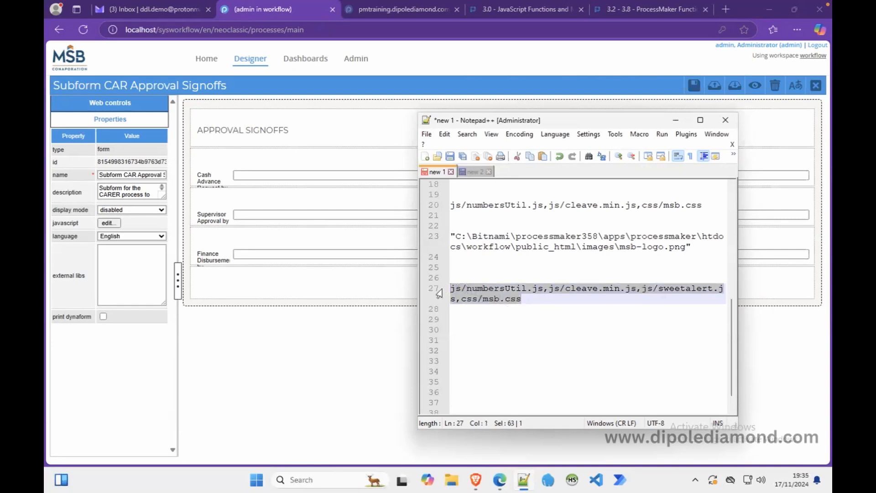
left_click(124, 269)
Paste the updated library list into the subform's external libs, save, and close it.
key("ctrl+v")
left_click(699, 87)
left_click(816, 87)
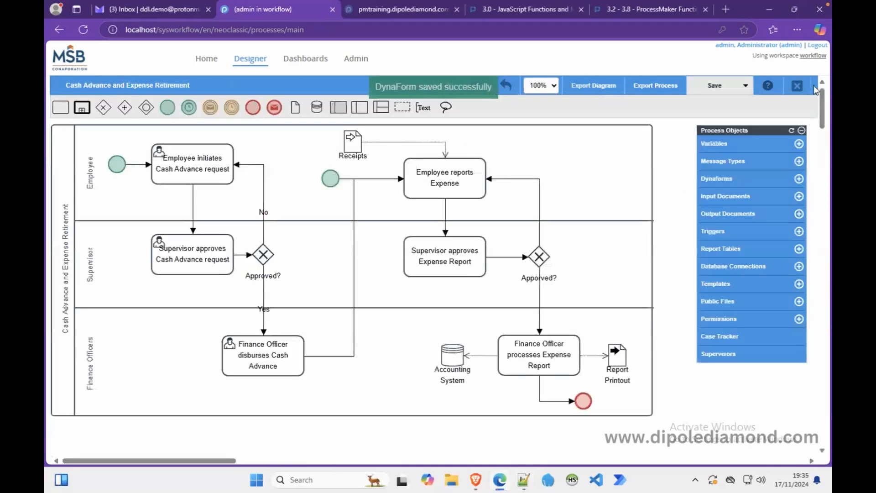
Open the CAR Initiation dynaform's JavaScript code for editing.
left_click(721, 179)
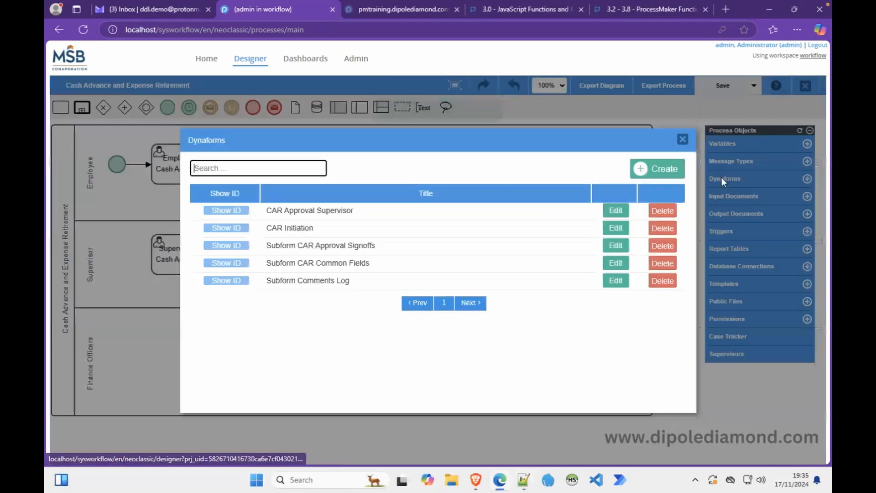
left_click(616, 229)
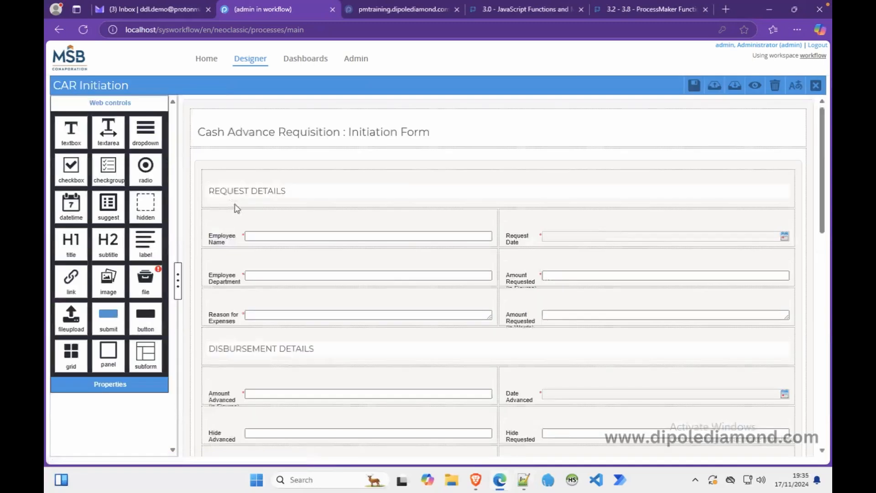
left_click(186, 194)
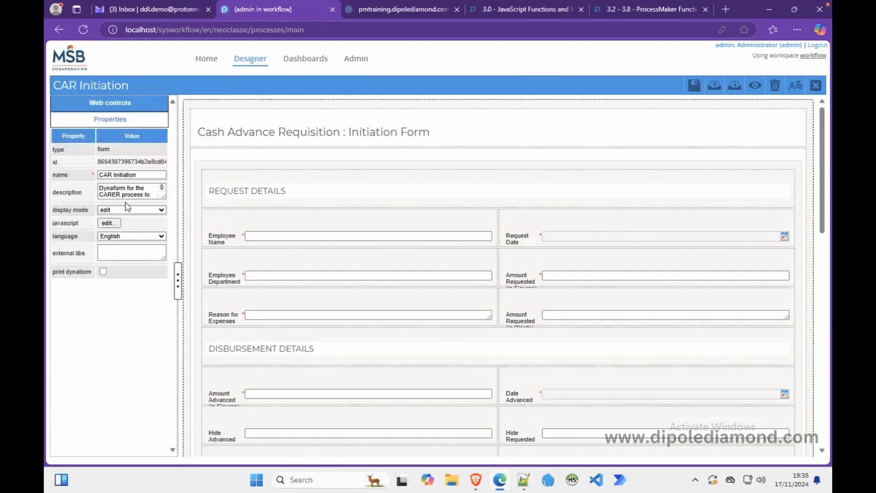
left_click(109, 223)
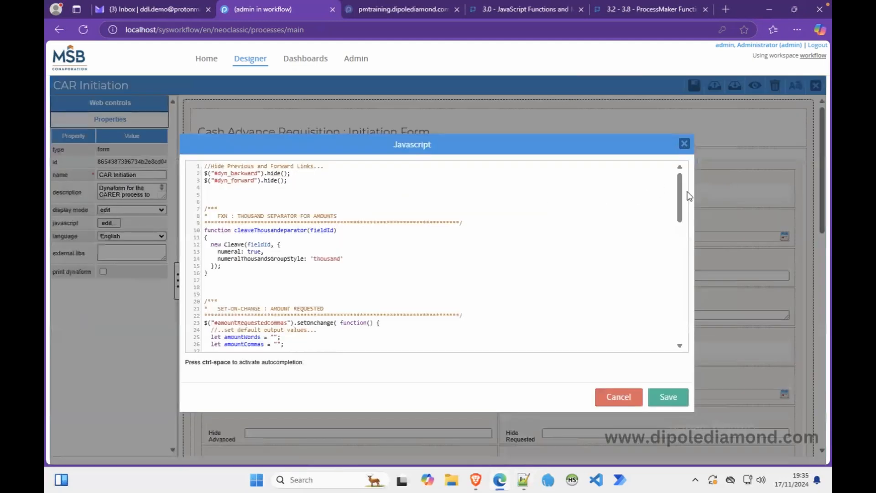
Scroll to formSubmission and begin commenting out the old confirm() check.
left_click_drag(680, 204, 674, 321)
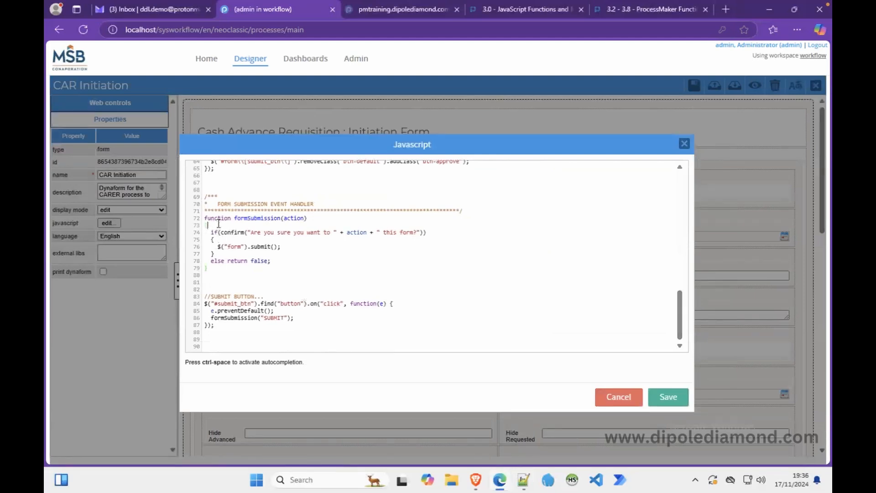
type("{")
key("Return")
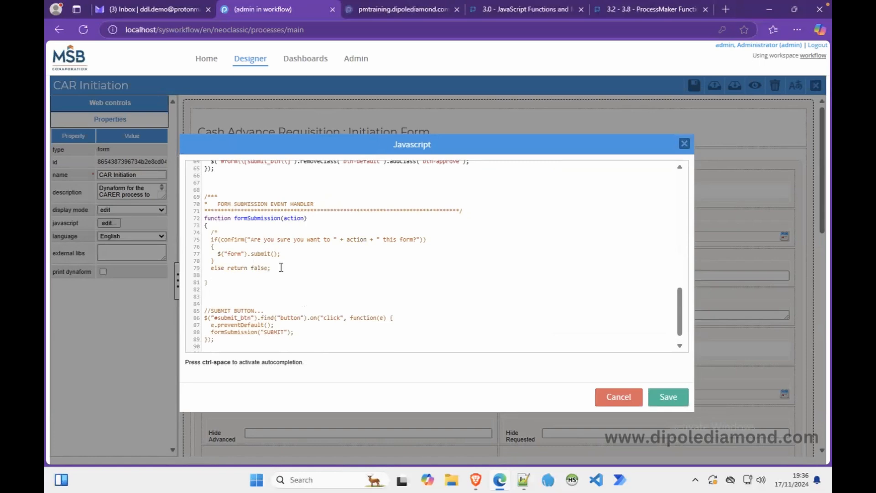
Close the comment with */ and start a swal({ }) call below it.
type("*/")
key("Return")
key("Return")
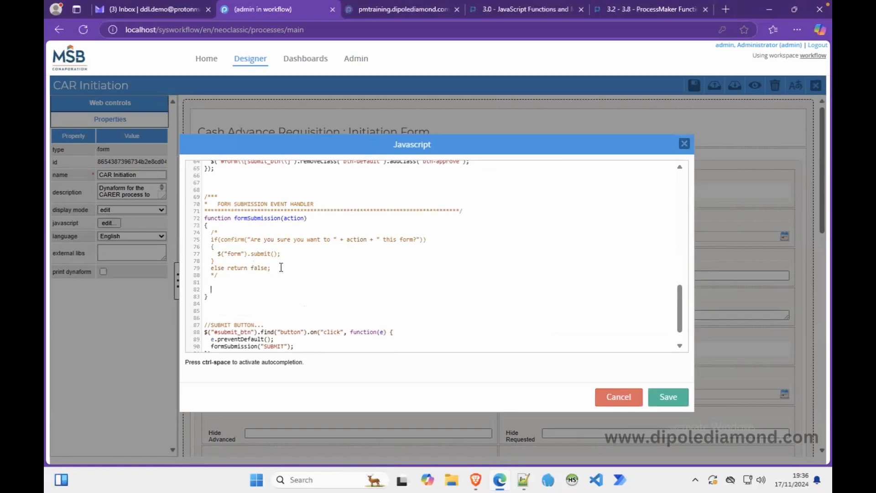
type("swal(")
type("{")
key("Left")
key("Return")
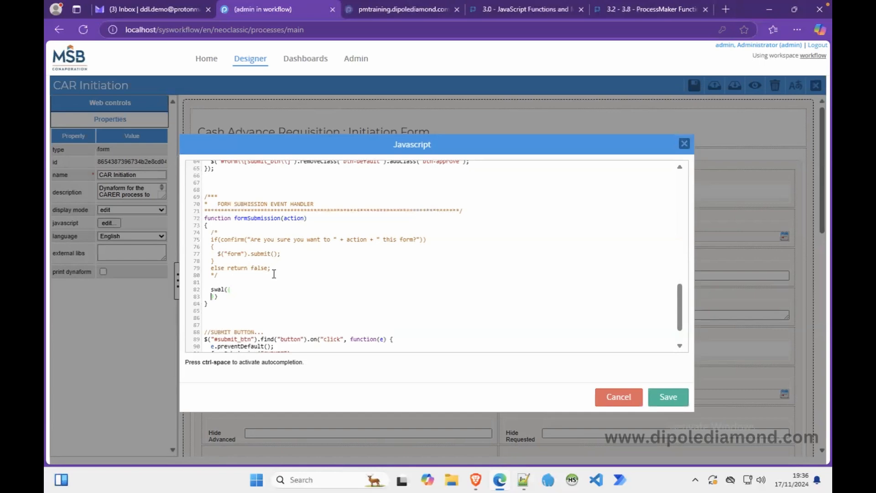
left_click(241, 290)
key("Return")
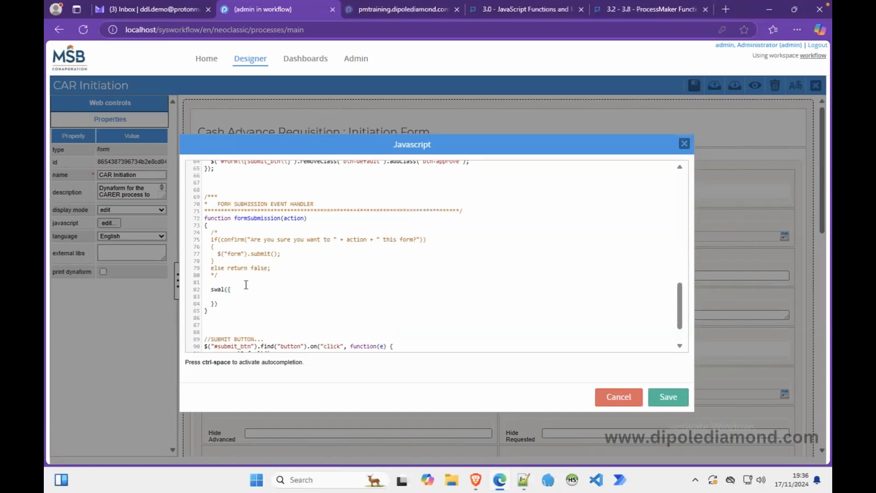
Add swal options title: "", text: "", type: "" and allowEscapeKey: true.
type("title: \"\",")
key("Return")
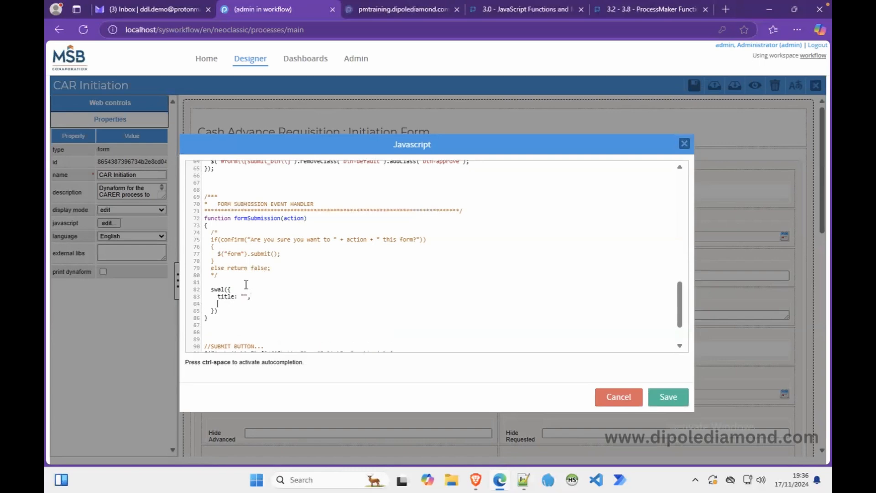
type("text")
type(": \"\",")
key("Return")
type("type")
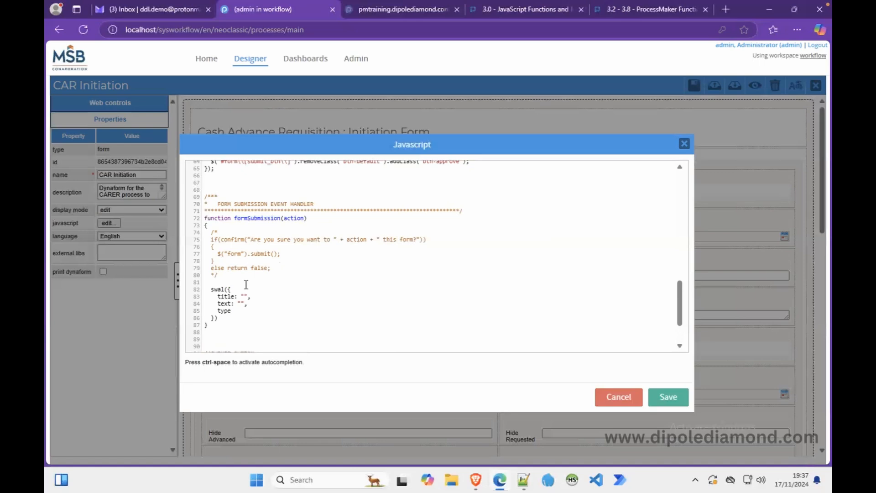
type(": \"\",")
key("Return")
type("allowEscapeKey")
type(": true,")
key("Return")
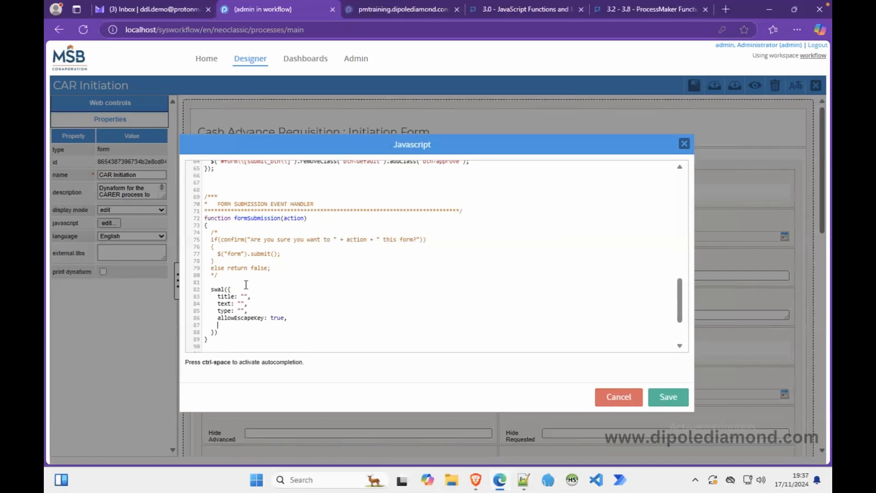
Add confirmButtonColor "#1FBC99", showCancelButton true, cancelButtonColor "#E4655F" and cancelButtonText "NO".
type("confirmButt")
type("onColor:")
type(" \"\"")
type("#")
type("1f")
type("BC")
type("99")
type(",")
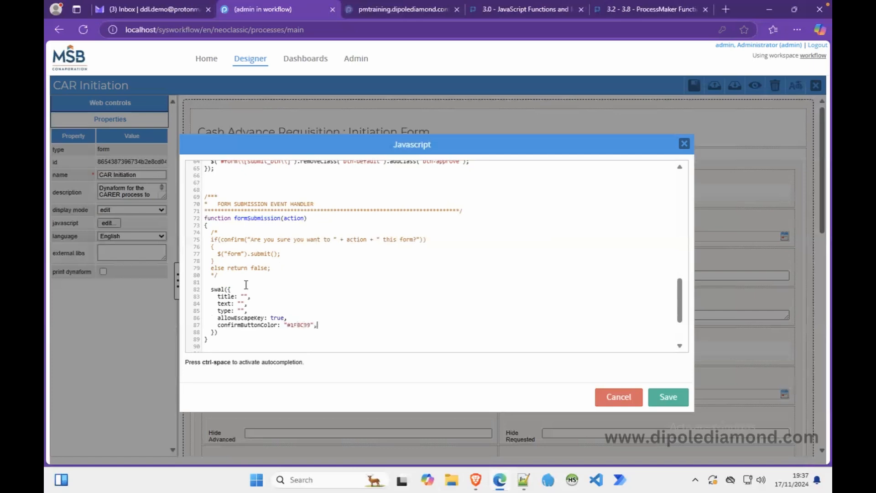
key("Return")
type("showCancelButton: true,")
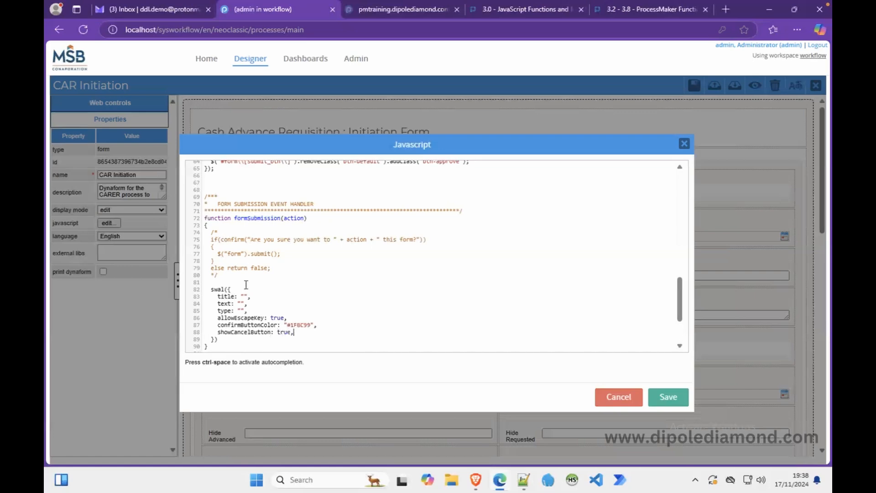
key("Return")
type("cancelButtonColor:")
type("\"#E465")
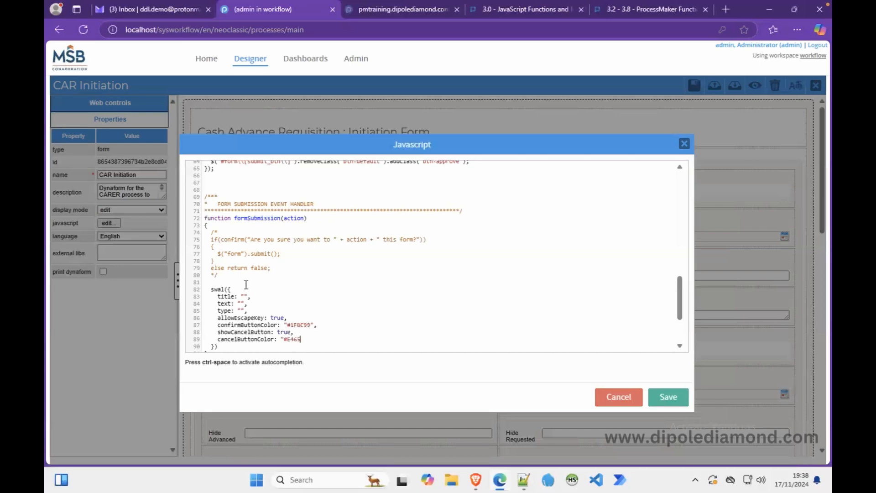
type("5F\",")
key("Return")
type("cancelButtonText: \"NO\"")
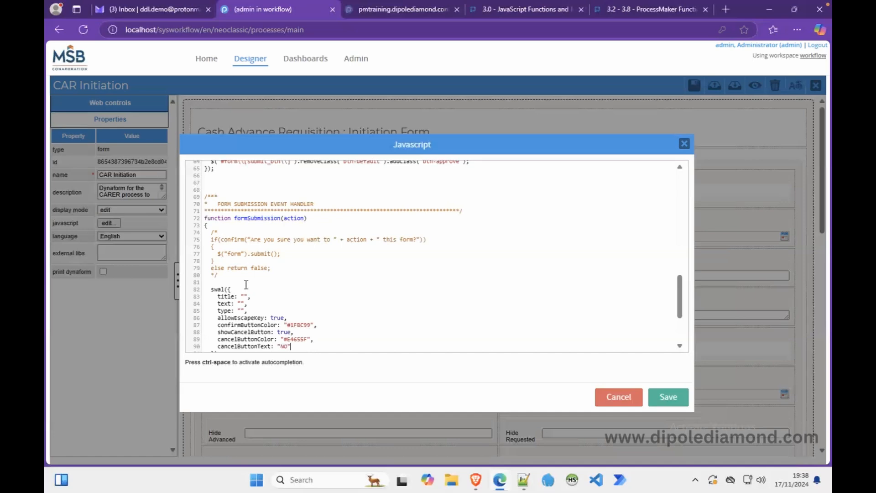
Set the swal title to "Cash Advance Requisition".
scroll(246, 284, "up", 3)
scroll(246, 284, "down", 5)
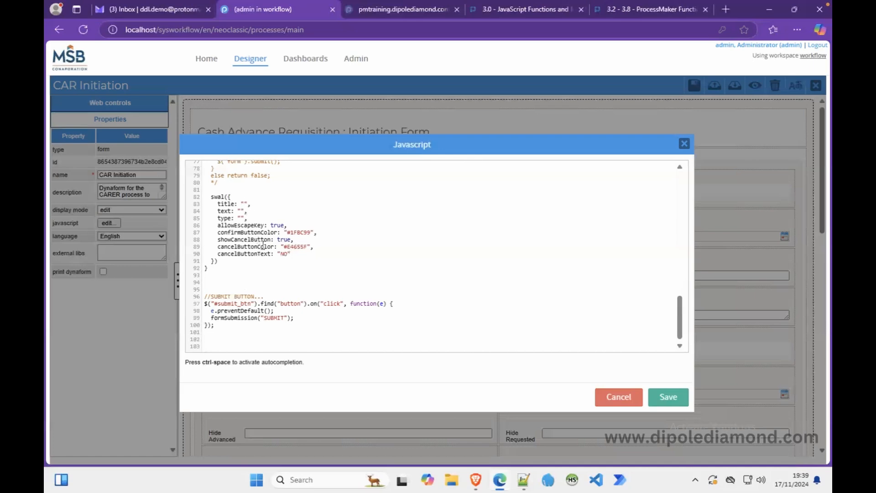
type("Cash Advance Requisition")
Reuse the old confirm() message from line 75 as the swal text and set type to "warning".
scroll(254, 280, "up", 3)
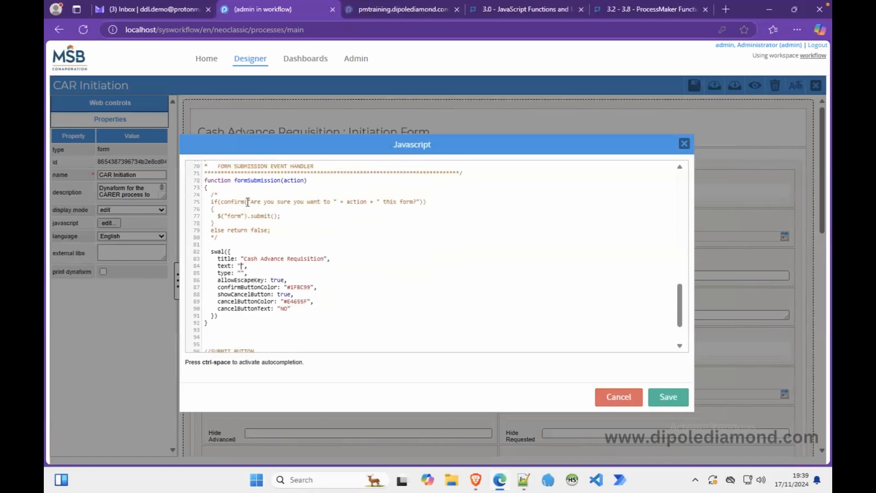
left_click_drag(249, 201, 419, 203)
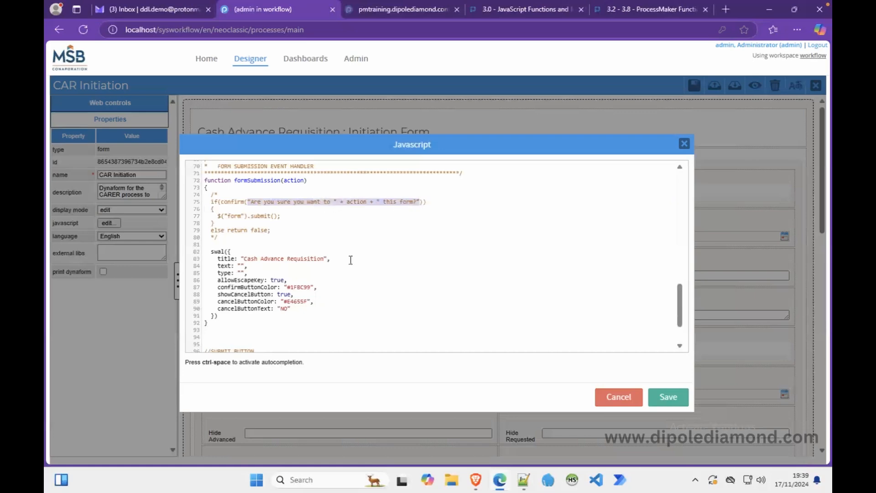
left_click(245, 265)
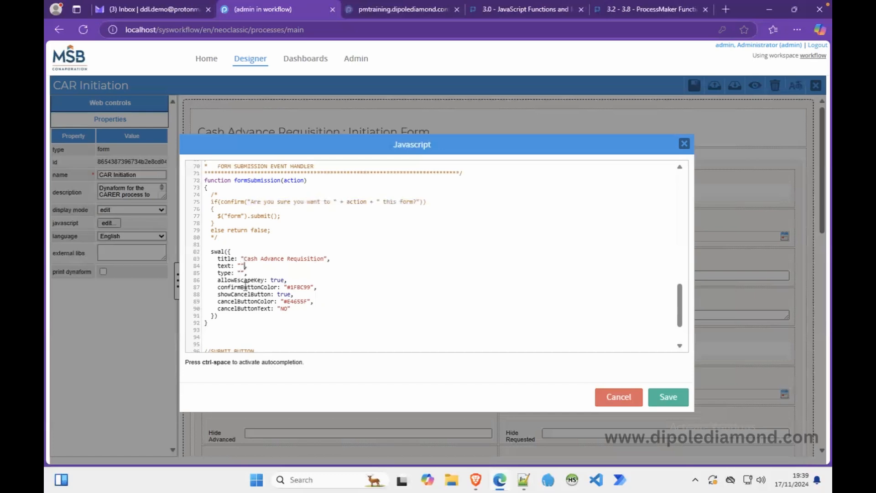
key("shift+Left")
key("shift+Left")
type("\"Are you sure you want to \" + action + \" this form?\"")
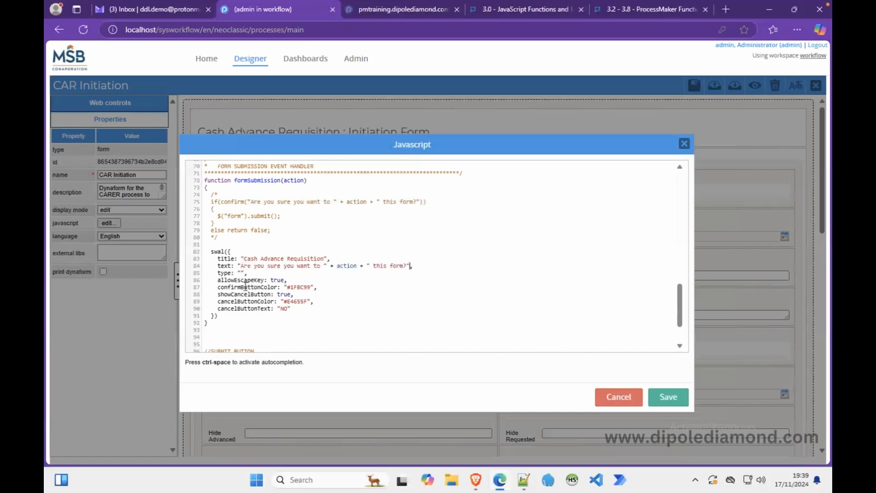
left_click(242, 271)
type("warning")
Chain .then(); after the swal({...}) call with a userDecision parameter inside its parentheses.
left_click(227, 317)
key("Return")
type(".then();")
key("Left")
type("(")
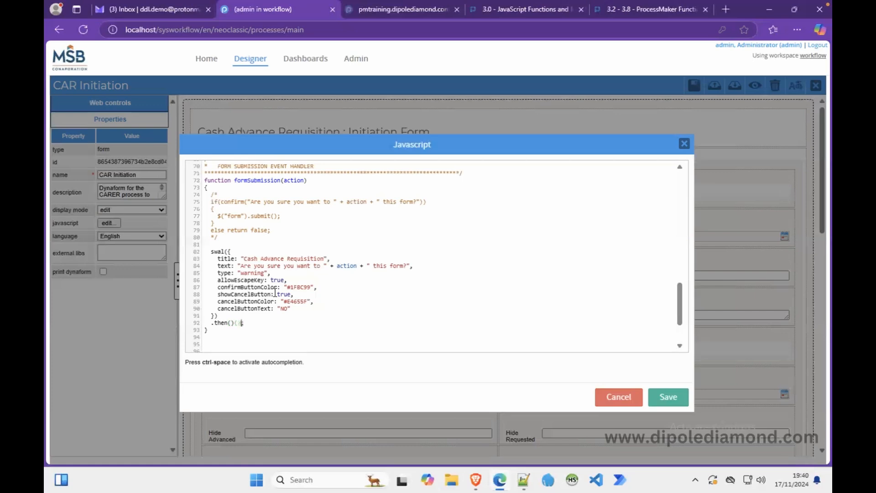
key("BackSpace")
left_click(280, 275)
left_click(252, 323)
key("Left")
key("Left")
type("(userDecision")
left_click(255, 296)
Make userDecision an arrow function with => and braces on their own lines.
left_click(276, 323)
type("=>")
type("{")
key("Return")
key("BackSpace")
key("BackSpace")
key("BackSpace")
key("BackSpace")
key("BackSpace")
key("BackSpace")
key("Return")
Start the callback body with if(userDecision.value on an indented line.
left_click(308, 290)
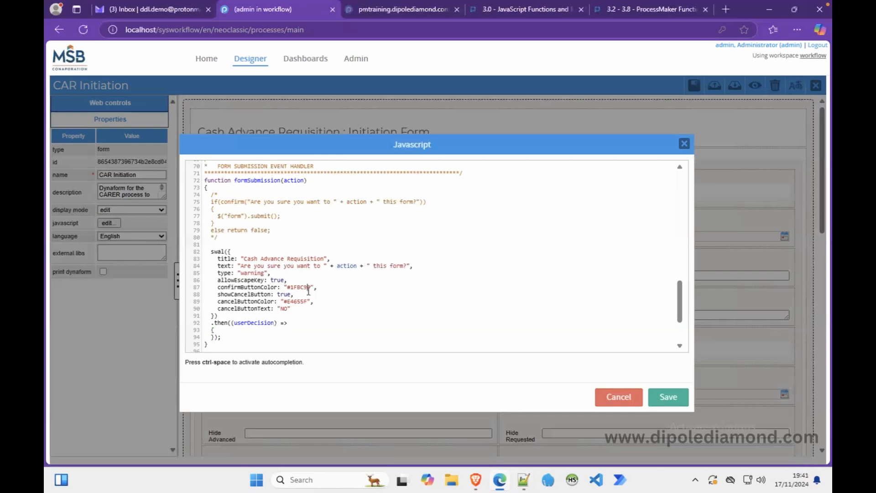
left_click(229, 329)
key("Return")
type("if(userDecision.value")
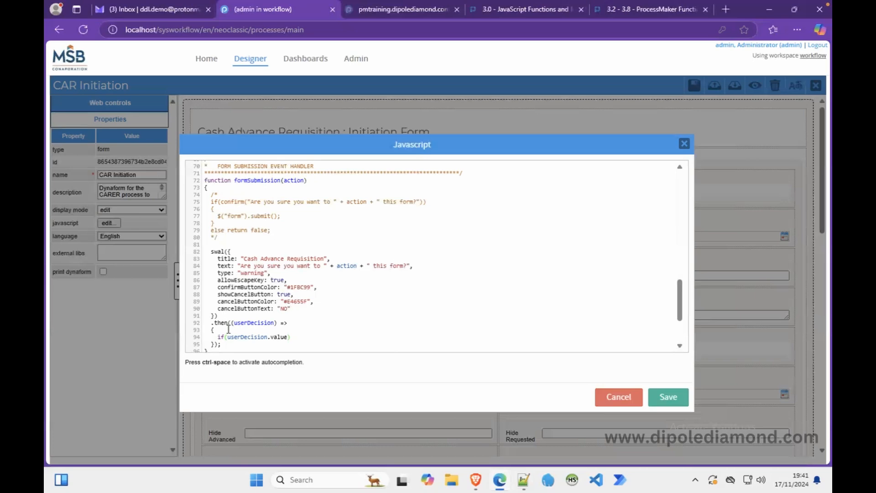
Brace the if(userDecision.value) block and paste $("form").submit(); inside it.
left_click(240, 315)
left_click(305, 335)
key("Return")
type("{}")
key("Left")
key("Return")
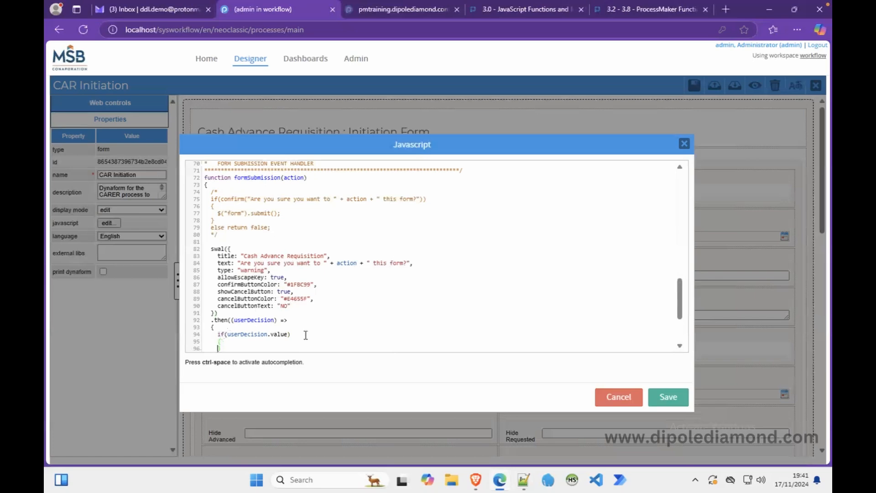
scroll(288, 335, "down", 2)
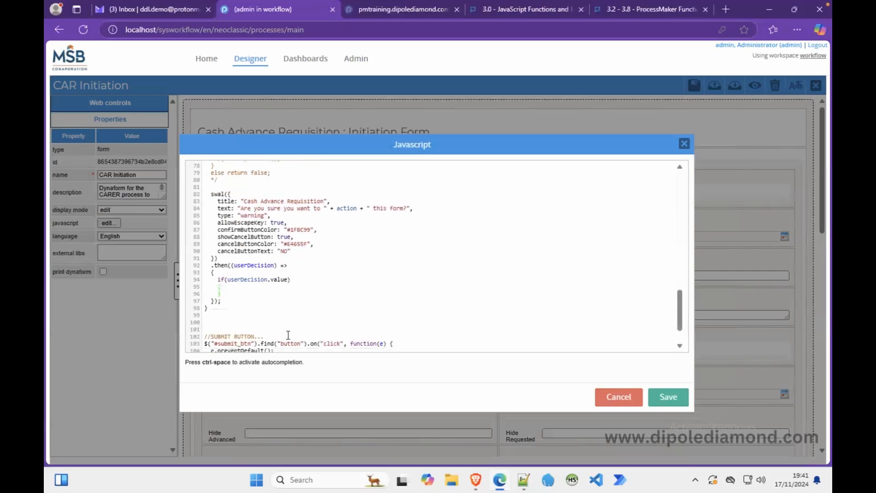
key("Return")
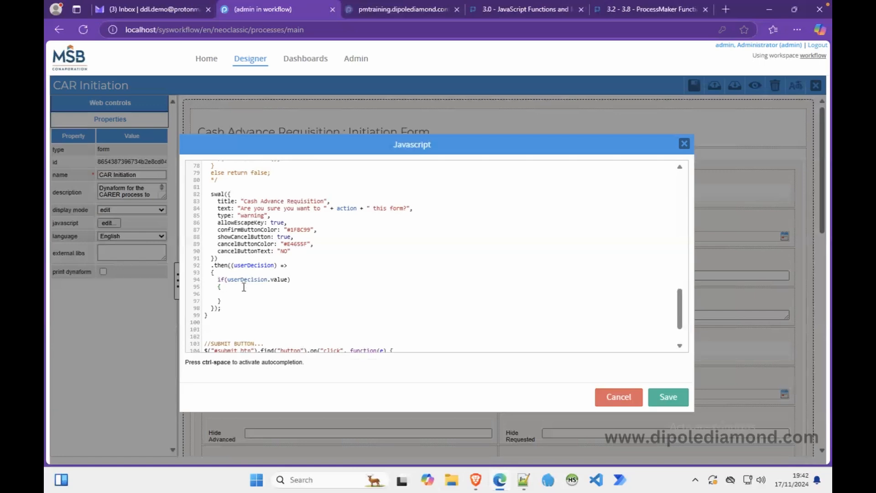
scroll(249, 224, "up", 2)
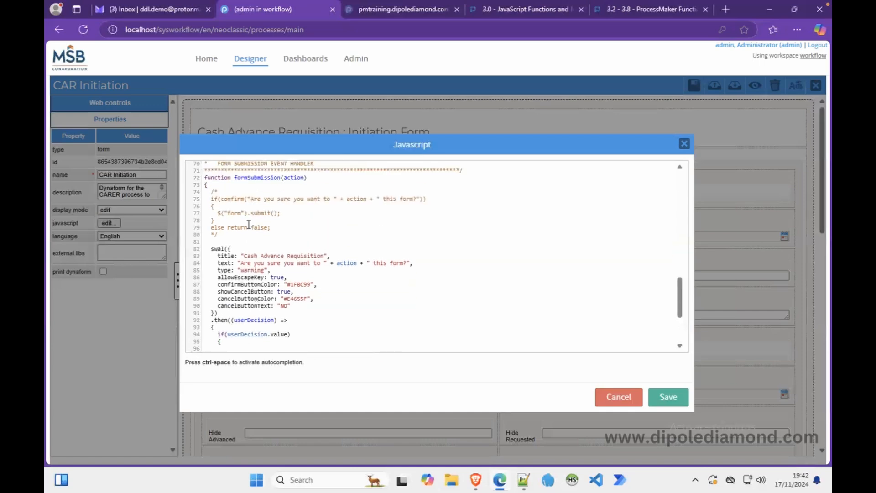
left_click_drag(218, 214, 283, 213)
key("ctrl+c")
scroll(289, 236, "down", 2)
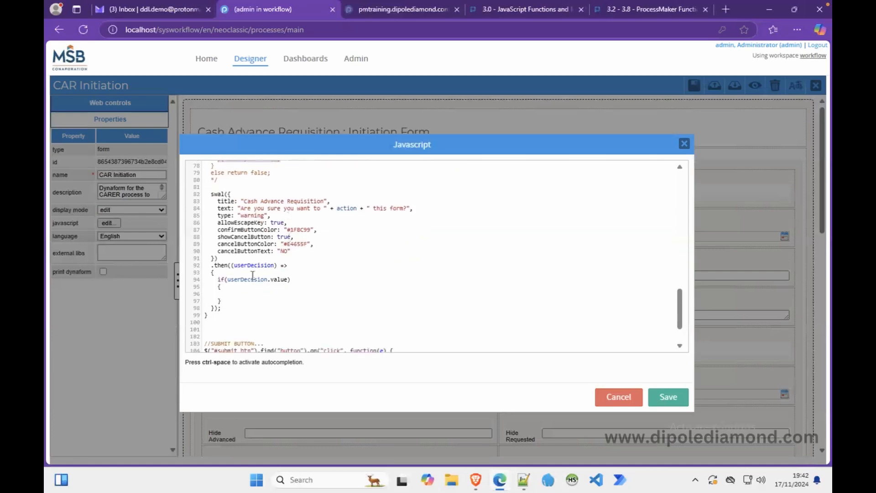
left_click(247, 294)
key("ctrl+v")
Add an else { return false; } branch after the if block.
left_click(233, 301)
key("Return")
type("else")
key("Return")
type("{")
key("Return")
type("}")
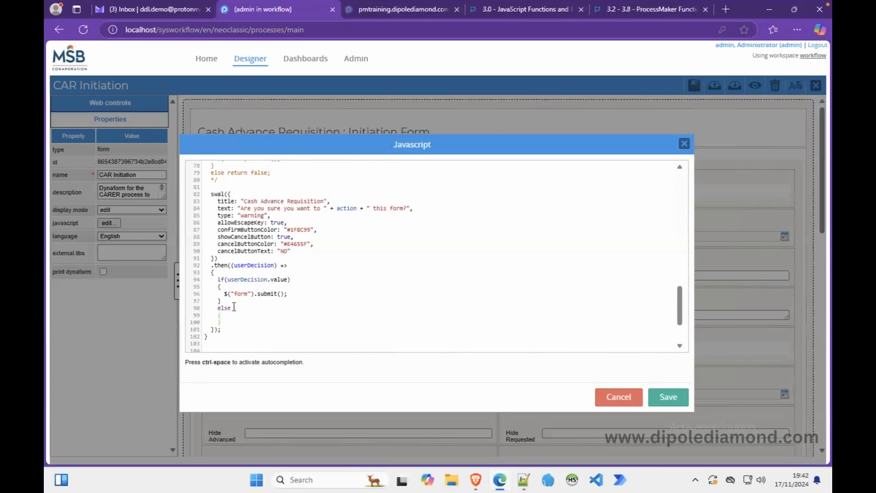
left_click(236, 316)
key("Return")
type("return false;")
Save the script and CAR Initiation form, then reload the test case frame in Brave.
left_click(668, 398)
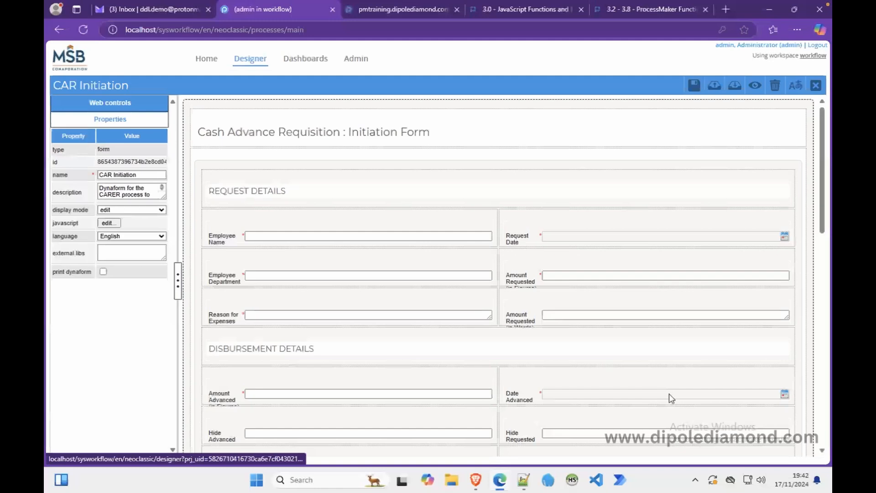
left_click(693, 85)
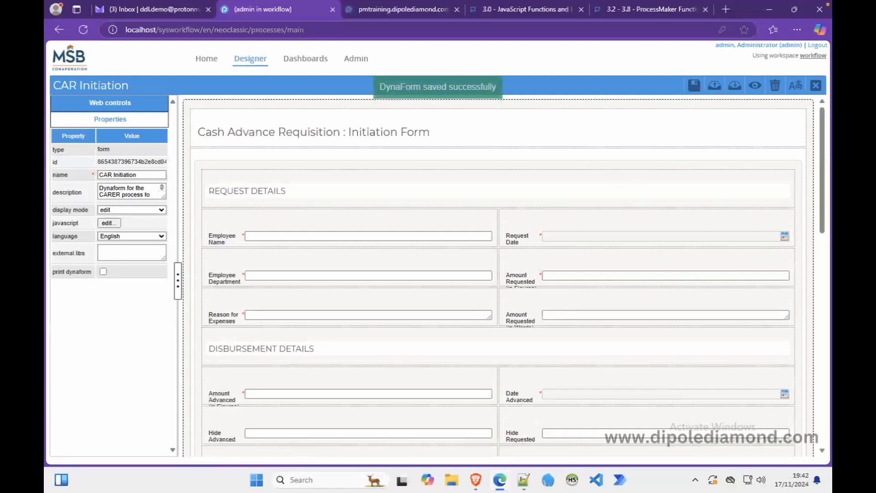
left_click(475, 480)
right_click(210, 222)
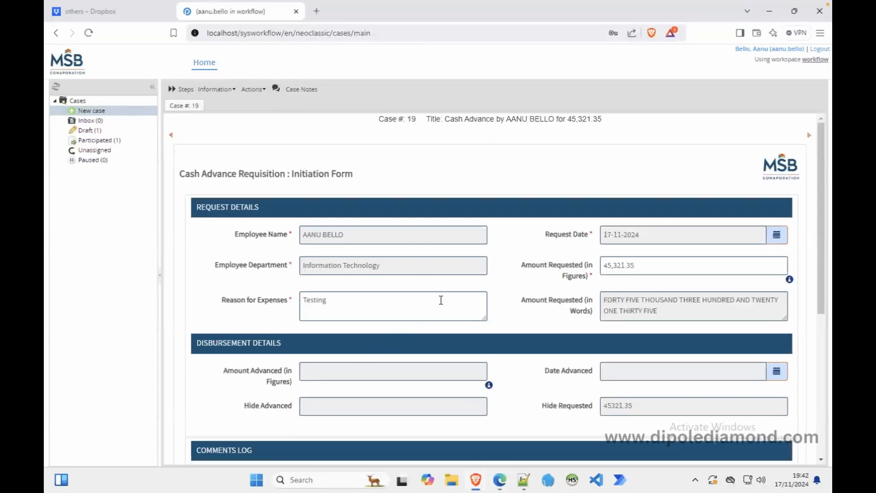
left_click_drag(820, 273, 798, 409)
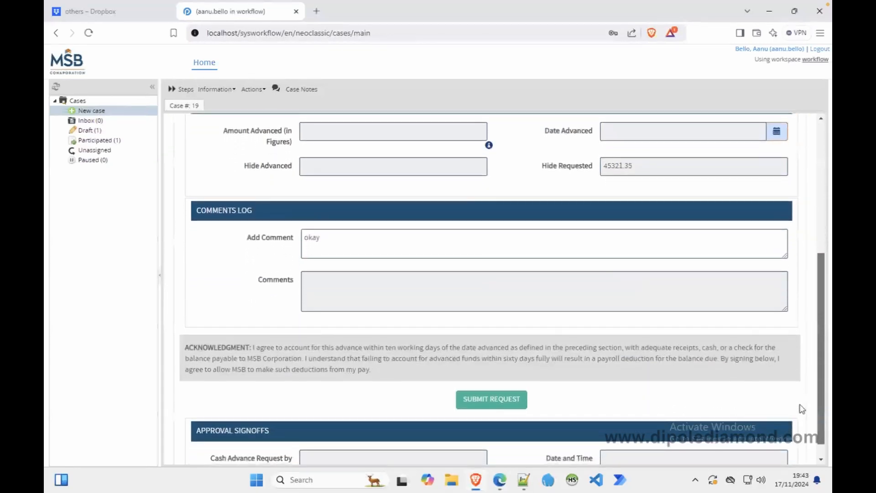
Submit the request, declining once then confirming with OK, continue, and log out.
left_click(485, 407)
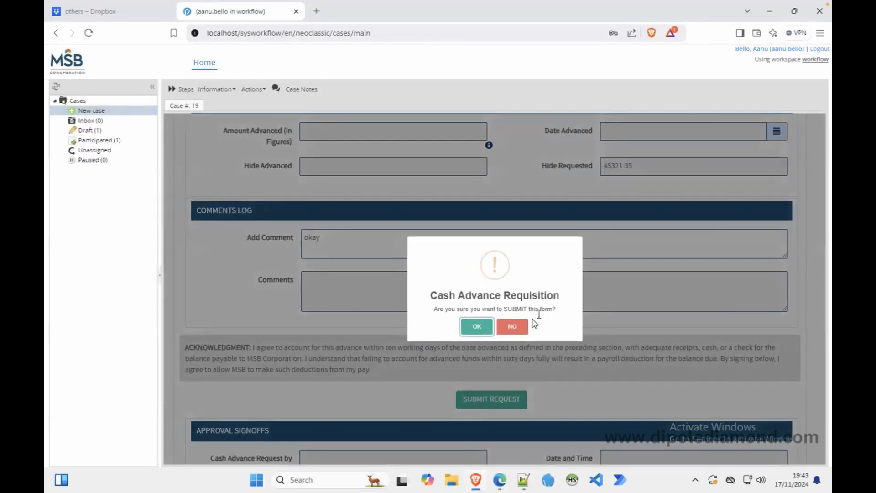
left_click(512, 325)
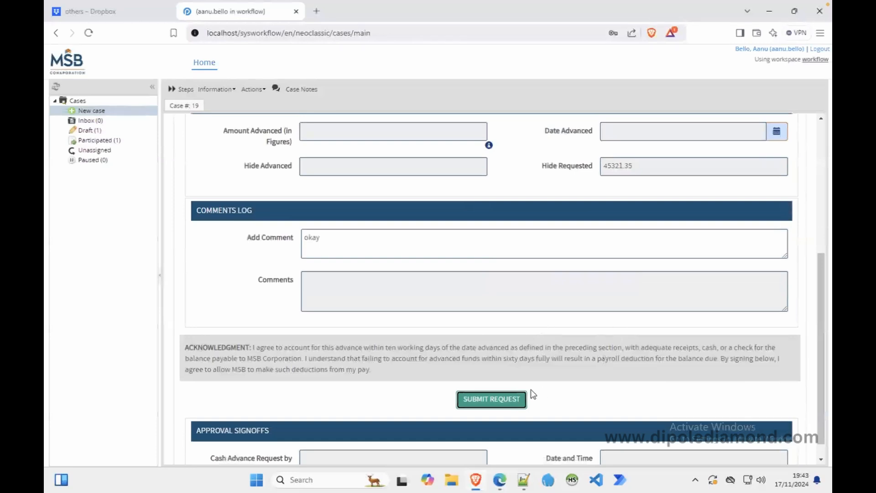
left_click(512, 401)
left_click(476, 326)
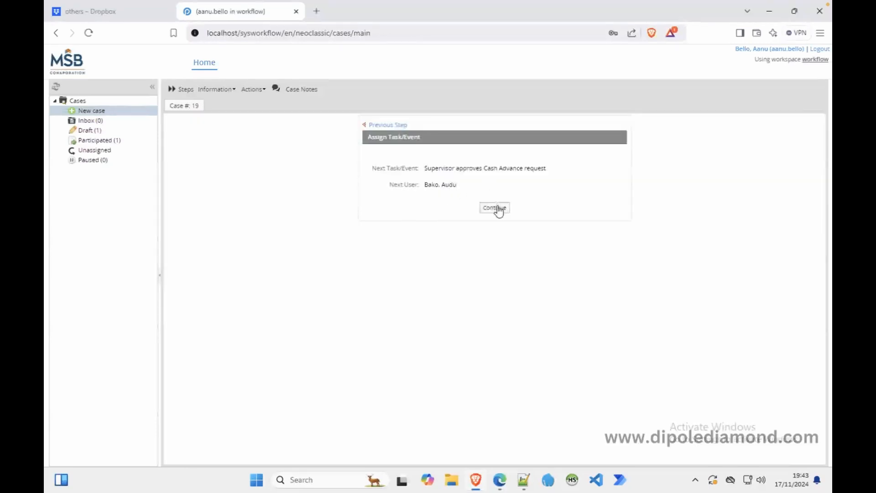
left_click(497, 209)
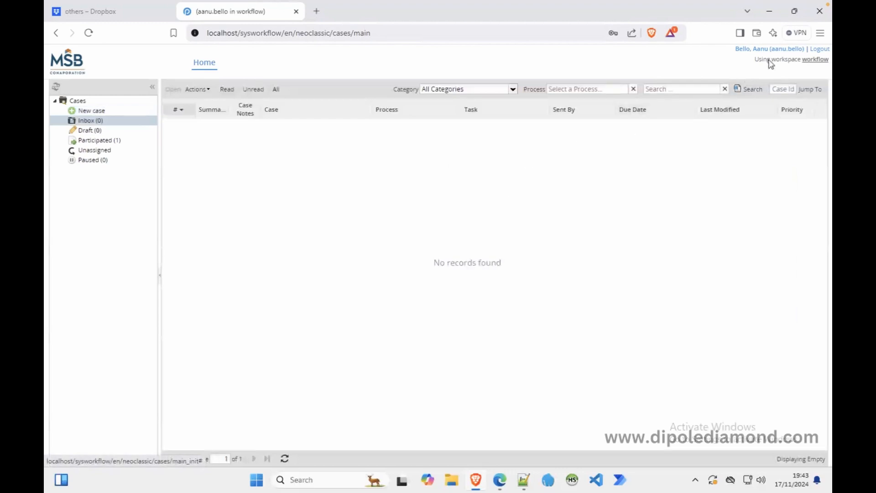
left_click(819, 48)
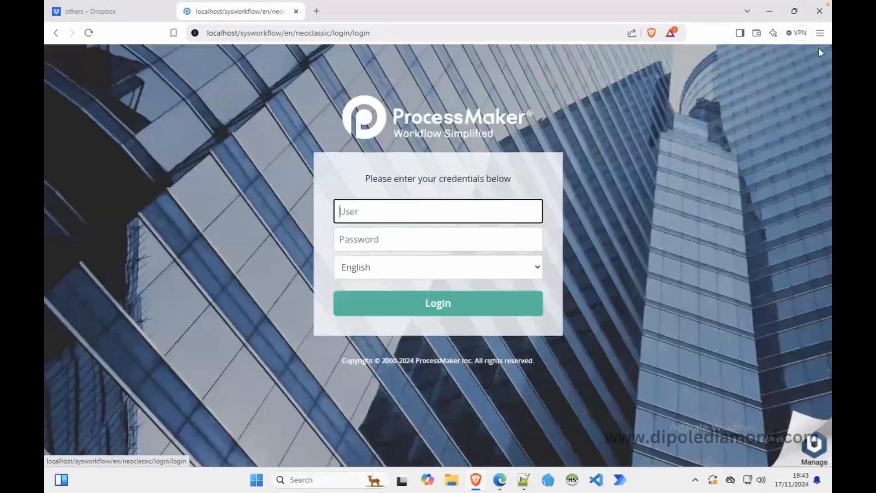
left_click(500, 479)
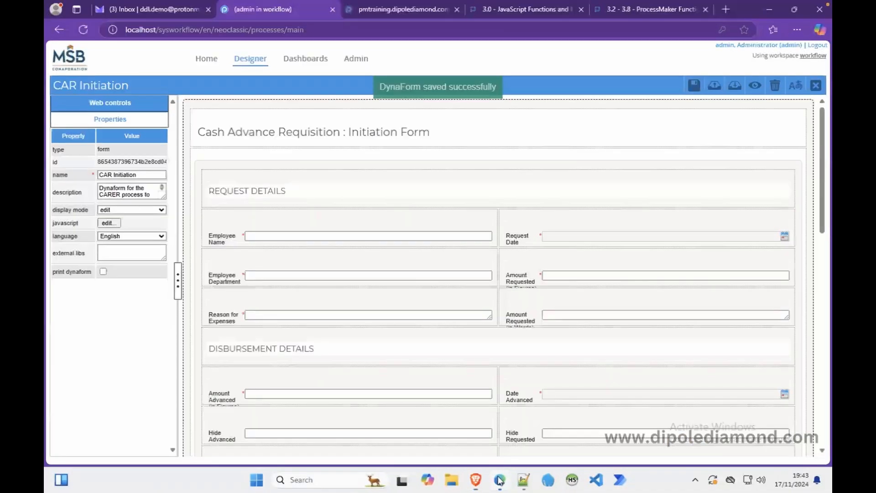
Copy the three hide-navigation lines from the CAR Initiation script into Notepad++ new 1.
left_click(110, 223)
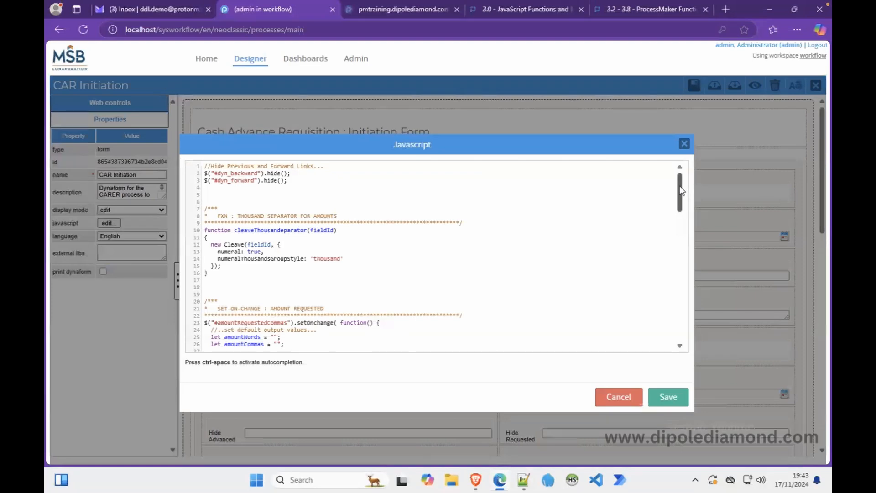
left_click_drag(288, 183, 175, 166)
key("ctrl+c")
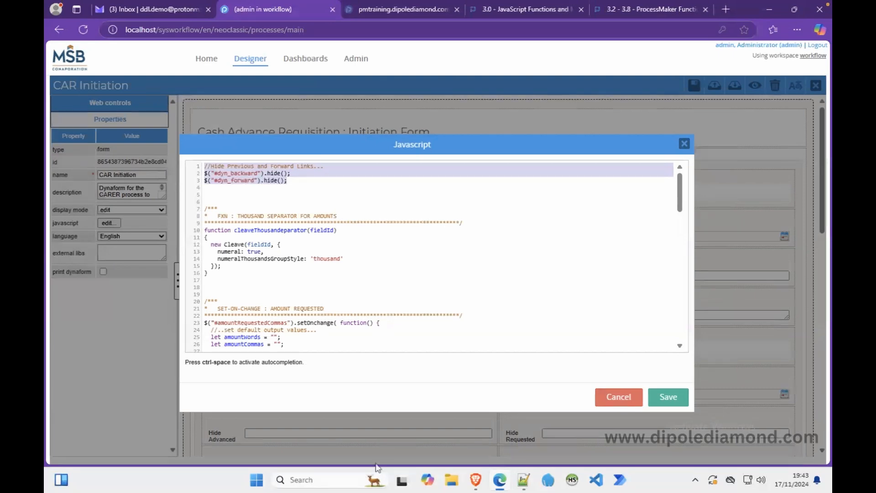
left_click(523, 483)
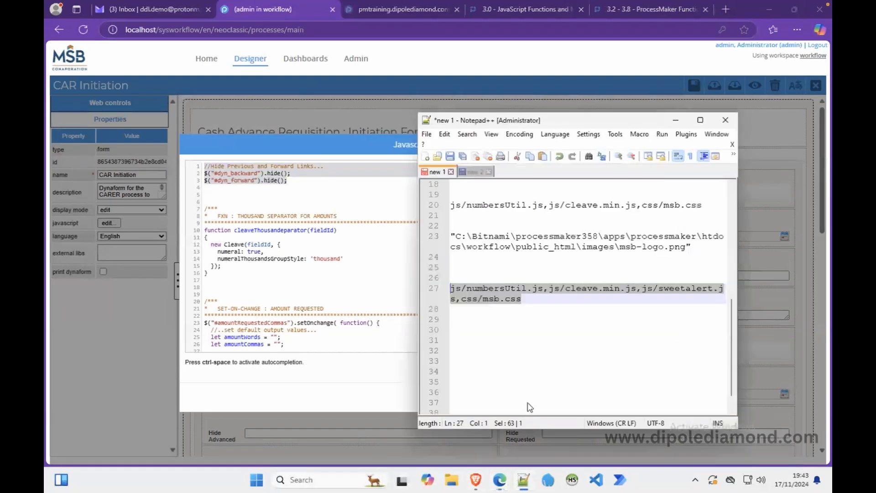
left_click(503, 337)
key("ctrl+v")
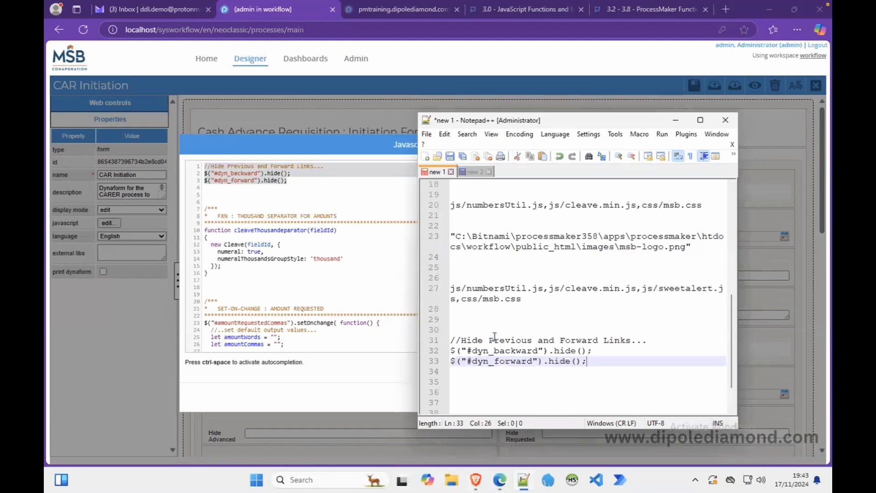
key("Return")
key("Return")
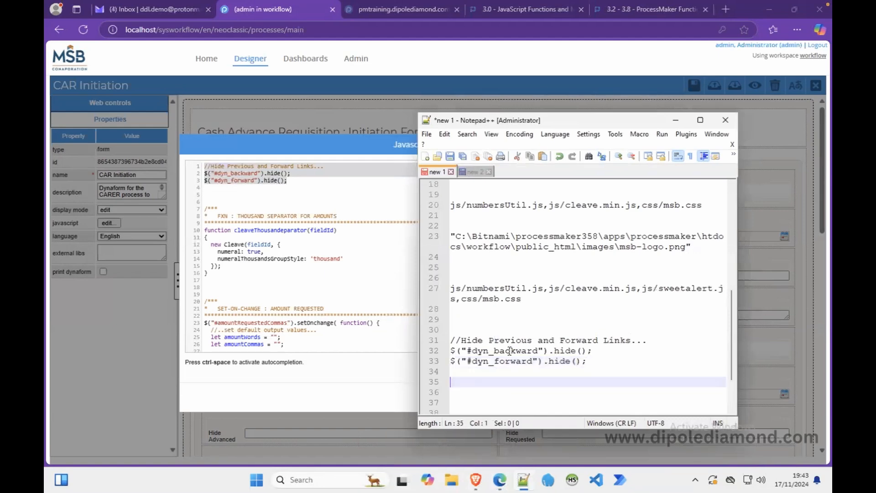
Copy the swal({...}) confirmation block into Notepad++ below them, then minimize Notepad++.
left_click(355, 279)
left_click_drag(685, 194, 683, 307)
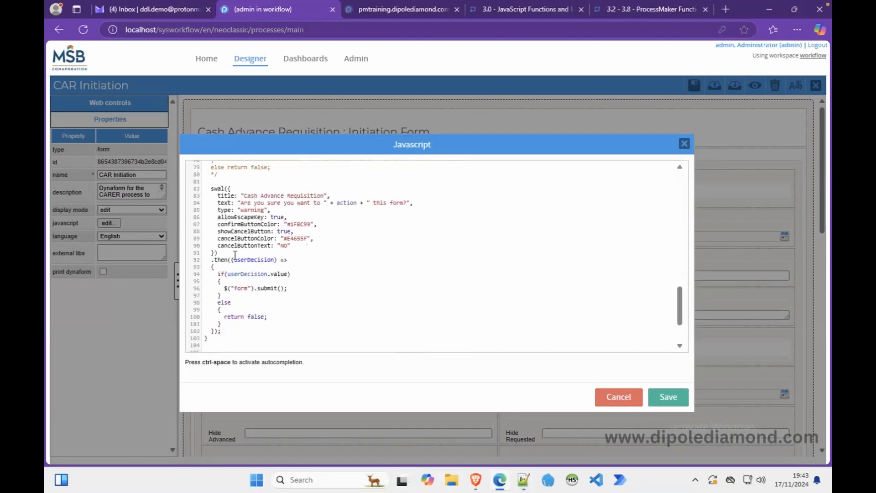
left_click_drag(225, 331, 219, 189)
key("ctrl+c")
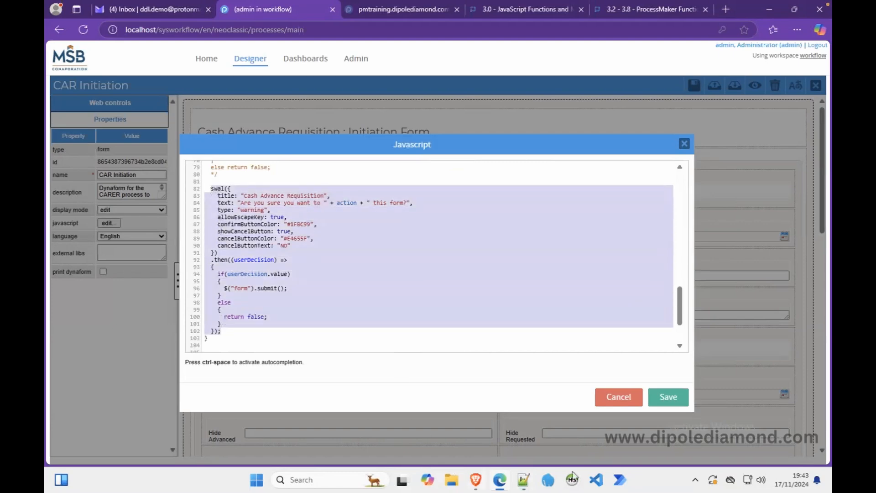
left_click(523, 484)
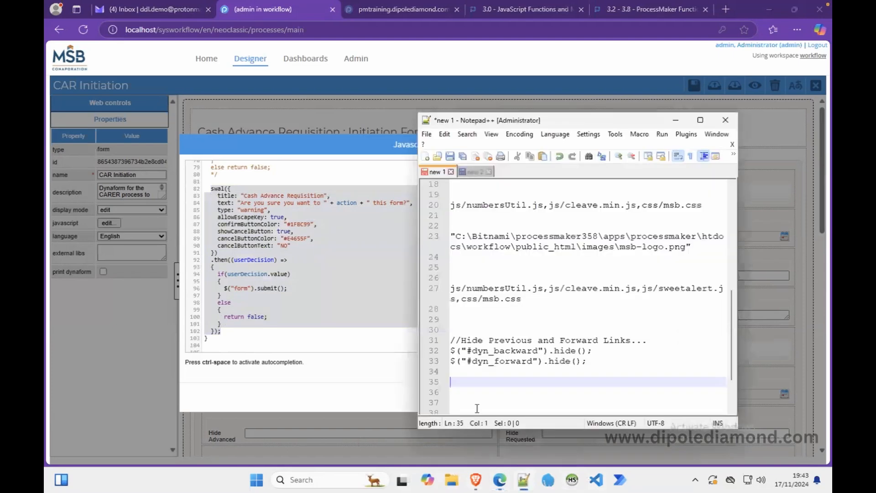
key("Return")
key("Return")
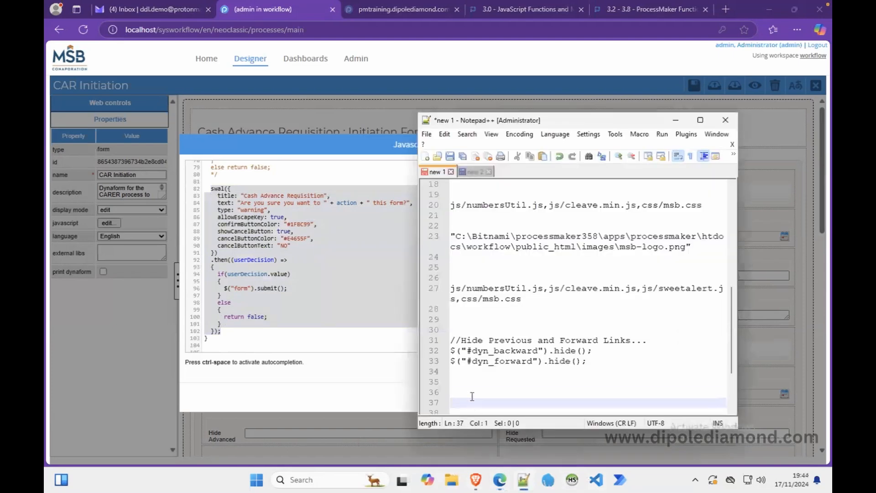
key("ctrl+v")
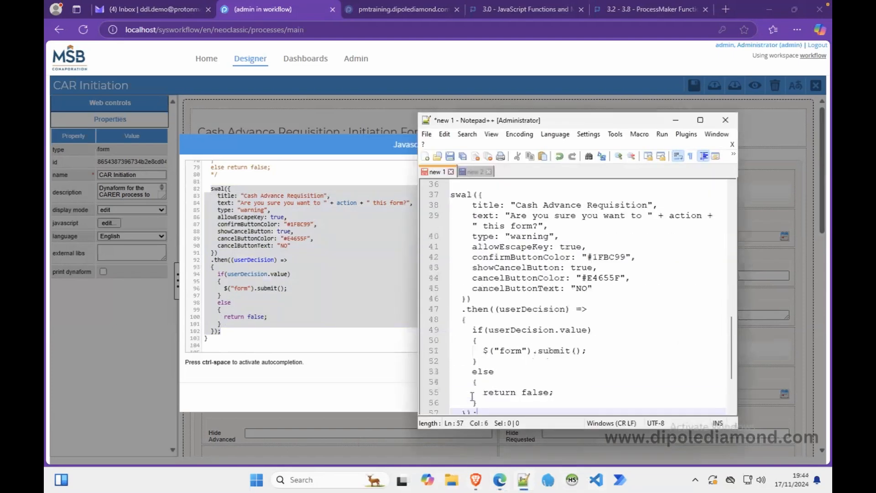
left_click(676, 120)
Save CAR Initiation and open the CAR Approval Supervisor form's JavaScript.
left_click(664, 397)
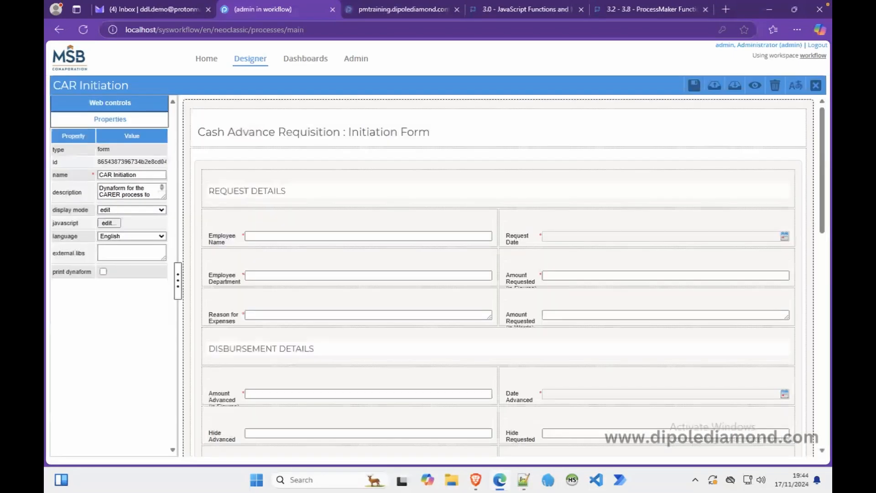
left_click(694, 85)
left_click(816, 86)
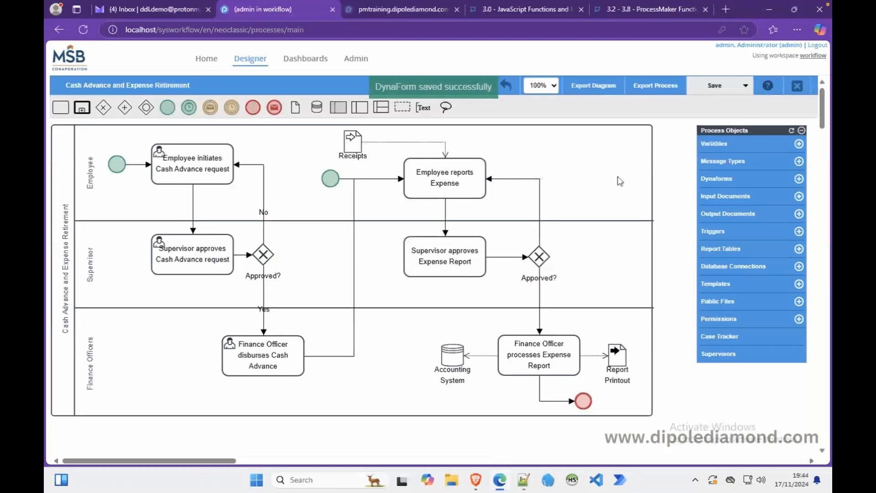
left_click(714, 181)
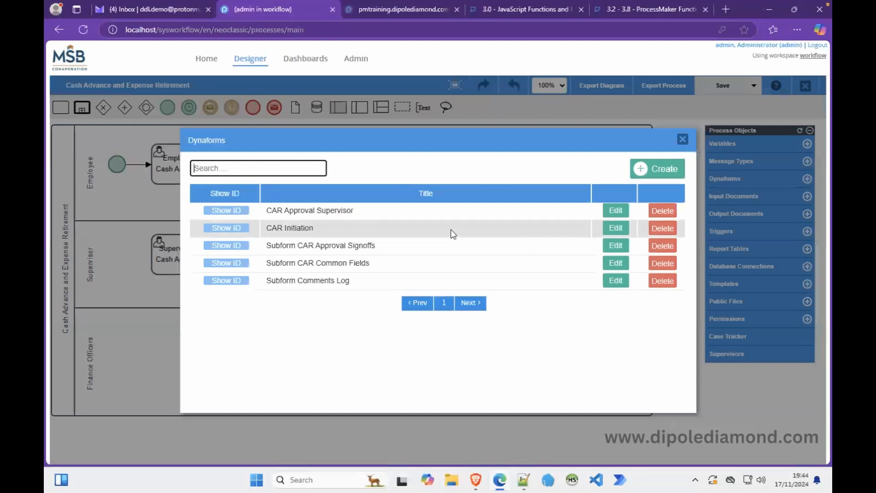
left_click(615, 211)
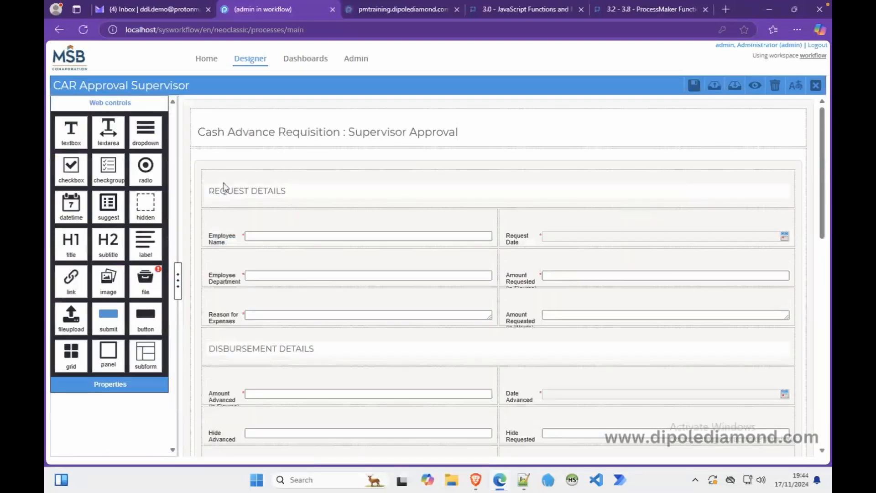
left_click(187, 180)
left_click(108, 223)
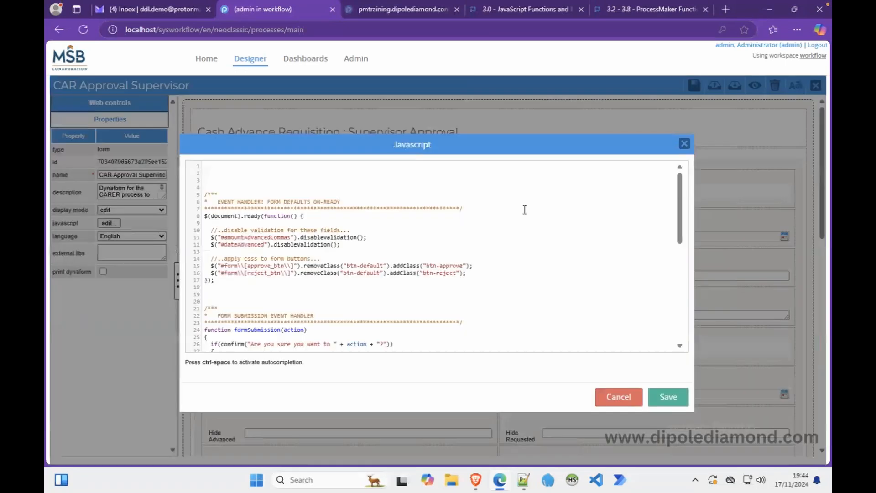
Comment out the old confirm block with /* */ and paste the swal confirmation below it.
mouse_move(681, 216)
left_mouse_down()
mouse_move(677, 226)
mouse_move(678, 214)
left_mouse_up()
left_click_drag(679, 214, 658, 265)
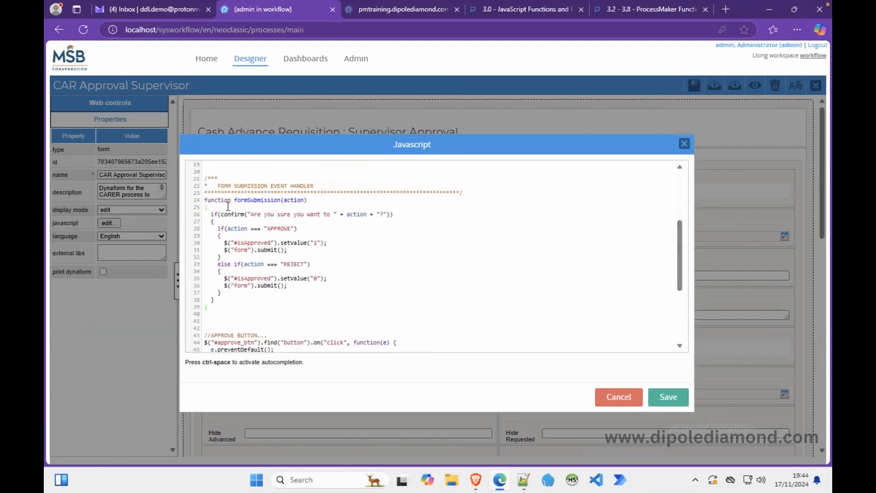
key("Return")
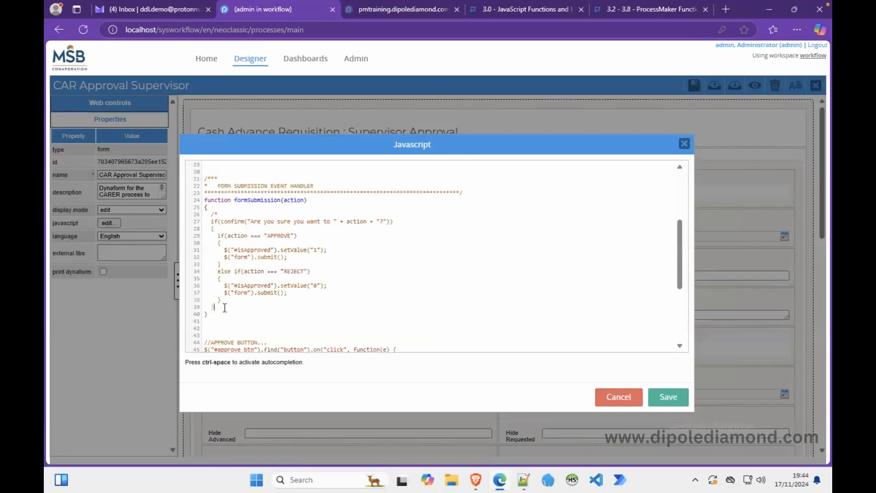
type("}")
key("Return")
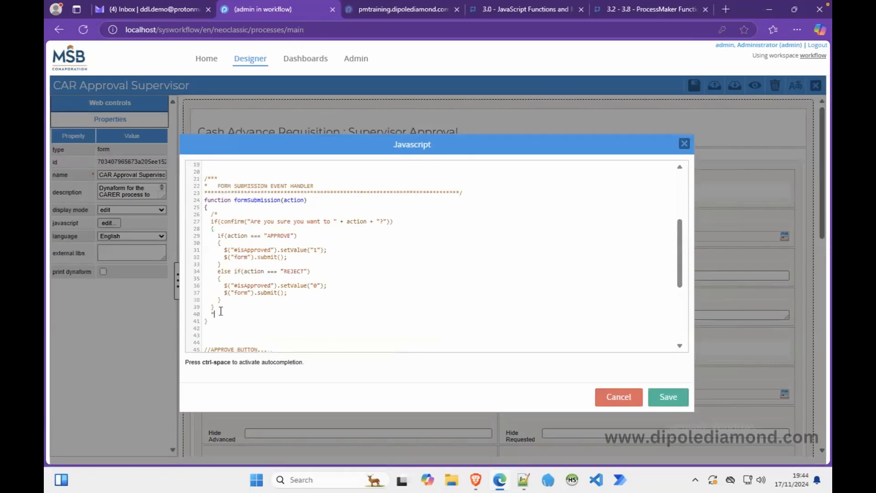
key("Return")
key("Return")
key("ctrl+v")
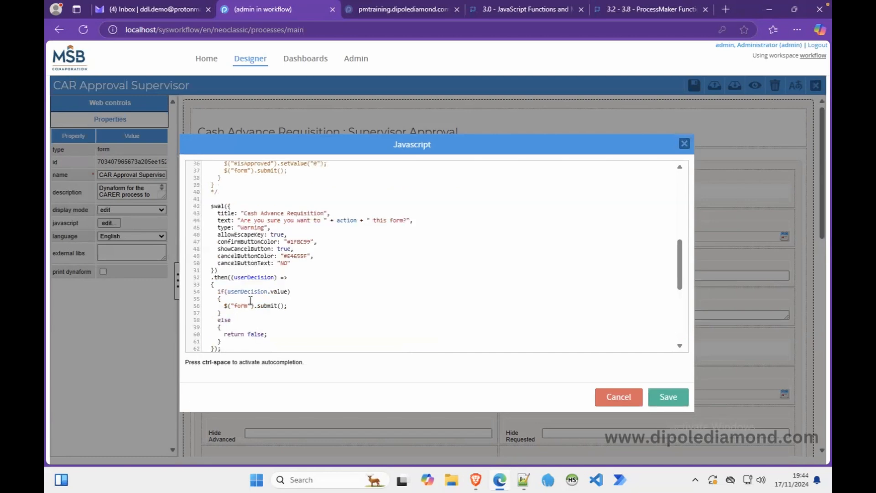
left_click_drag(682, 264, 680, 196)
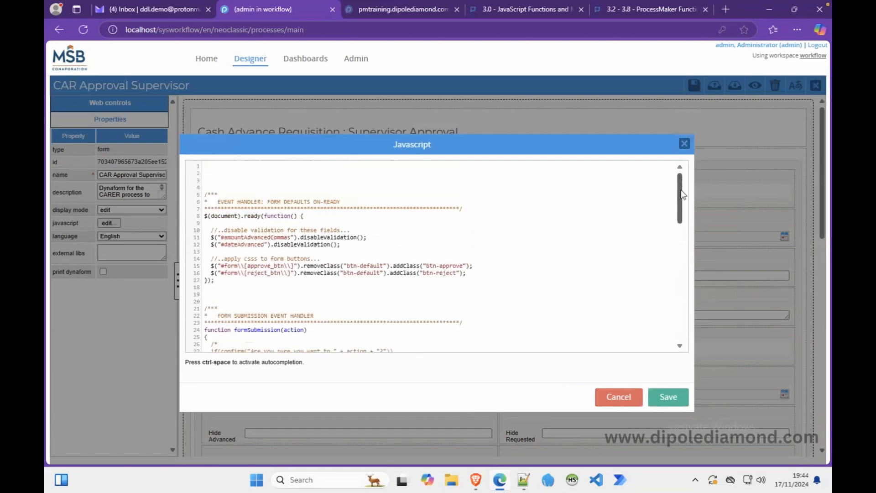
Paste the three link-hiding lines at line 1 of the supervisor script, save, and return to login.
left_click(524, 478)
scroll(532, 304, "up", 6)
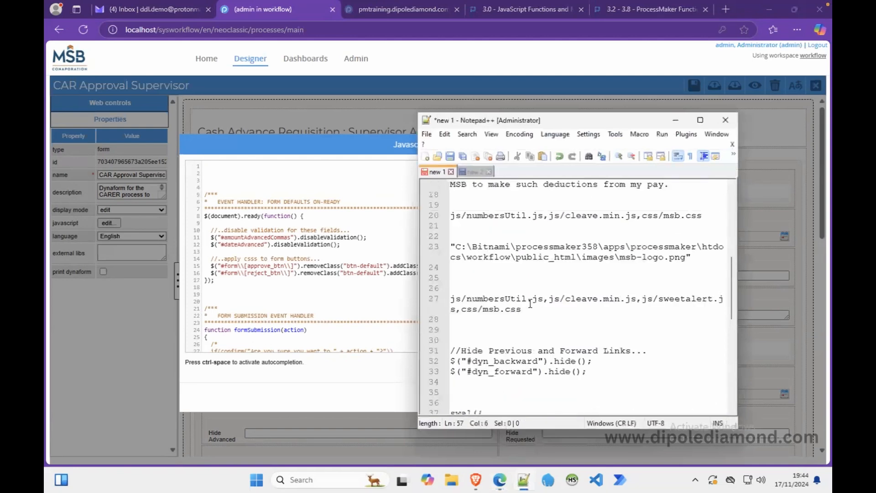
left_click_drag(588, 372, 434, 351)
key("ctrl+c")
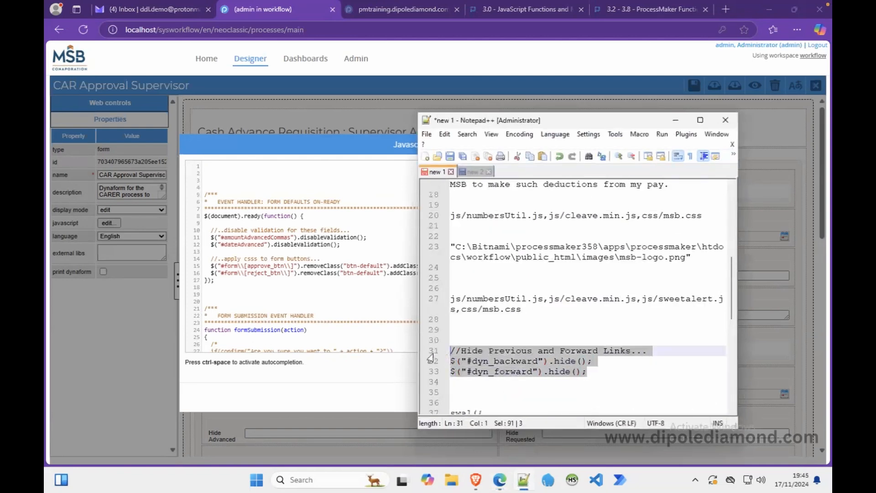
left_click(316, 178)
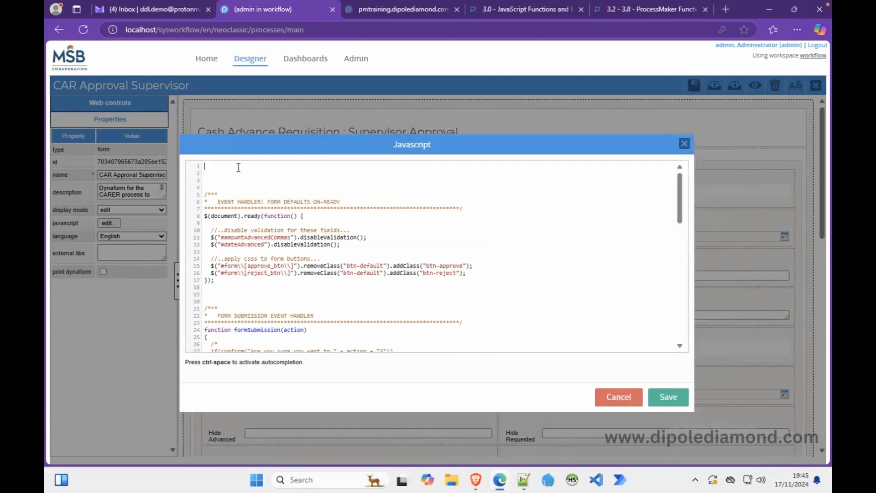
key("ctrl+v")
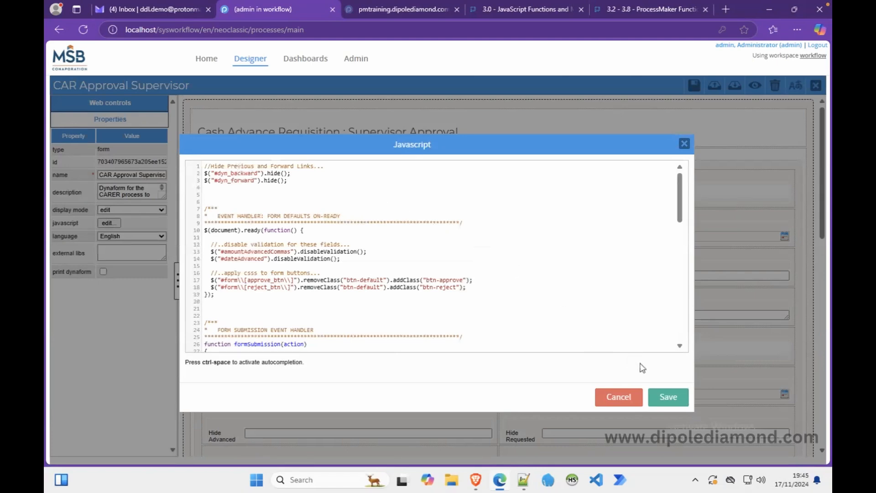
left_click(667, 396)
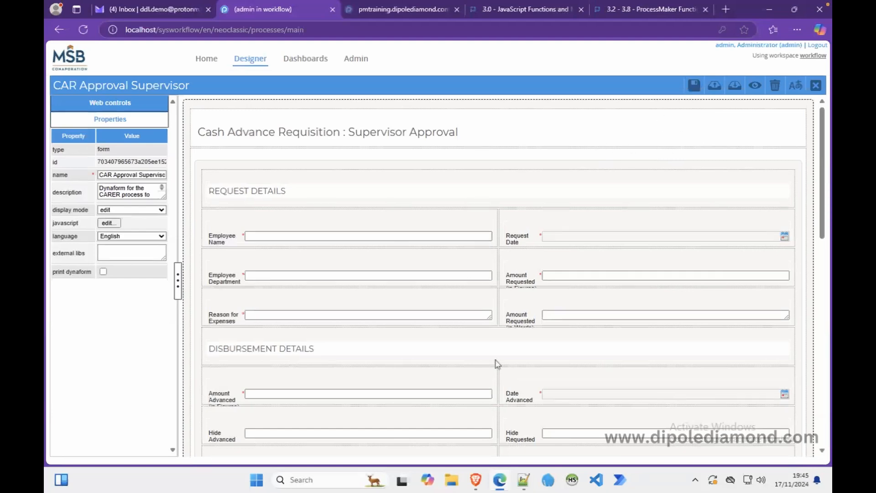
left_click(475, 480)
left_click(466, 208)
Log in with the supervisor account, open case 19, try Next Step, then go Back to the form.
key("Tab")
type("*****")
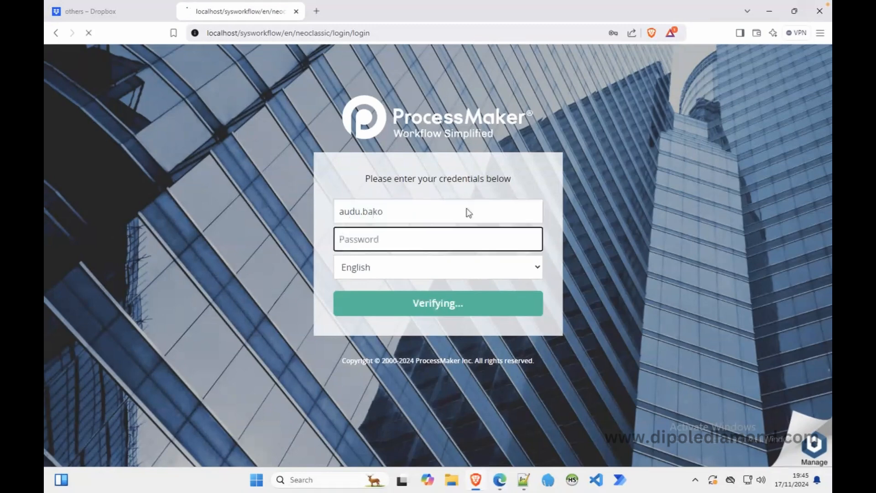
key("Return")
double_click(307, 137)
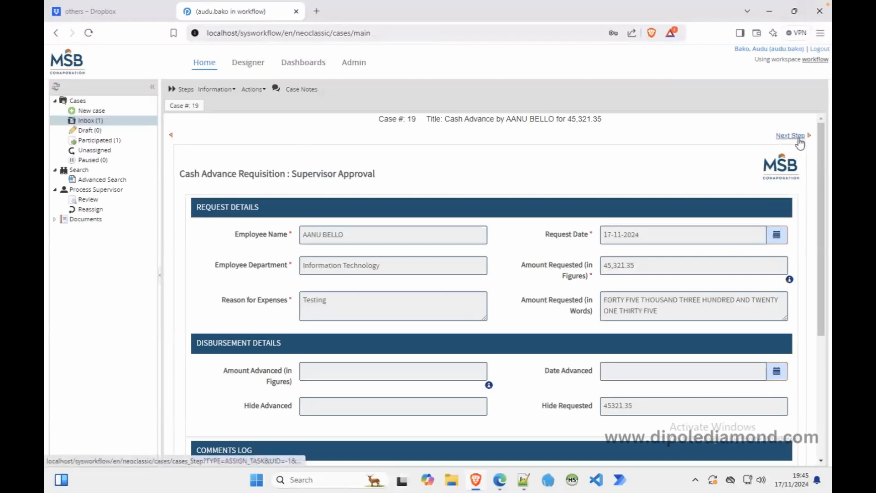
left_click(783, 136)
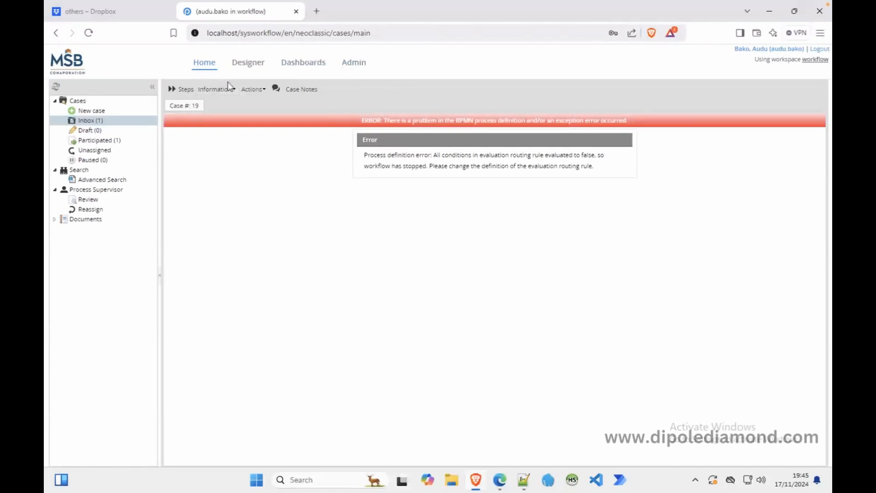
right_click(290, 142)
left_click(313, 154)
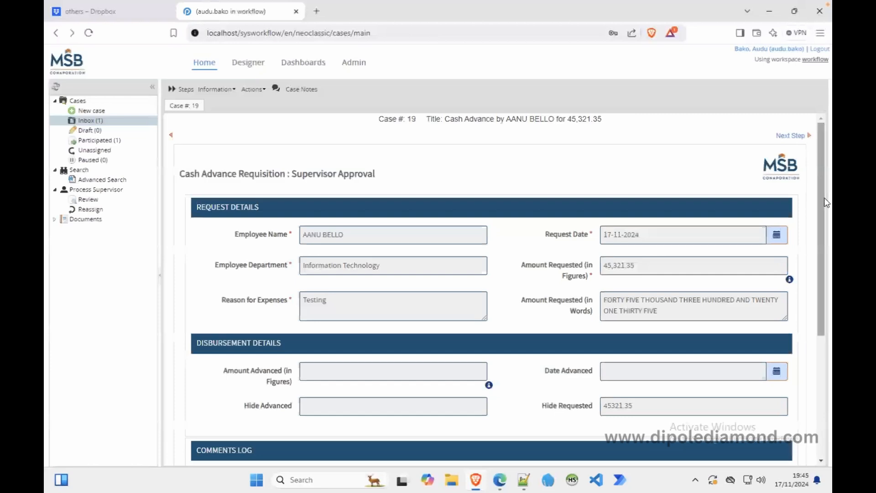
scroll(823, 223, "down", 1)
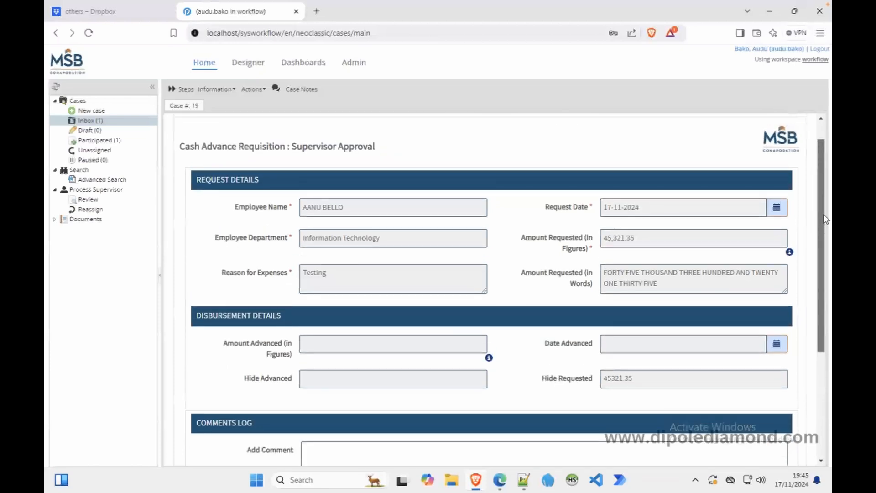
Save and close the CAR Approval Supervisor dynaform, then check the case window.
left_click(500, 480)
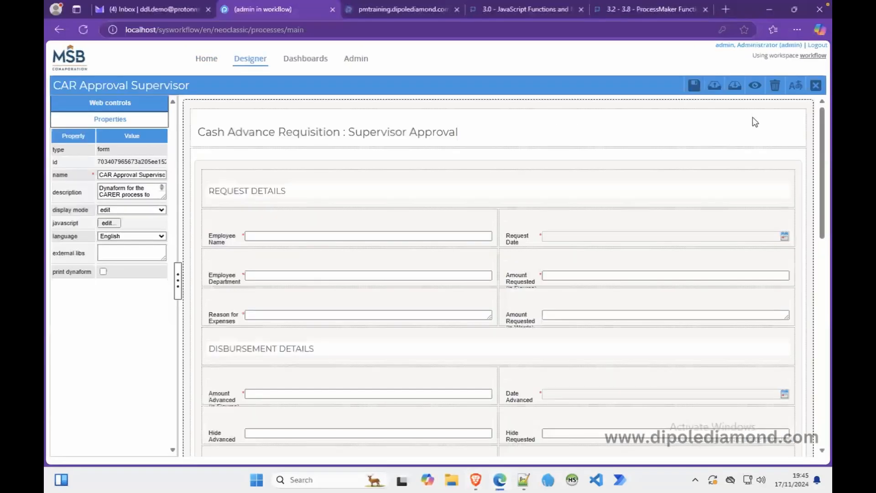
left_click(816, 87)
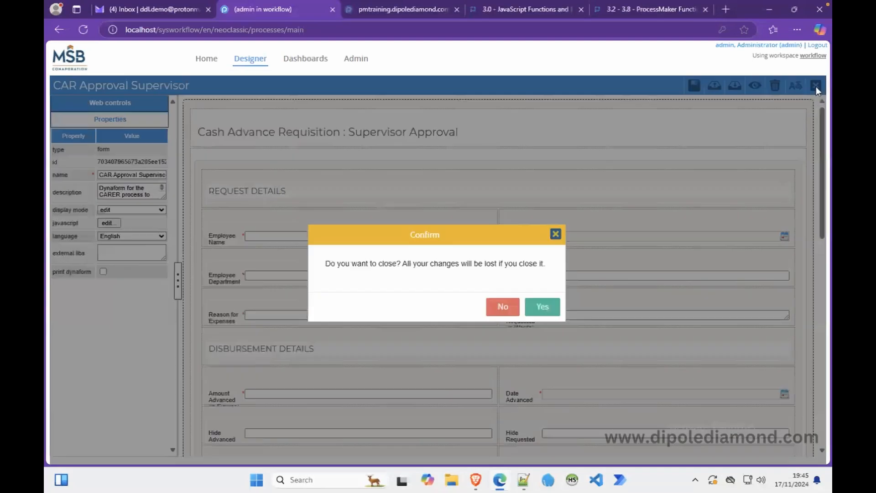
left_click(556, 233)
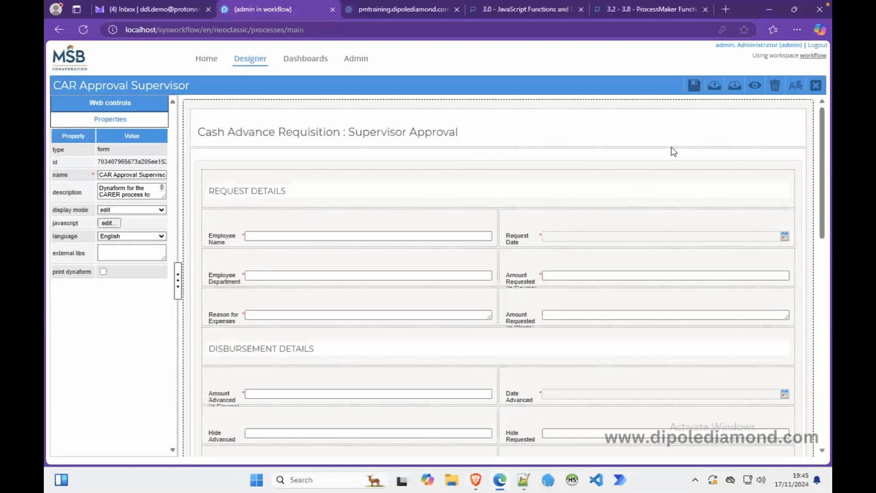
left_click(690, 90)
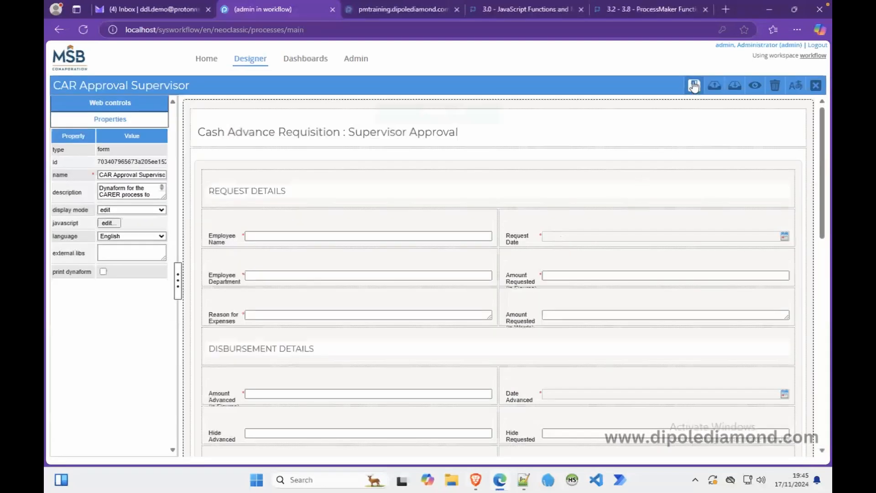
left_click(815, 86)
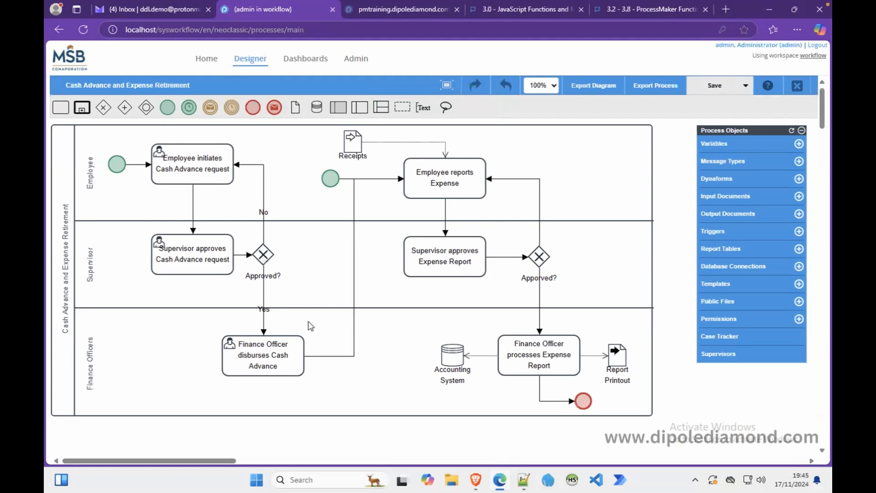
left_click(476, 479)
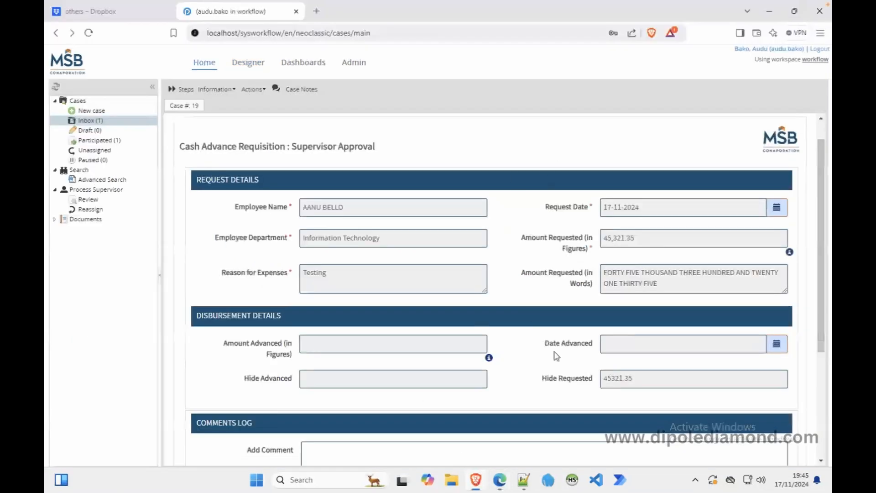
left_click(504, 485)
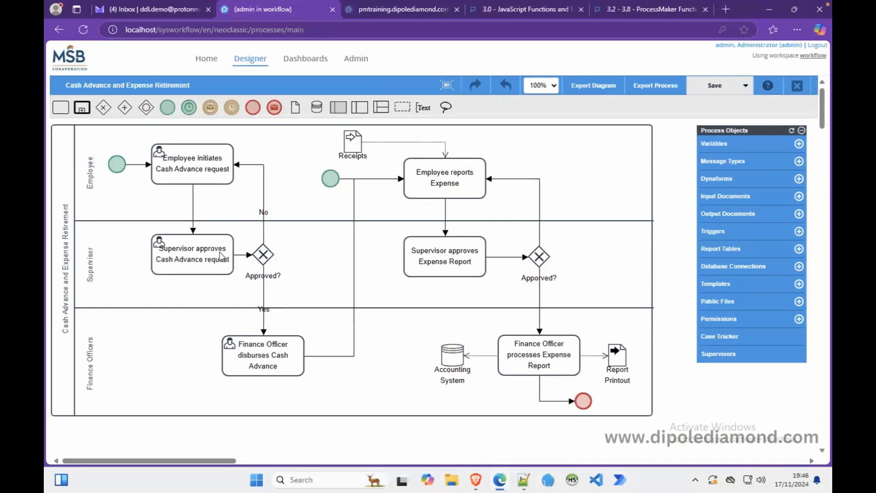
Comment out the backward-link hide line with // in CAR Approval Supervisor's script and save the form.
right_click(183, 258)
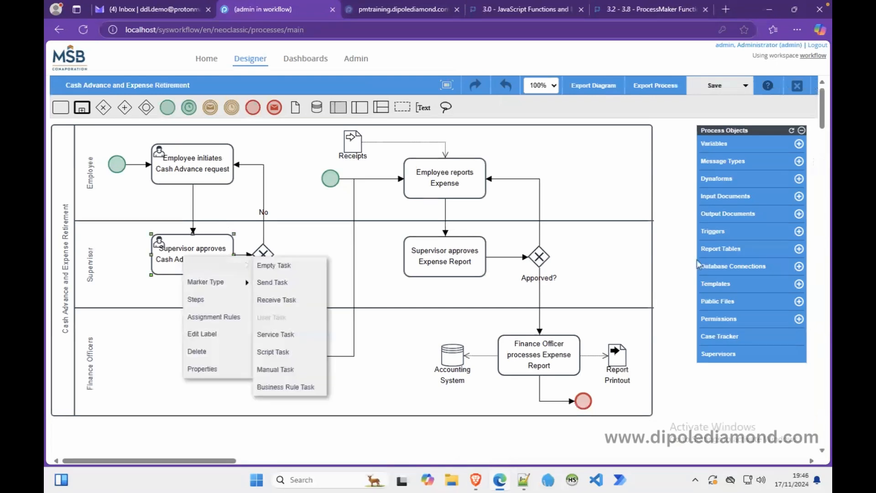
left_click(719, 179)
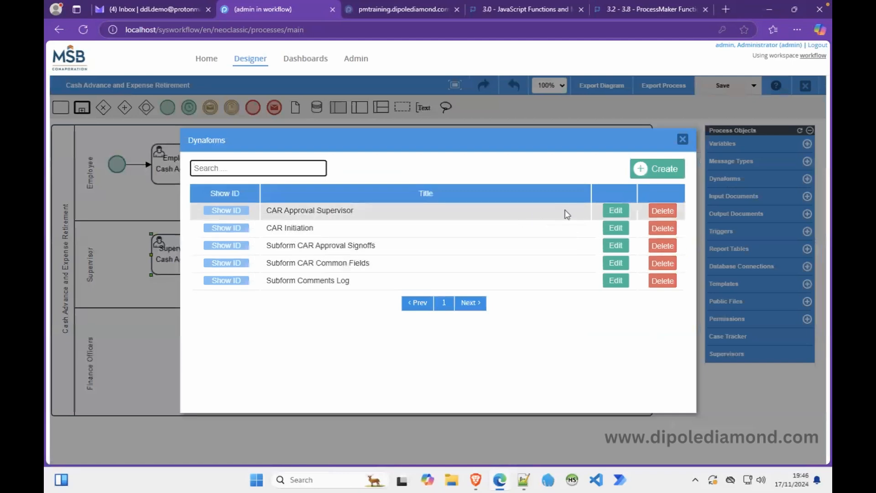
left_click(611, 214)
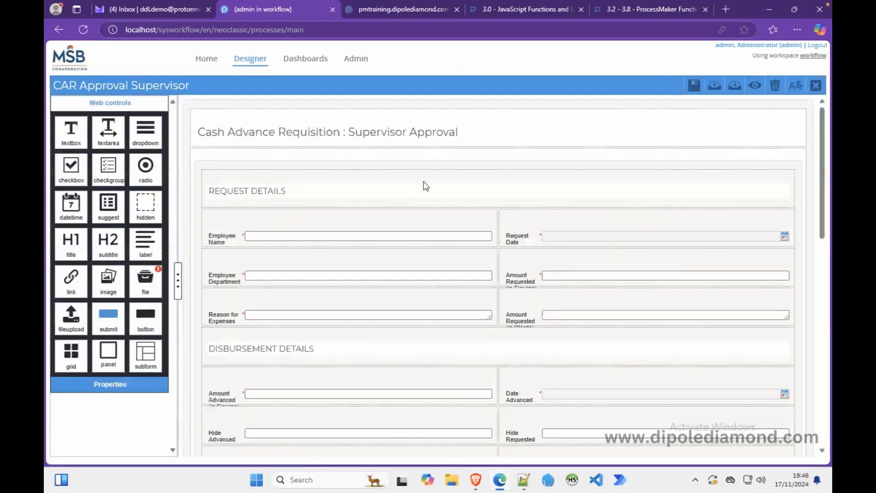
left_click(213, 105)
left_click(111, 223)
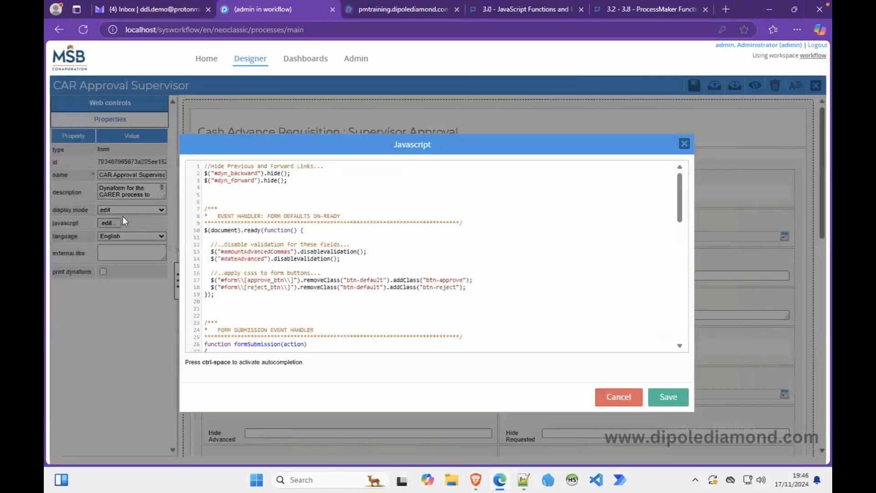
left_click(204, 173)
type("//")
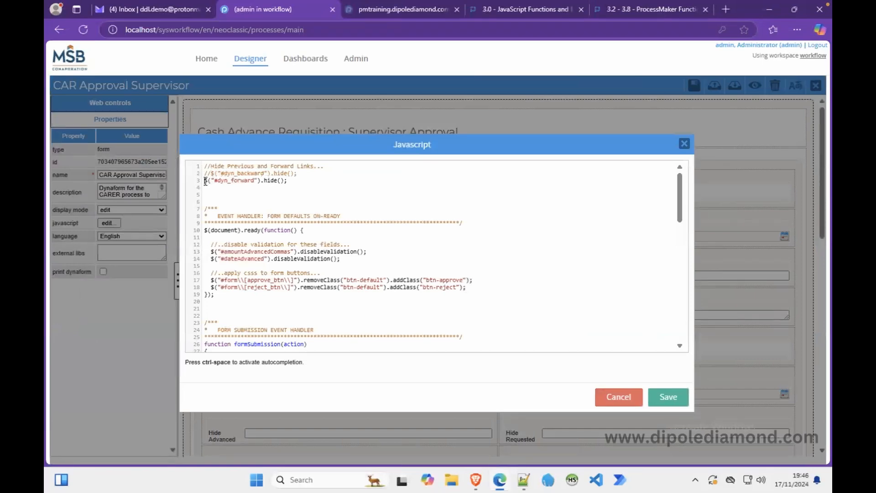
left_click(673, 398)
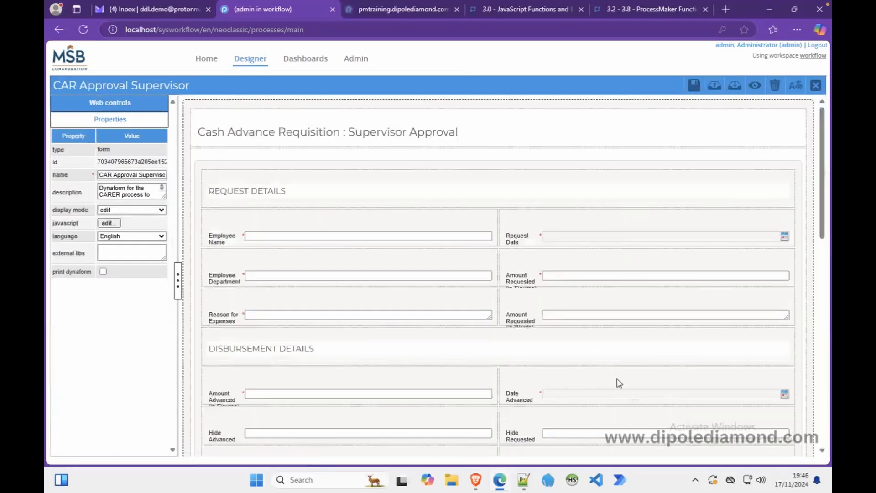
left_click(694, 86)
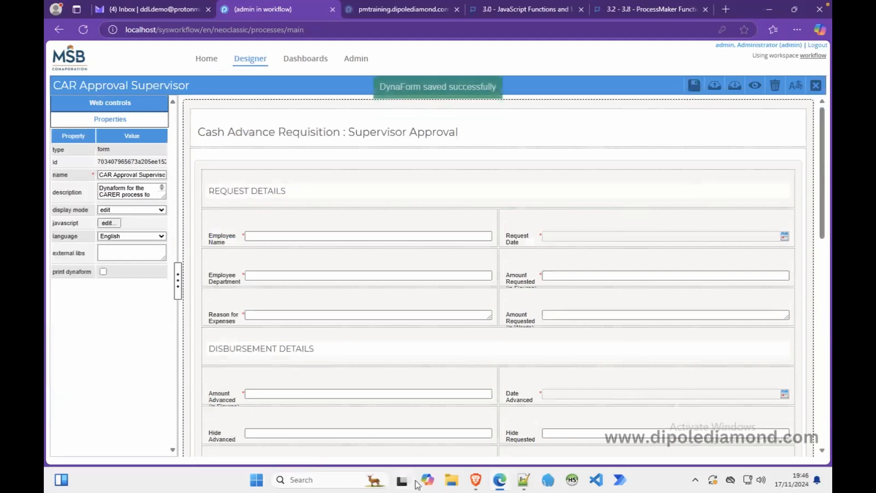
left_click(476, 482)
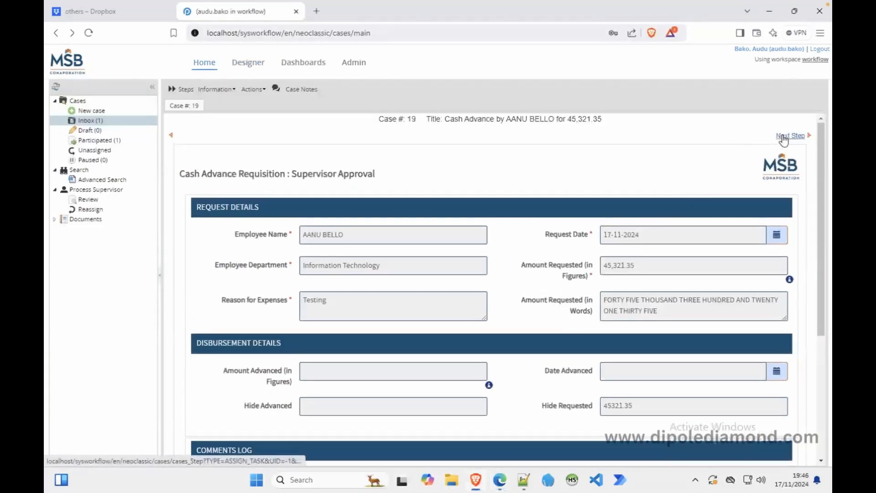
Try Next Step on case 19, then inspect the Approved? gateway in the process map.
left_click(783, 136)
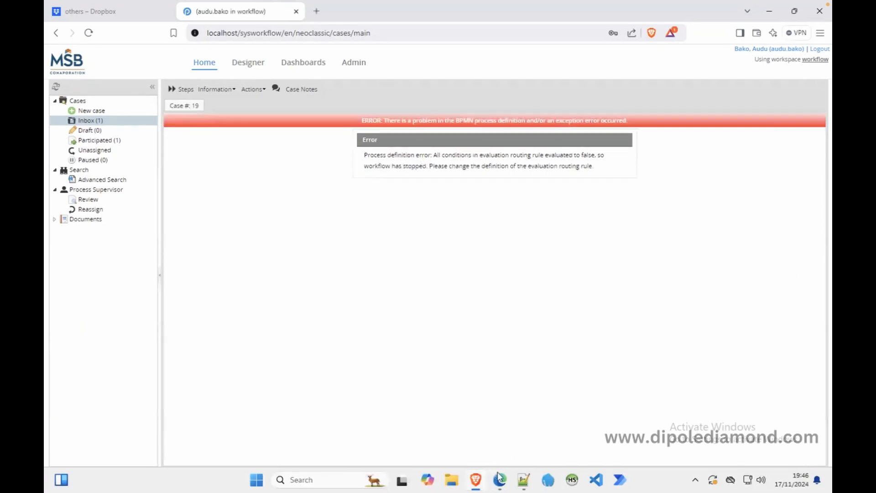
left_click(501, 482)
left_click(818, 89)
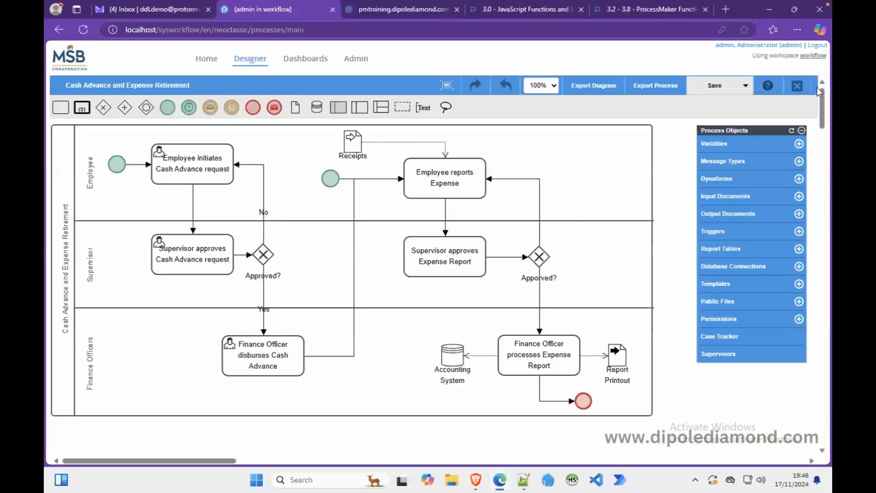
left_click(266, 257)
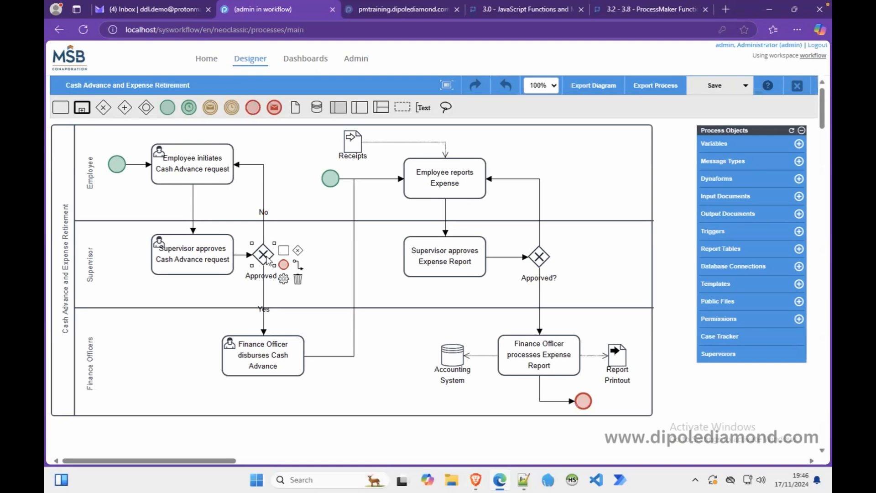
mouse_move(500, 479)
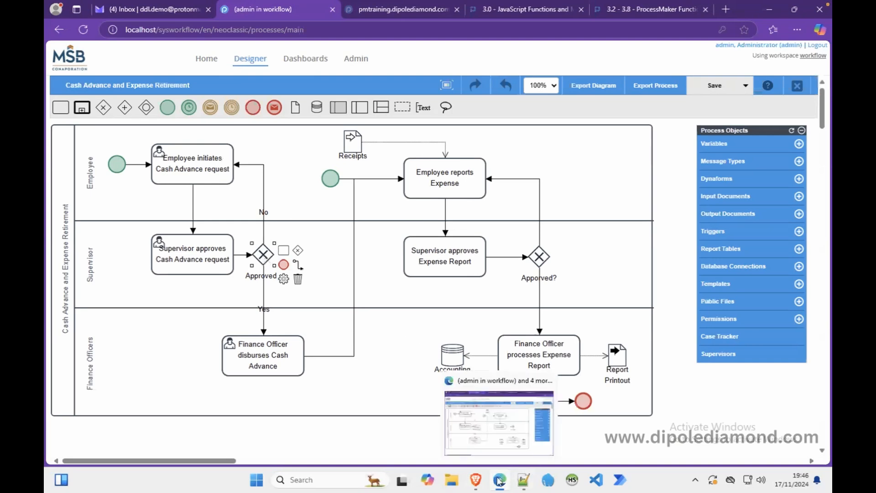
left_click(474, 480)
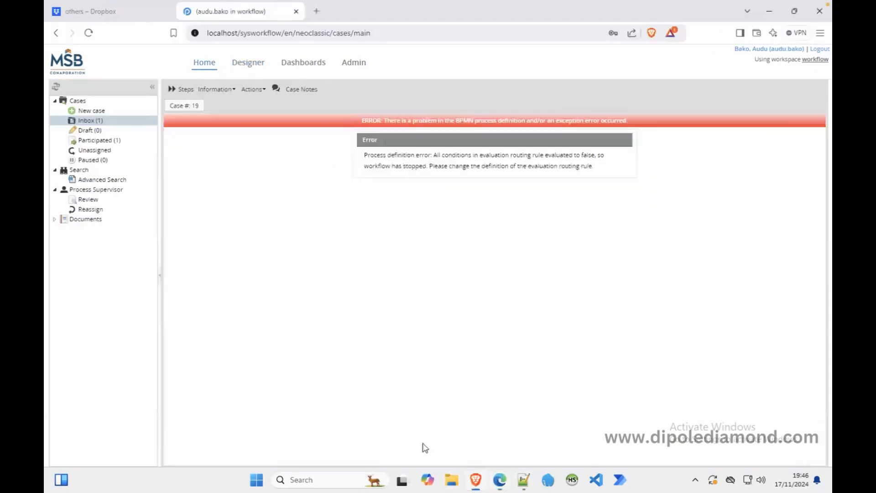
Back on case 19's form, click Approve Request and confirm with OK.
right_click(326, 150)
key("Escape")
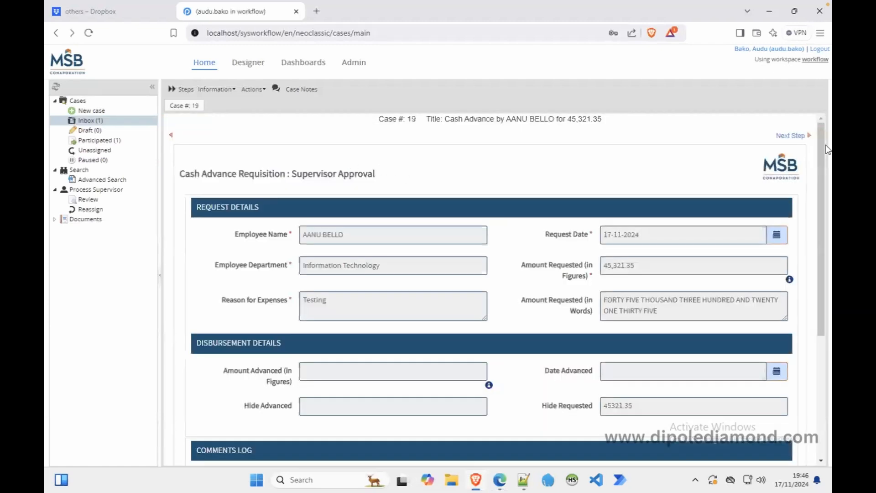
scroll(821, 212, "down", 4)
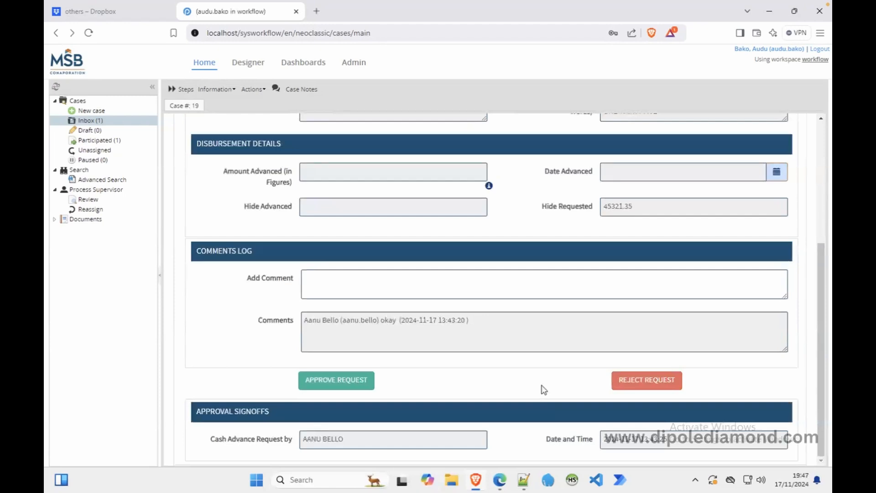
left_click(362, 383)
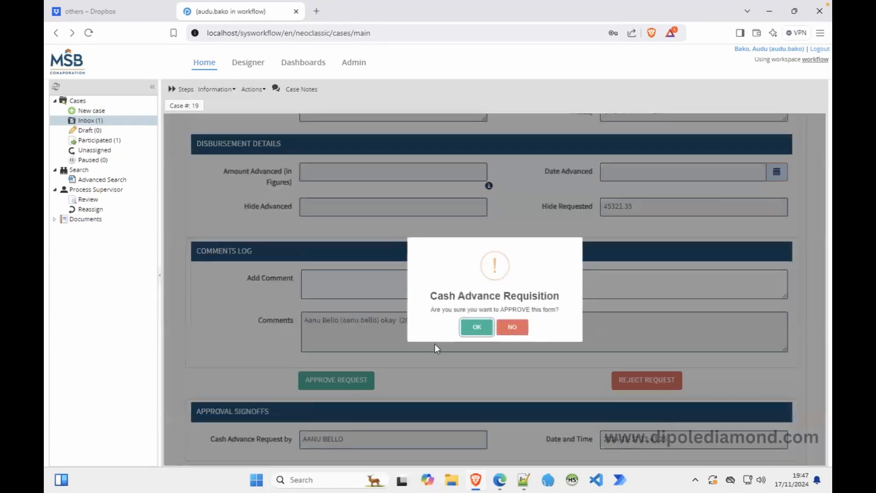
left_click(477, 326)
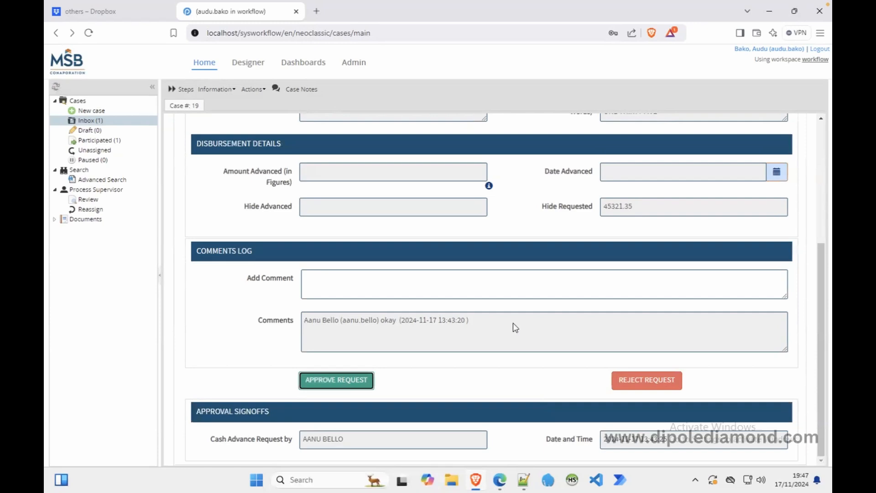
left_click_drag(819, 304, 814, 179)
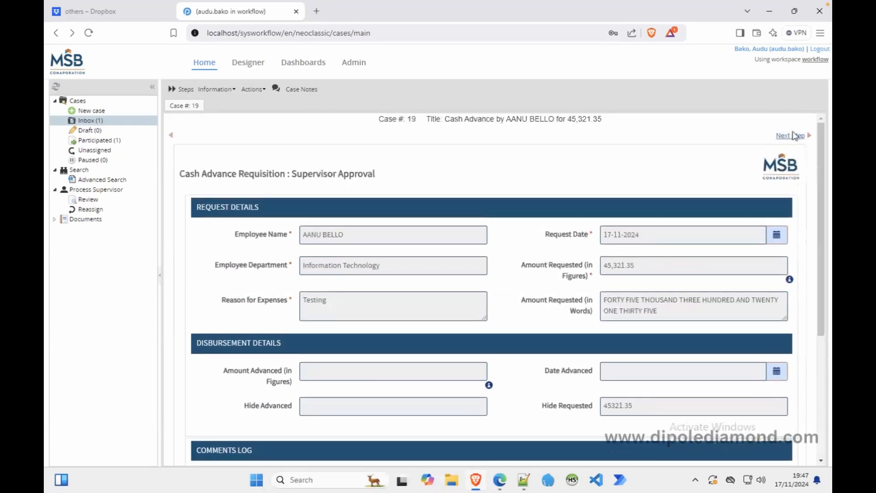
Open the CAR Approval Supervisor form's JavaScript from the supervisor task's Dynaforms.
left_click(500, 479)
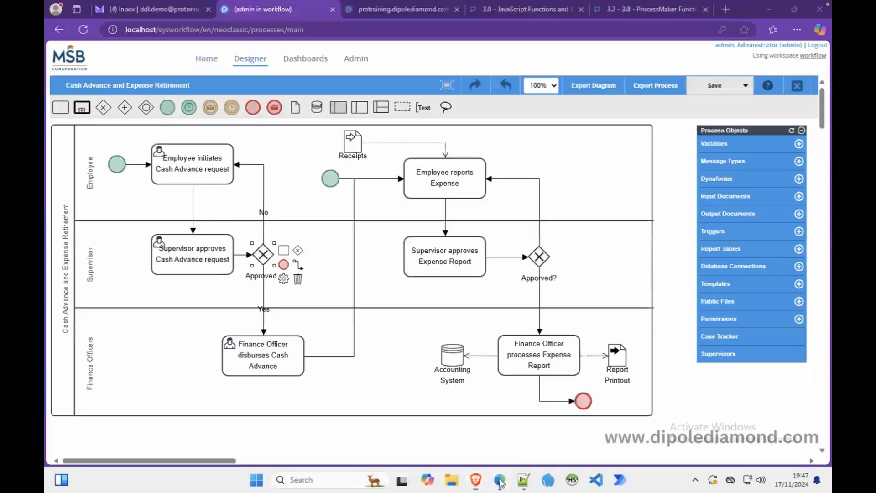
right_click(202, 252)
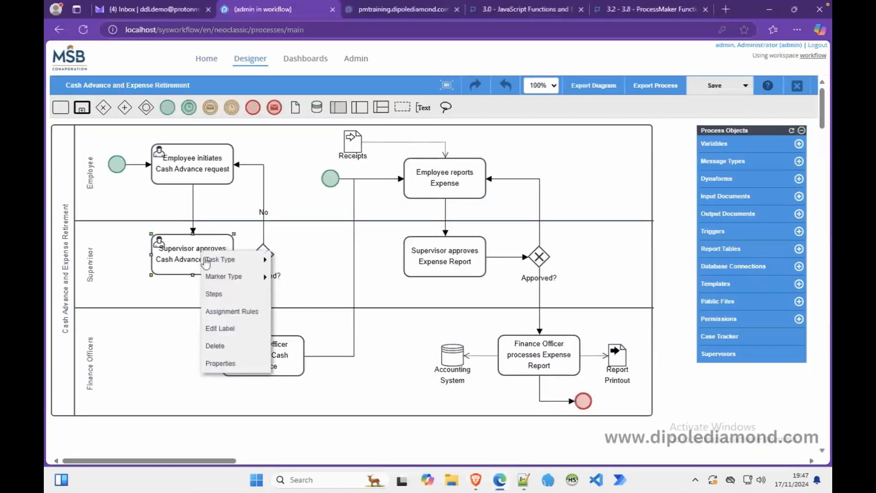
left_click(726, 183)
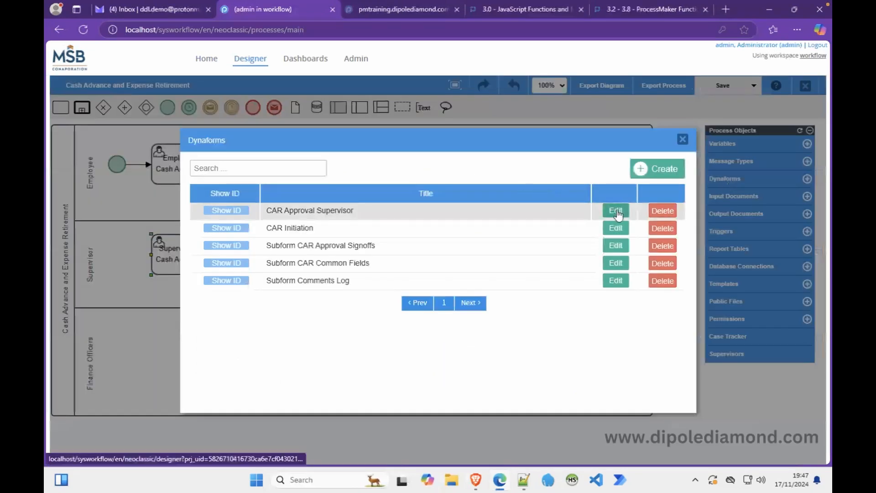
left_click(616, 208)
left_click(188, 136)
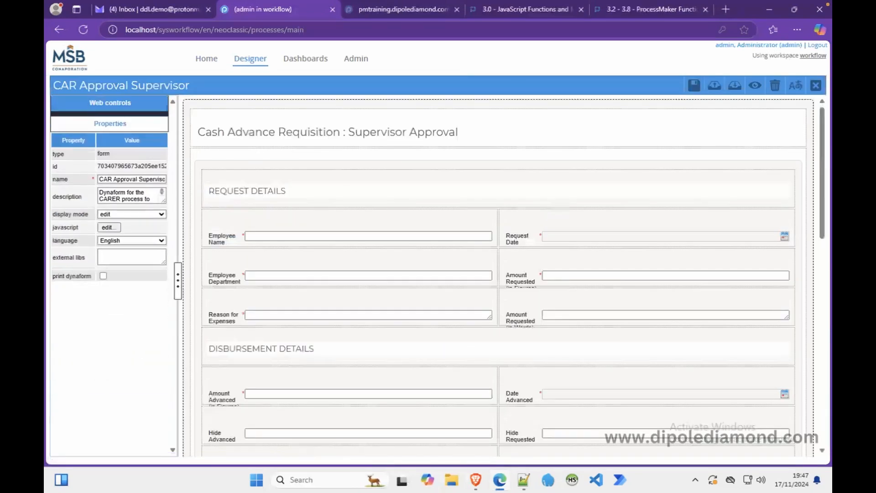
left_click(108, 223)
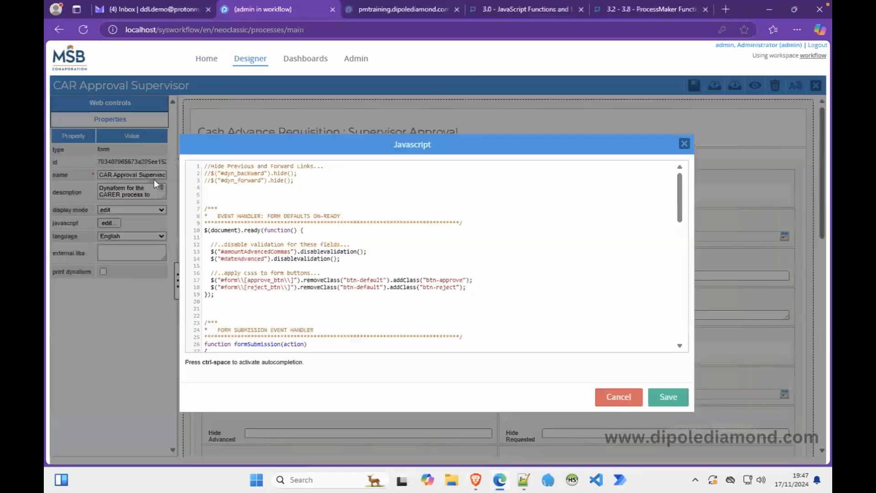
Remove the // from both link-hiding lines, then save the script and the form.
left_click(211, 173)
key("BackSpace")
key("BackSpace")
key("Down")
key("BackSpace")
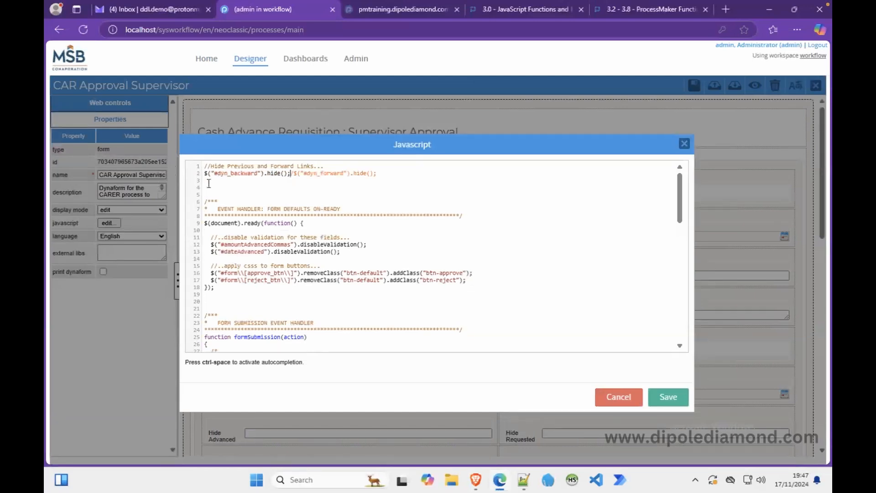
key("Return")
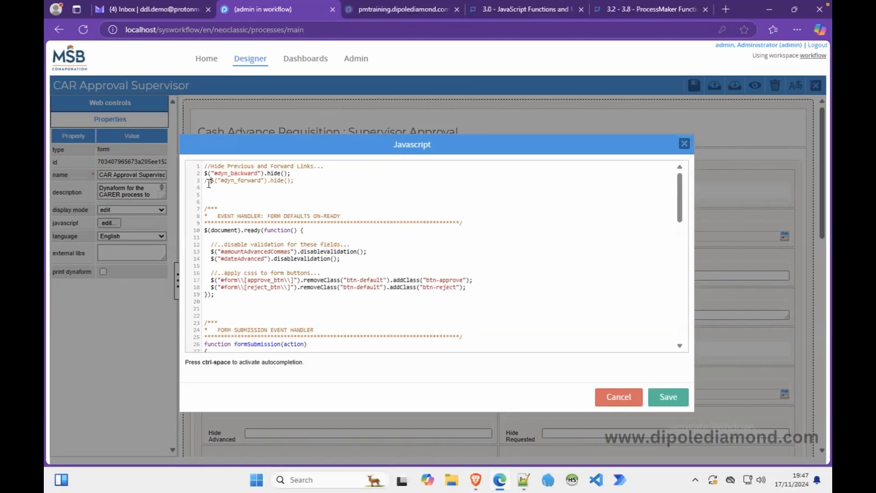
type("/")
left_click(670, 394)
left_click(694, 86)
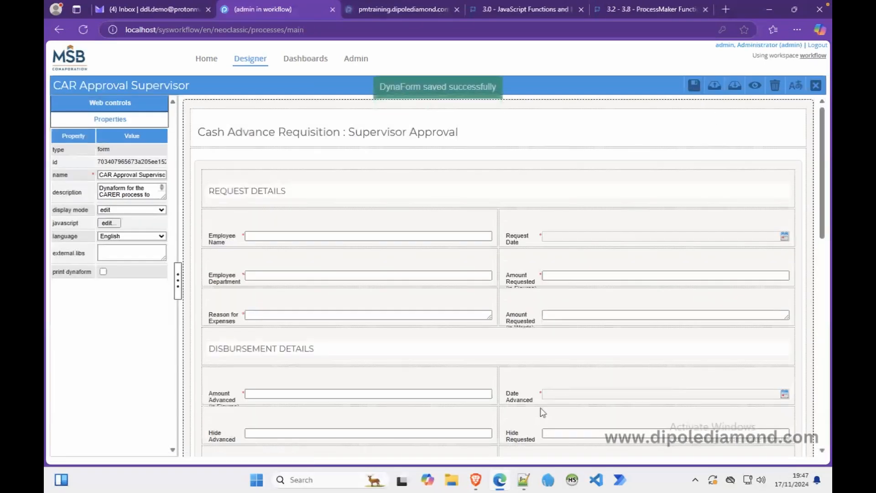
left_click(477, 479)
Reload case 19's frame to confirm the navigation links are hidden, then reopen the supervisor script.
right_click(447, 172)
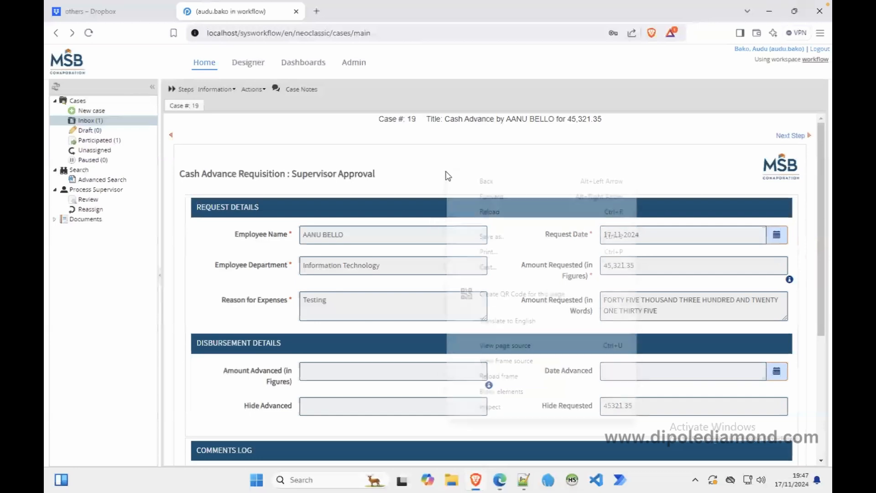
left_click(497, 376)
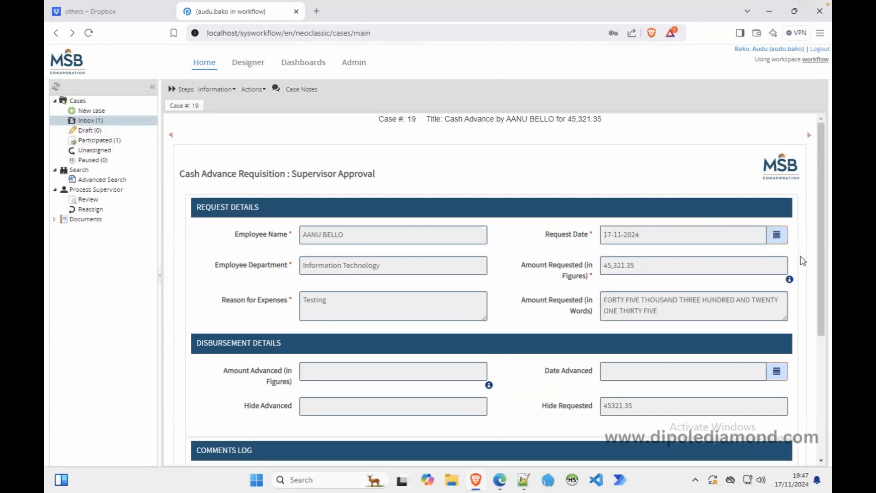
left_click_drag(821, 276, 815, 403)
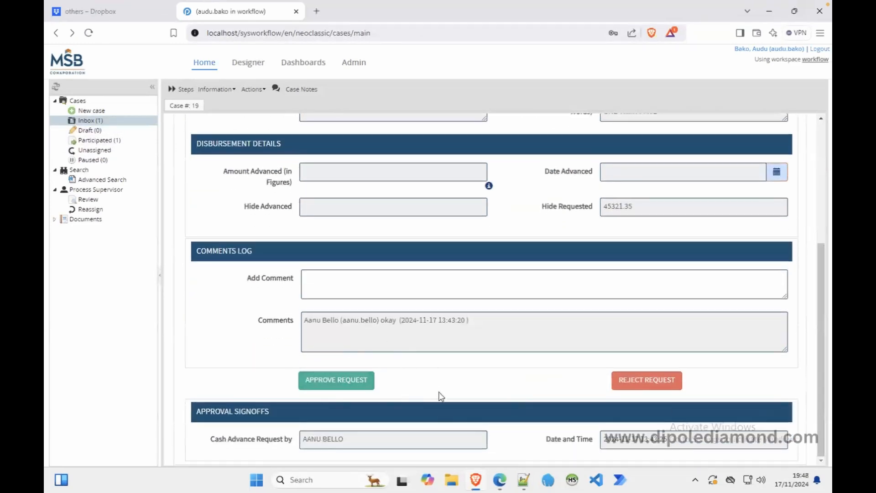
left_click(502, 479)
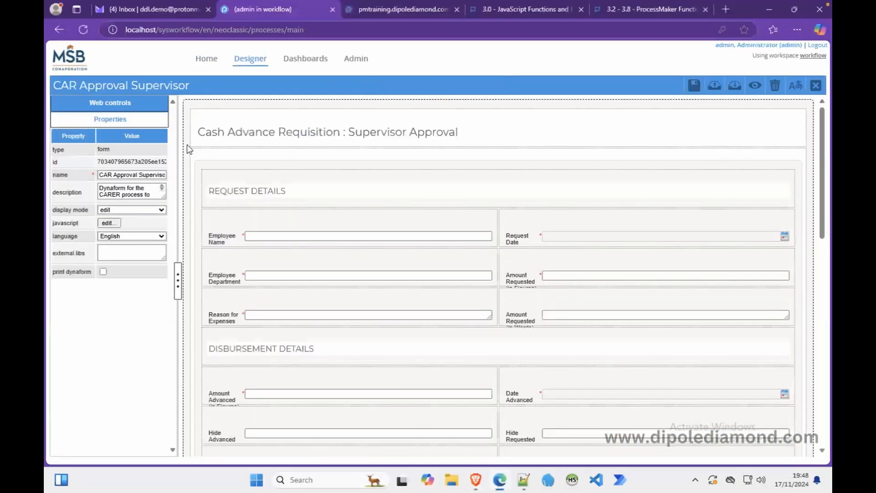
left_click(109, 223)
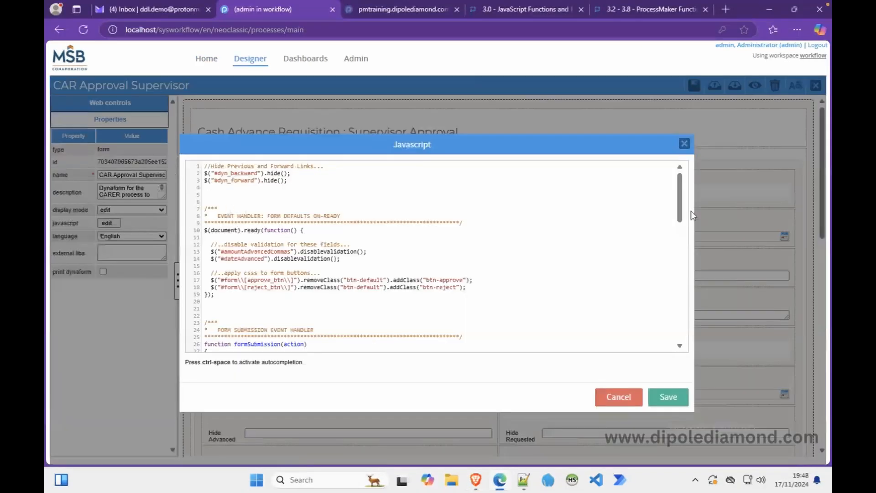
Delete $("form").submit(); on line 58 and select the APPROVE/REJECT if/else block from lines 31–40.
left_click_drag(683, 206, 702, 272)
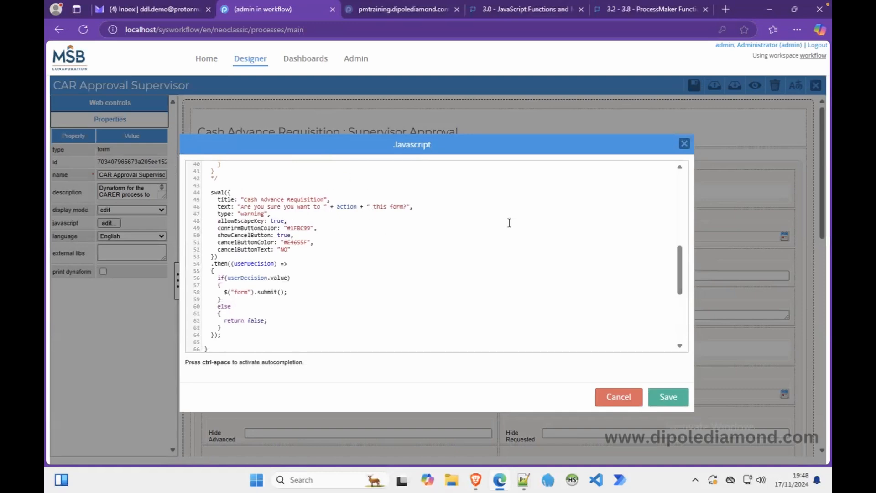
mouse_move(680, 272)
left_mouse_down()
mouse_move(683, 319)
mouse_move(686, 274)
left_mouse_up()
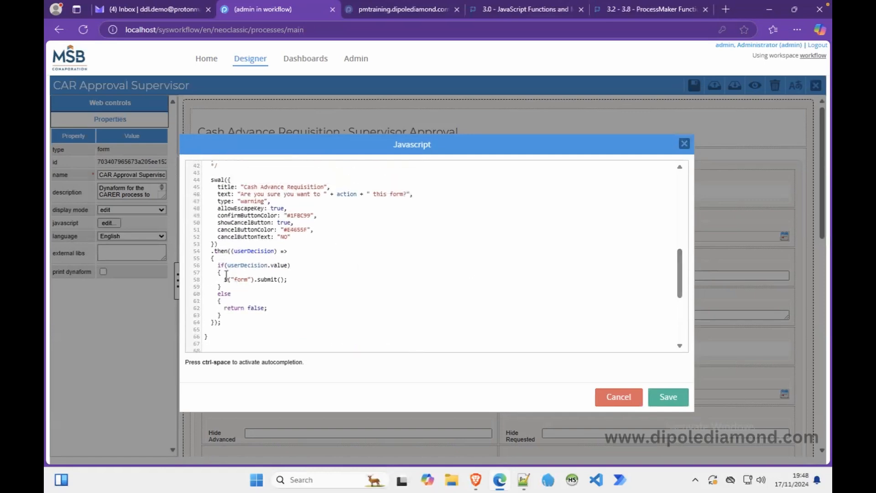
left_click_drag(295, 280, 225, 279)
key("BackSpace")
left_click_drag(678, 282, 671, 248)
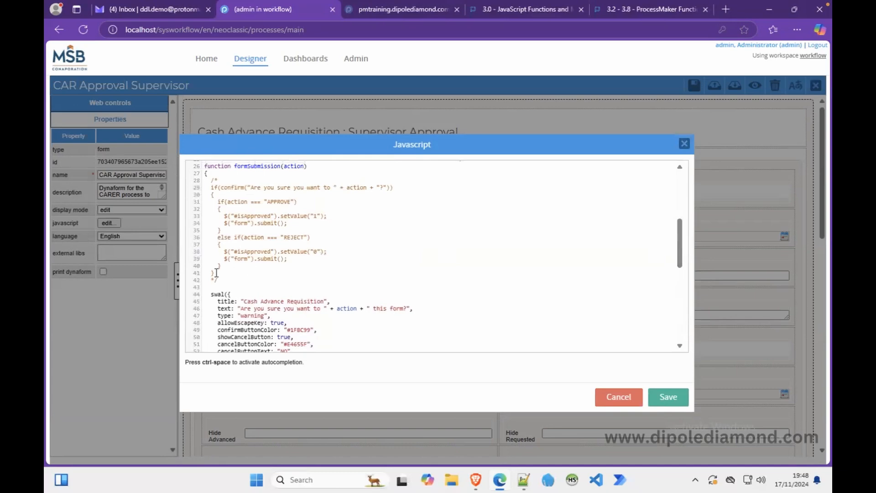
left_click_drag(223, 266, 218, 203)
key("ctrl+c")
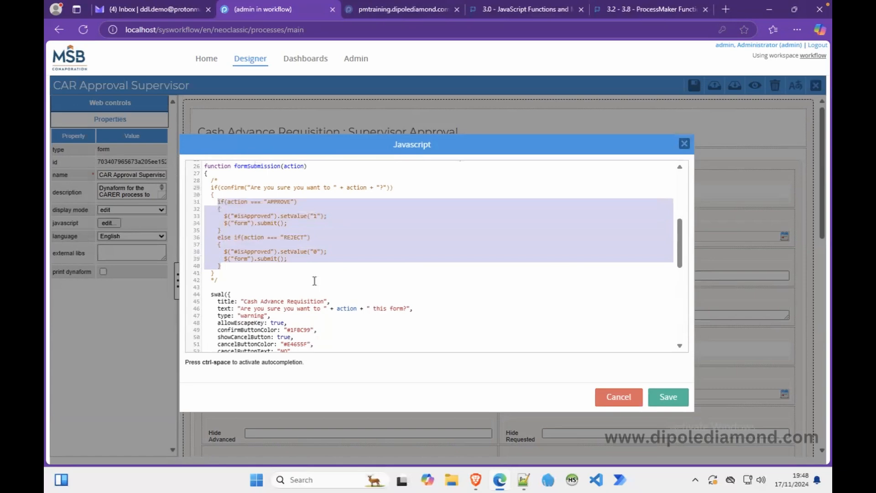
scroll(314, 281, "down", 4)
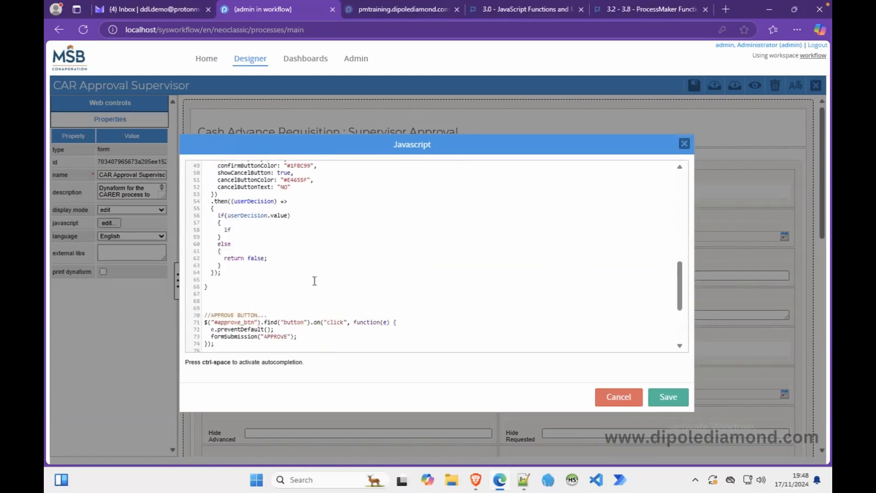
Paste the APPROVE/REJECT block at line 58 and indent its branches one level.
left_click(244, 230)
key("ctrl+v")
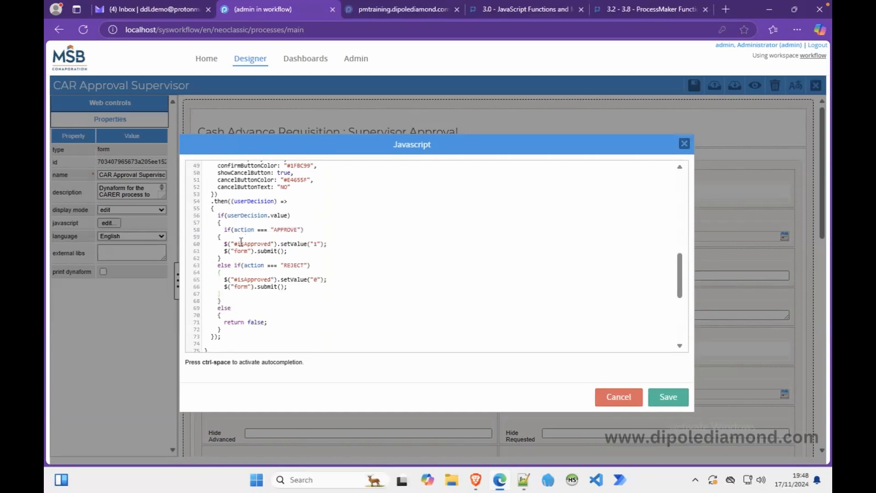
left_click_drag(217, 237, 239, 294)
key("Tab")
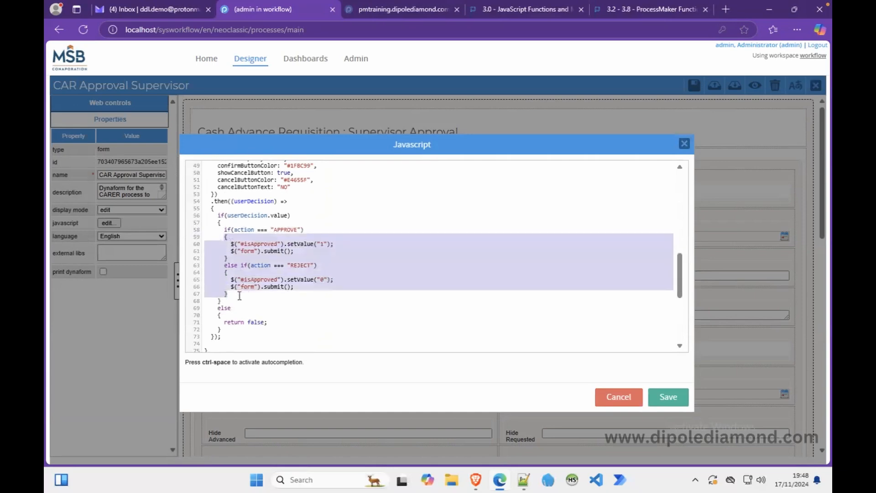
left_click(335, 255)
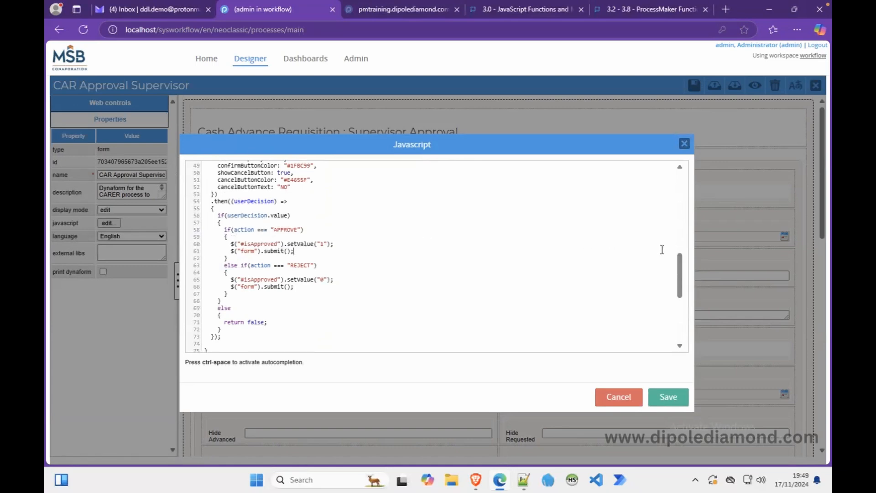
Change 'form' to 'request' in the confirmation text and save the JavaScript.
left_click_drag(683, 273, 683, 263)
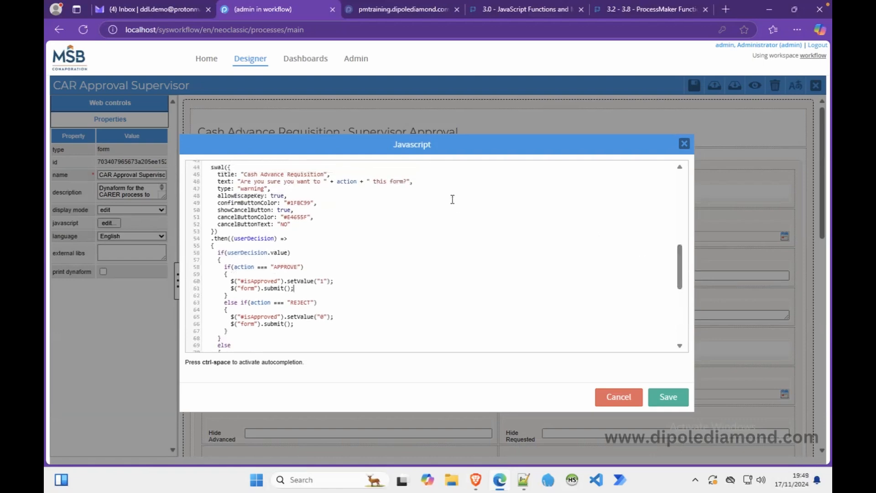
double_click(396, 181)
type("request")
double_click(252, 281)
left_click(660, 397)
left_click(693, 87)
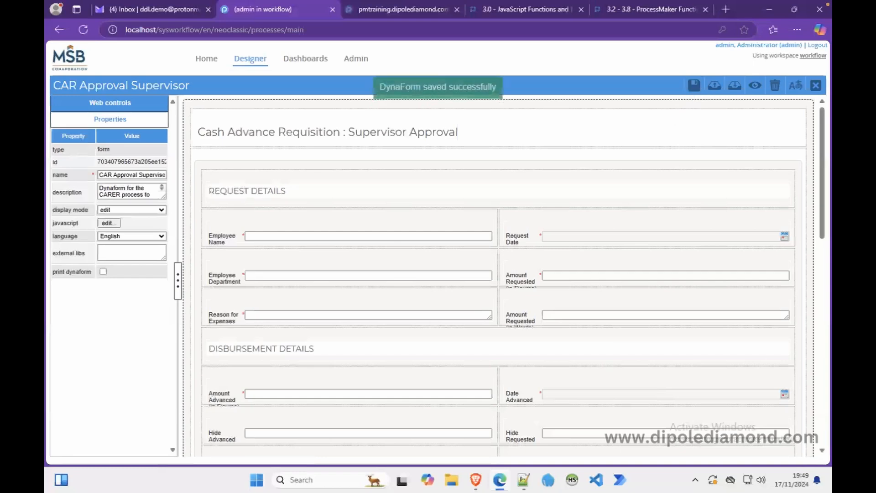
left_click(475, 480)
right_click(214, 196)
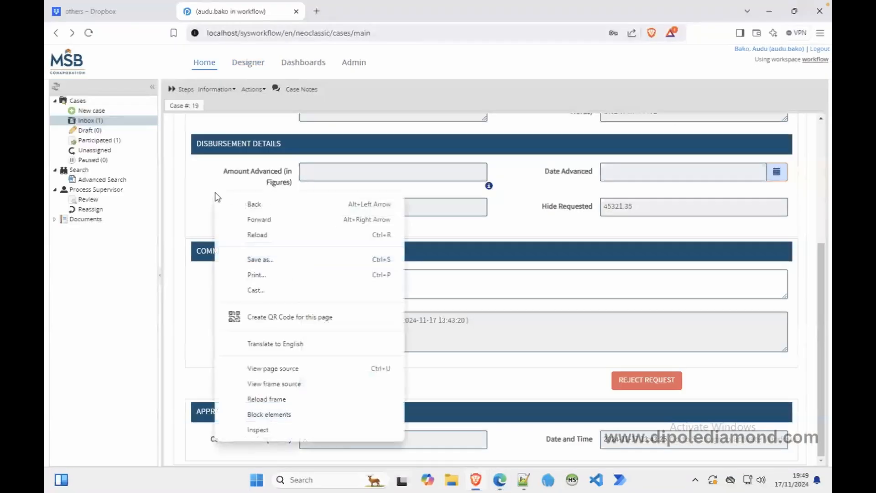
left_click(282, 388)
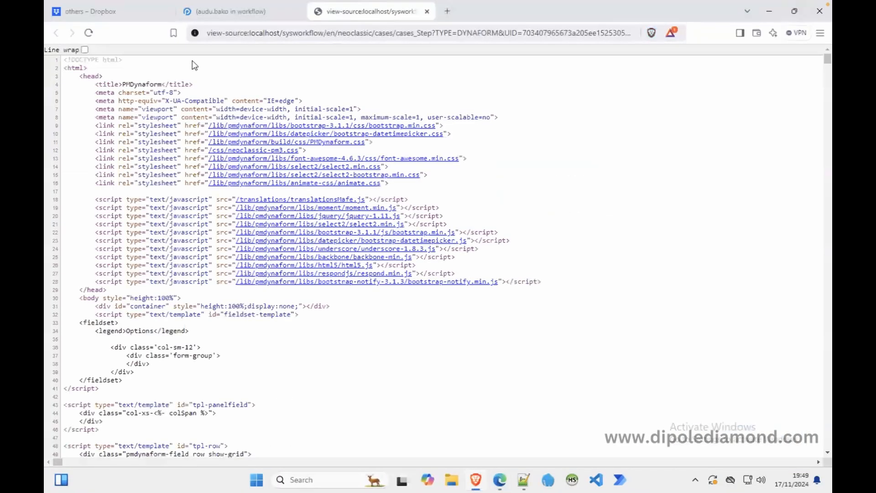
left_click(427, 11)
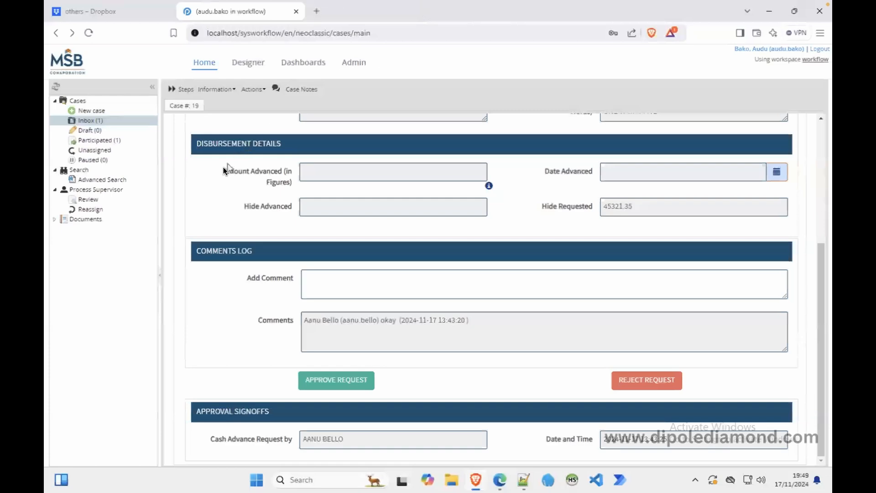
right_click(218, 179)
left_click(223, 379)
left_click(344, 286)
type("appp")
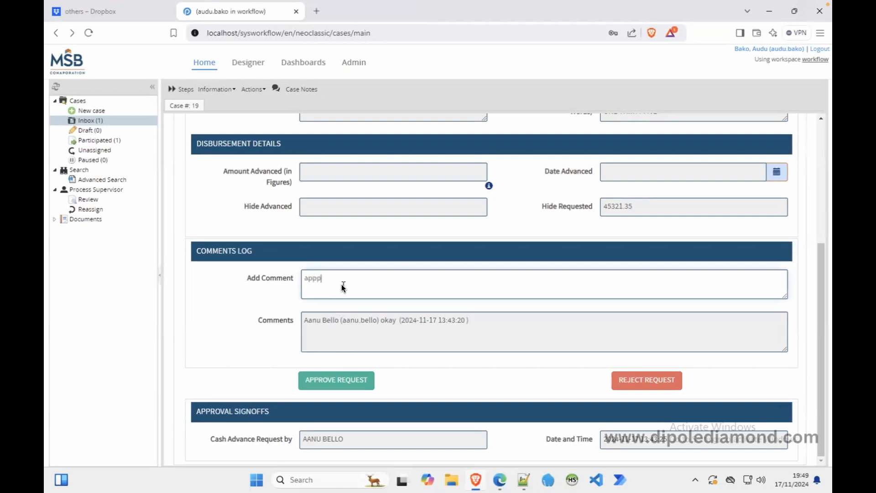
type("roved")
key("BackSpace")
key("BackSpace")
key("BackSpace")
key("BackSpace")
key("BackSpace")
key("BackSpace")
key("BackSpace")
key("BackSpace")
key("BackSpace")
left_click(355, 380)
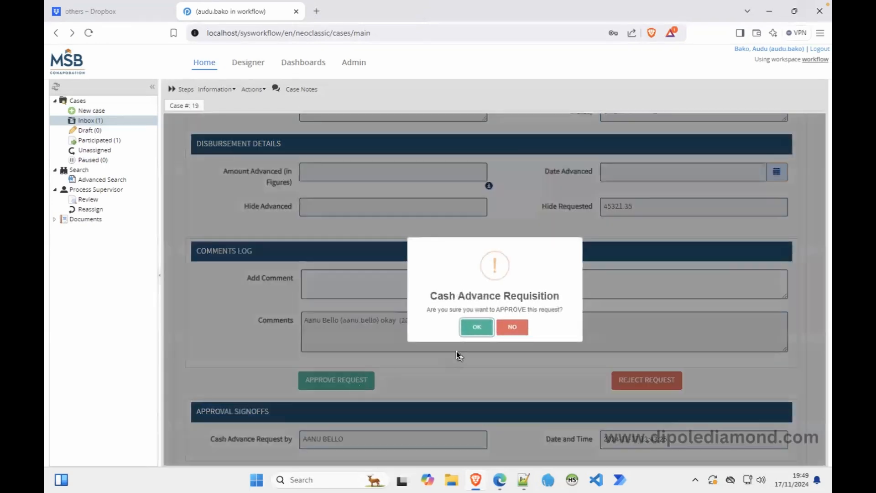
left_click(475, 325)
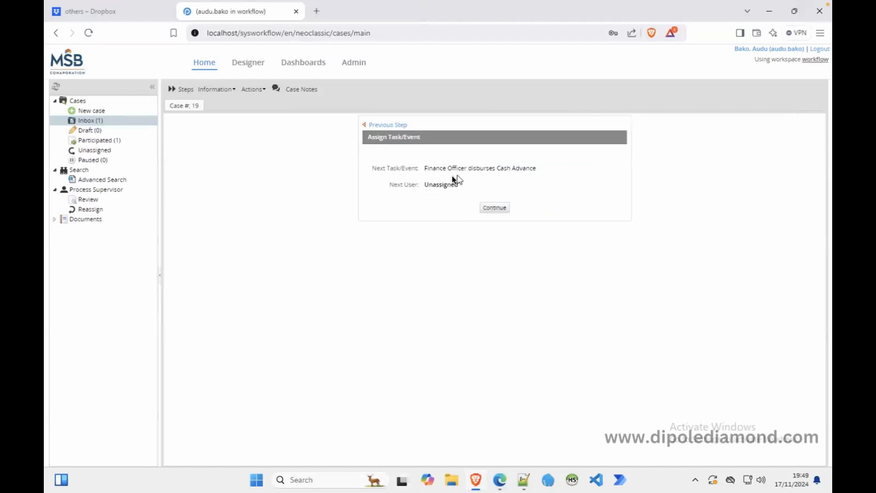
left_click(382, 123)
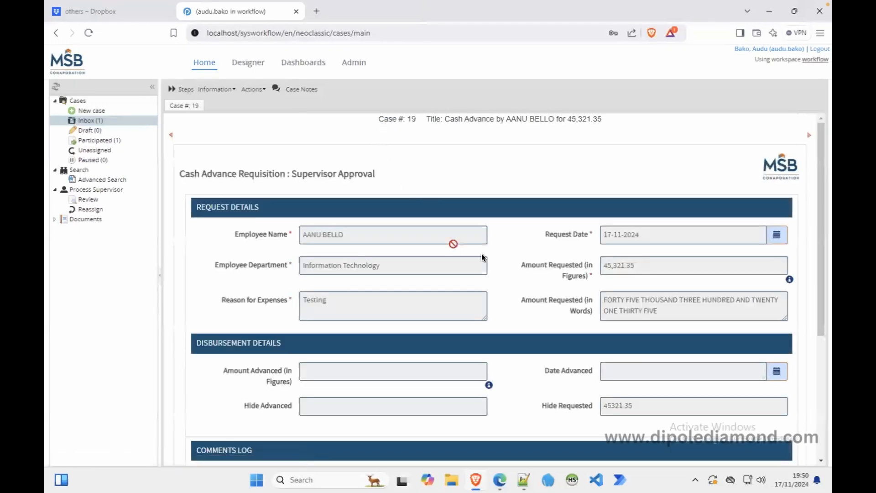
scroll(483, 256, "down", 4)
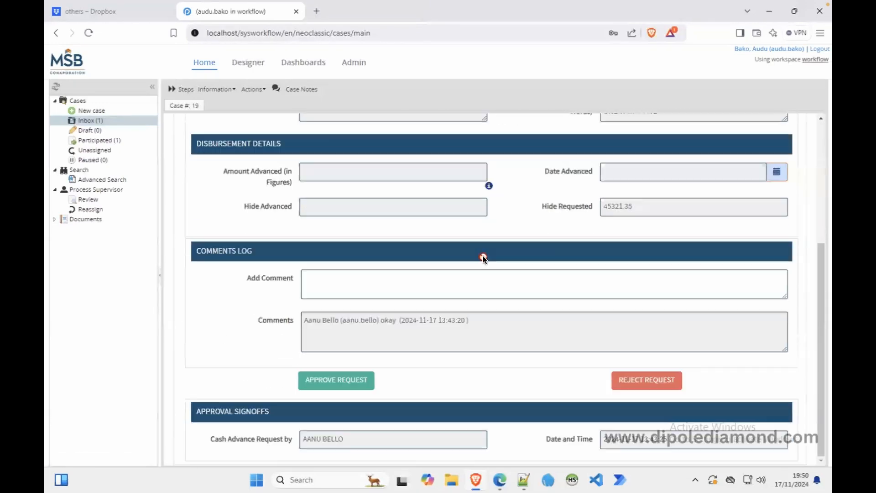
left_click(634, 382)
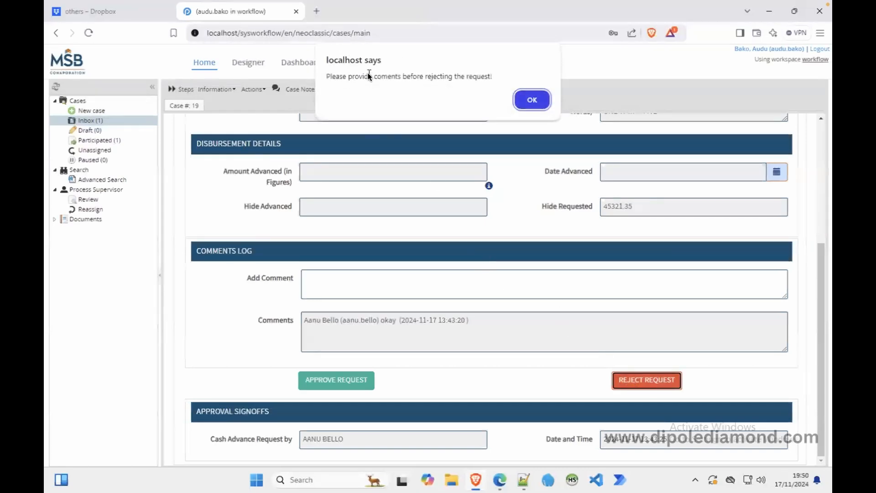
left_click(523, 100)
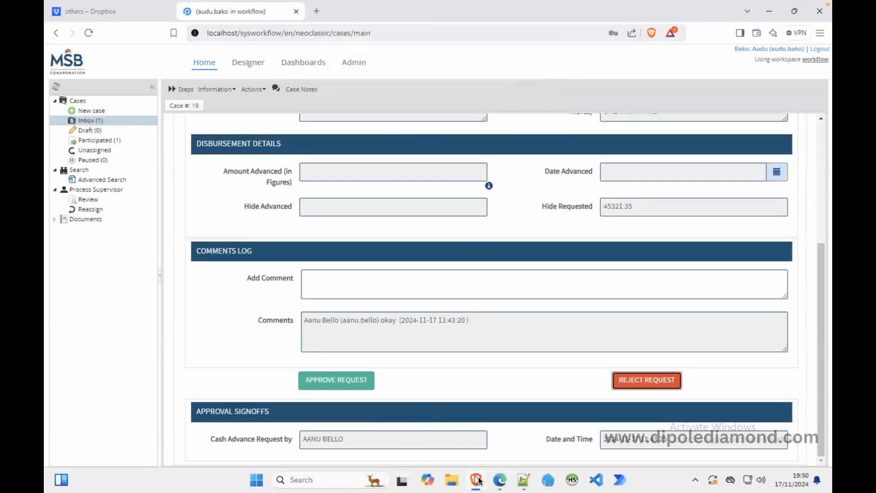
left_click(499, 479)
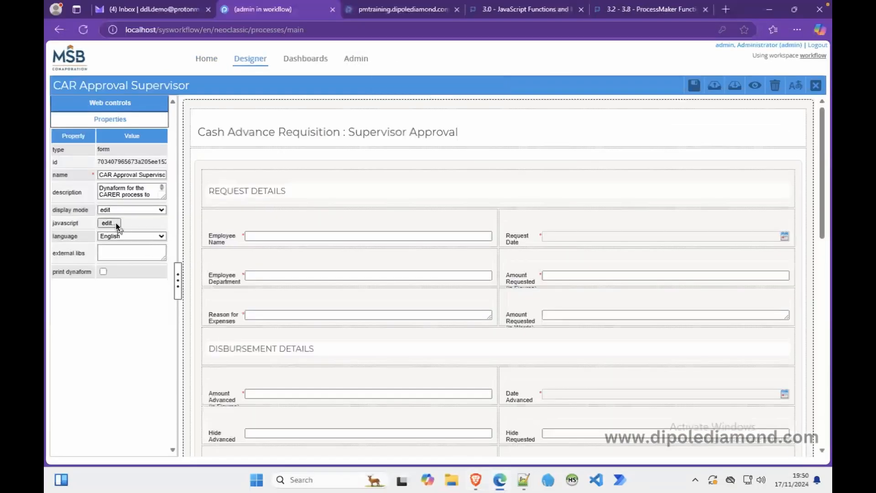
Replace alert with swal for the reject-without-comment warning on line 92.
left_click(109, 223)
left_click_drag(680, 202, 680, 322)
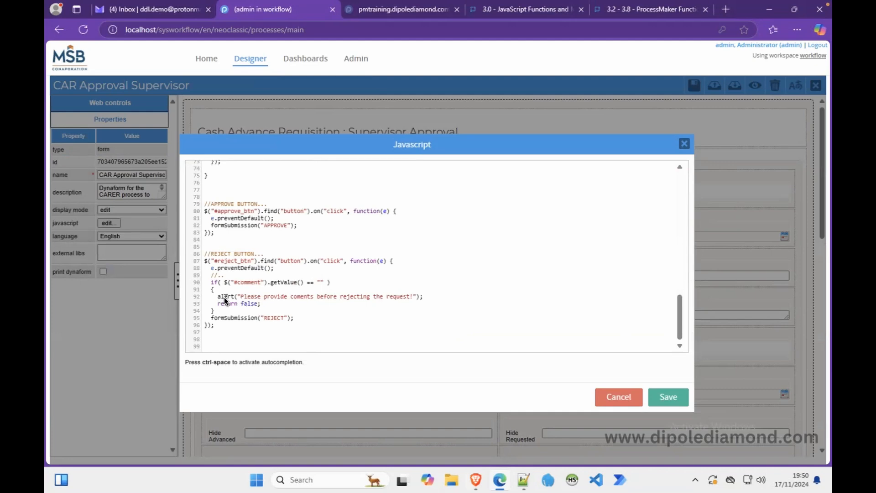
type("swal")
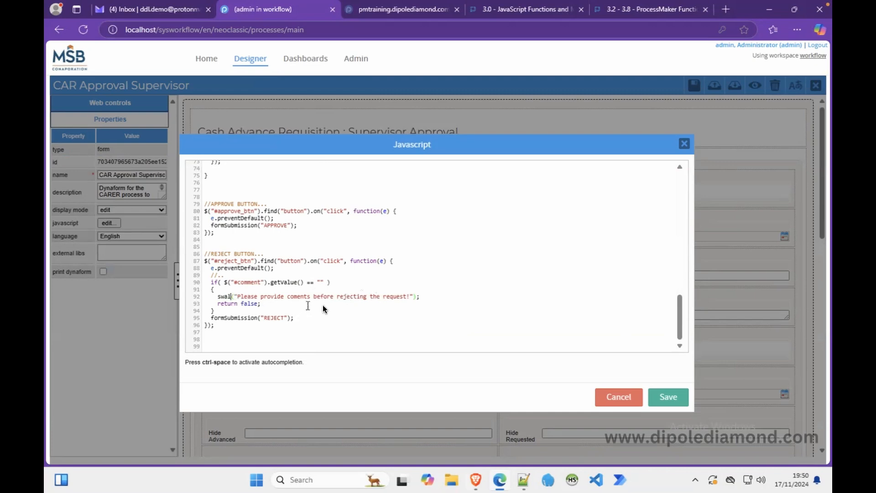
Save the script and the dynaform, then preview and close the form.
left_click(662, 396)
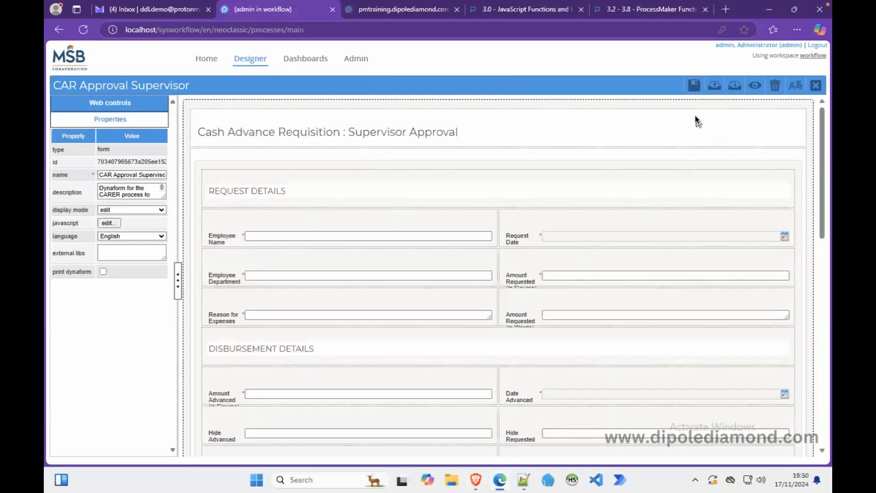
left_click(694, 87)
left_click(754, 86)
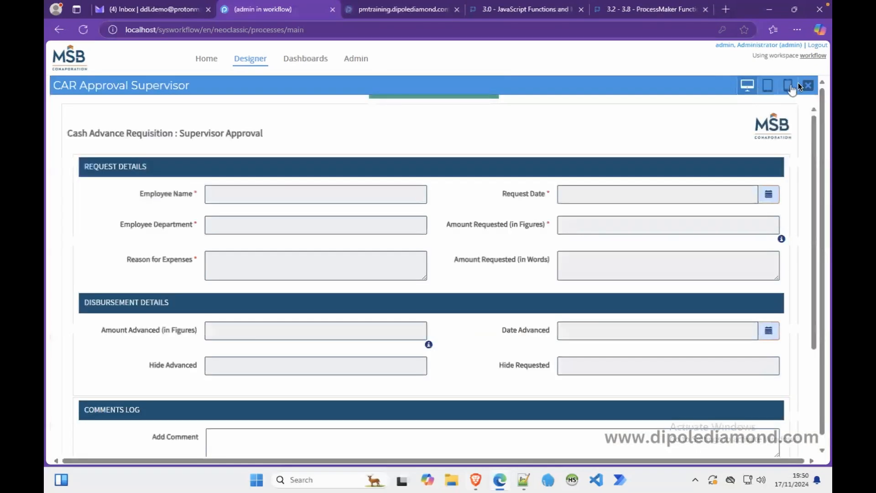
left_click(808, 84)
Reload Case 19's form frame and confirm rejecting without a comment shows the swal warning.
left_click(476, 480)
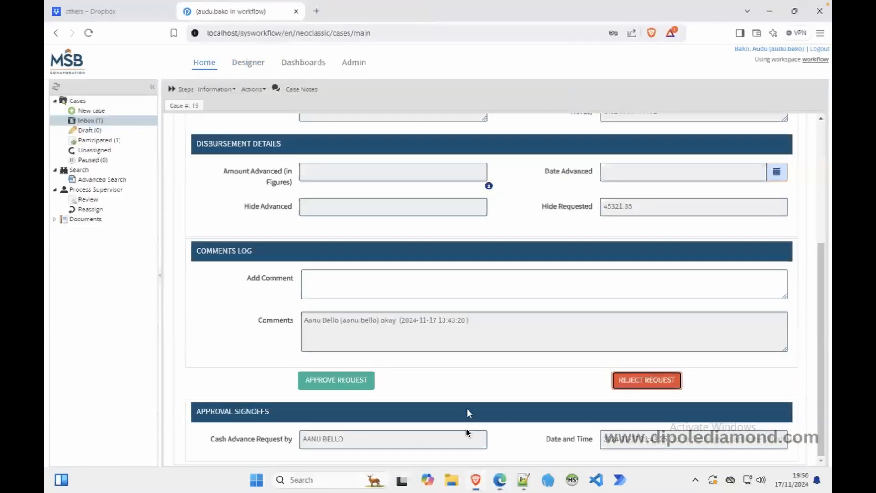
right_click(227, 204)
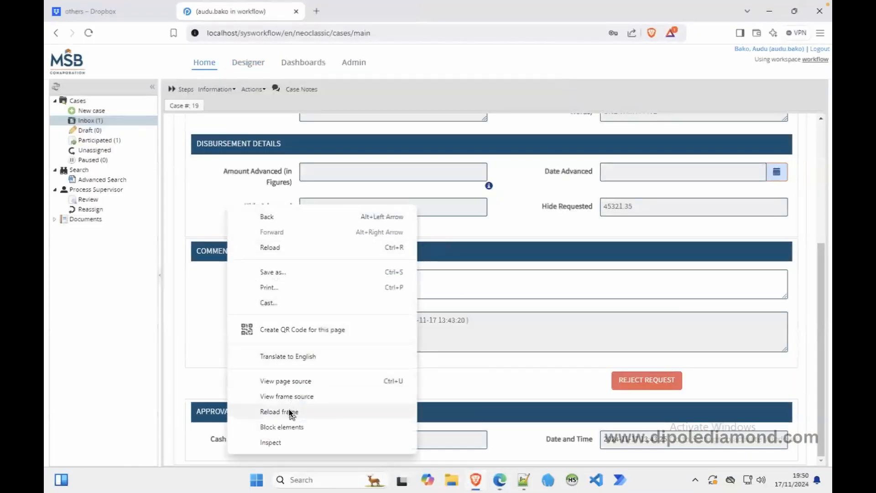
left_click(289, 412)
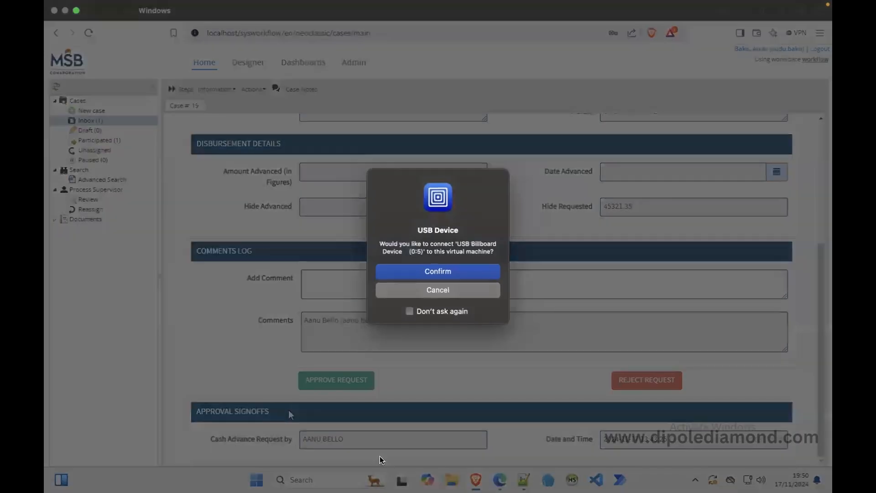
left_click(453, 274)
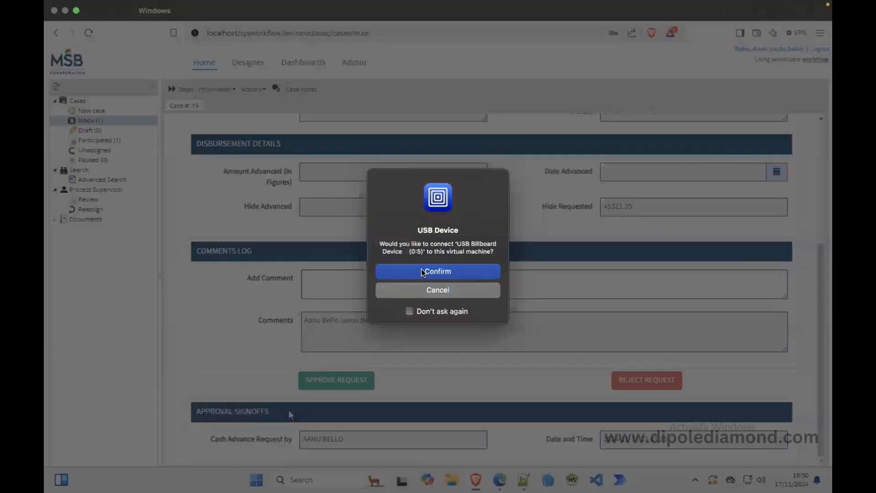
left_click(422, 272)
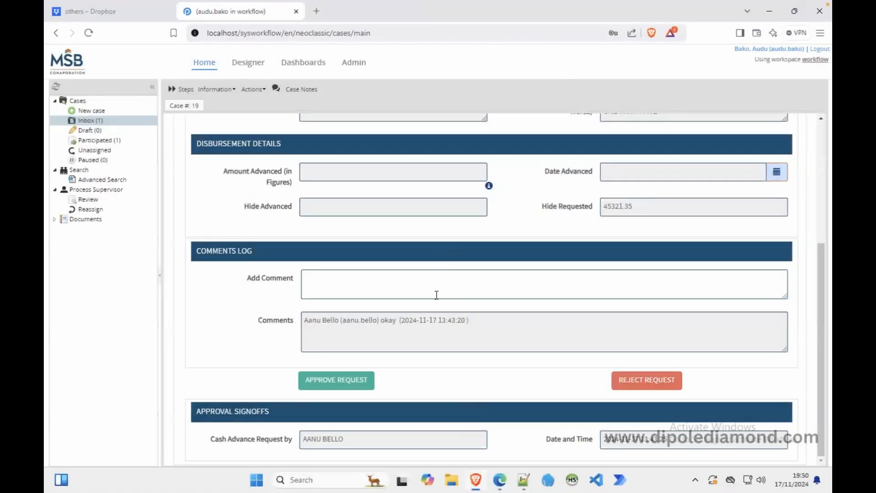
left_click(629, 378)
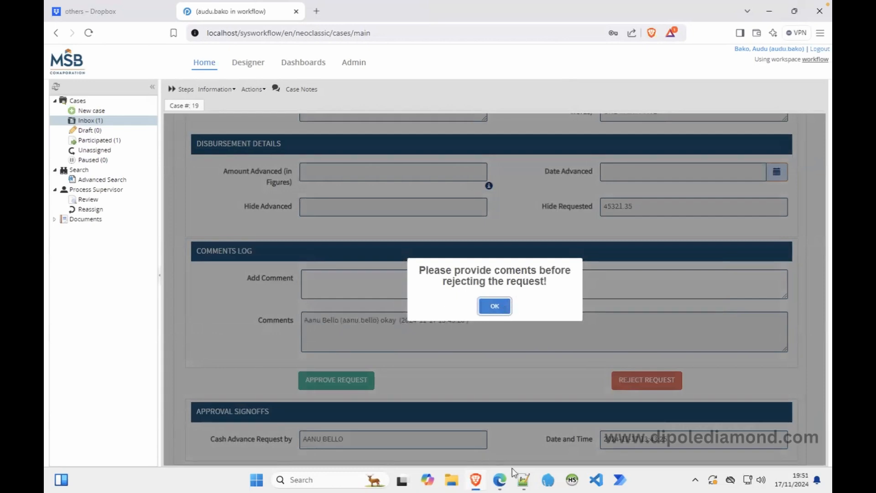
left_click(495, 306)
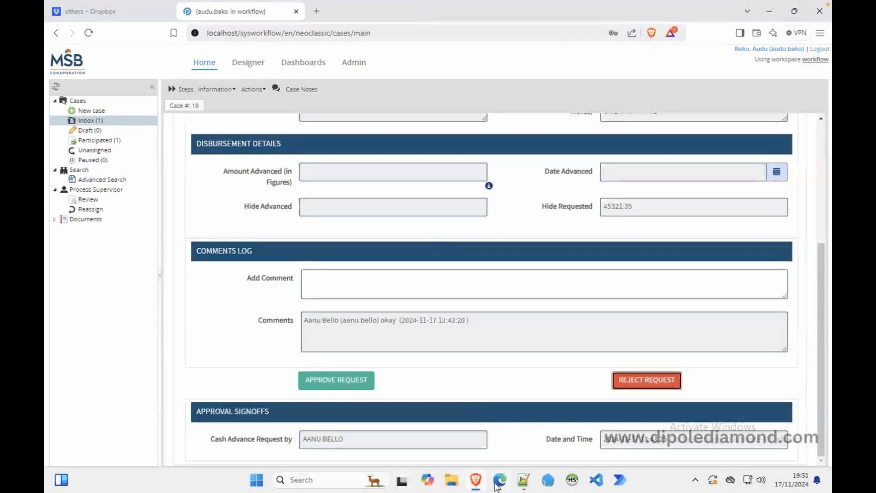
left_click(500, 480)
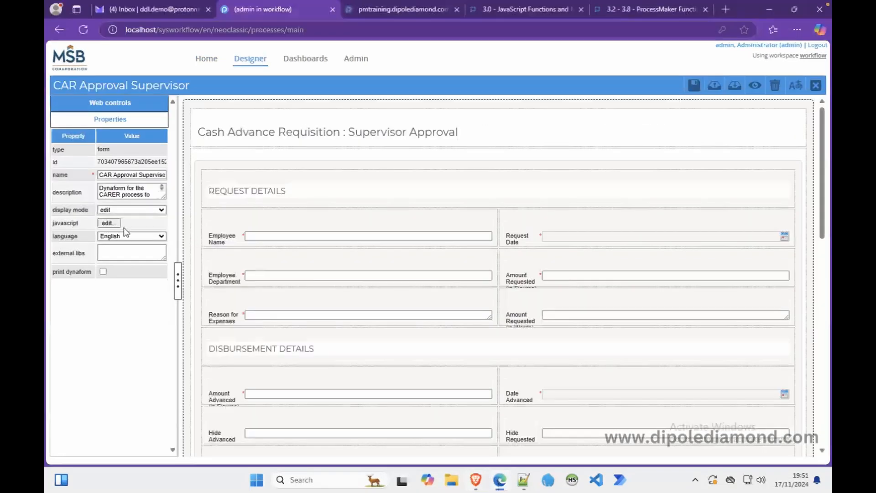
Edit line 92 to swal("Comments Needed", "...", "info") in the form's JavaScript.
left_click(113, 222)
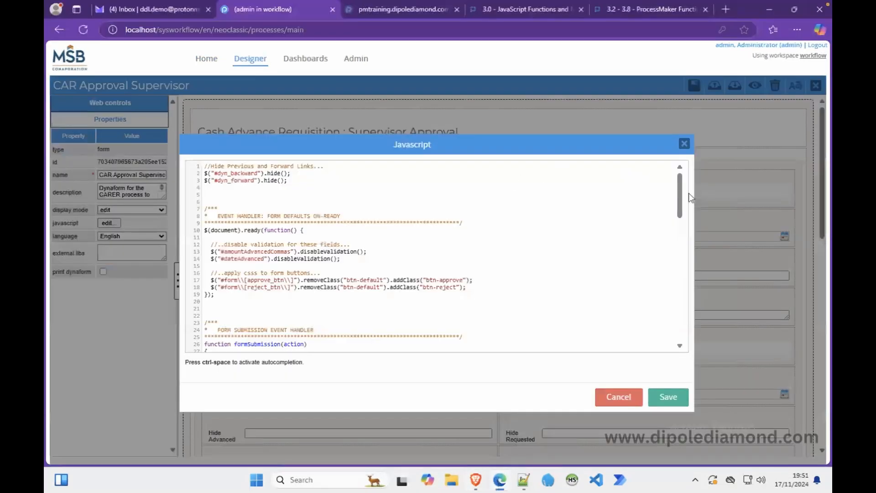
left_click_drag(683, 195, 684, 331)
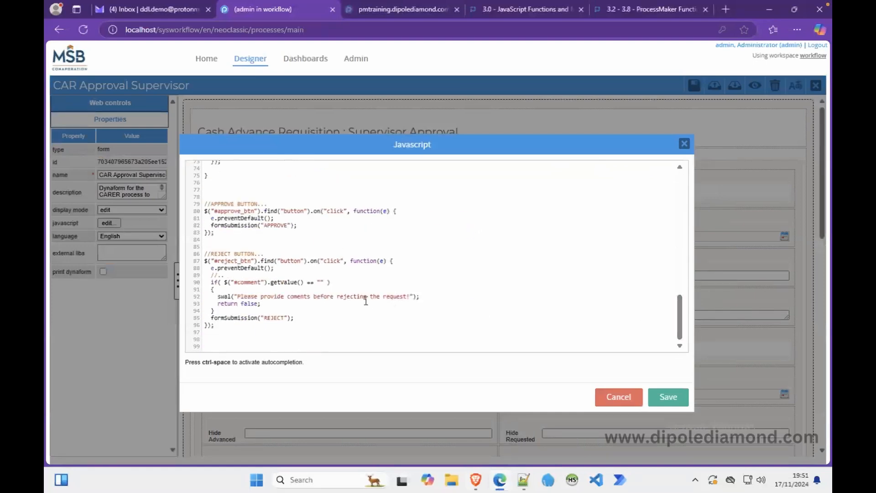
left_click(234, 296)
type("\"\"")
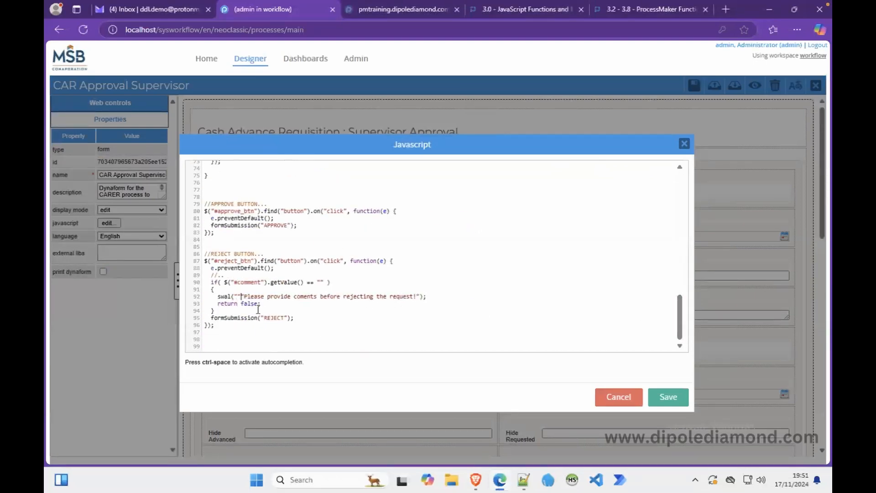
type(",")
key("Left")
type("Comm")
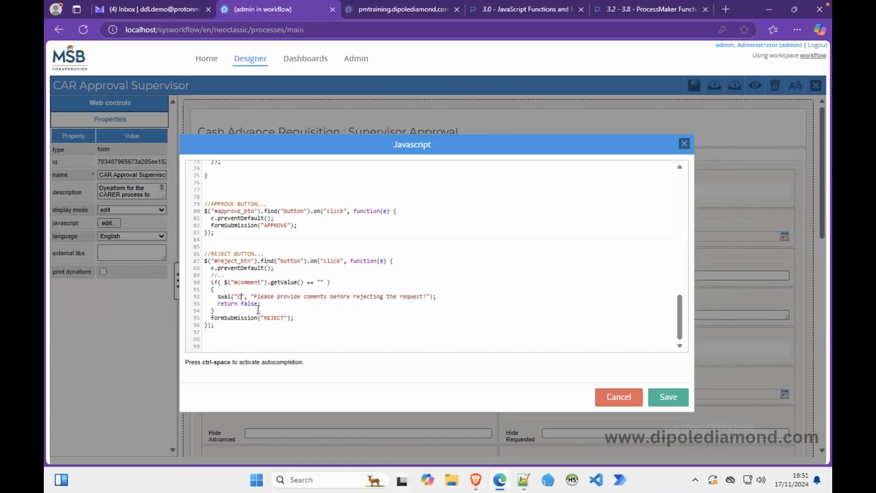
type("ent")
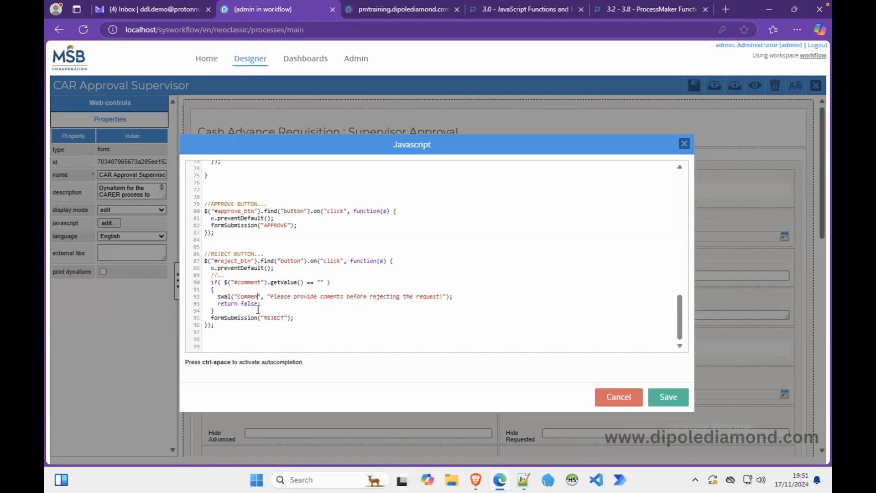
key("BackSpace")
type("ts Needed")
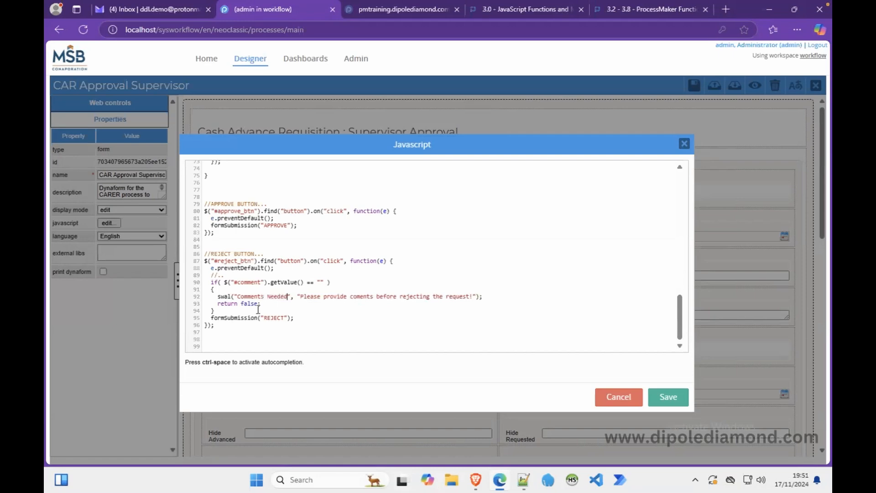
left_click(476, 296)
type(", \"info")
Check the title and message arguments, then save the script and the dynaform.
left_click_drag(289, 296, 231, 296)
left_click_drag(296, 296, 505, 297)
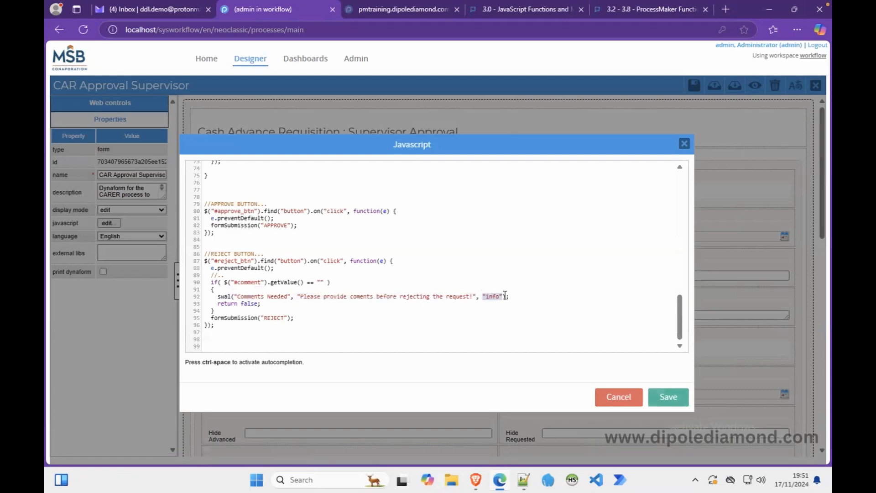
left_click(668, 398)
left_click(690, 91)
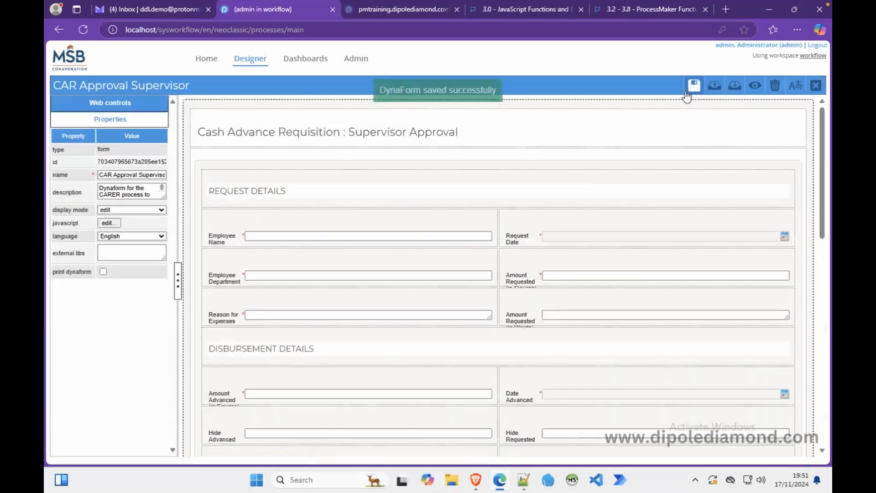
Reload the Case 19 frame and reject the request with Add Comment left empty.
left_click(476, 479)
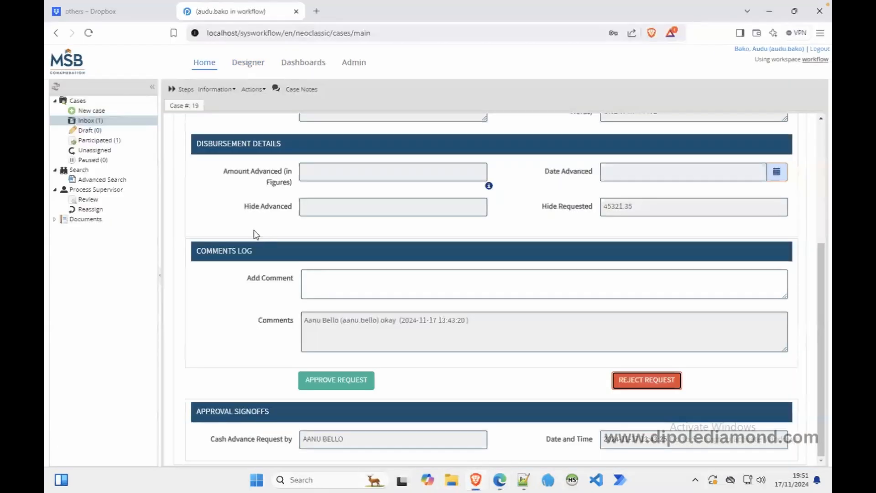
right_click(225, 217)
left_click(276, 423)
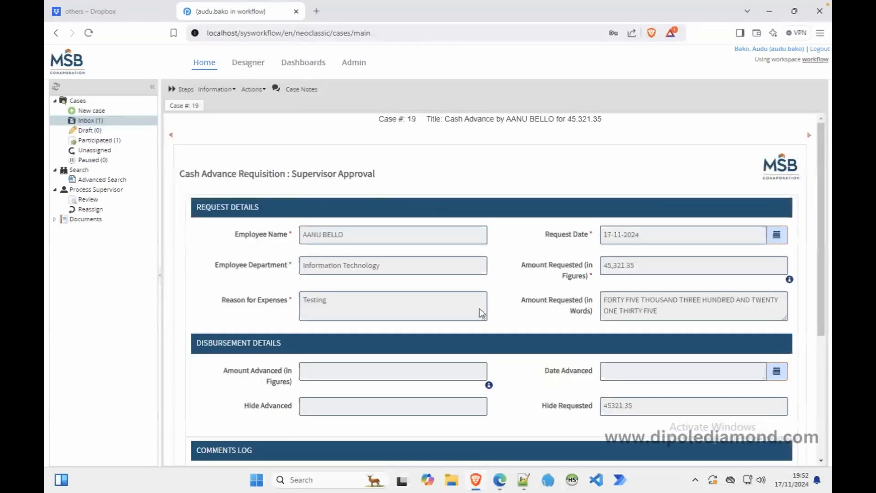
scroll(484, 315, "down", 4)
left_click(630, 384)
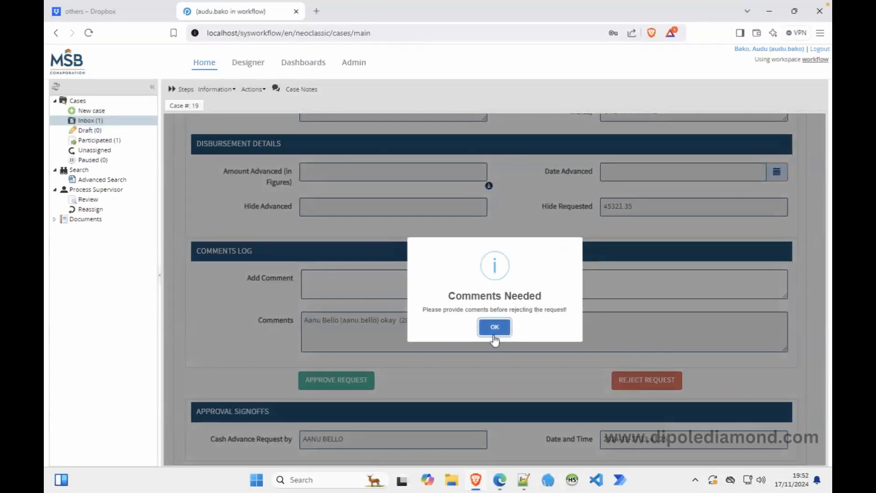
Dismiss the warning, add comment 'approved', approve Case 19, and continue to the Finance Officer task.
left_click(494, 326)
left_click(384, 289)
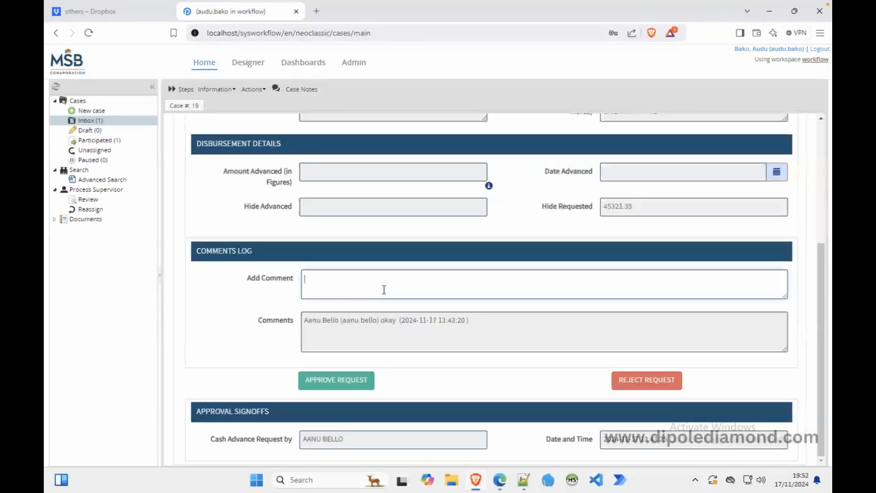
type("approved")
left_click(352, 379)
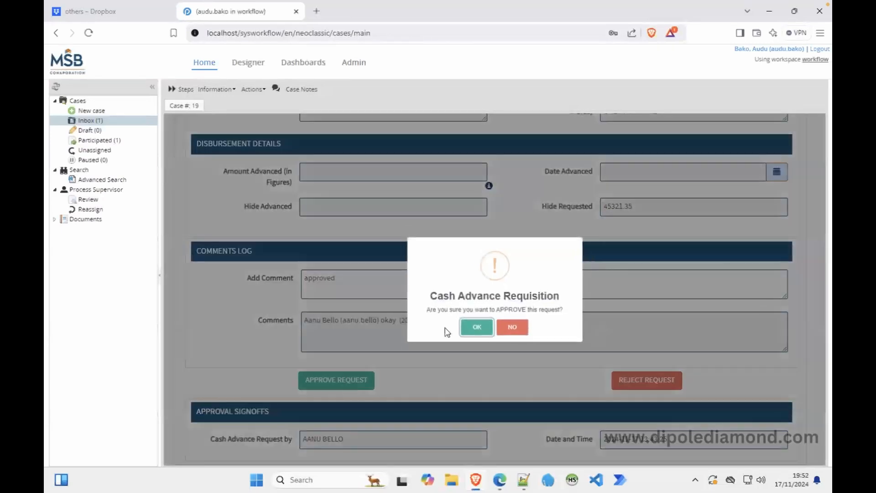
left_click(475, 328)
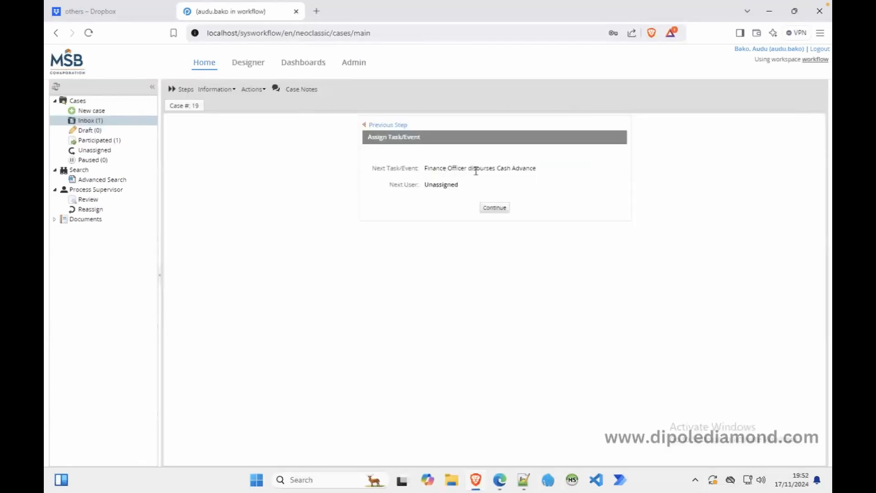
left_click(494, 209)
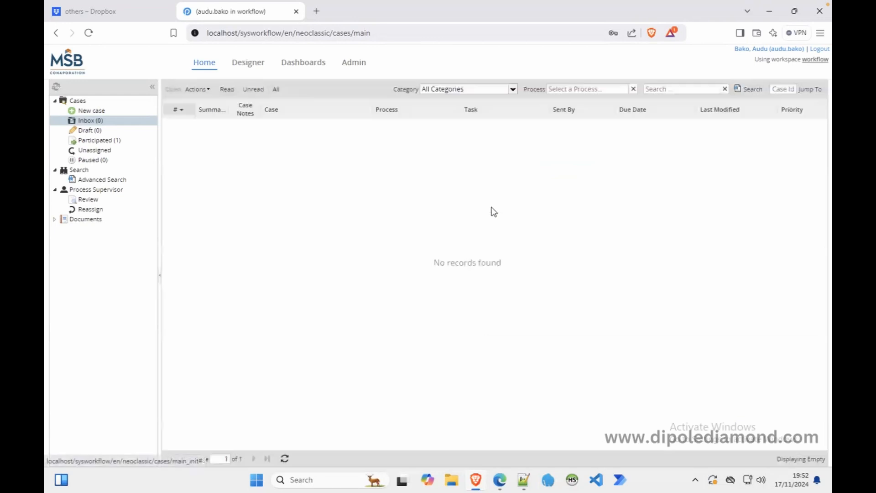
Open the Admin area in a new tab and view the Finance Officers group's members.
left_click(500, 479)
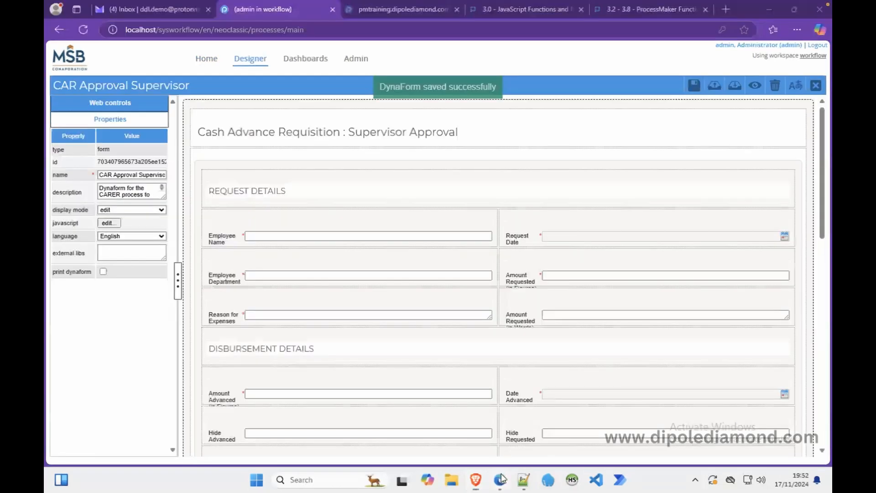
left_click(385, 9)
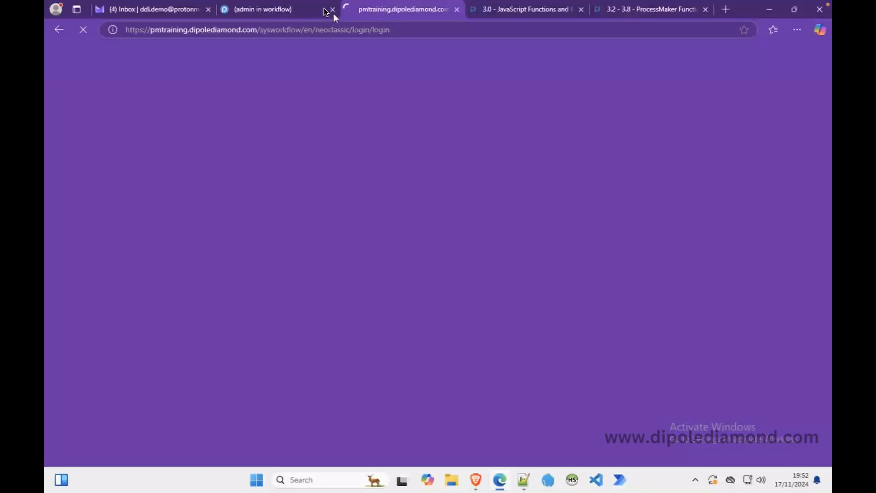
left_click(297, 10)
right_click(352, 53)
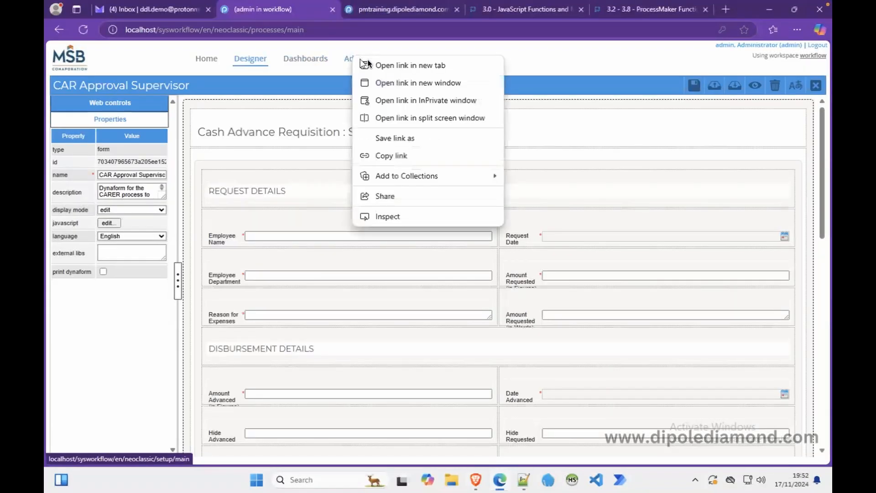
left_click(381, 62)
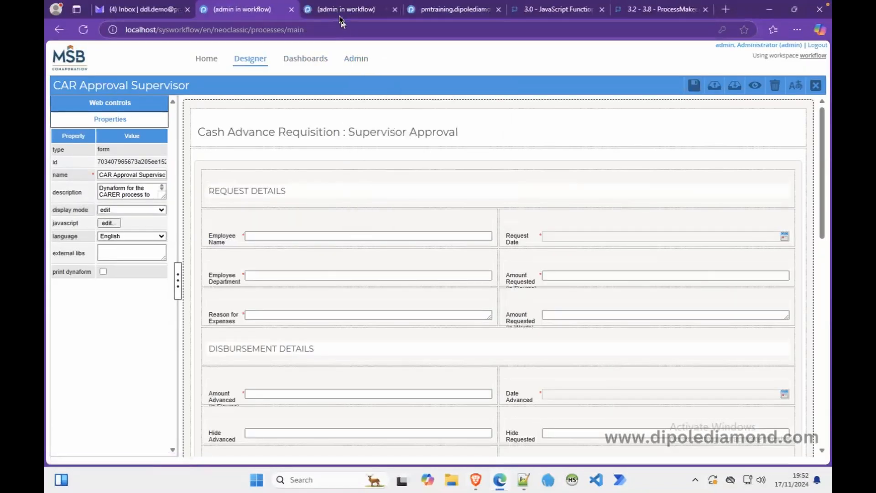
left_click(339, 11)
left_click(135, 83)
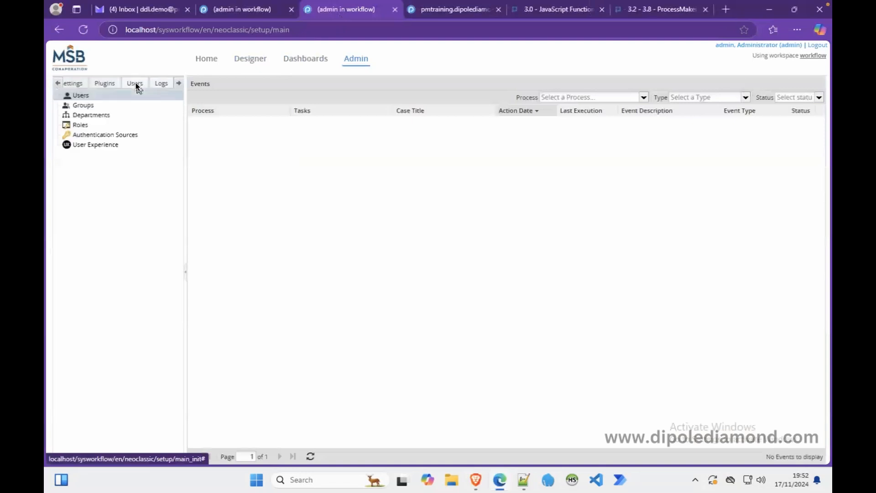
left_click(97, 105)
left_click(223, 142)
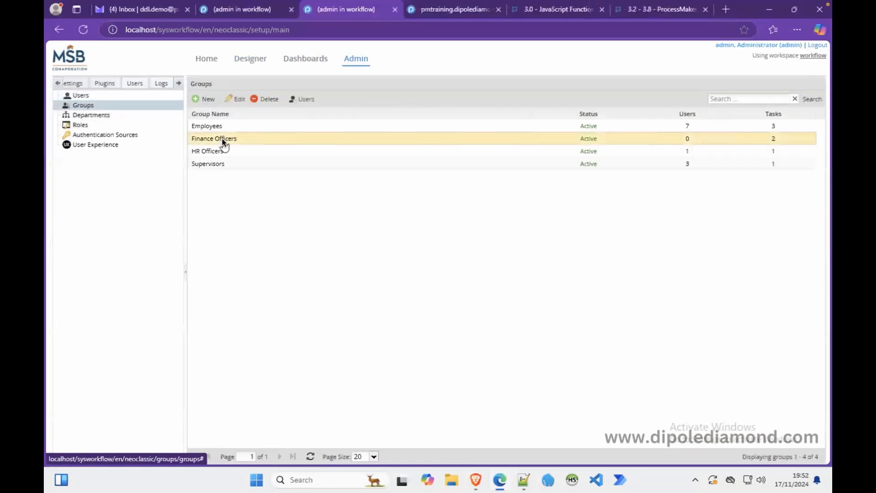
left_click(297, 99)
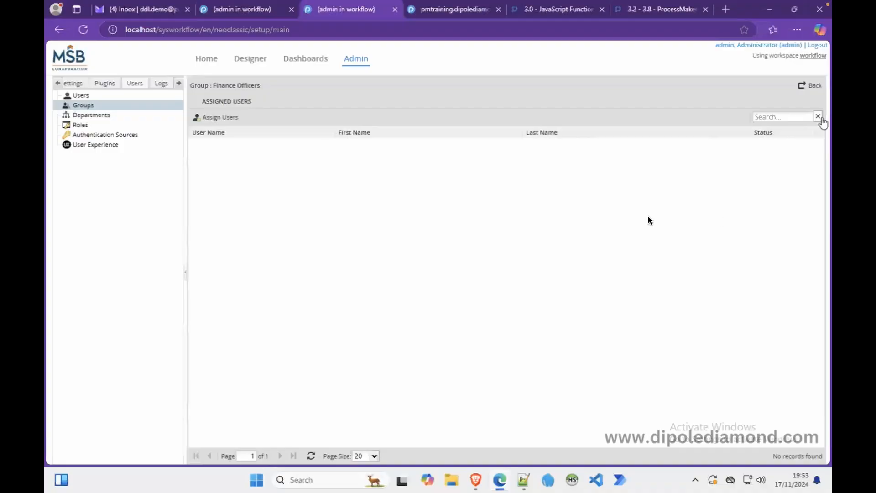
Assign two users to Finance Officers and return to the groups list.
left_click(220, 117)
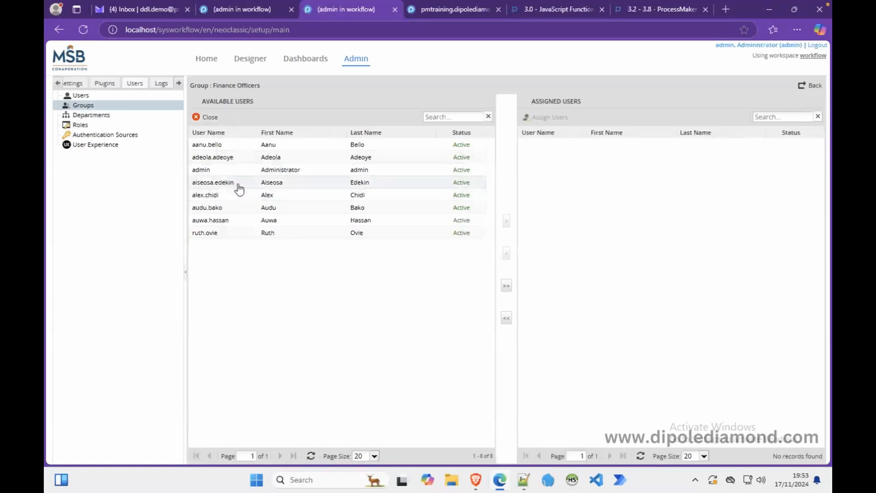
left_click(232, 160)
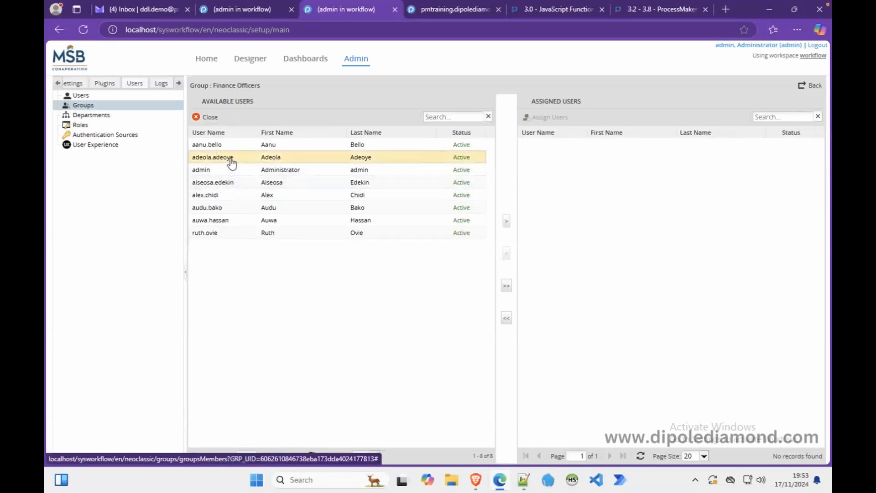
left_click(211, 184, "ctrl")
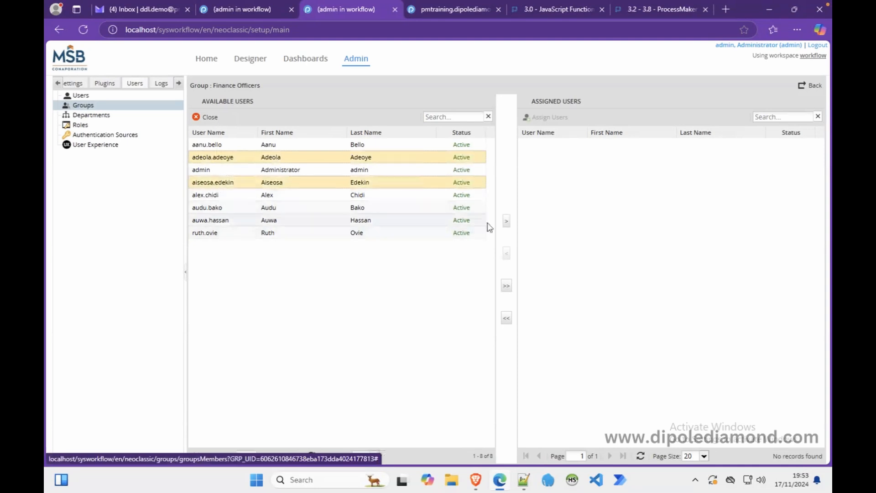
left_click(506, 221)
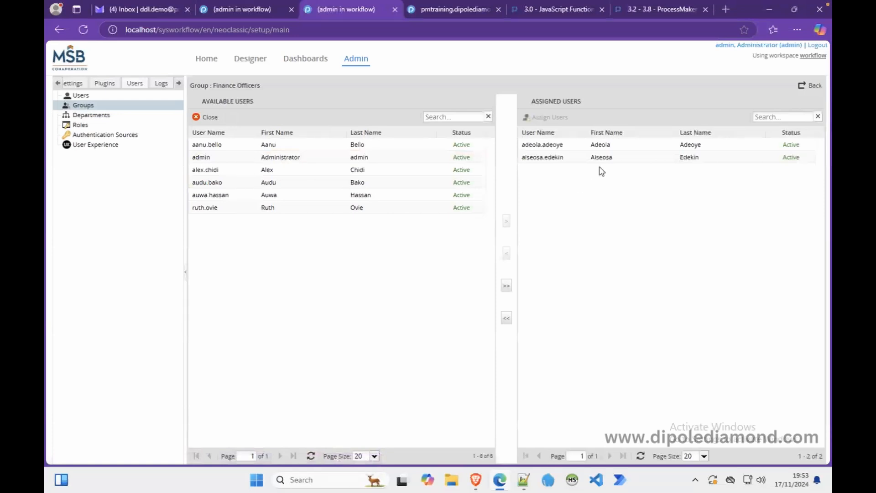
left_click(808, 85)
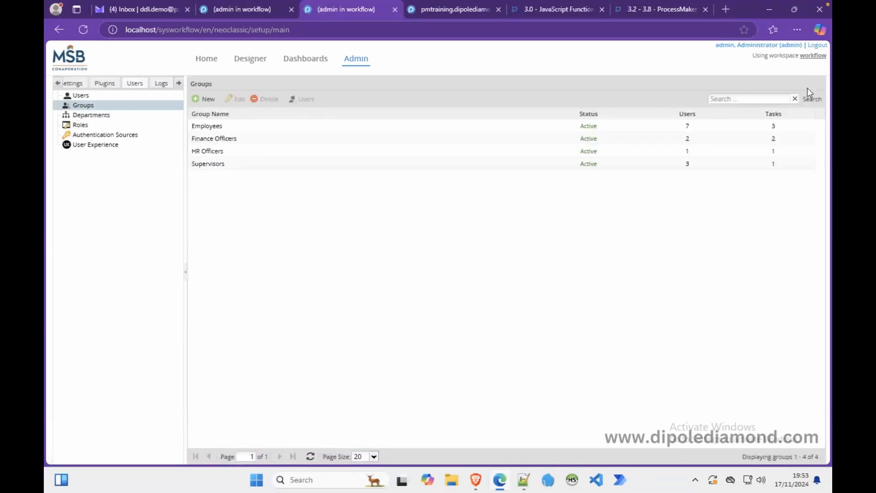
left_click(238, 140)
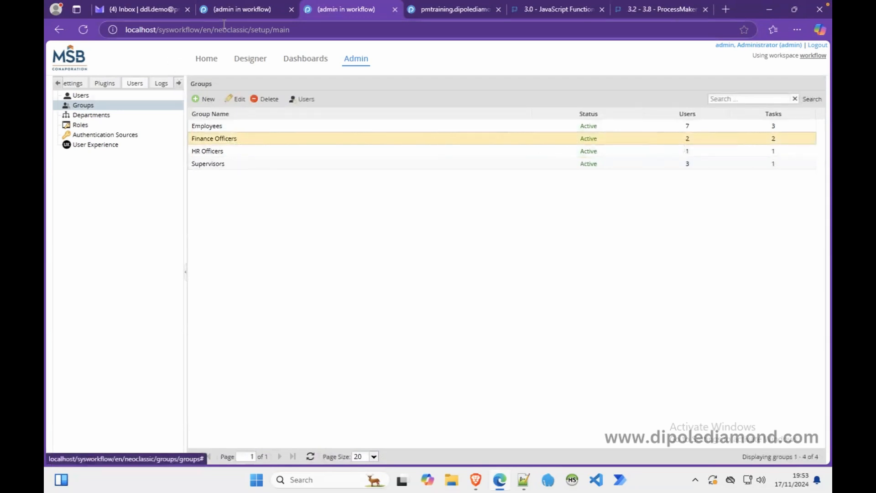
Log out of the cases inbox and sign in as another user with their username and password.
left_click(476, 479)
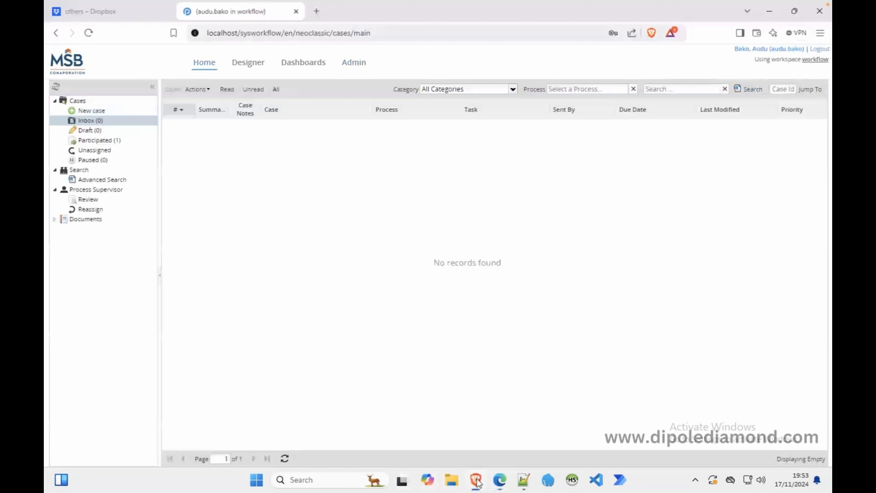
left_click(819, 48)
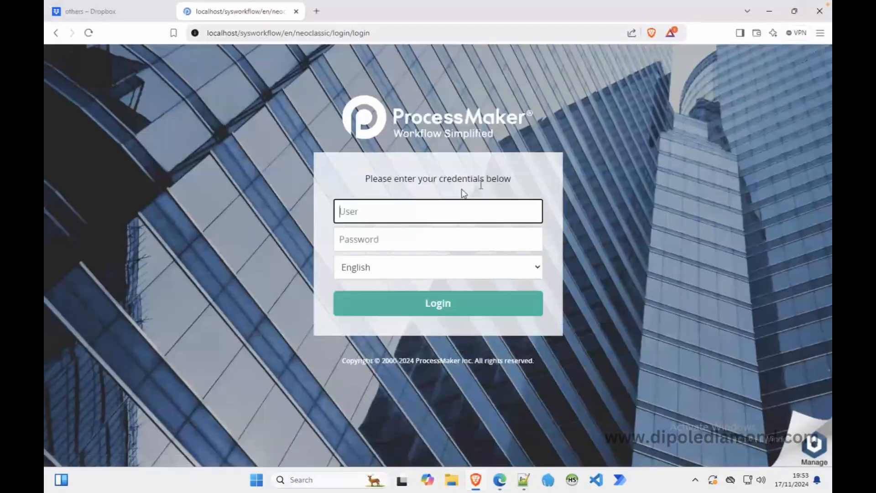
key("Tab")
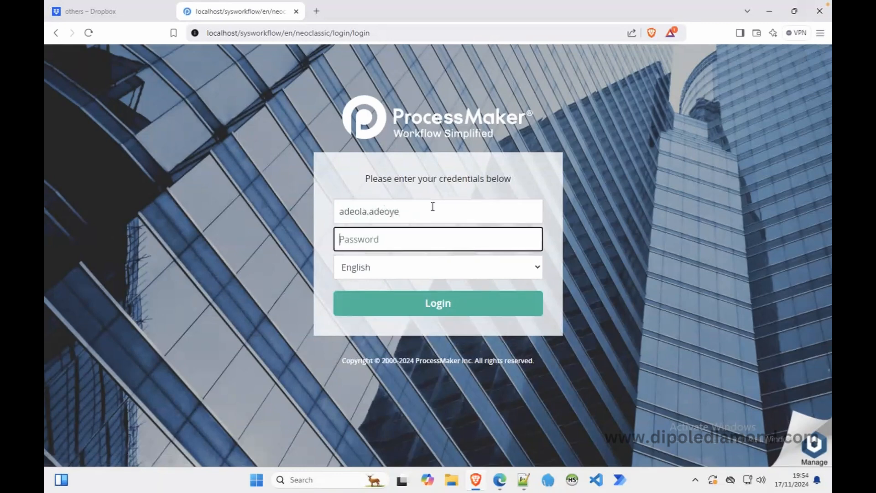
type("*****")
key("Return")
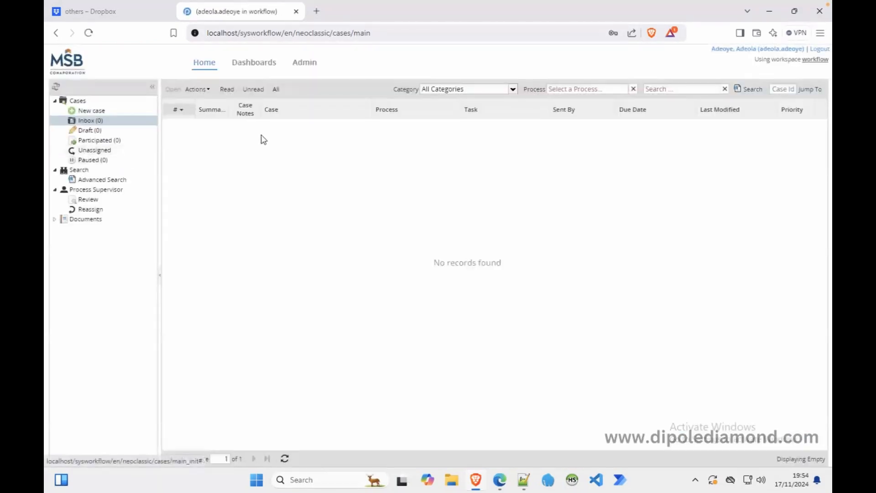
Close the form designer, select the Finance Officer disburses Cash Advance task, then open Proton Mail.
left_click(500, 480)
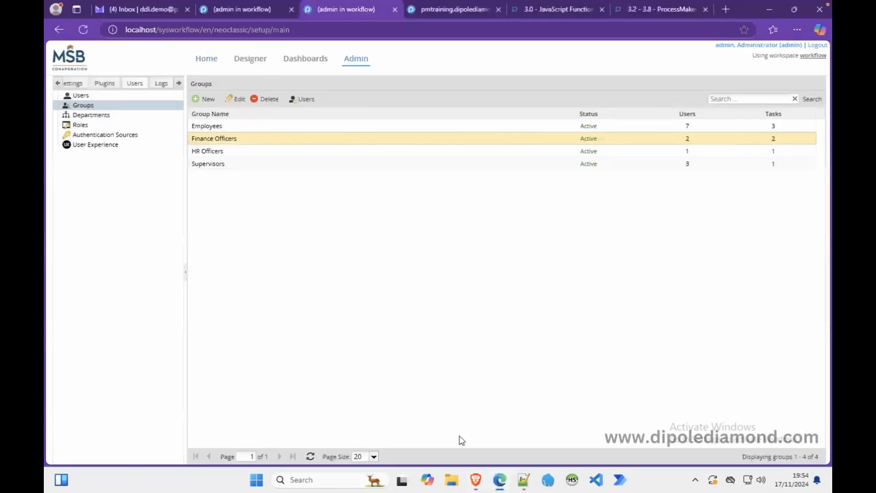
left_click(237, 9)
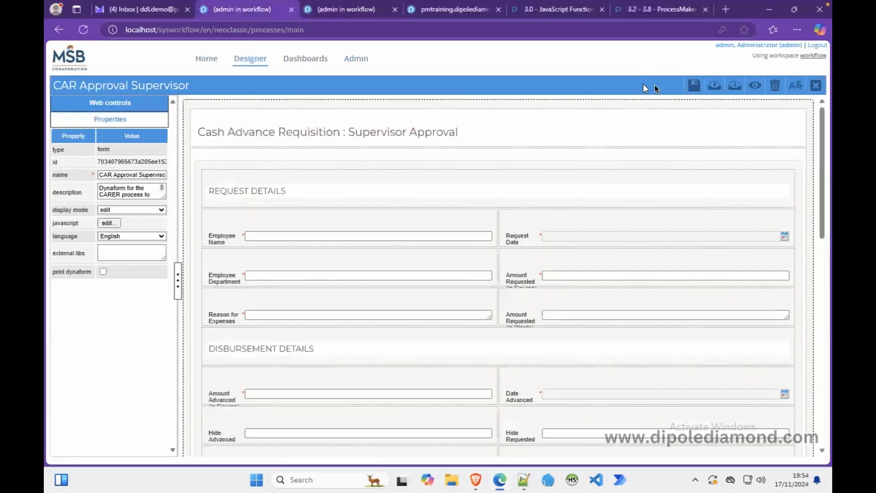
left_click(814, 84)
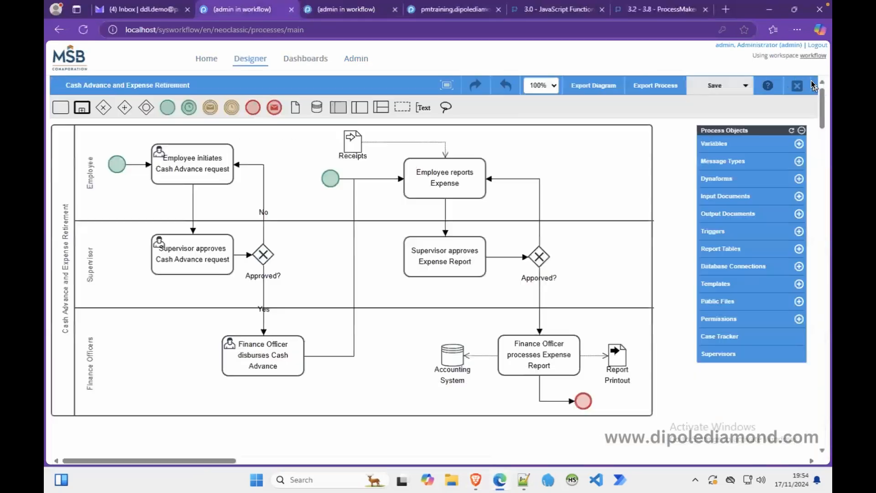
left_click(251, 359)
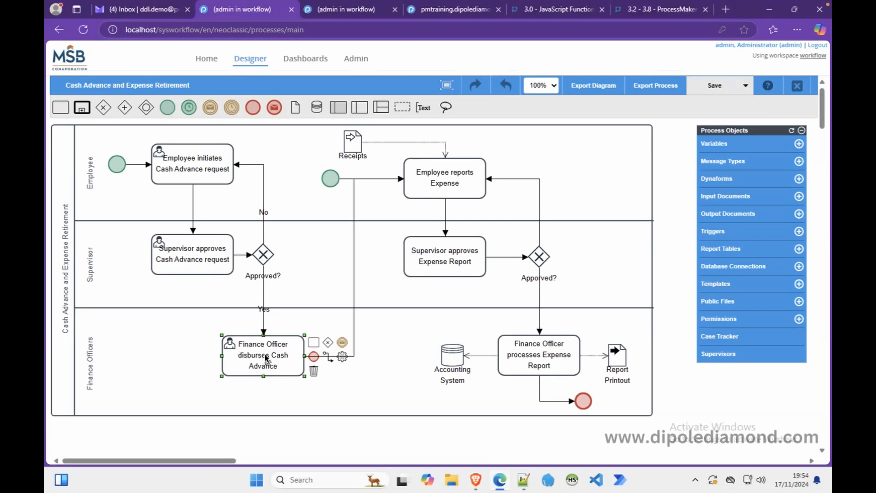
left_click(475, 479)
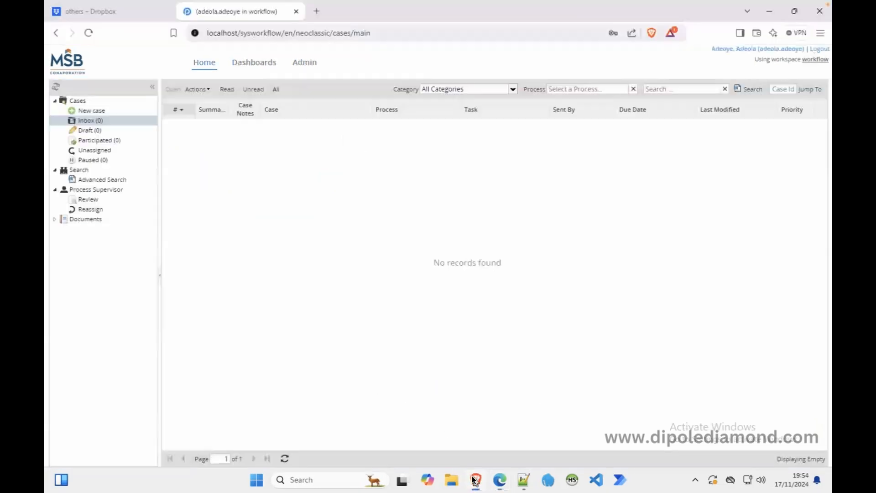
left_click(499, 479)
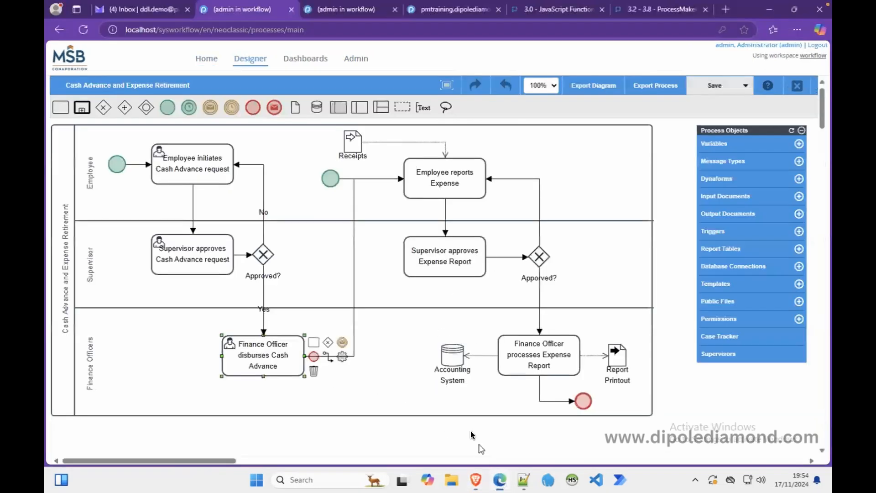
left_click(158, 17)
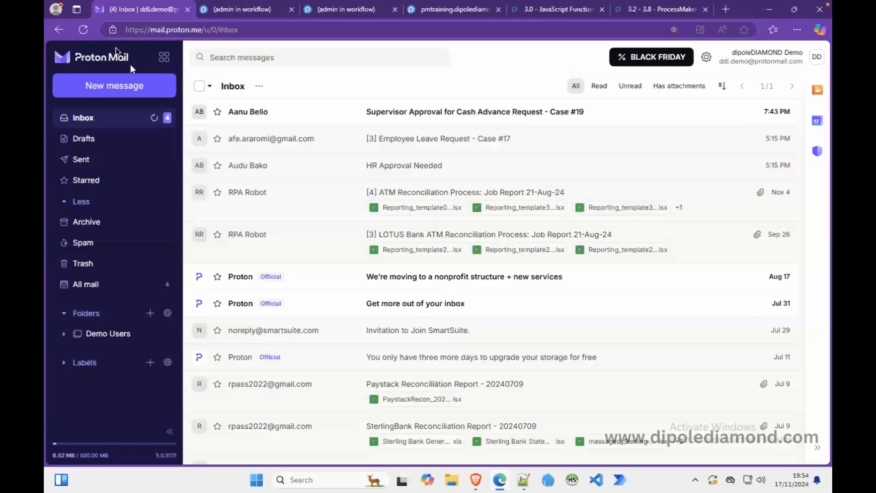
Reload the Proton Mail inbox twice, then return to the ProcessMaker cases inbox in Brave.
left_click(87, 34)
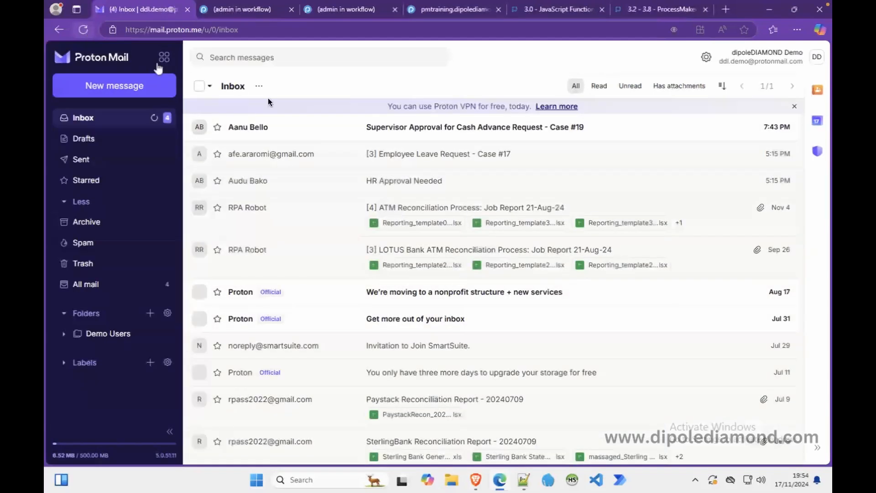
left_click(83, 29)
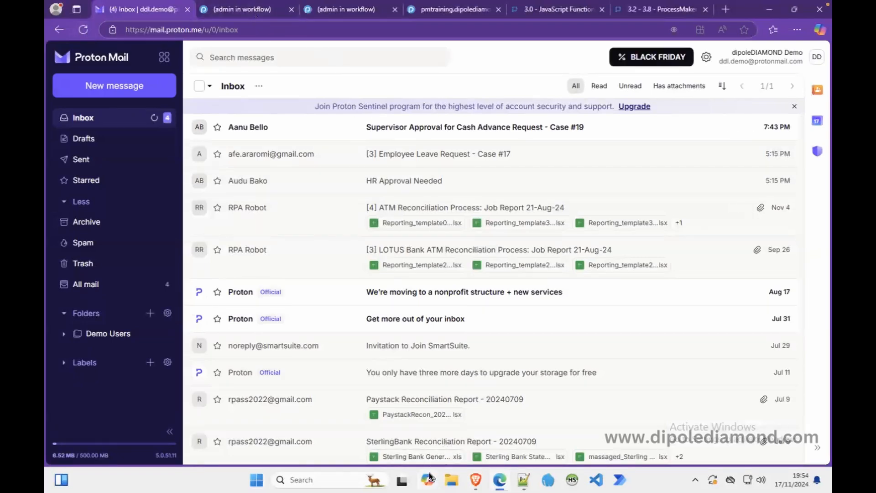
left_click(477, 482)
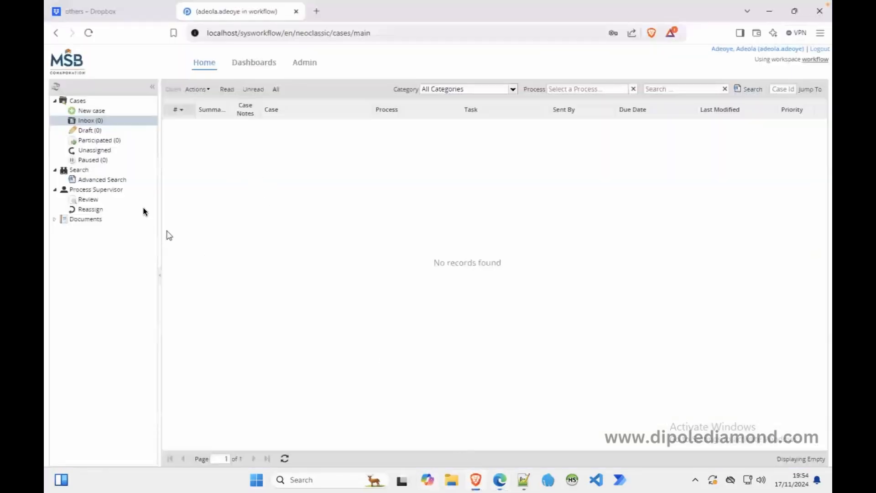
Check the Unassigned cases list for case 19, then go back to the admin's process designer tab.
left_click(112, 148)
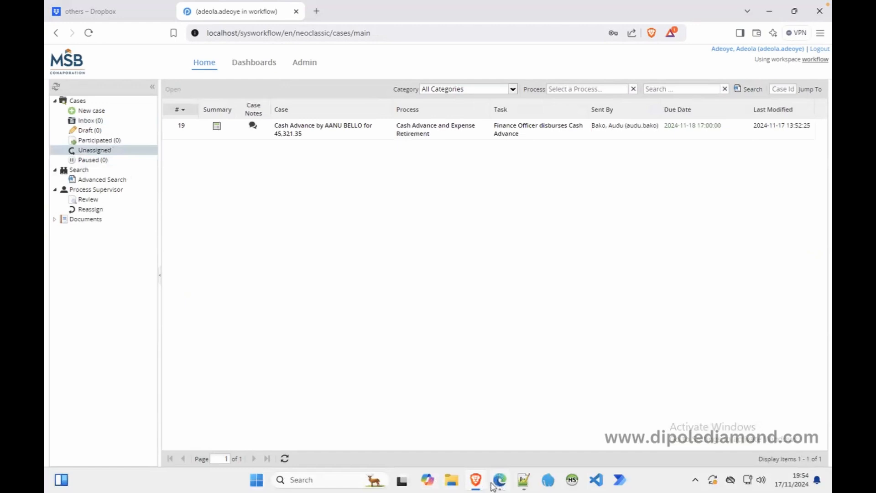
mouse_move(495, 486)
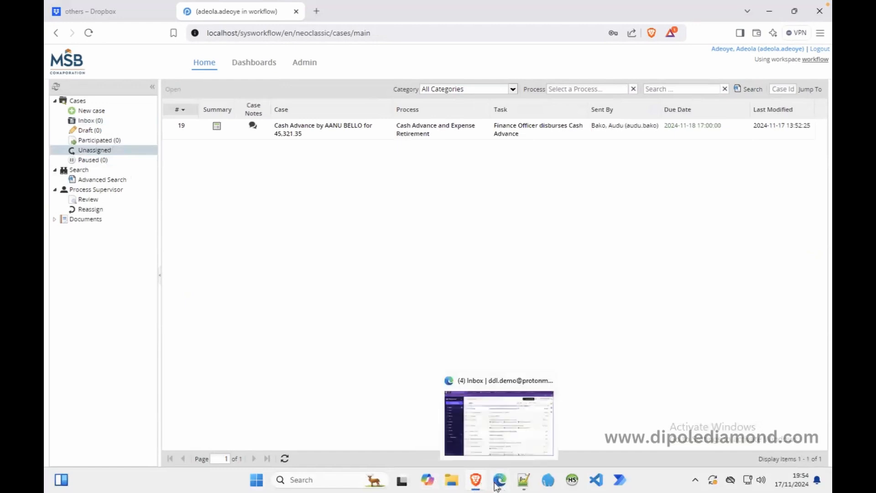
left_click(496, 486)
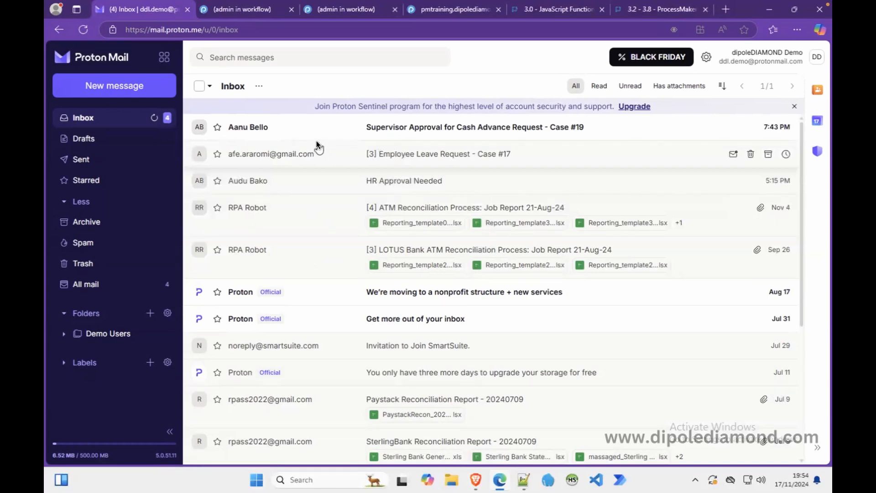
left_click(476, 480)
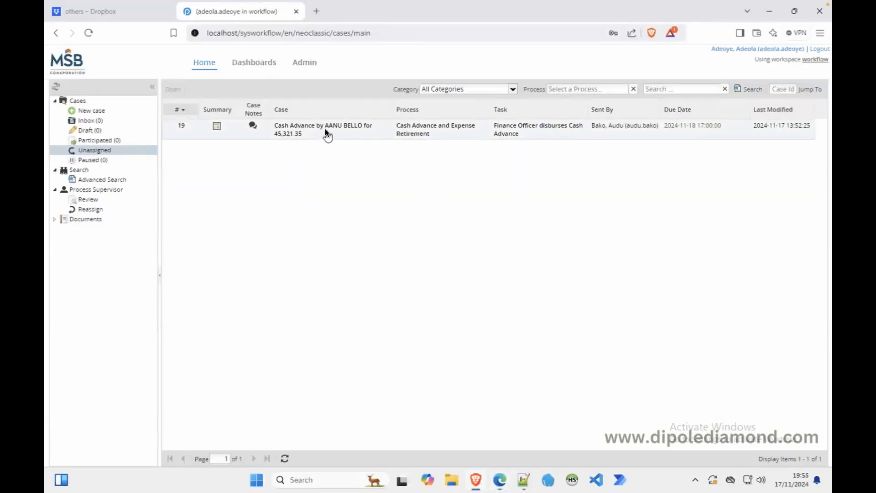
left_click(500, 480)
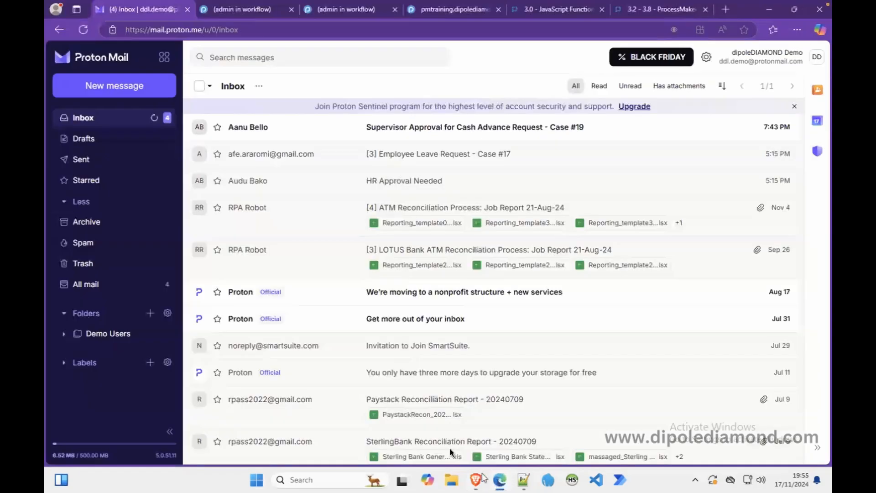
left_click(265, 11)
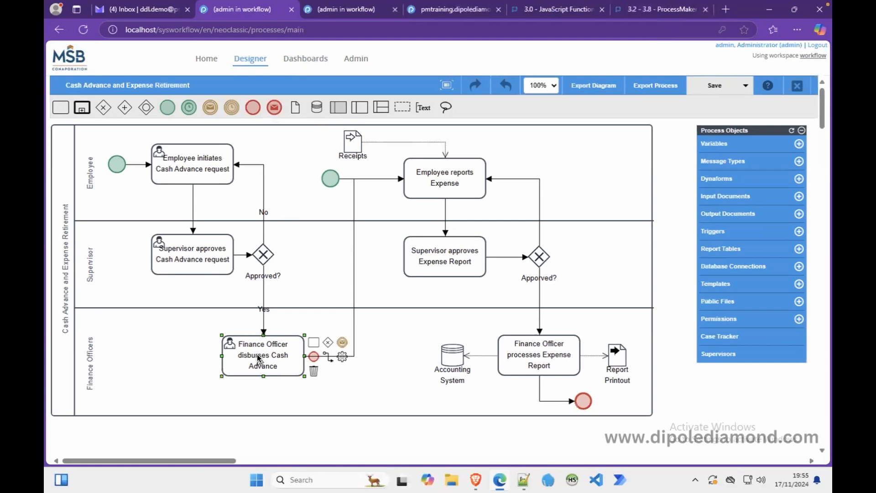
Create and open dynaform 'CAR Approval Finance', described as for the CARER Finance Disbursement task.
left_click(714, 181)
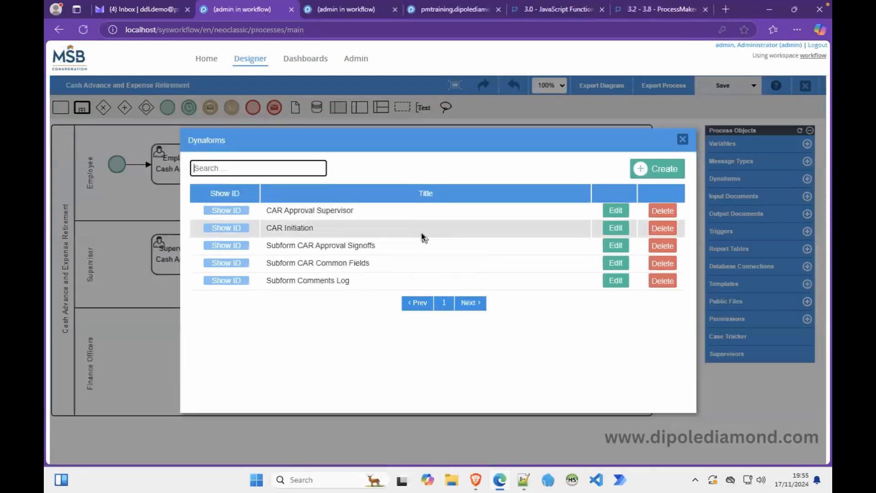
left_click(653, 169)
left_click(412, 188)
type("CAR")
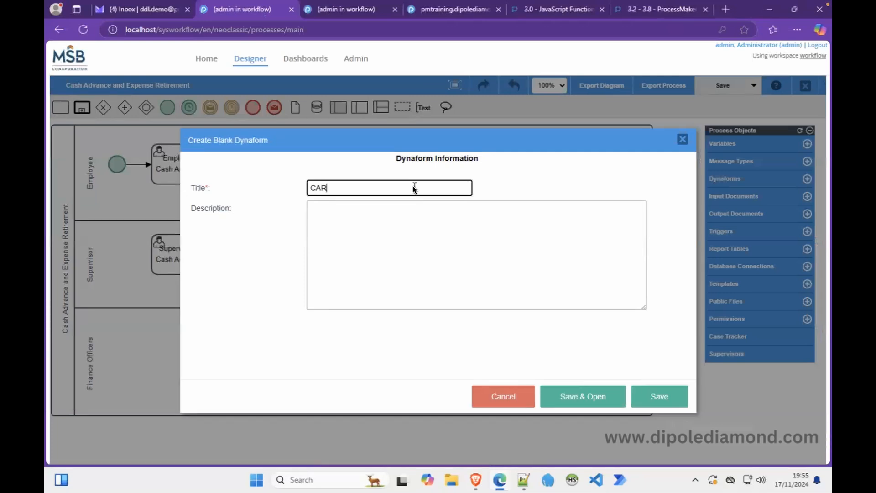
type("Approval Finance")
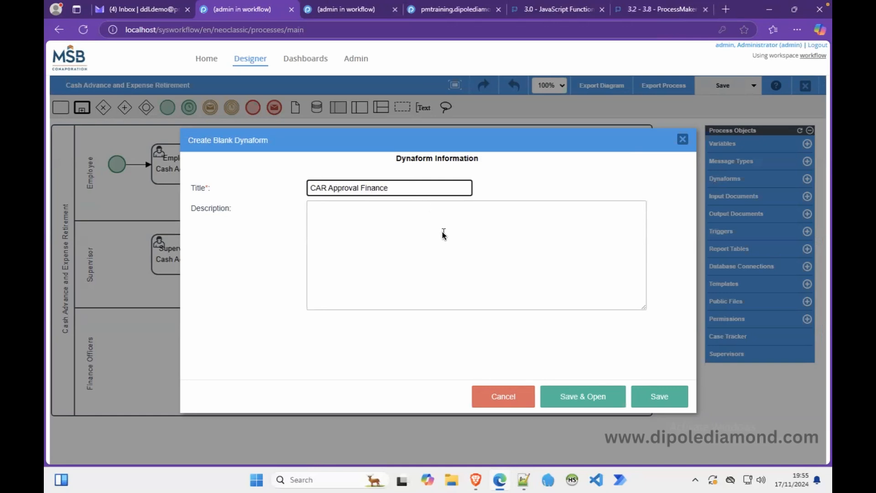
left_click(443, 235)
type("Dynaform for th")
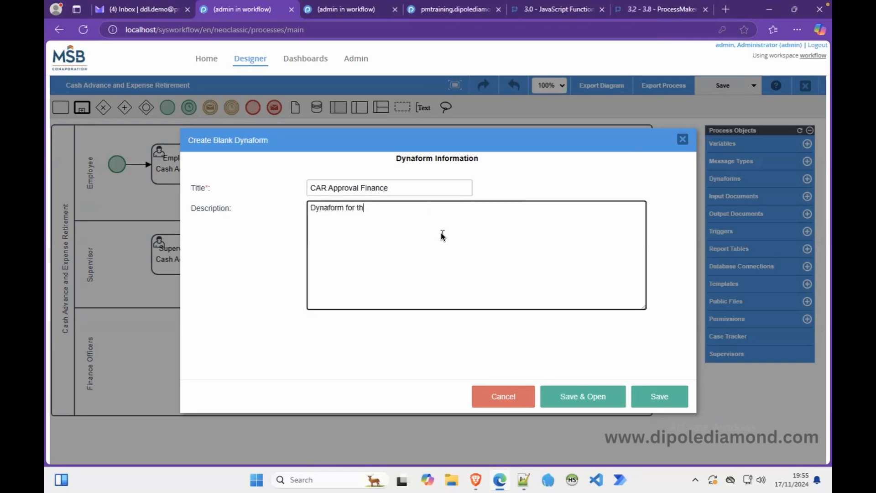
type("e C")
type("ARER rpoce")
type("process")
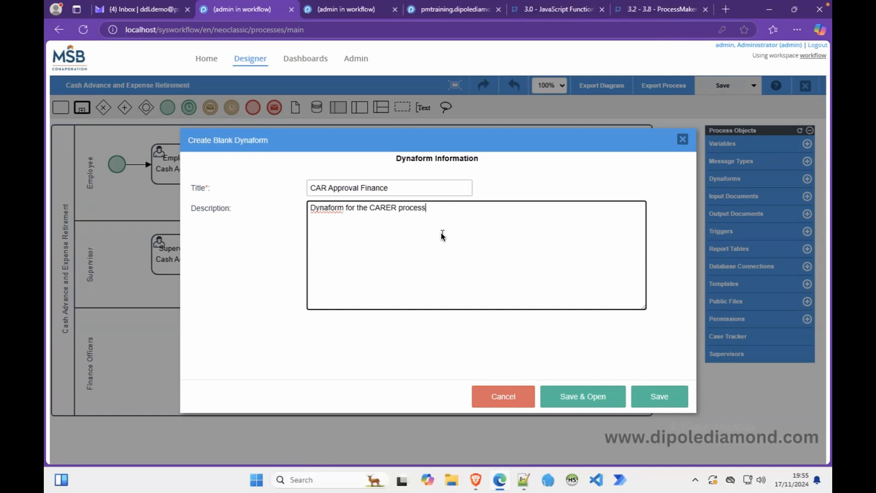
type(" to be used at the Finance Disbursement task.")
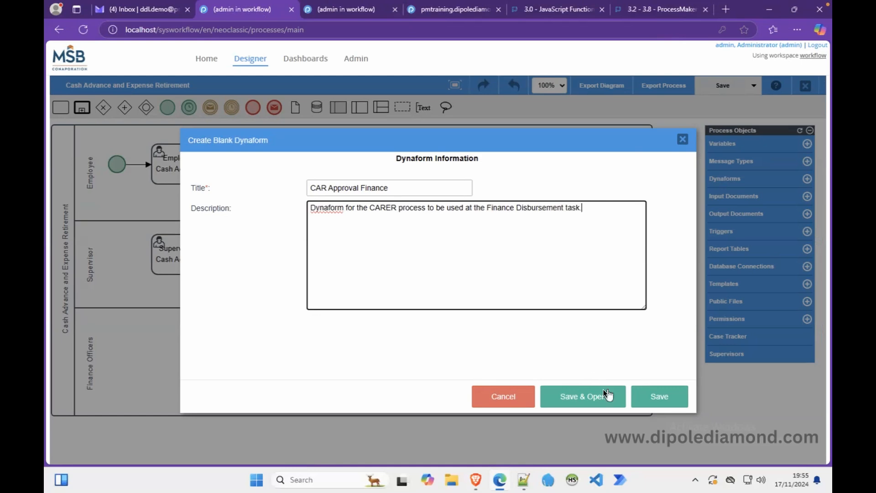
left_click(600, 392)
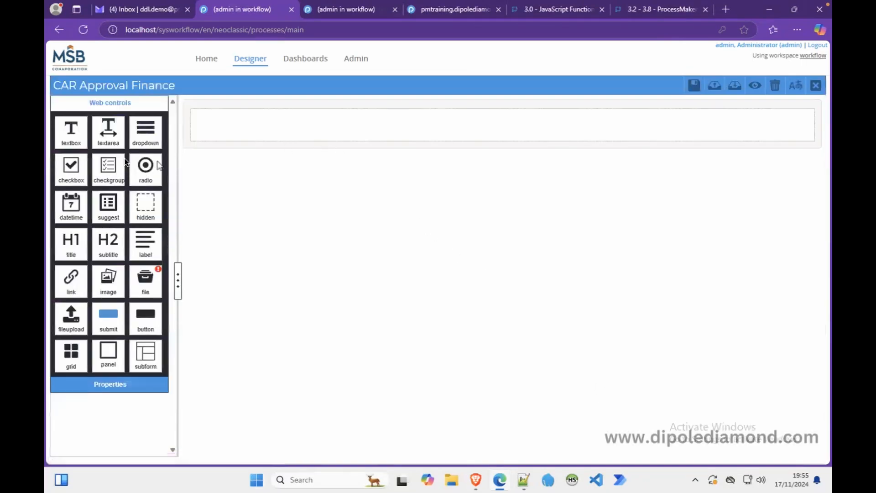
Add an H1 title with id form_title labelled 'Cash Advance Requisition : Finance Disbursement'.
left_click_drag(73, 242, 238, 129)
left_click(129, 163)
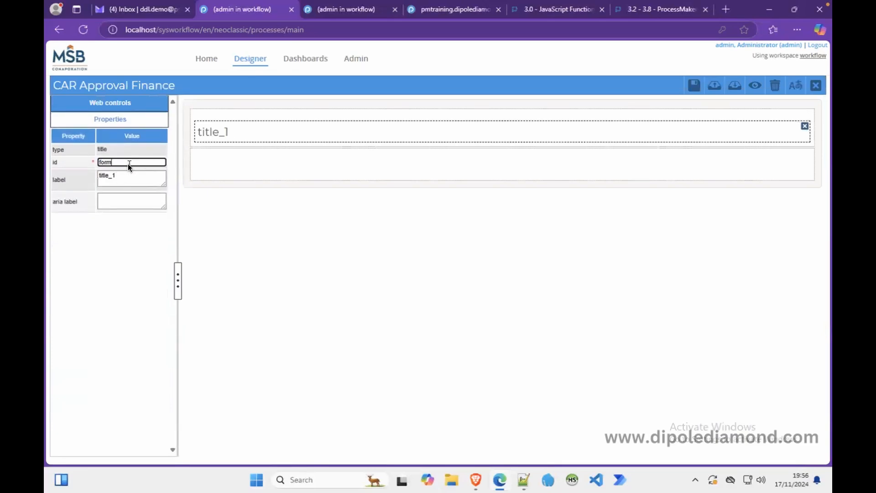
left_click(120, 178)
type("Cash Advance")
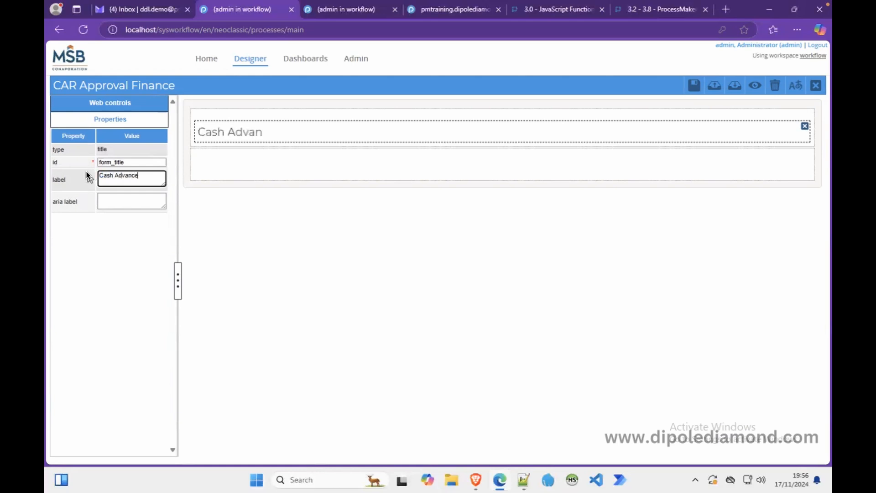
type(" REquisi")
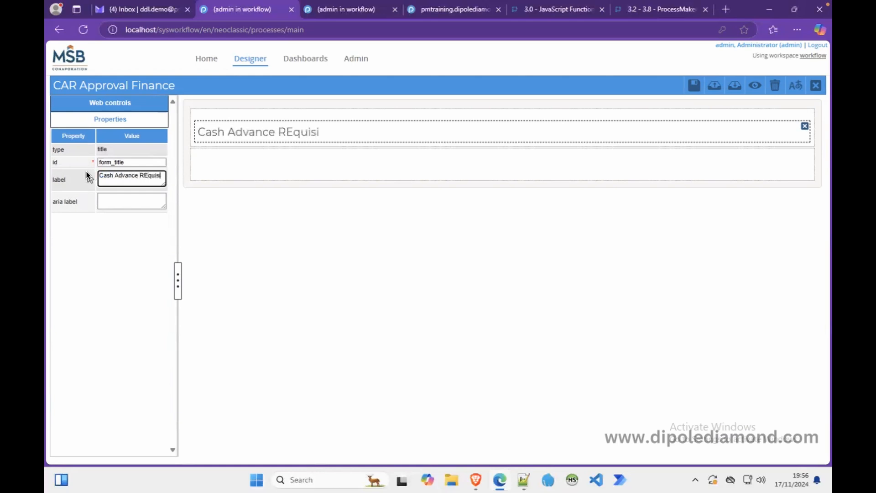
type("tion : Fiance")
key("BackSpace")
key("BackSpace")
key("BackSpace")
key("BackSpace")
type("nance")
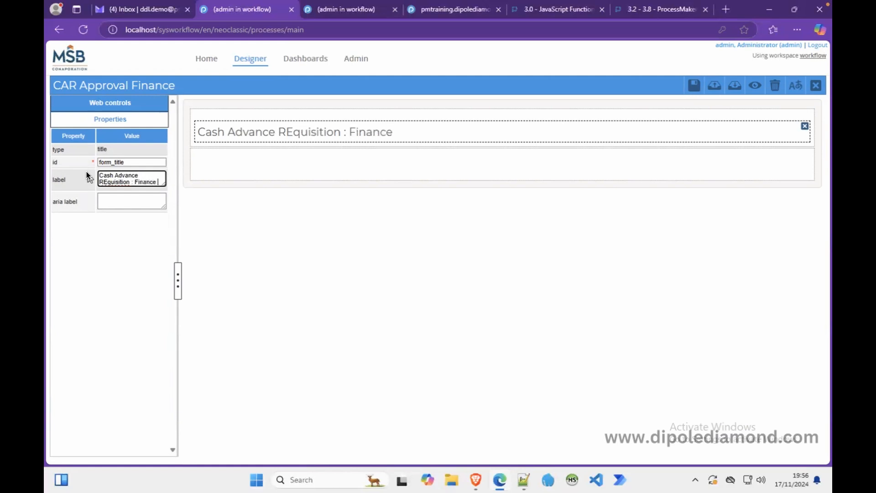
type(" Disbursement")
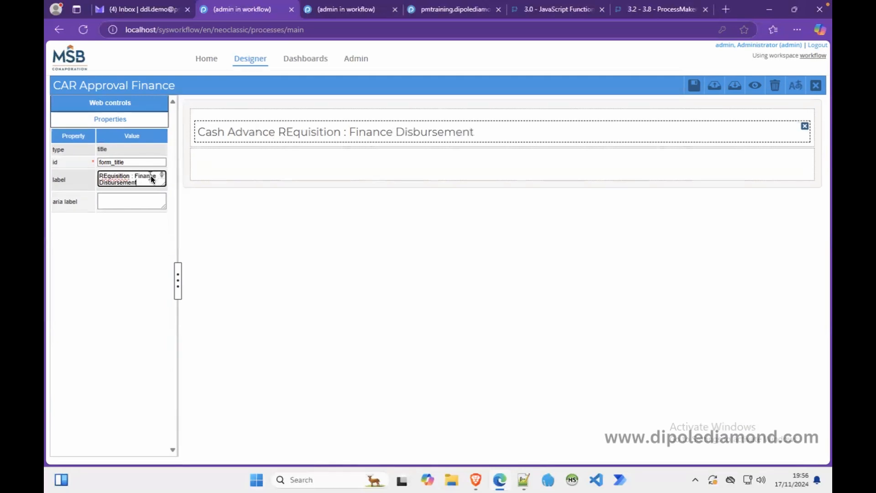
Correct the capital 'E' in 'Requisition' in the title label.
left_click(107, 176)
key("BackSpace")
type("e")
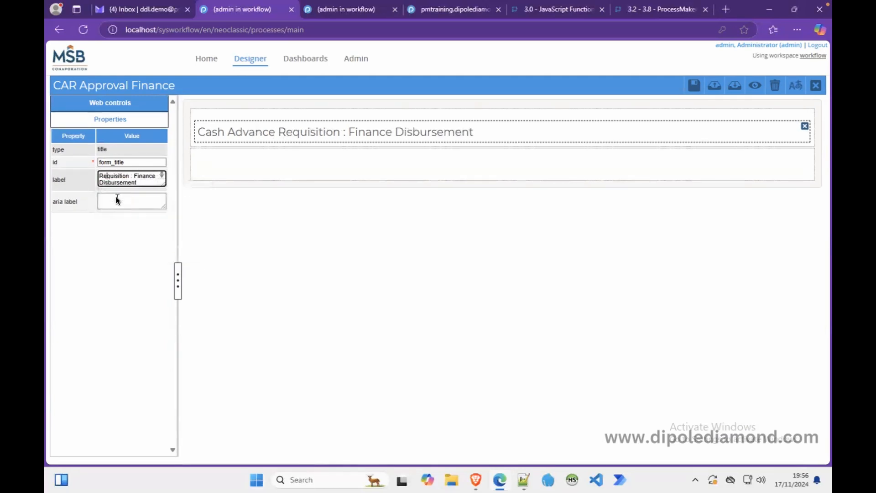
left_click(207, 183)
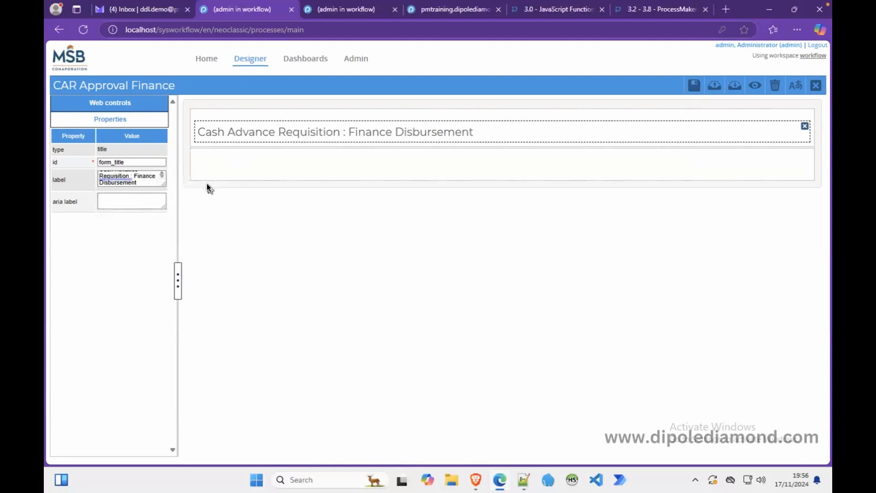
left_click(140, 104)
Embed the Subform CAR Common Fields form in the form's second row.
left_click_drag(150, 348, 218, 163)
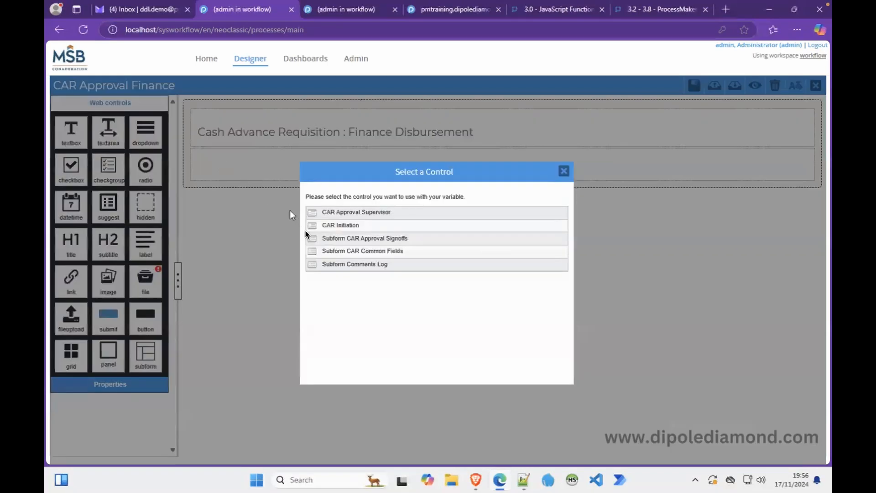
left_click(388, 251)
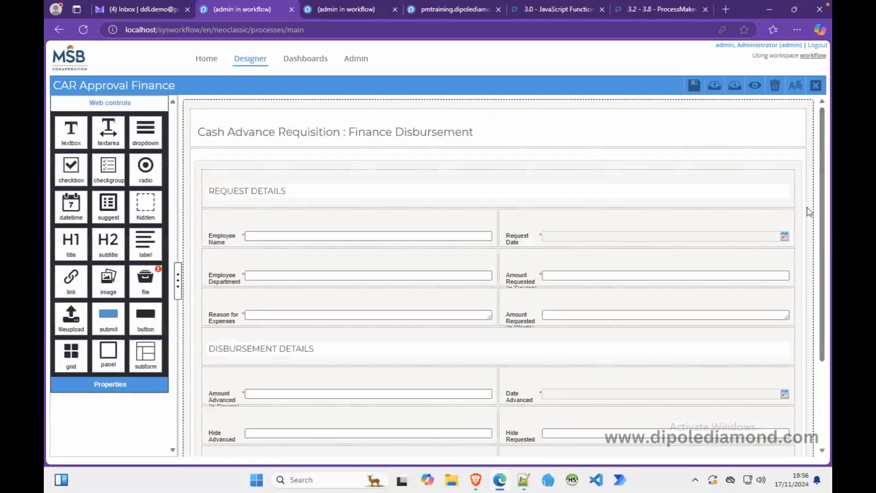
left_click_drag(823, 253, 823, 371)
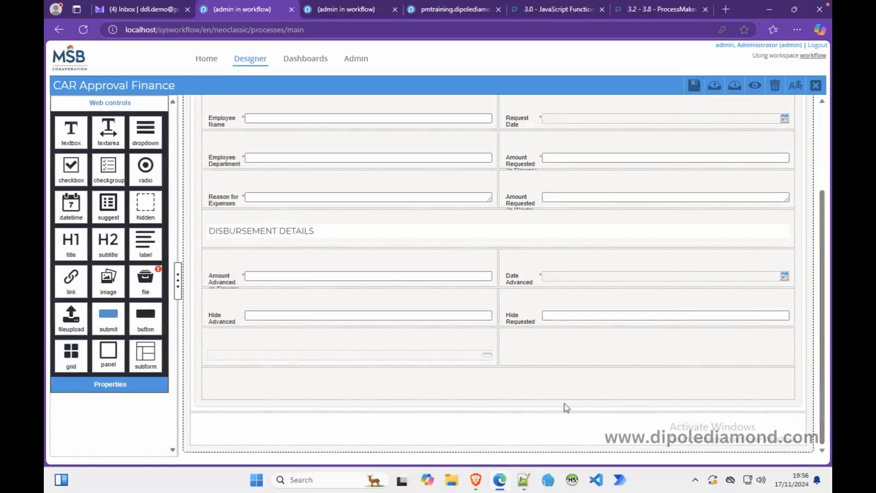
Embed the Subform Comments Log form at the bottom, then bring a submit button below it.
left_click_drag(148, 358, 235, 422)
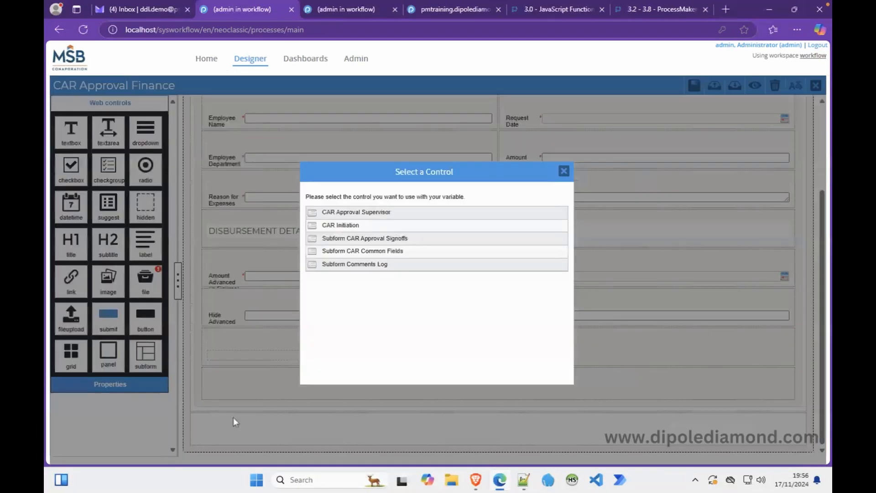
left_click(357, 265)
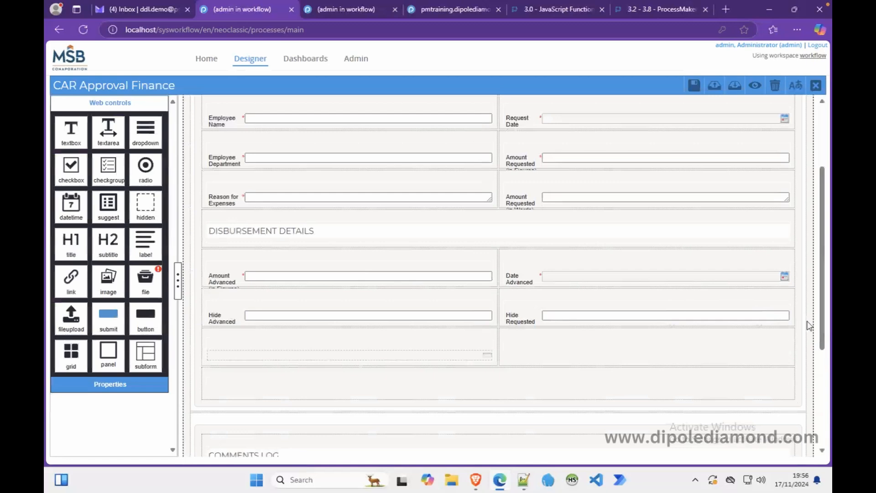
left_click_drag(821, 338, 807, 440)
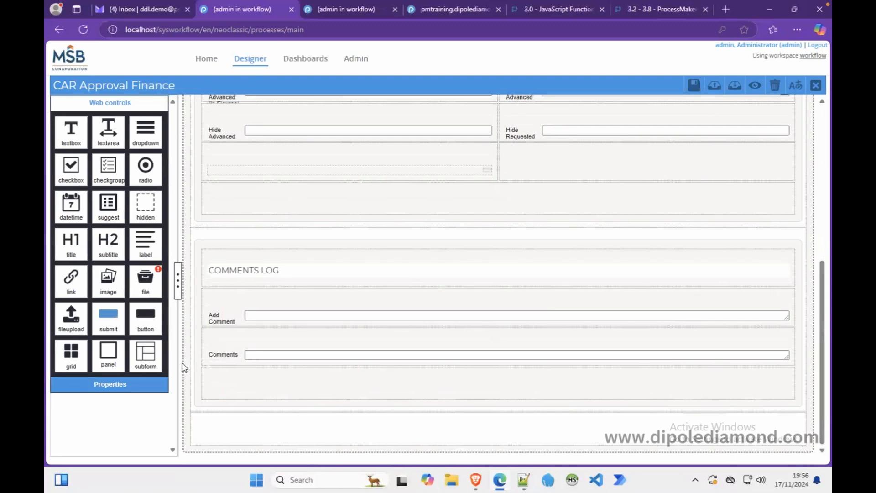
left_click_drag(109, 319, 299, 438)
Place the submit button in the bottom row with id and name submit_btn.
left_click(360, 441)
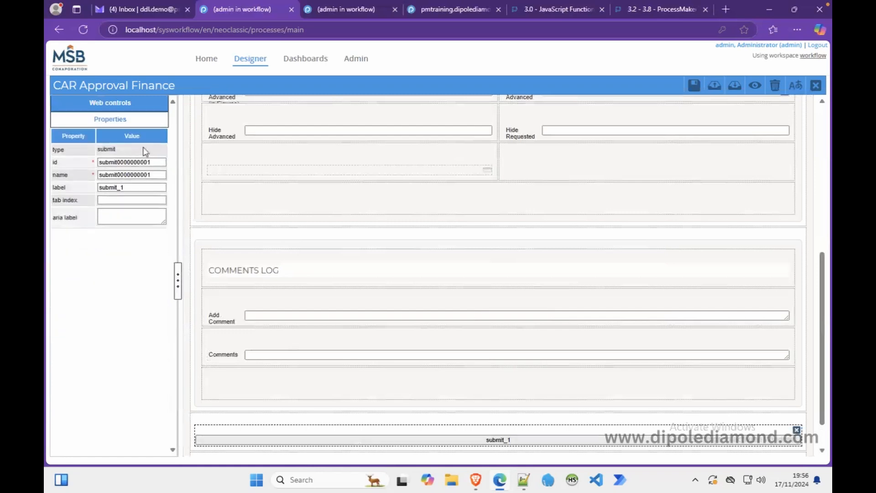
left_click_drag(116, 163, 165, 163)
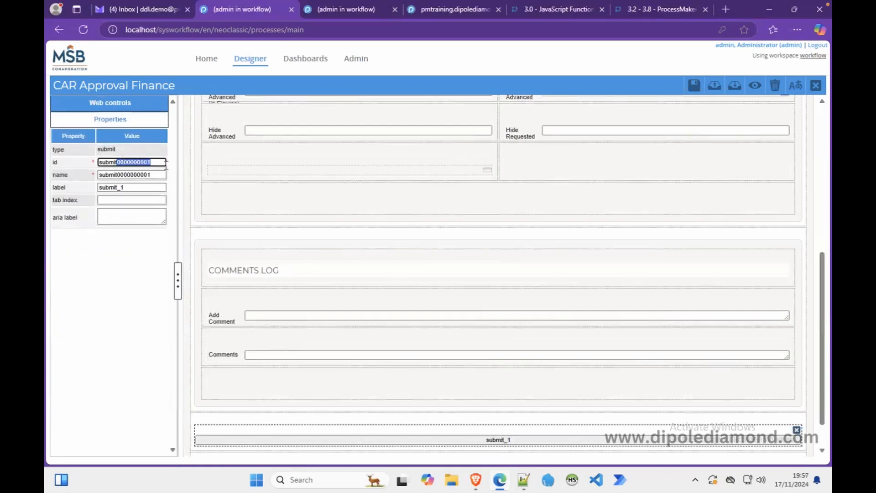
key("BackSpace")
type("_btn")
key("ctrl+a")
key("ctrl+c")
key("Tab")
key("ctrl+v")
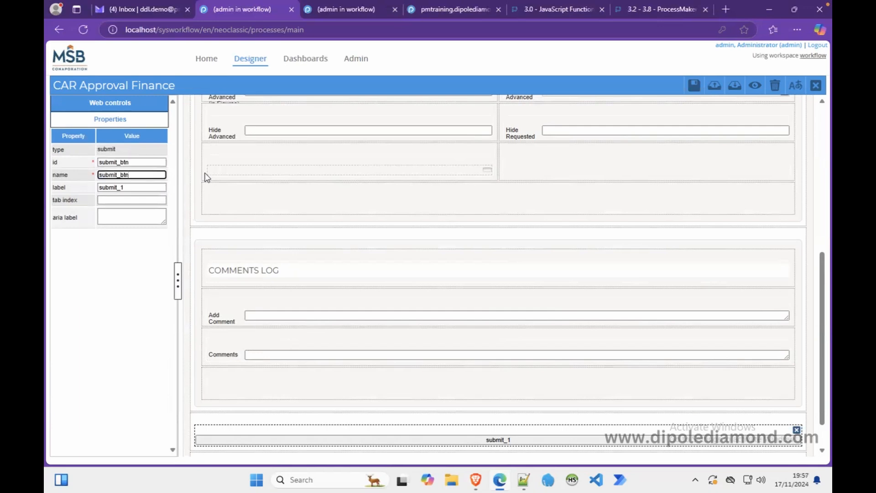
Label the submit button CONCLUDE DISBURSEMENT.
key("Tab")
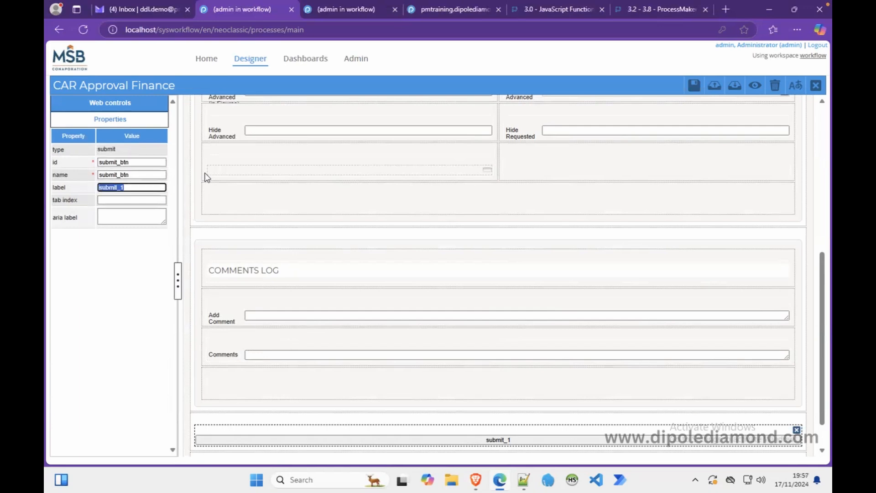
type("conclude")
key("BackSpace")
key("BackSpace")
key("BackSpace")
key("BackSpace")
key("BackSpace")
key("BackSpace")
key("BackSpace")
key("BackSpace")
type("CONCLUDE")
type(" DISBURSEMENT")
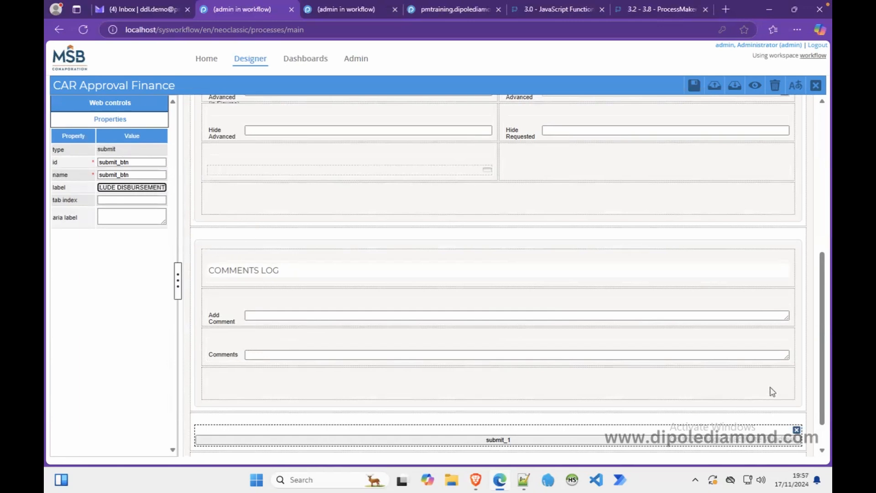
scroll(533, 396, "down", 1)
left_click(521, 434)
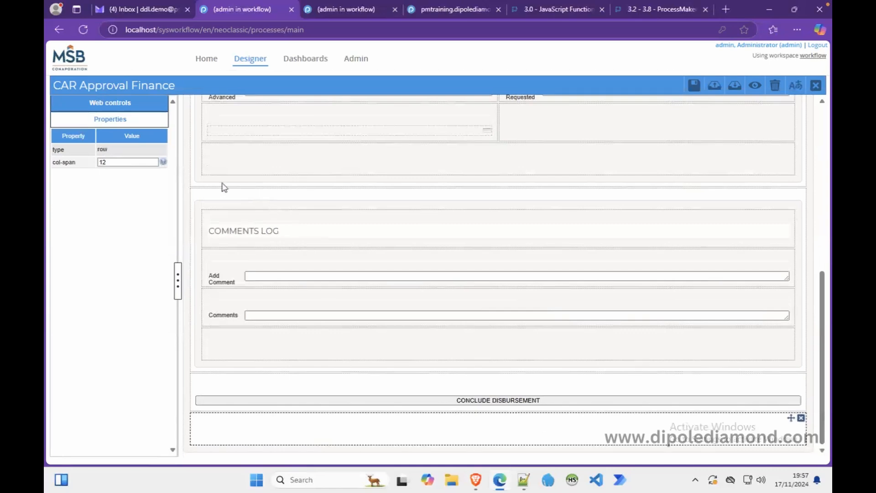
Embed the Subform CAR Approval Signoffs form in the empty bottom row.
left_click(130, 107)
left_click_drag(169, 367, 270, 429)
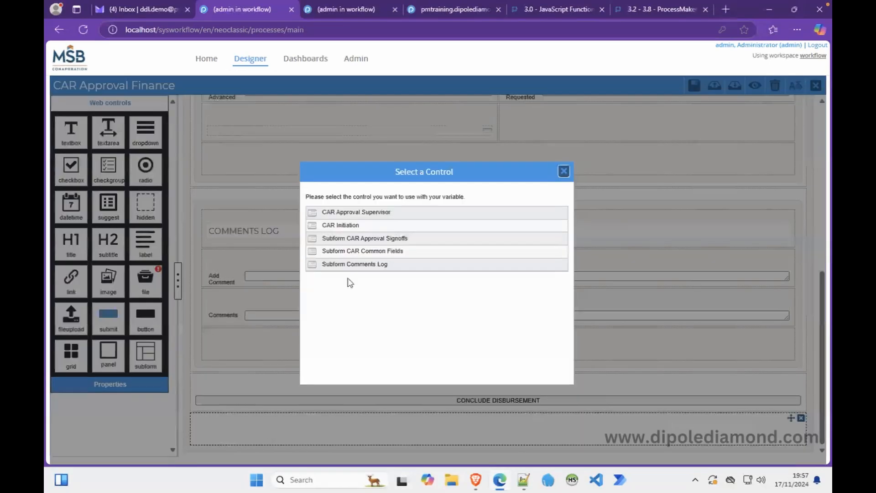
left_click(378, 238)
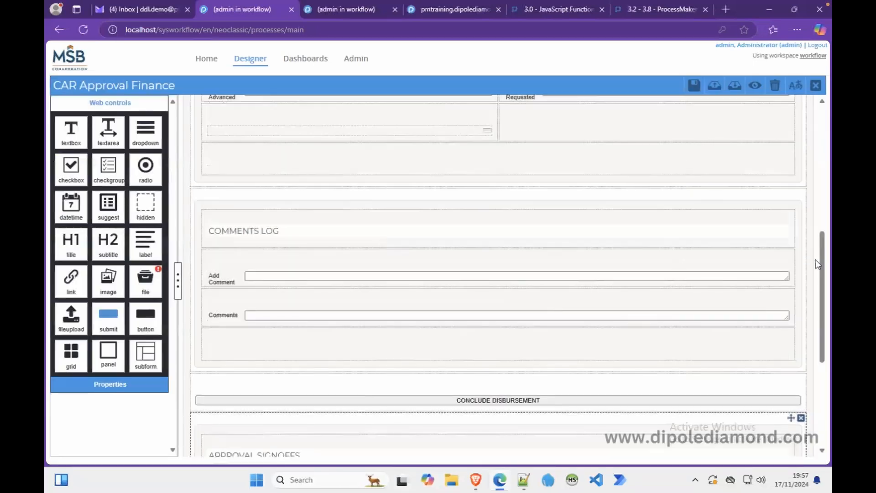
left_click_drag(823, 271, 804, 256)
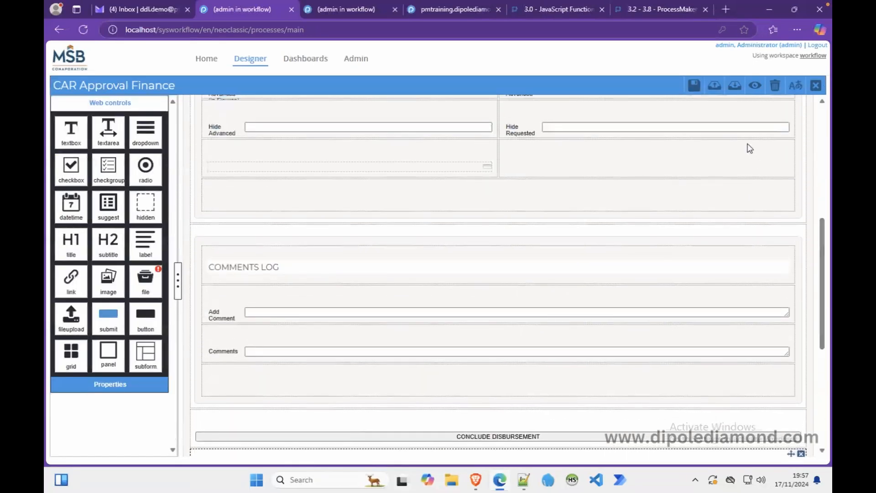
Preview the finished CAR Approval Finance form, scroll through it, and close the preview.
left_click(755, 86)
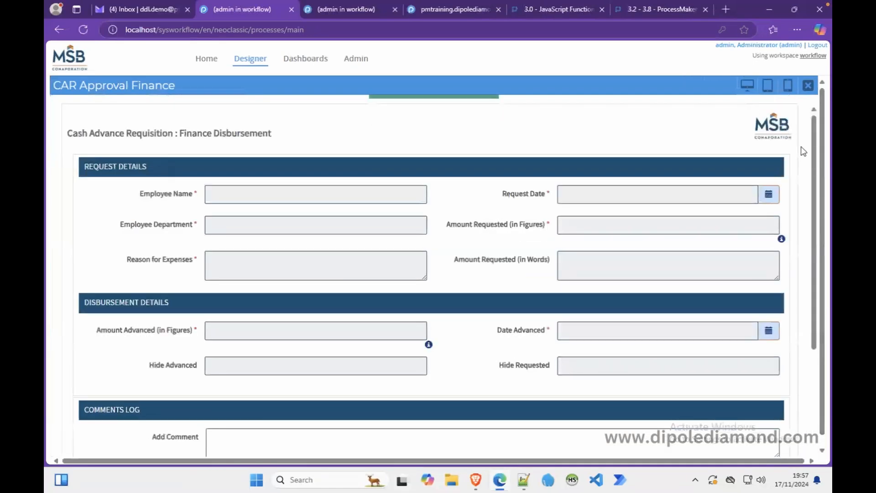
left_click_drag(815, 161, 816, 328)
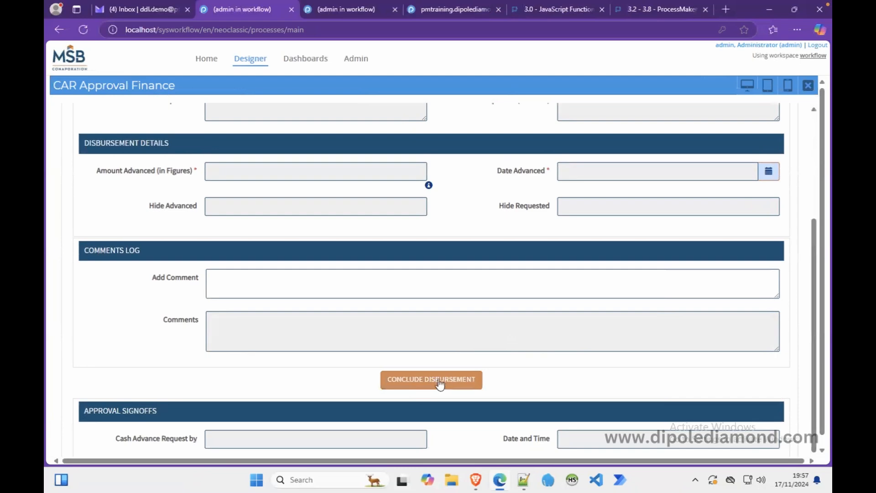
left_click_drag(817, 328, 787, 198)
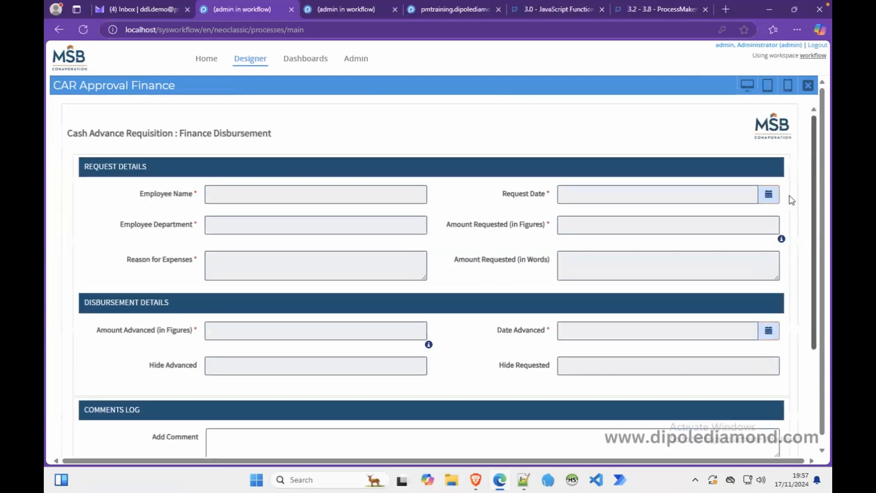
left_click(814, 87)
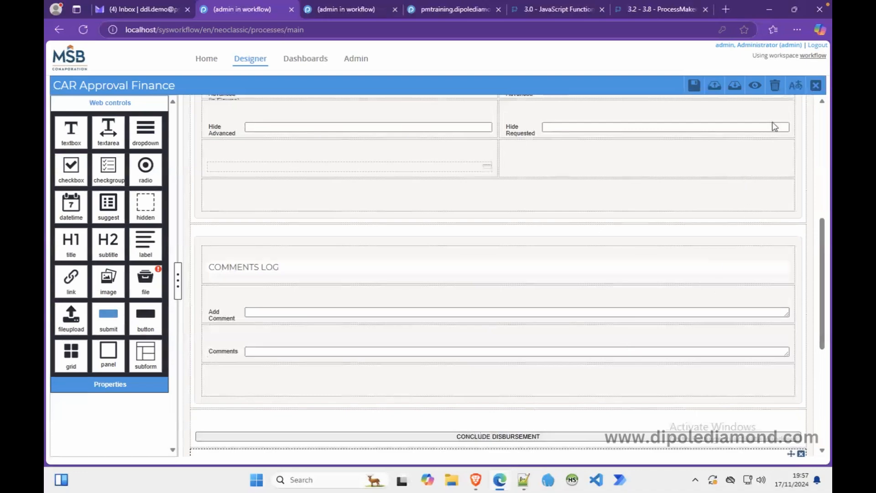
Copy all the JavaScript code from the CAR Initiation form.
left_click(815, 87)
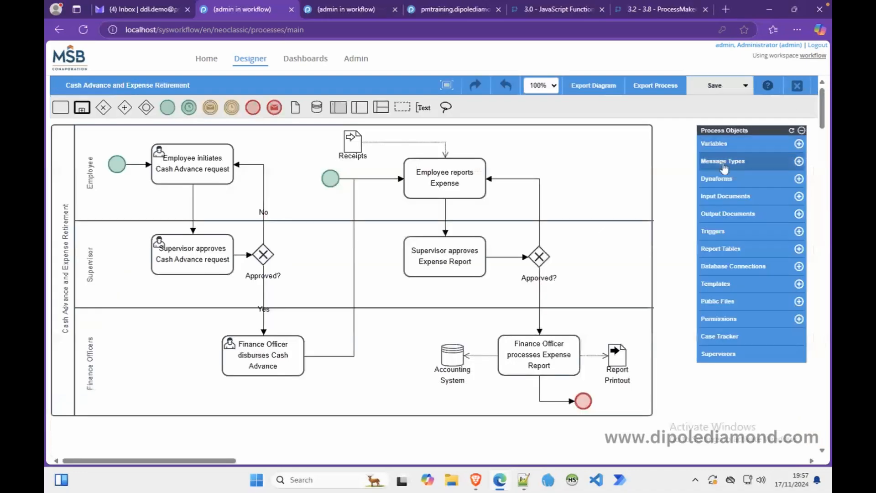
left_click(713, 178)
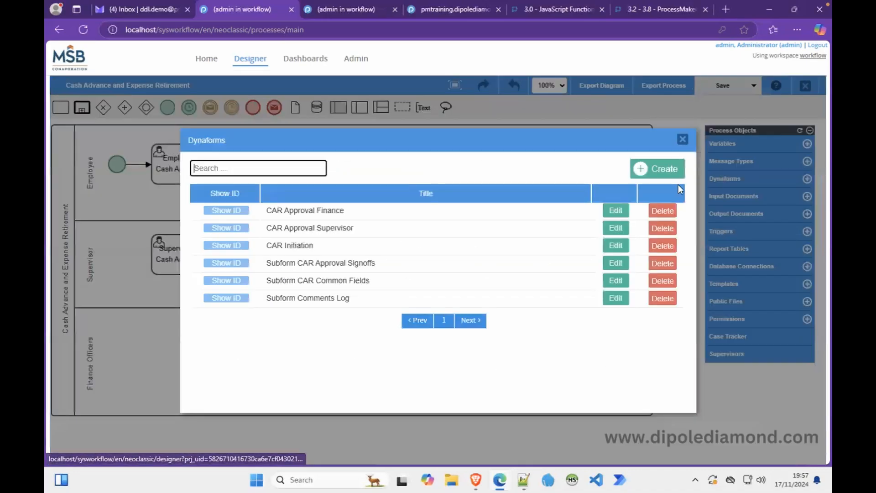
left_click(612, 245)
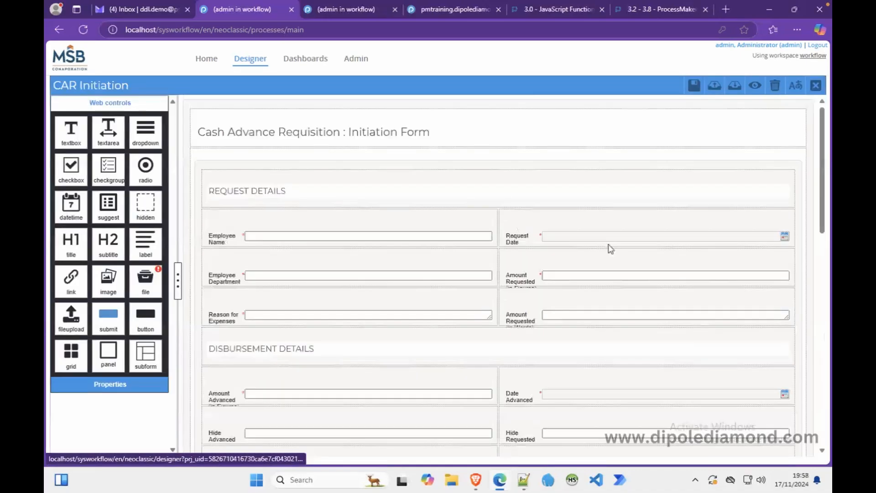
left_click(188, 145)
left_click(109, 223)
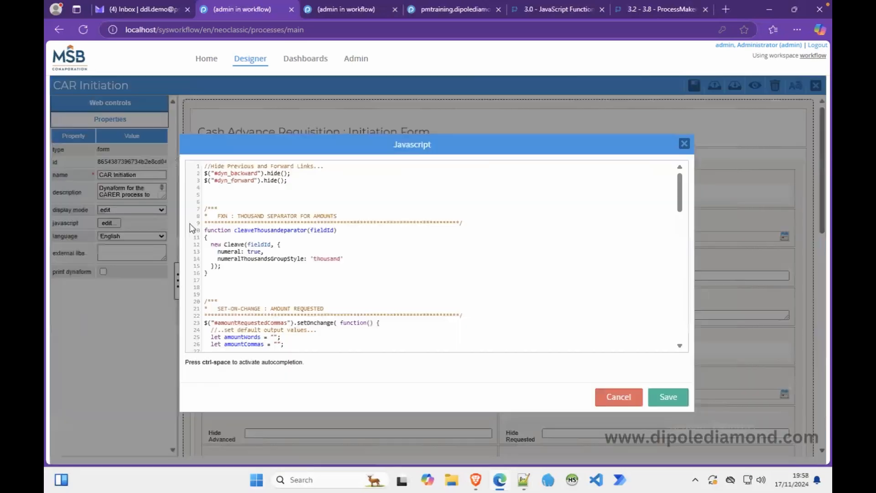
key("ctrl+a")
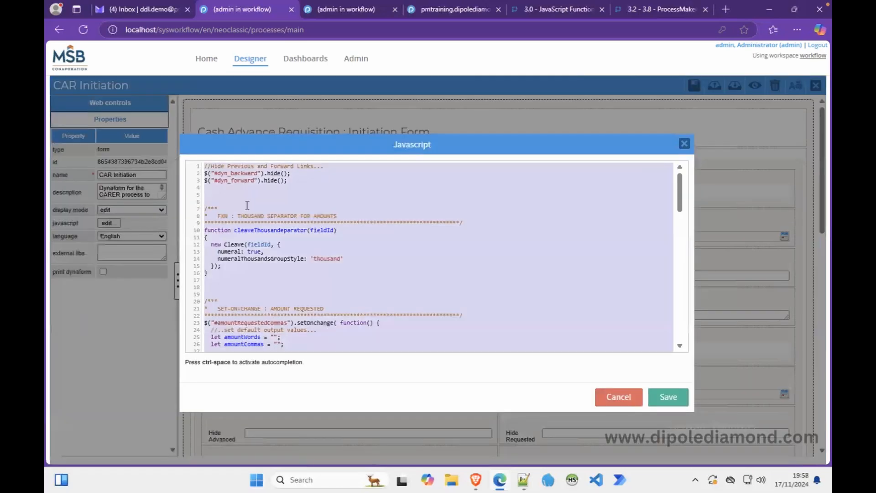
left_click(626, 403)
left_click(815, 85)
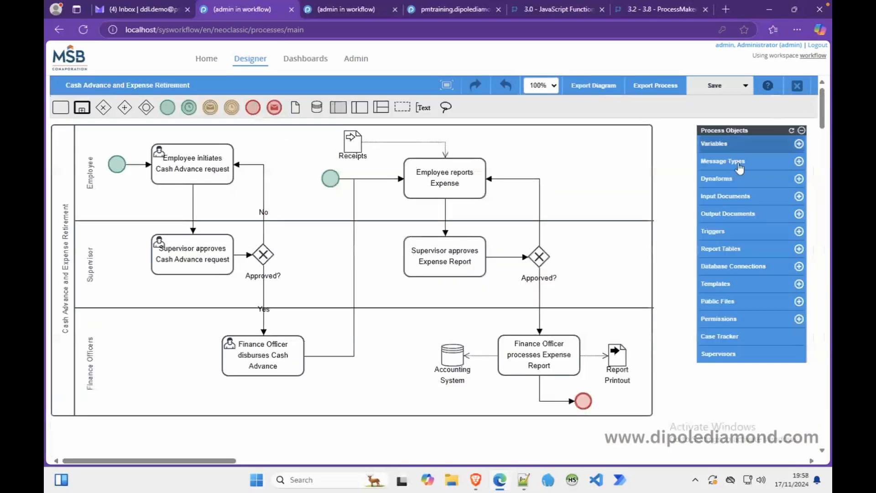
Paste the copied script into the CAR Approval Finance form's JavaScript editor.
left_click(710, 180)
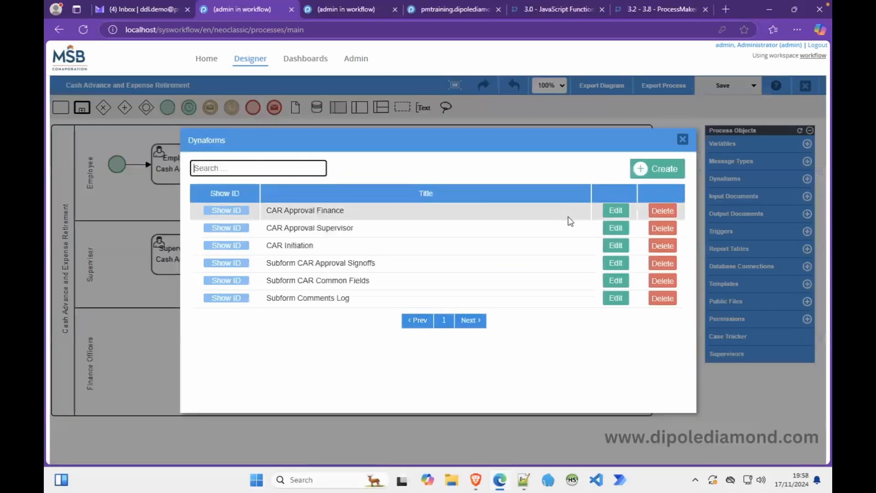
left_click(616, 211)
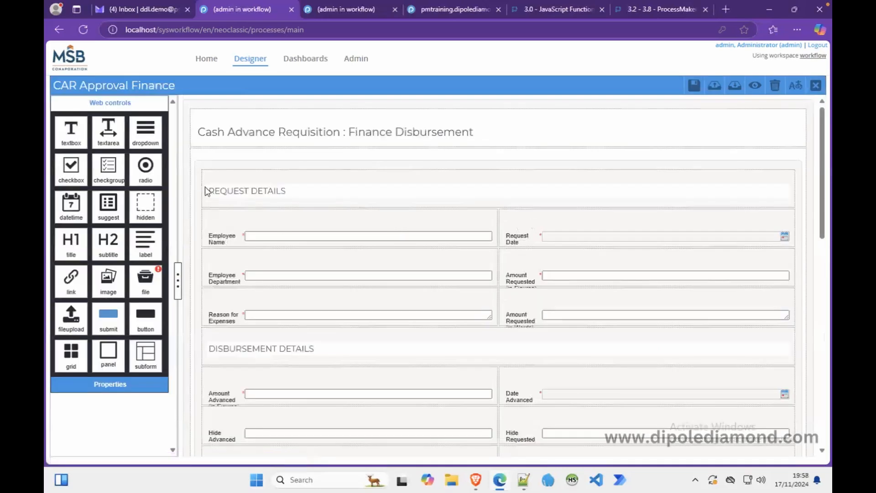
left_click(110, 214)
left_click(109, 222)
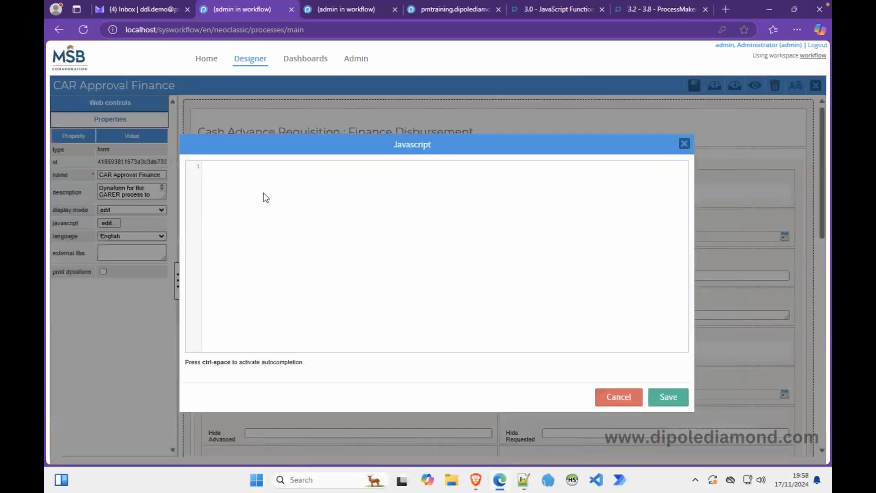
key("ctrl+v")
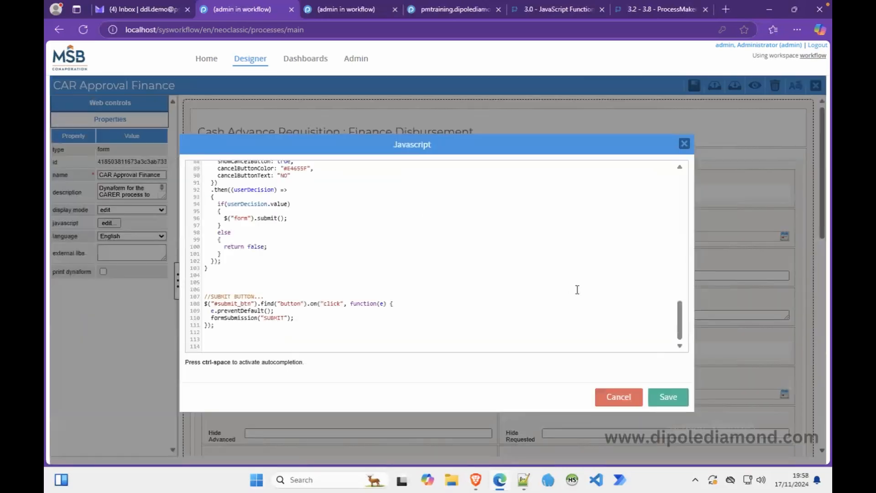
left_click_drag(679, 320, 661, 172)
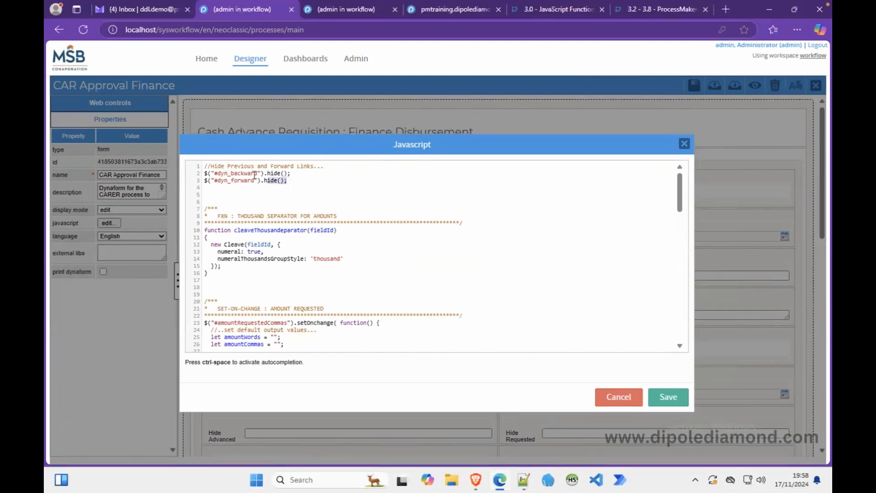
left_click_drag(289, 180, 195, 163)
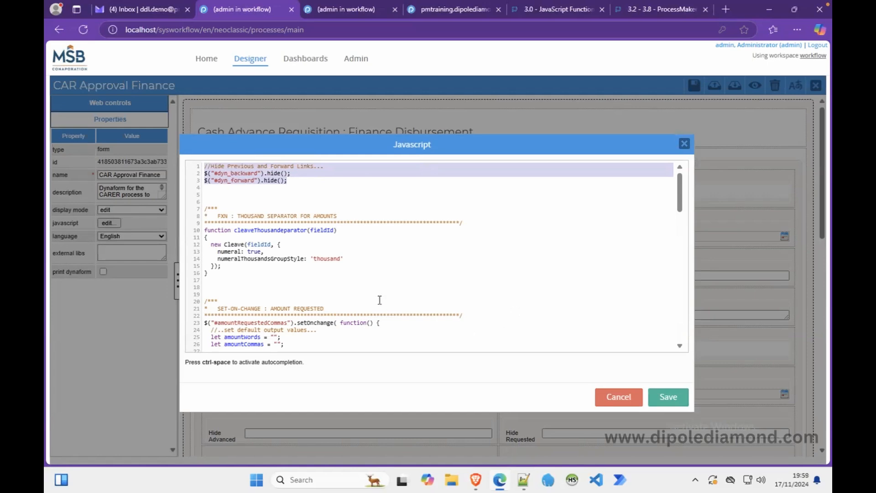
Save the form script, then select the Amount Advanced field's id amountAdvancedCommas in a widened Properties panel.
double_click(236, 322)
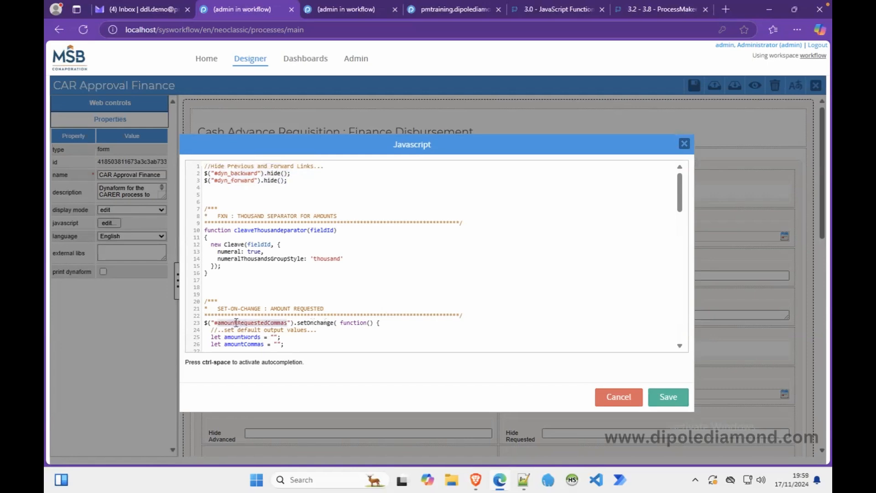
left_click(660, 393)
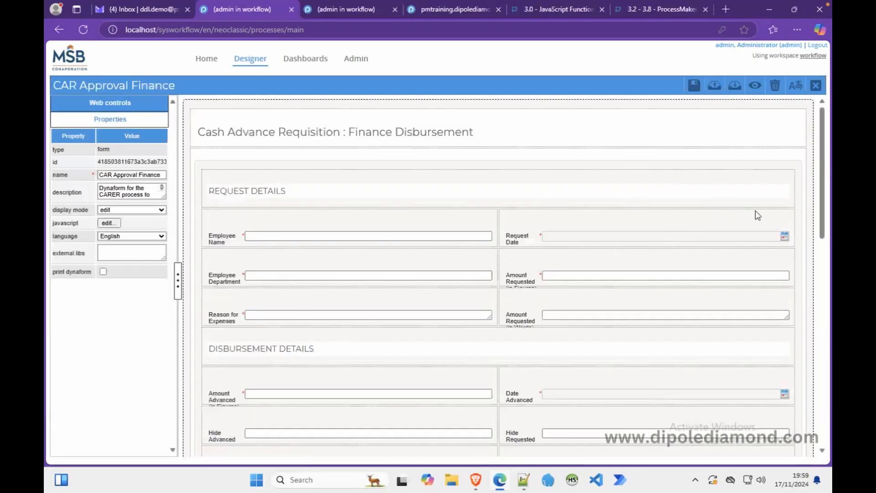
scroll(817, 228, "down", 3)
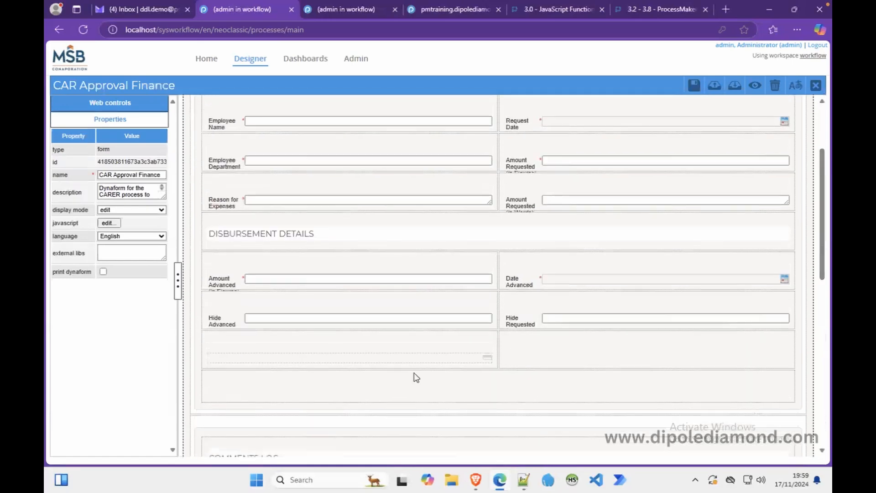
left_click(296, 278)
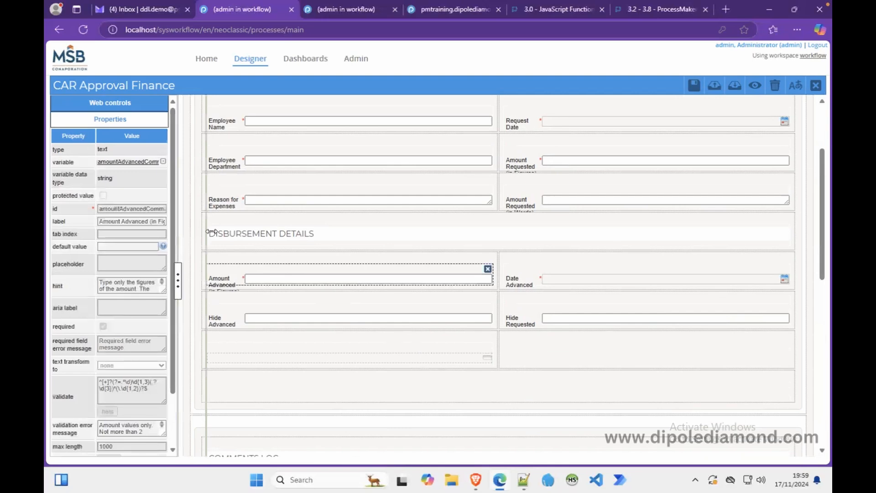
left_click_drag(208, 230, 248, 230)
double_click(139, 209)
key("ctrl+c")
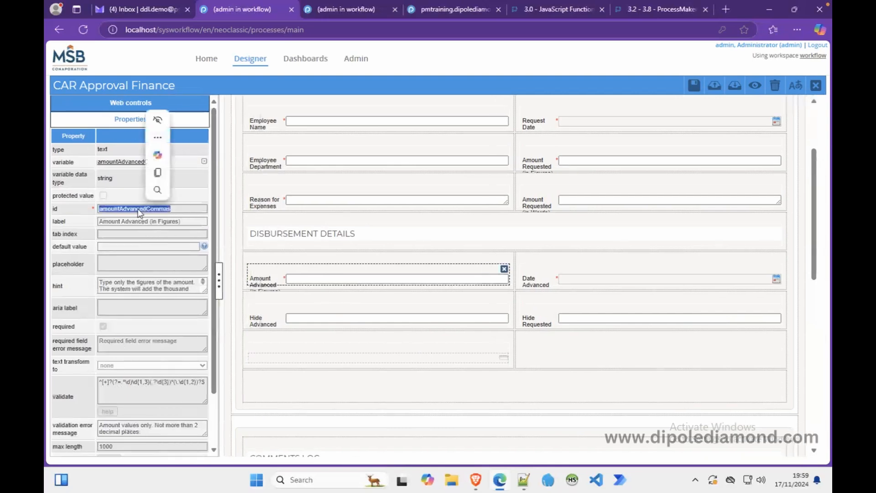
Change line 23 of the form JavaScript to amountAdvancedCommas and delete the amountWords declaration.
left_click(227, 208)
left_click(114, 223)
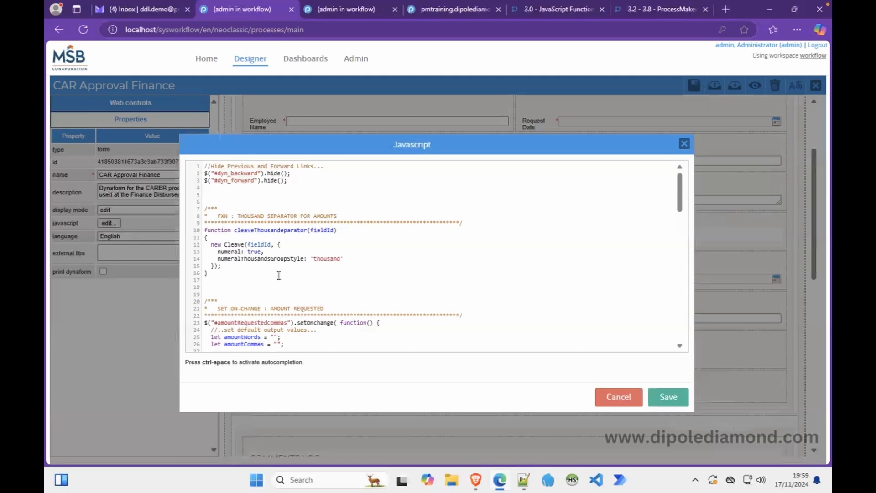
double_click(263, 322)
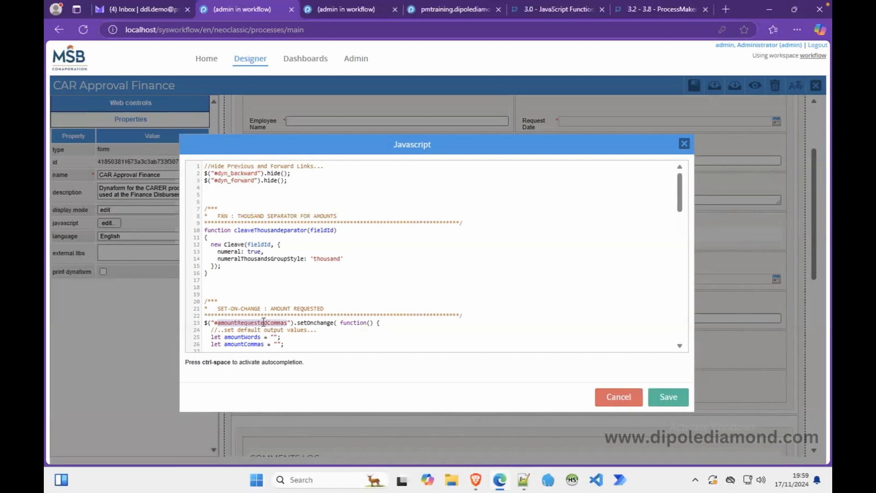
key("ctrl+v")
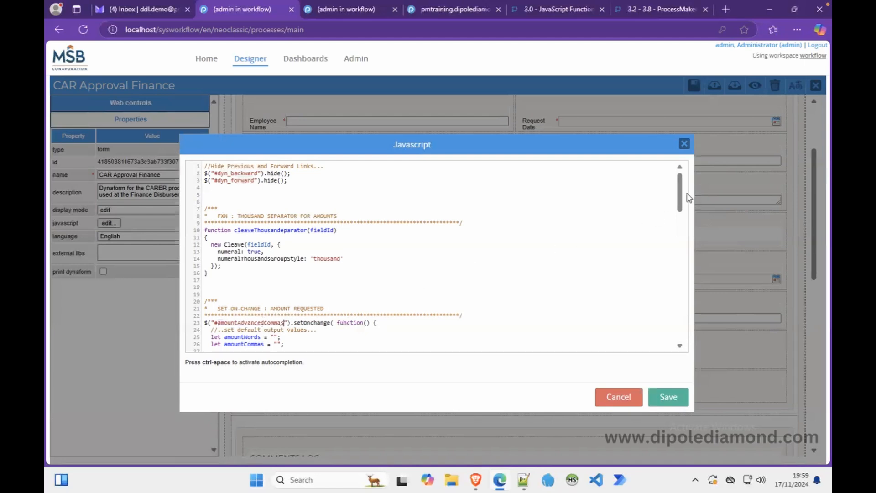
left_click_drag(679, 191, 687, 209)
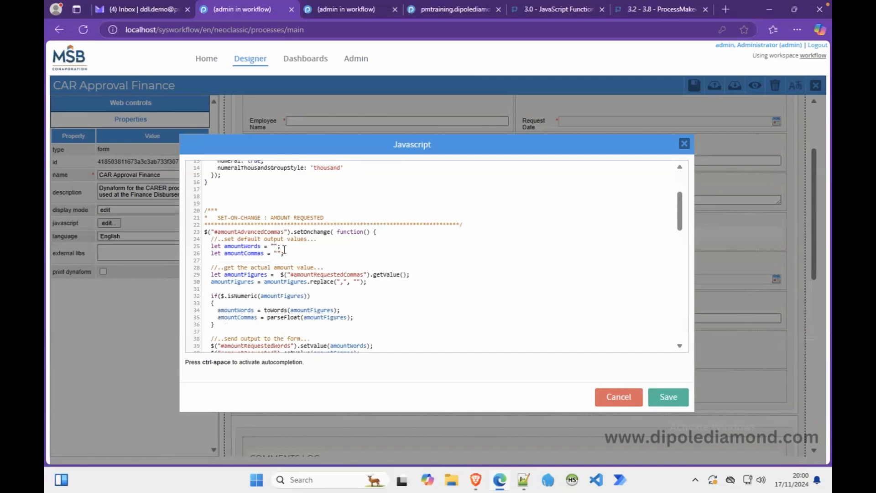
left_click_drag(329, 240, 332, 245)
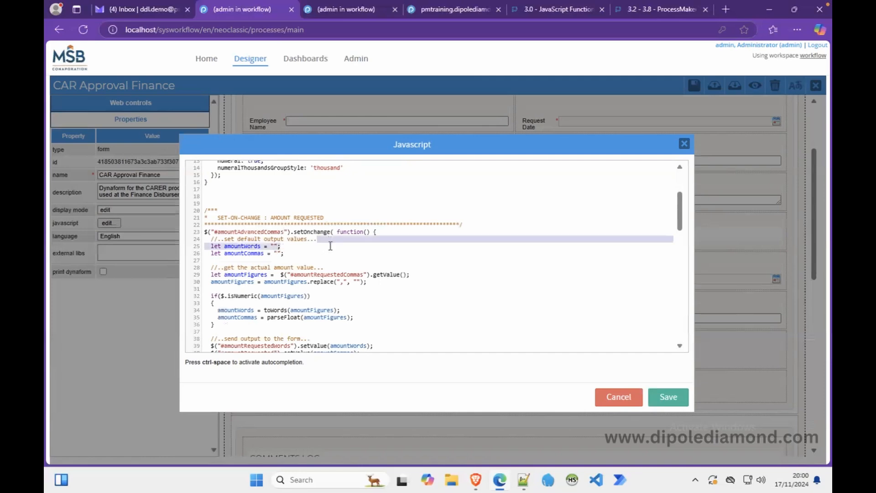
key("BackSpace")
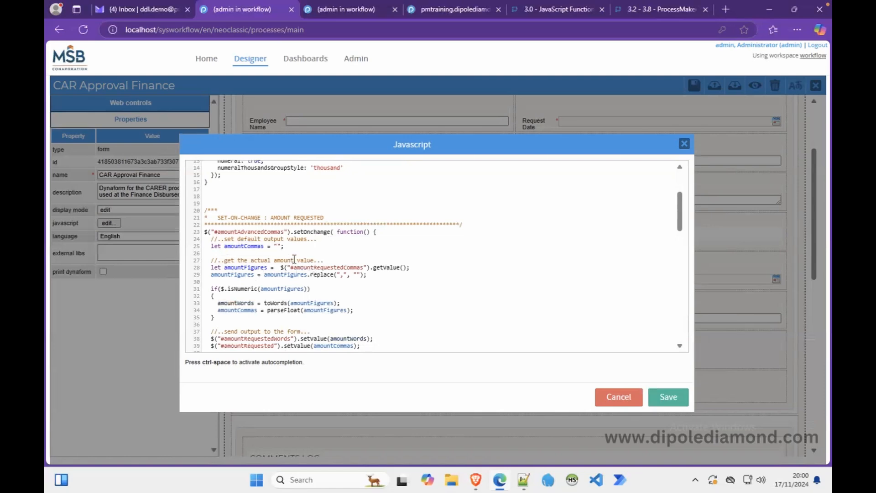
Change line 28 to read amountAdvancedCommas instead of amountRequestedCommas, undoing a mistaken edit.
double_click(321, 267)
key("ctrl+v")
type("2")
key("ctrl+z")
key("ctrl+z")
left_click(386, 254)
double_click(263, 233)
key("ctrl+c")
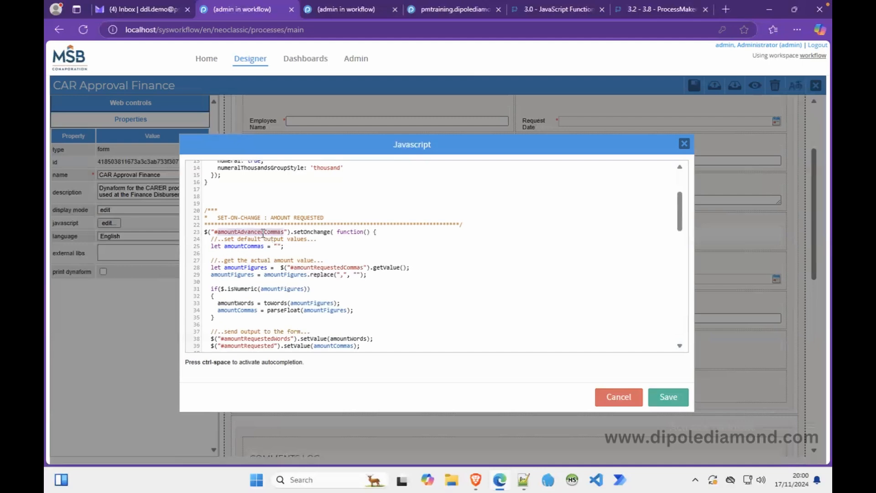
double_click(315, 268)
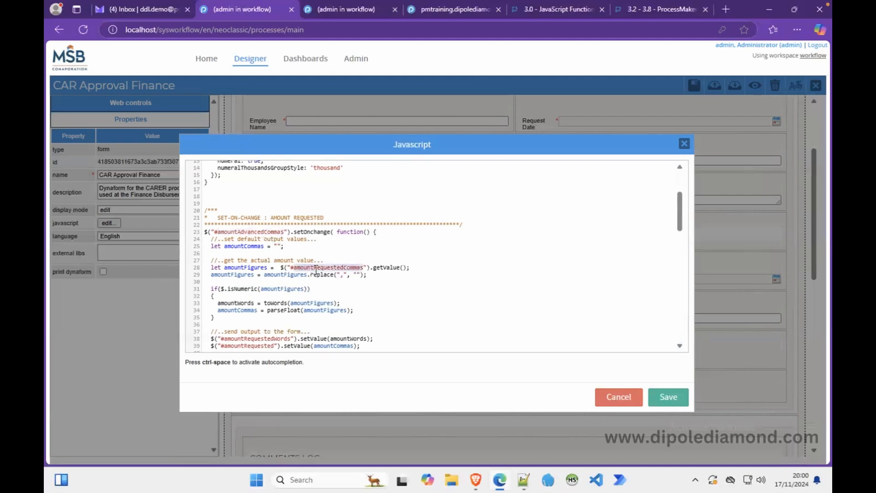
key("ctrl+v")
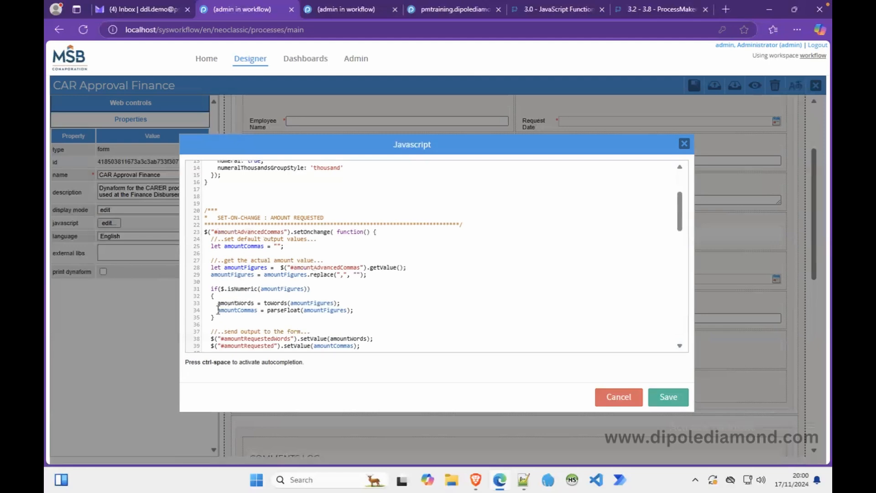
Delete the toWords conversion line and the amountRequestedWords output line.
left_click_drag(218, 311, 219, 303)
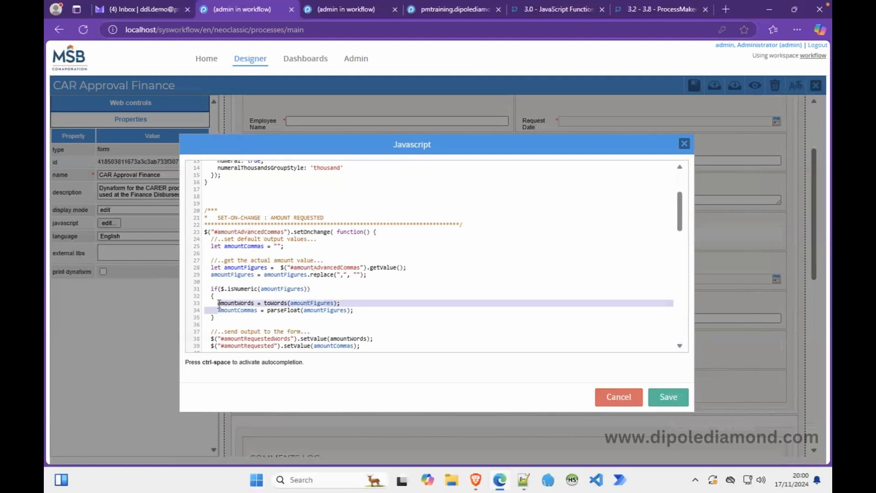
key("BackSpace")
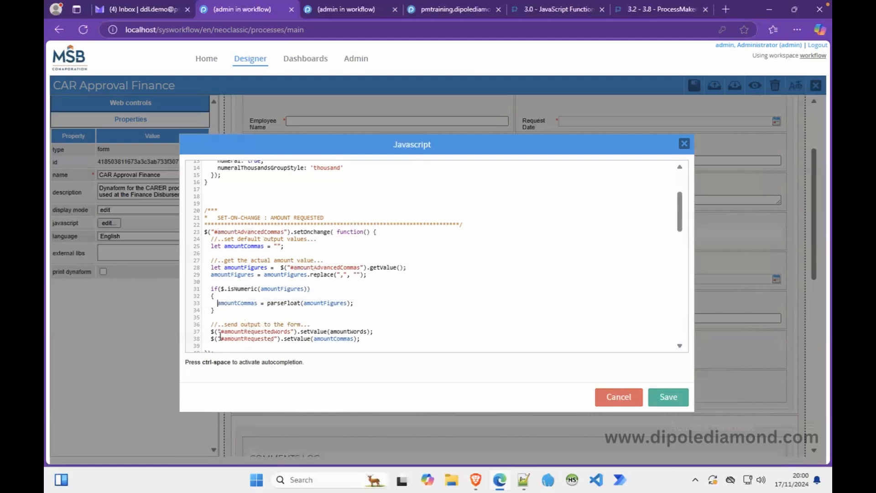
left_click(376, 331)
left_click_drag(377, 331, 378, 326)
key("BackSpace")
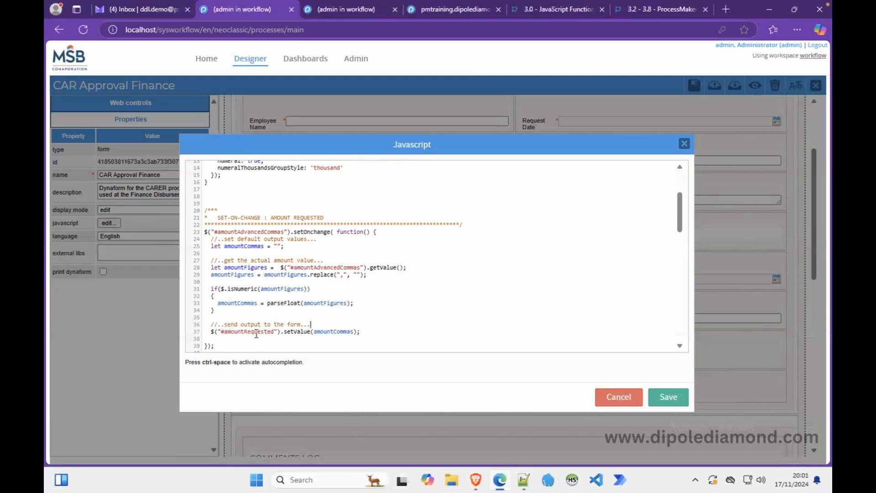
Save the script and select the Hide Advanced field's id, amountAdvanced.
left_click(666, 395)
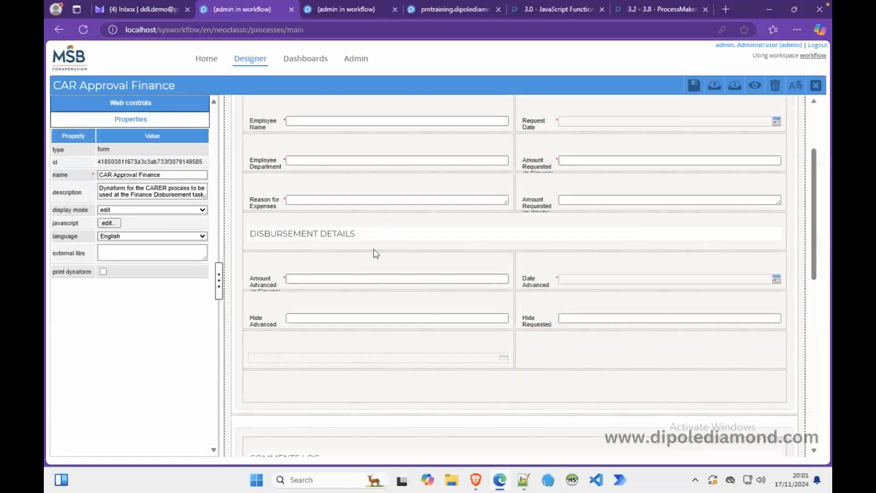
left_click(324, 318)
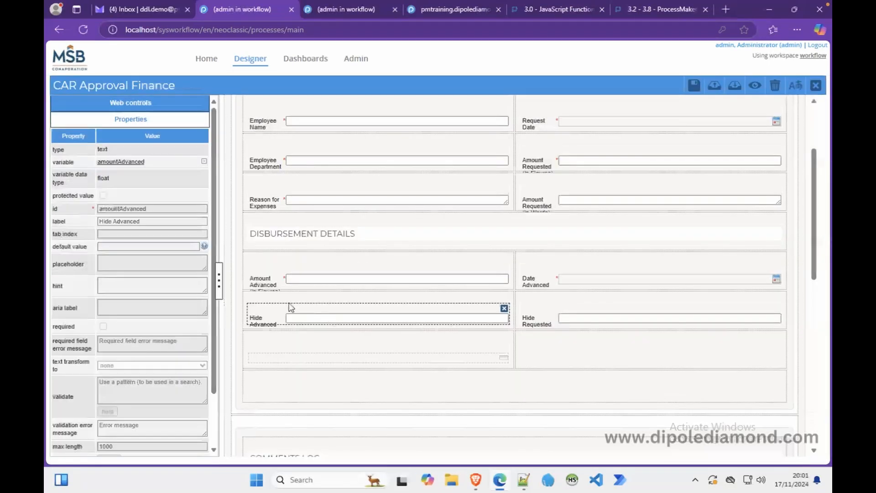
double_click(131, 209)
key("ctrl+c")
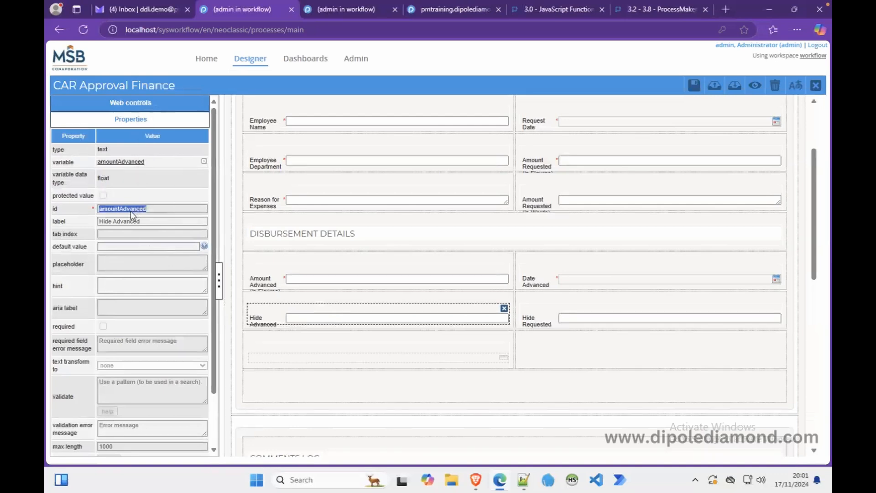
Replace amountRequested with amountAdvanced on line 37 of the form JavaScript.
left_click(233, 219)
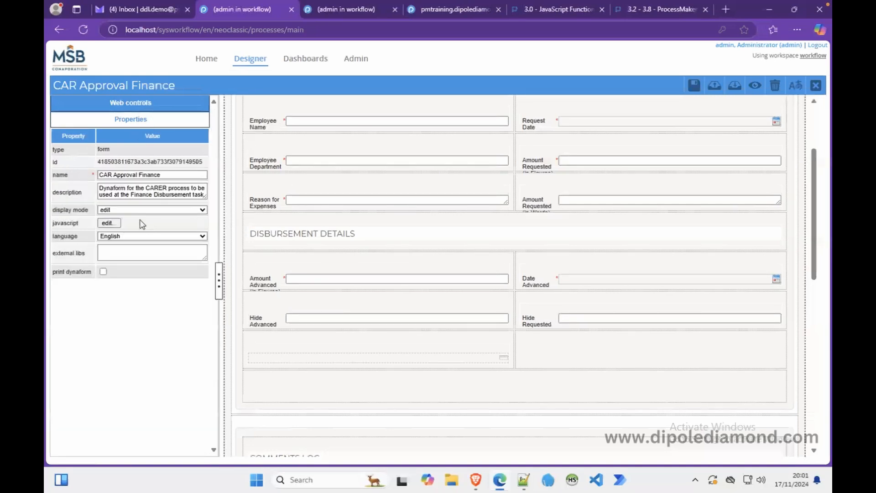
left_click(109, 223)
scroll(293, 263, "down", 3)
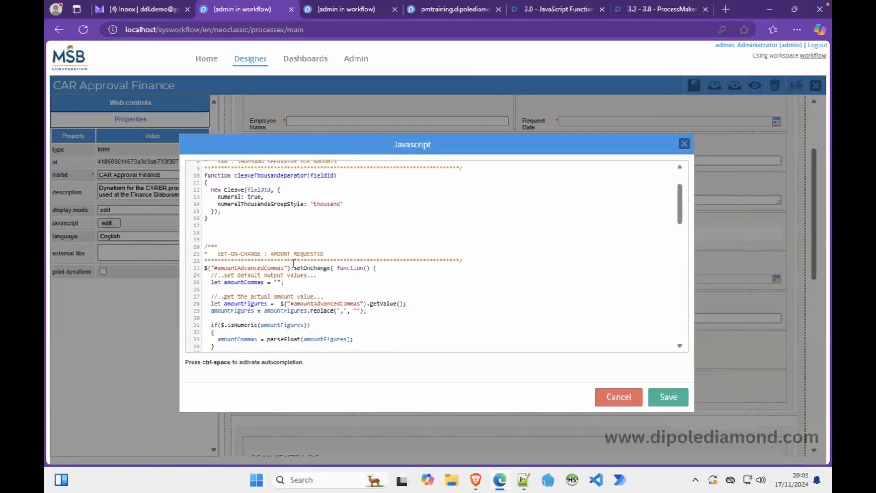
scroll(310, 328, "down", 3)
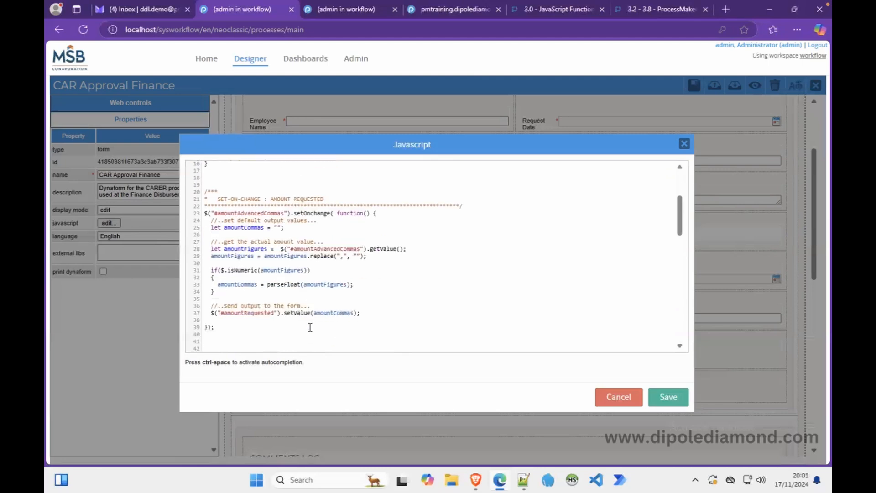
double_click(254, 314)
key("ctrl+v")
left_click(371, 291)
left_click_drag(680, 220, 690, 252)
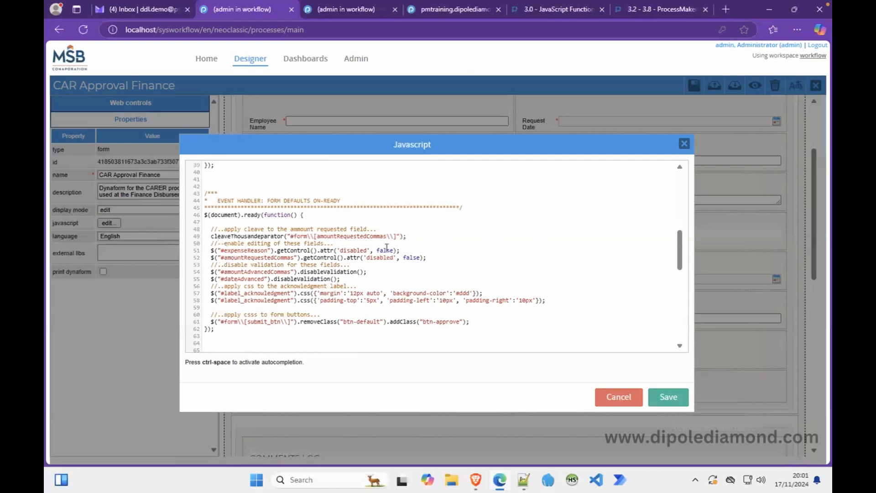
Replace amountRequestedCommas with amountAdvancedCommas in the cleave call and the enable-editing line.
left_click_drag(678, 251, 686, 204)
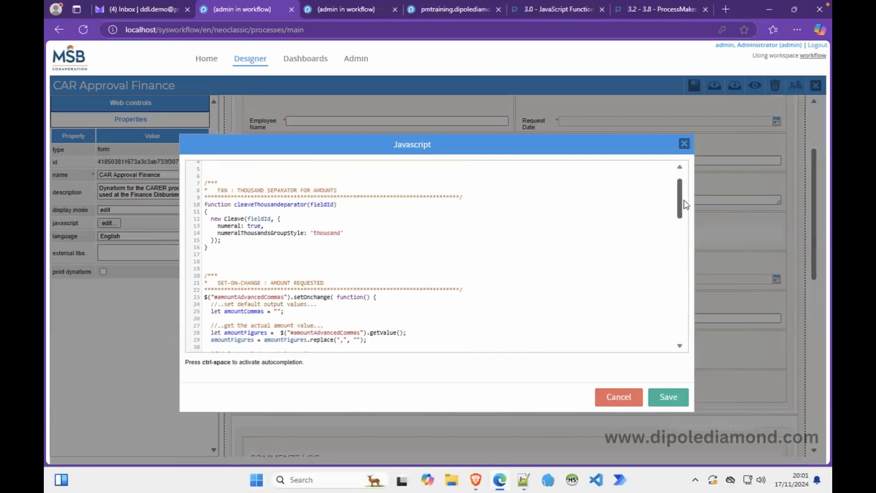
double_click(255, 297)
key("ctrl+c")
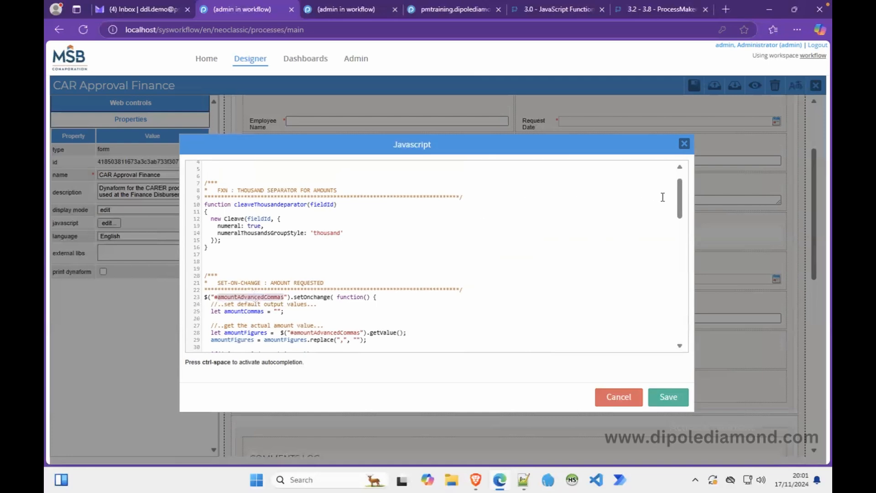
left_click_drag(682, 208, 679, 273)
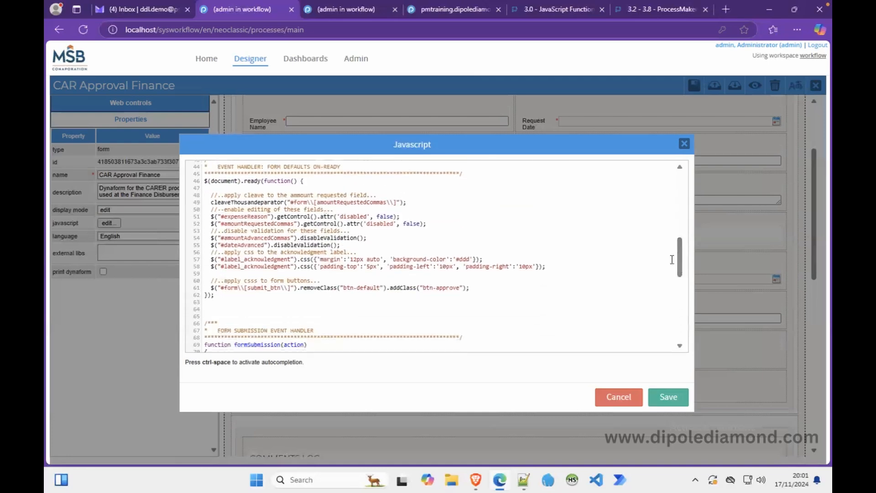
double_click(333, 203)
key("ctrl+v")
double_click(278, 223)
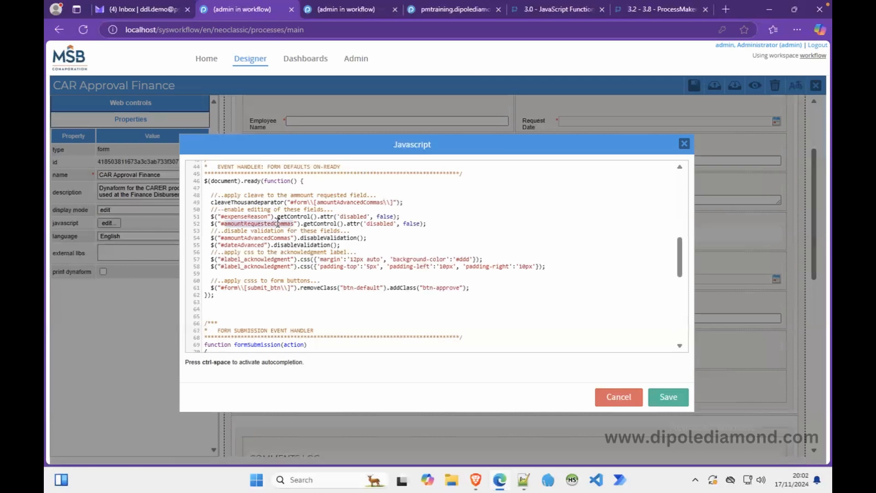
key("ctrl+v")
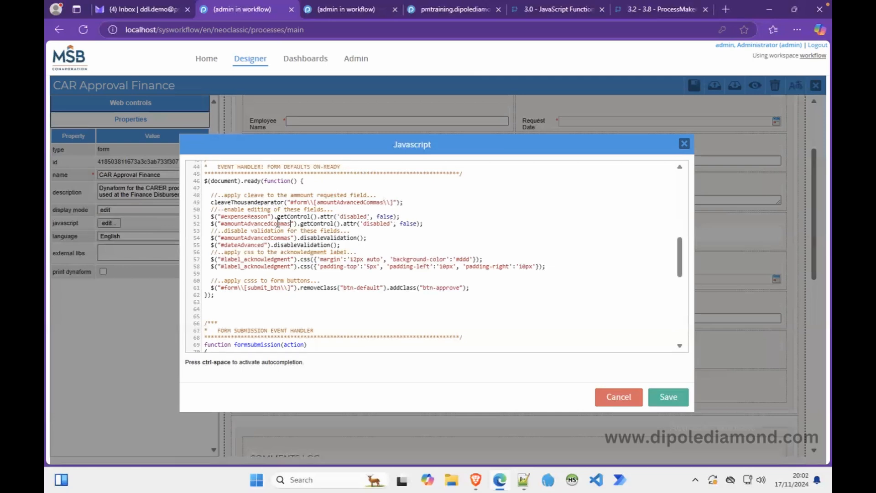
Delete the expenseReason enable line and the disable-validation lines for amountAdvancedCommas and dateAdvanced.
left_click(381, 211)
left_click_drag(382, 212, 403, 217)
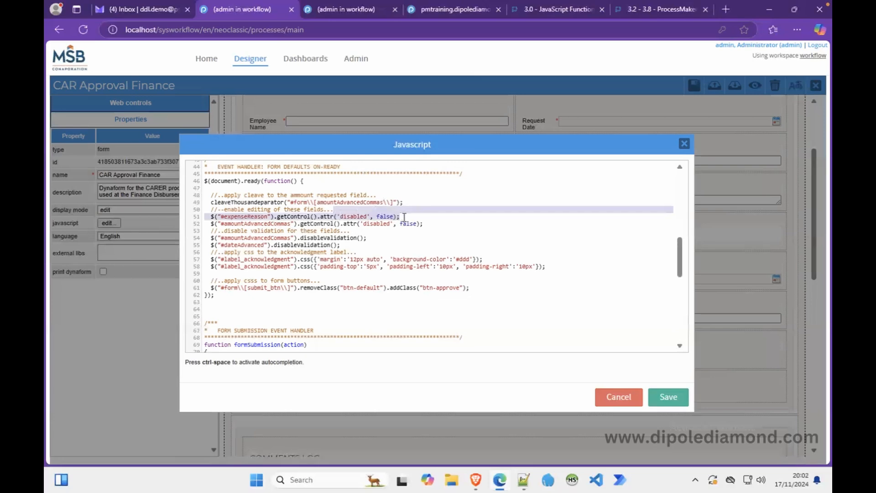
key("BackSpace")
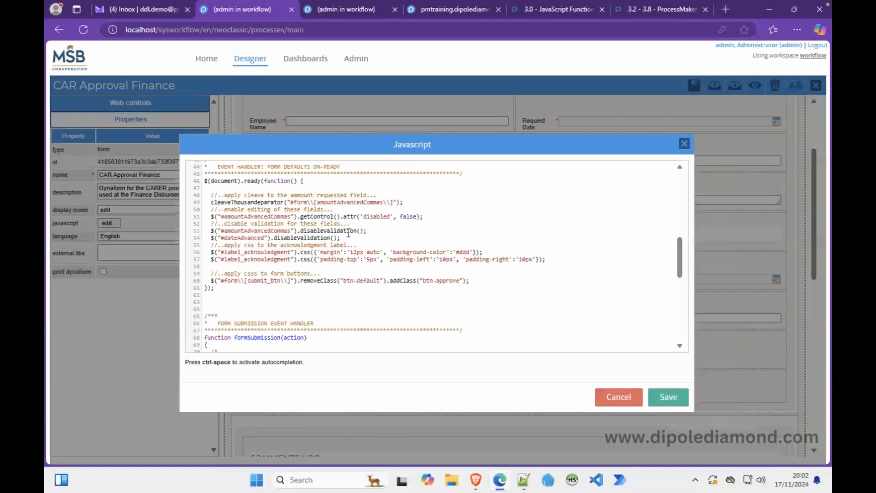
left_click(250, 224)
double_click(253, 231)
double_click(252, 238)
left_click_drag(430, 218, 424, 238)
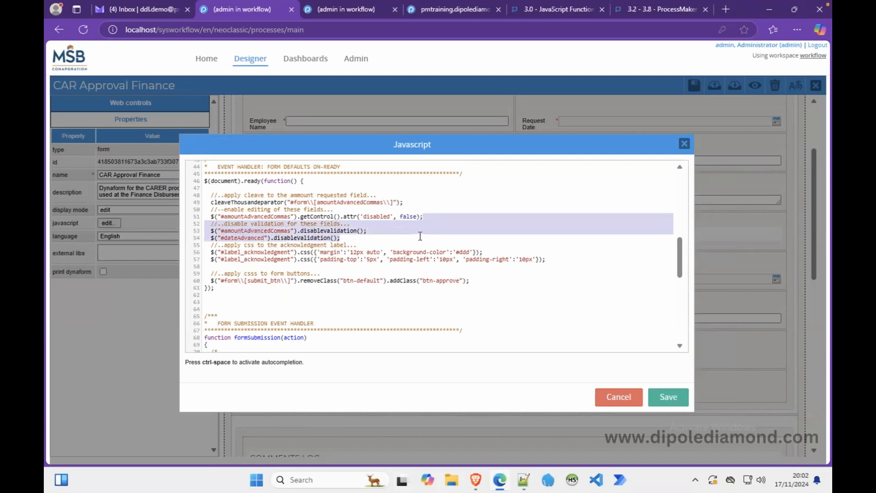
key("Delete")
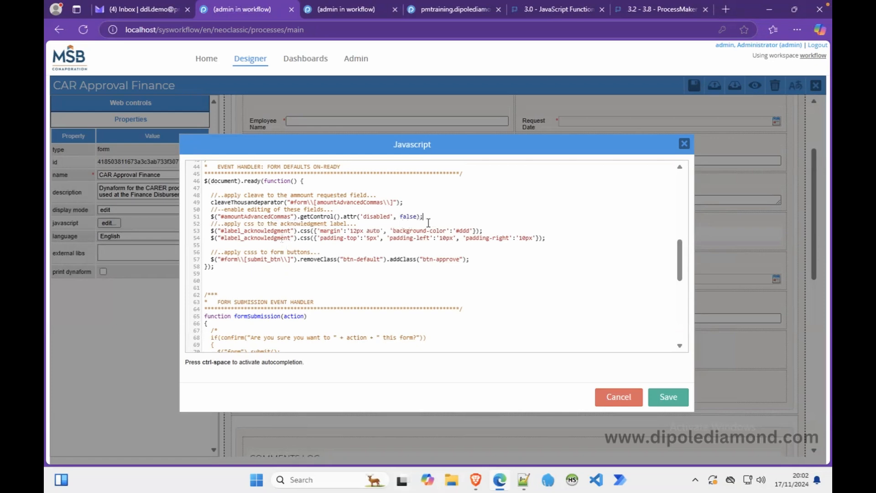
Remove the acknowledgment label styling lines and the leftover blank line.
left_click_drag(437, 218, 550, 238)
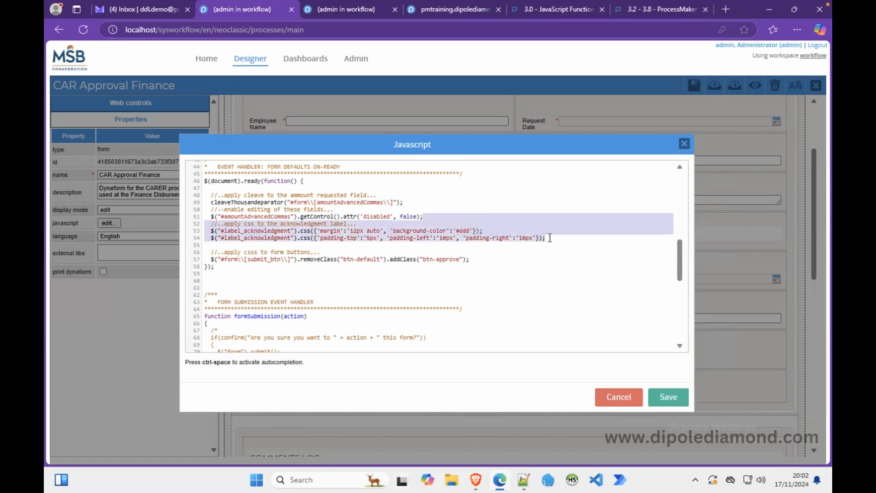
key("BackSpace")
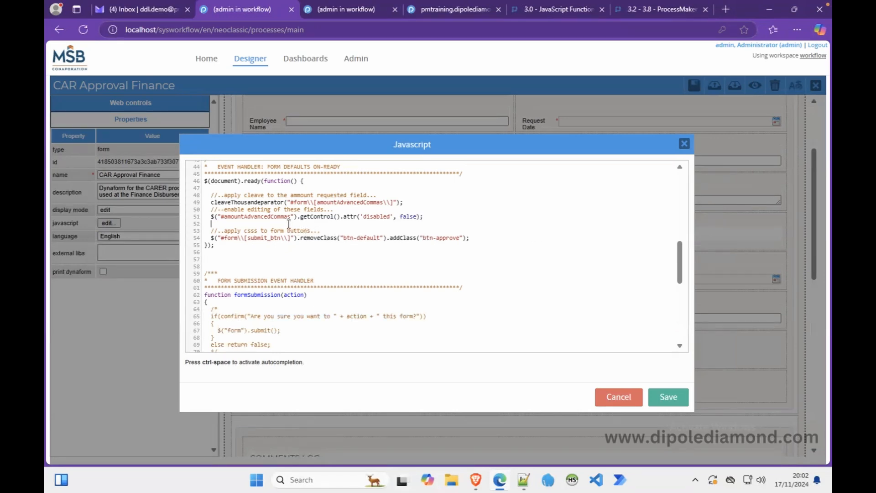
key("BackSpace")
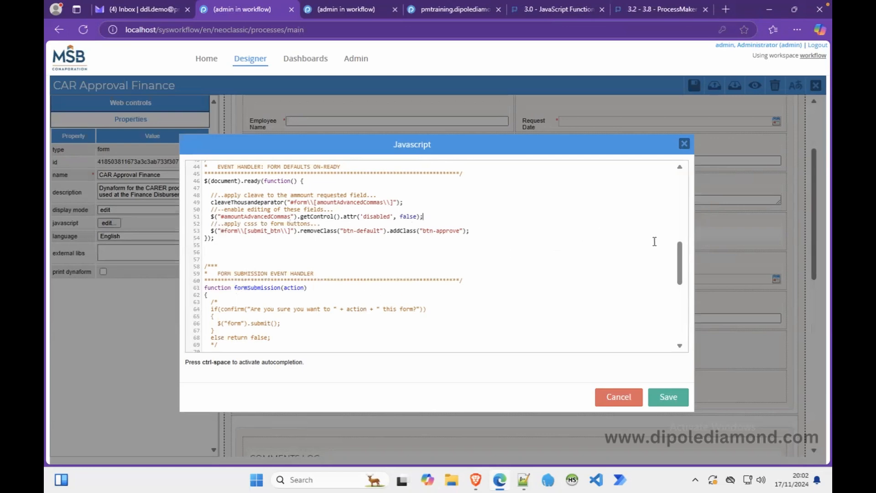
Delete the commented-out confirm block, leaving only the swal confirmation, and fix its indentation.
left_click_drag(680, 263, 679, 283)
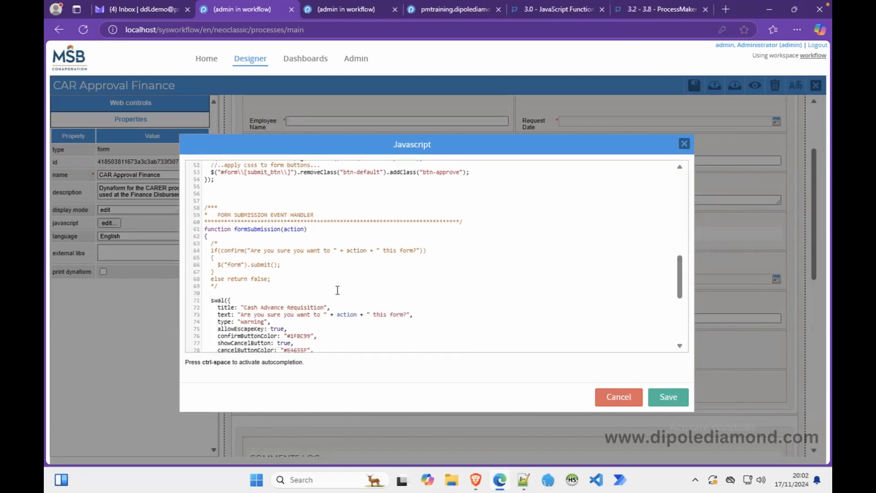
left_click_drag(209, 299, 211, 245)
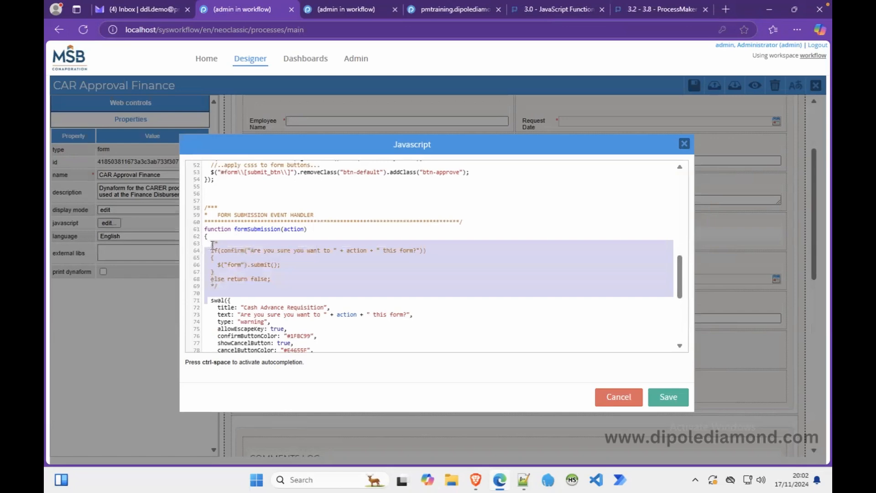
key("Delete")
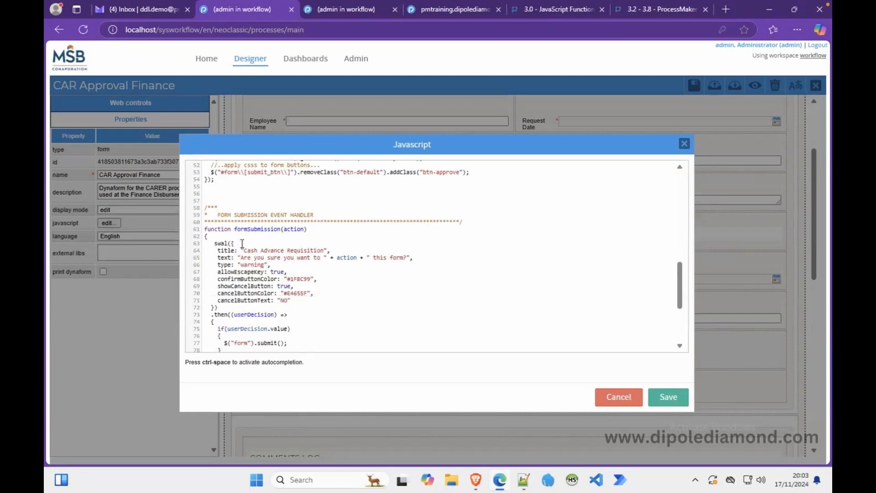
key("BackSpace")
key("BackSpace")
left_click_drag(680, 274, 685, 308)
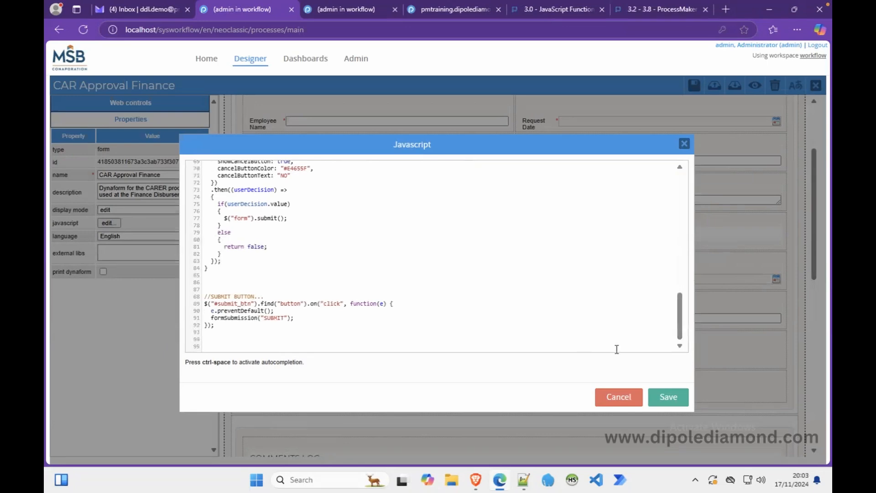
Save the script and preview the Finance Disbursement form, trying the Amount Advanced (in Figures) field.
left_click(667, 398)
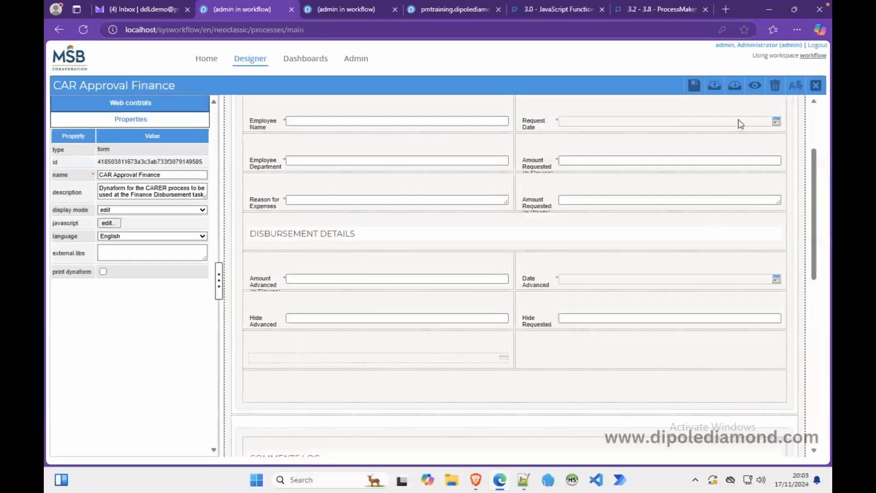
left_click(755, 86)
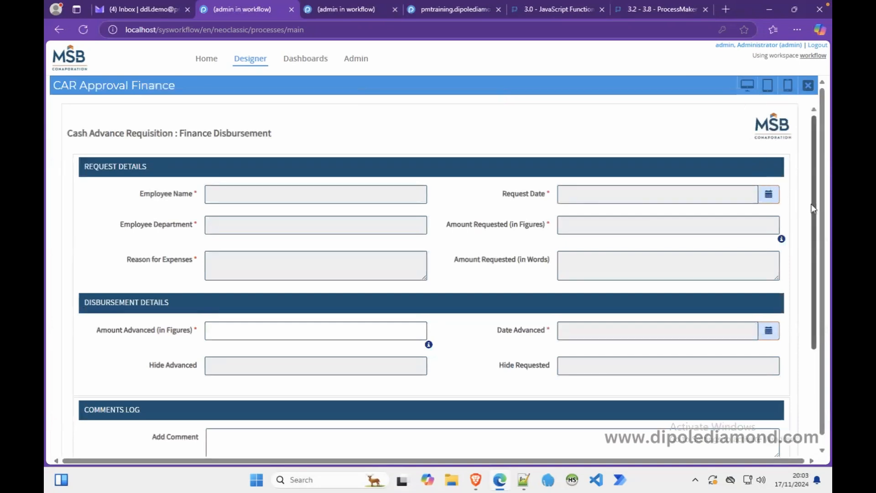
left_click(327, 332)
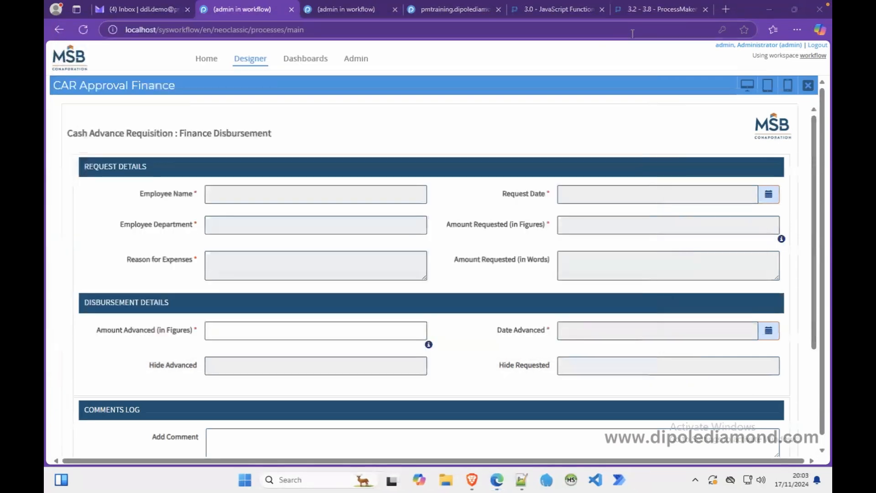
left_click_drag(815, 157, 816, 247)
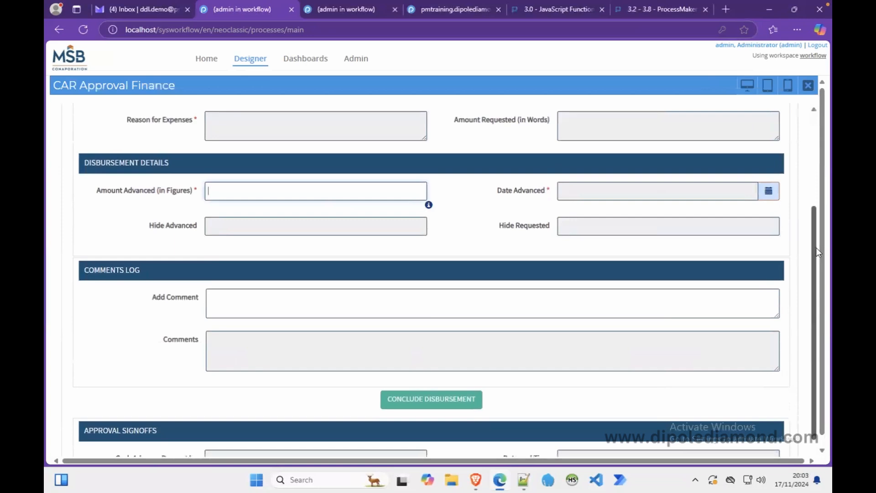
scroll(811, 247, "down", 1)
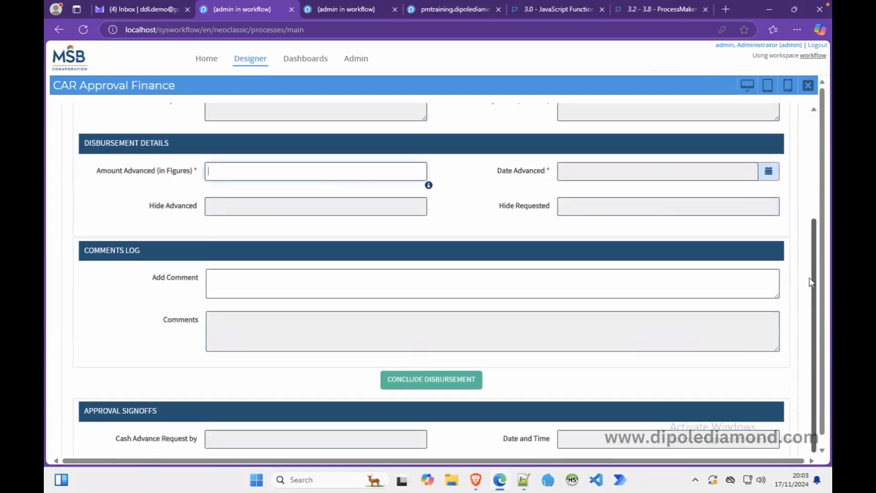
scroll(805, 255, "up", 6)
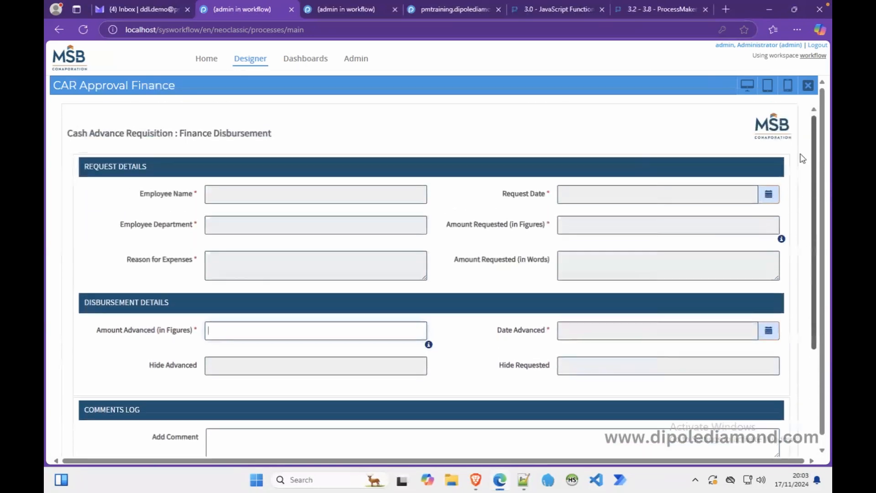
left_click(807, 87)
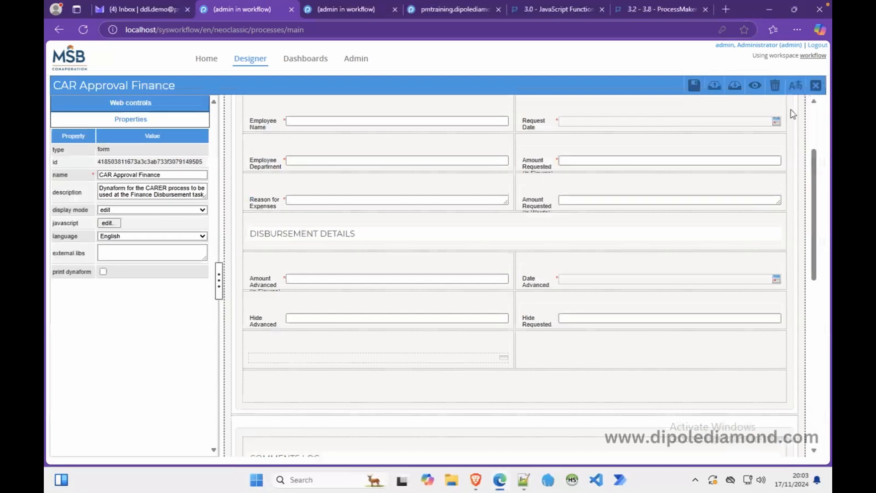
left_click_drag(817, 157, 816, 116)
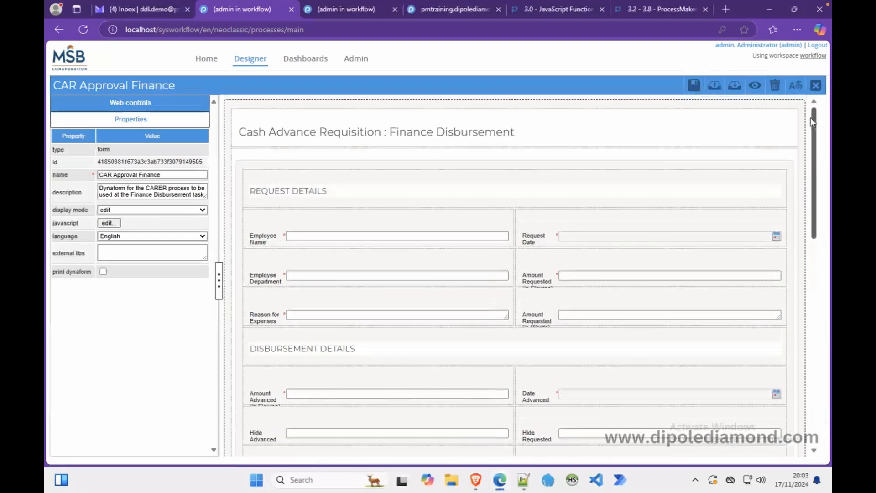
Add CAR Approval Finance as the first step of the Finance Officer disbursement task.
left_click(815, 87)
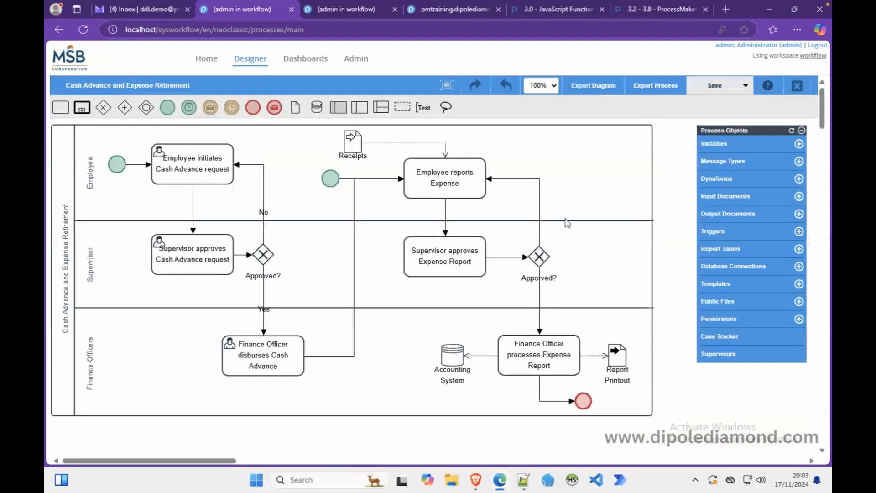
right_click(276, 361)
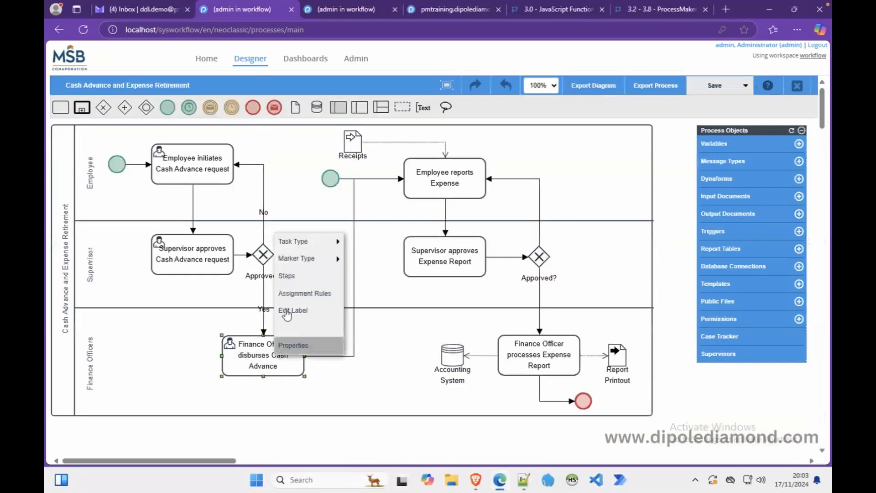
left_click(292, 276)
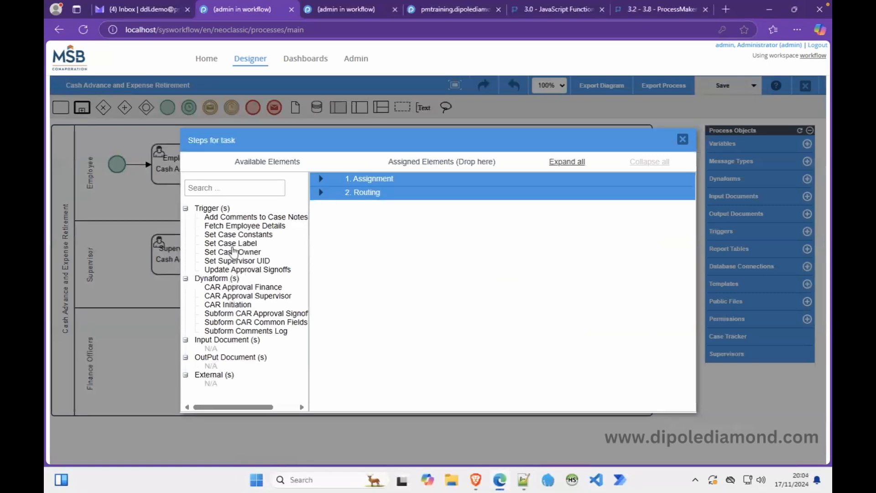
left_click_drag(223, 284, 389, 225)
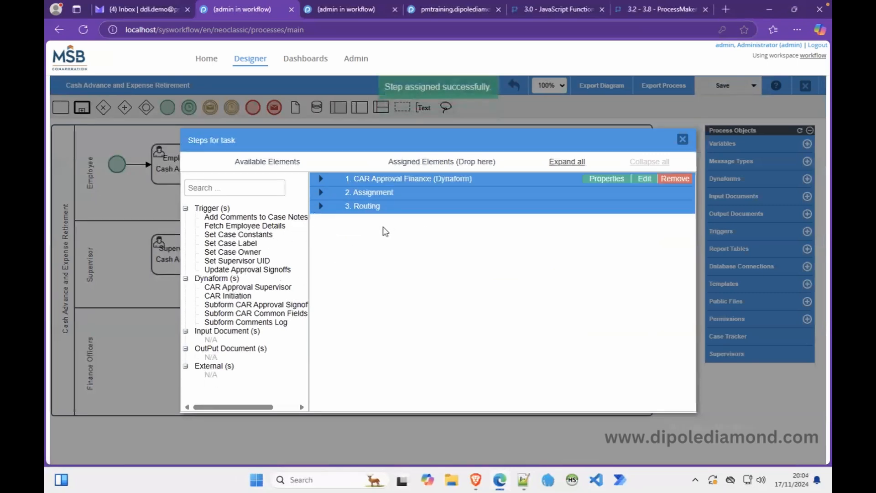
Run Add Comments to Case Notes before routing and Update Approval Signoffs after routing.
left_click(320, 207)
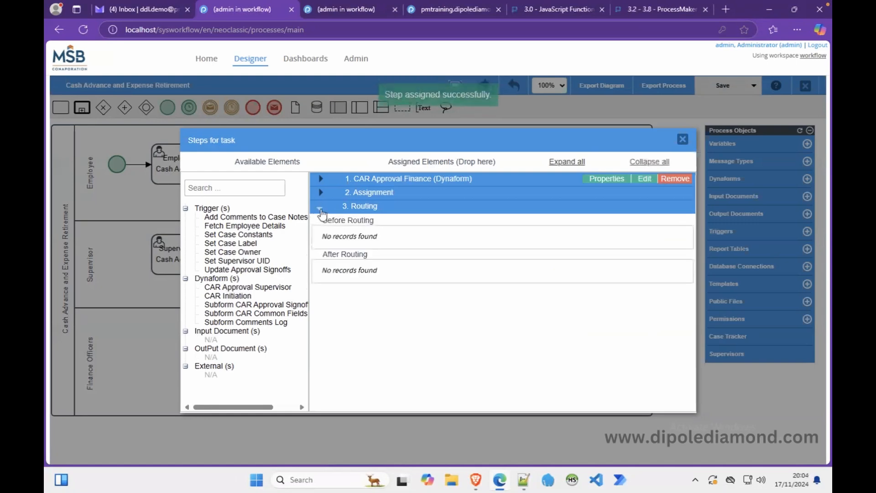
left_click_drag(252, 219, 378, 247)
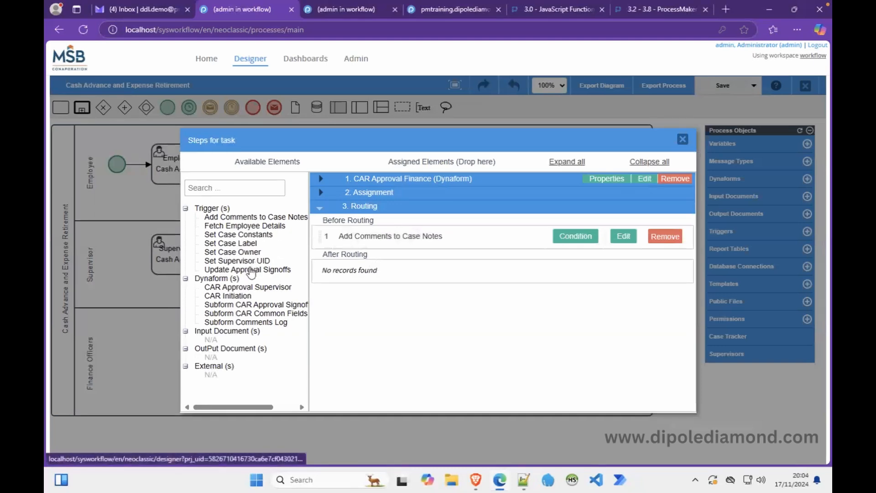
left_click_drag(250, 273, 386, 272)
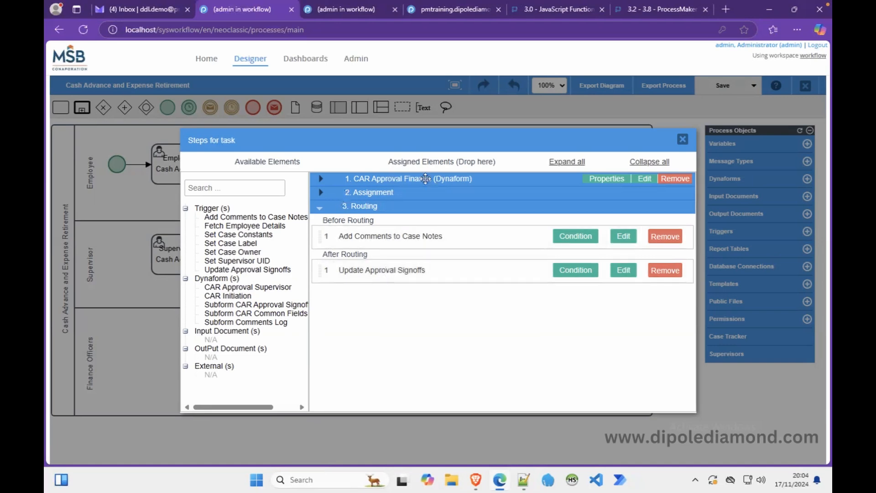
left_click(643, 178)
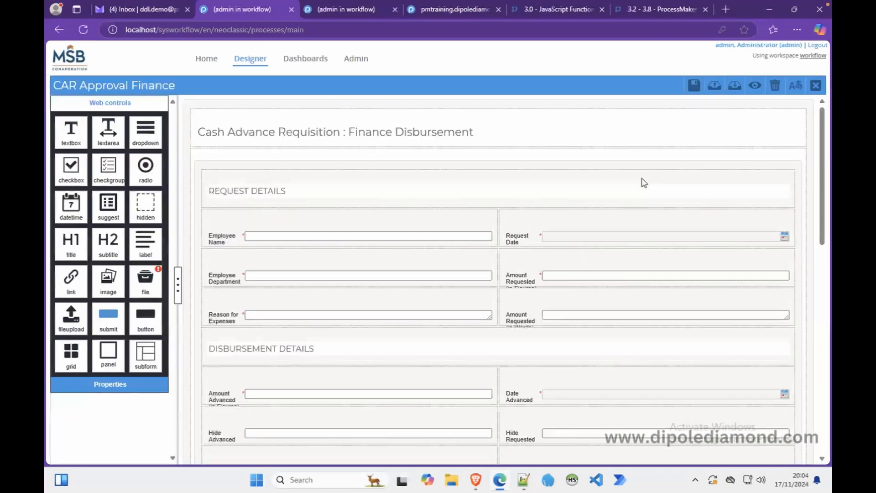
left_click(756, 88)
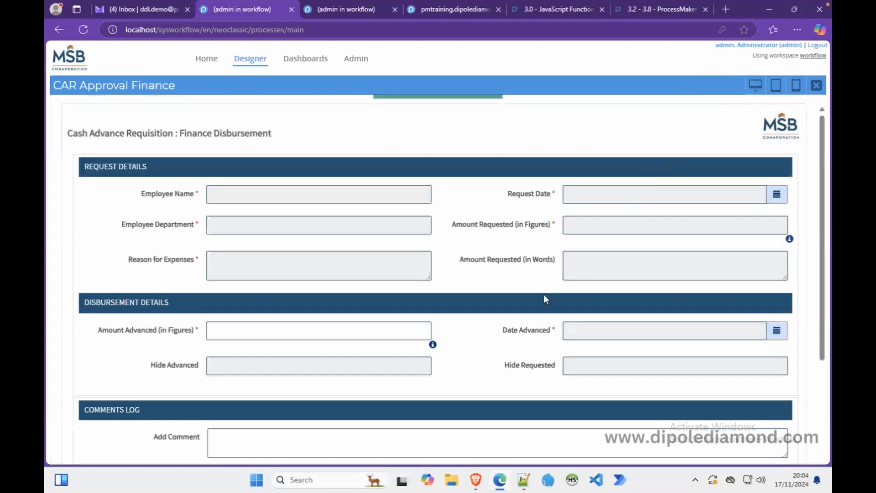
left_click(300, 337)
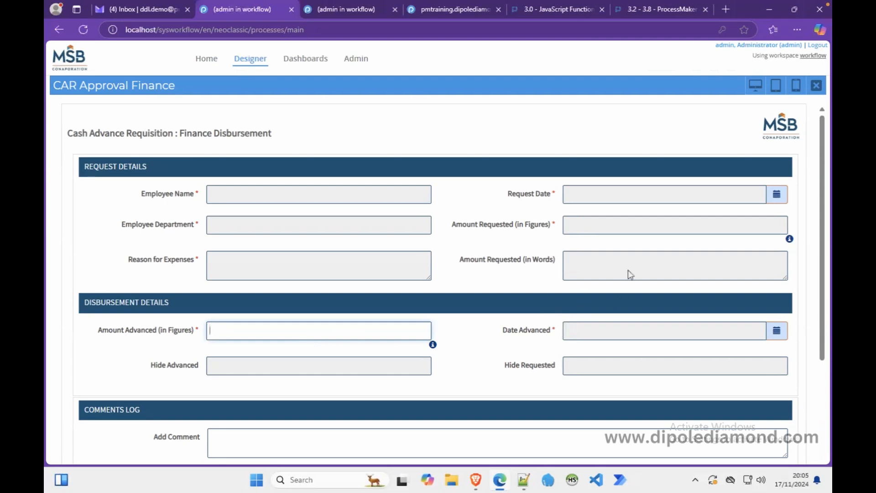
left_click(815, 89)
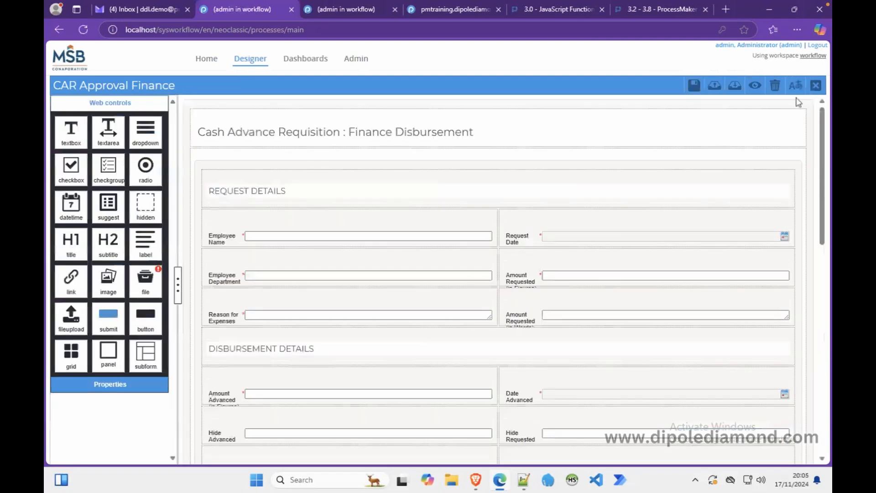
left_click(814, 89)
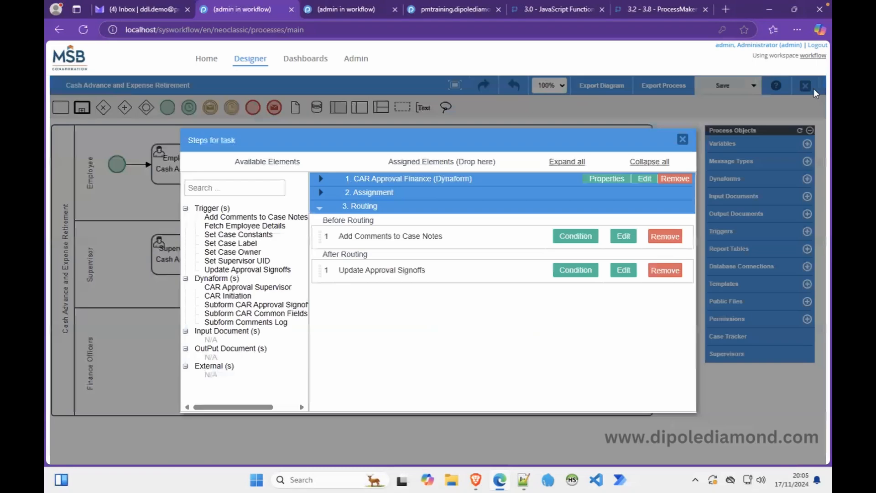
Create and save trigger 'Preset the Amount Advanced', described as presetting fields used at the Finance Disbursement task.
left_click(682, 139)
left_click(708, 231)
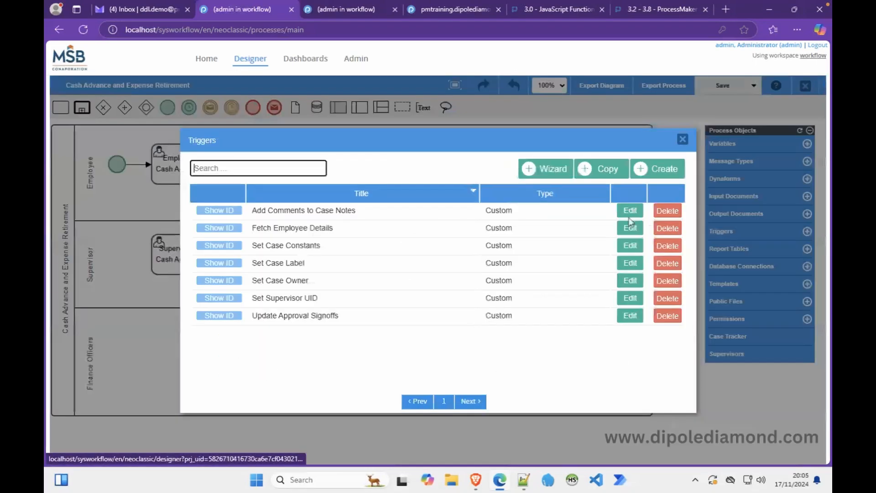
left_click(661, 172)
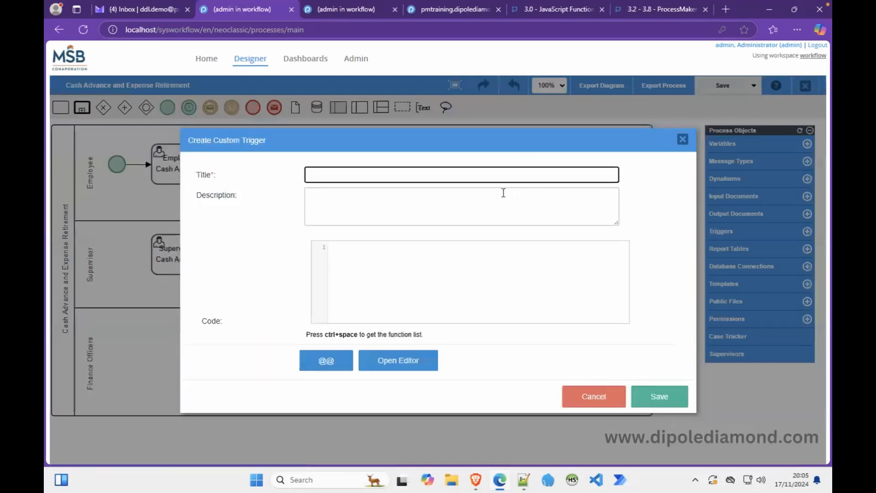
type("Preset the Amount Advanced")
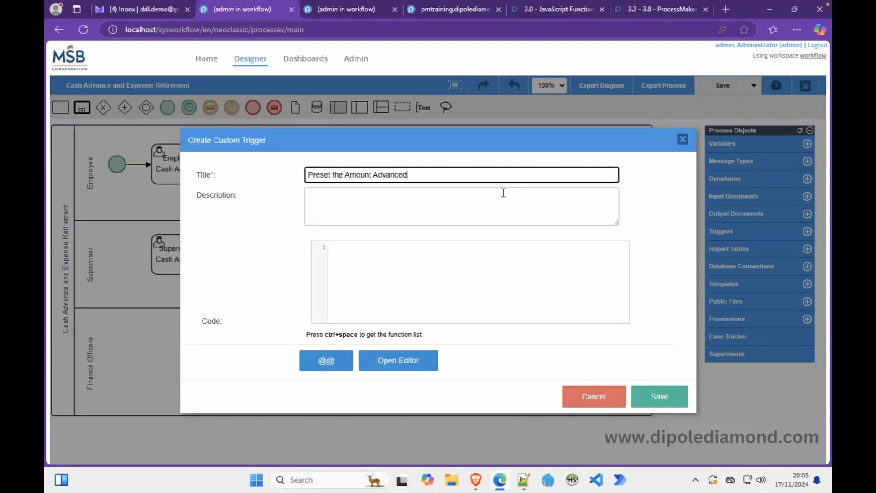
left_click(503, 207)
type("Tri")
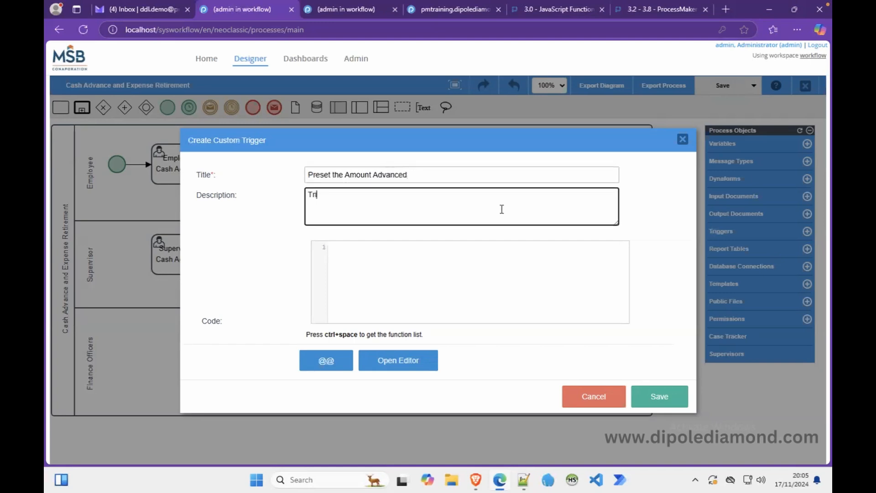
type("gger for the CARER process to preset")
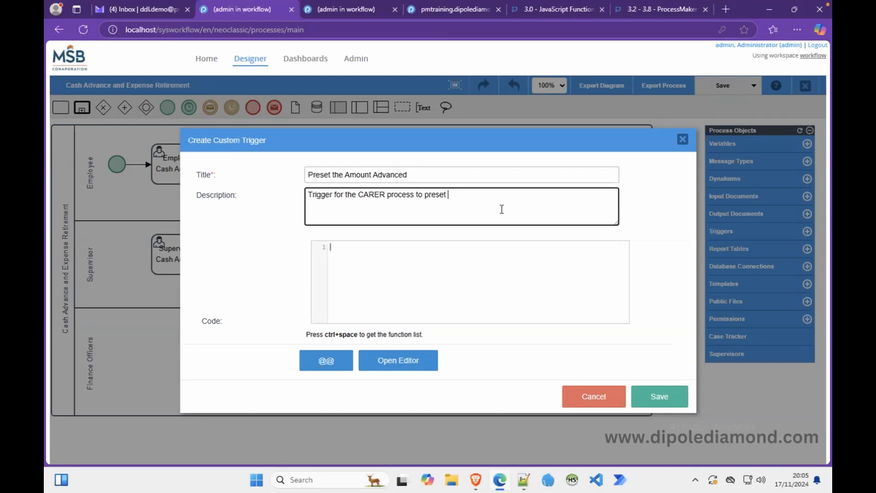
type(" the re")
key("BackSpace")
key("BackSpace")
key("Tab")
type("fields used at the Finance ")
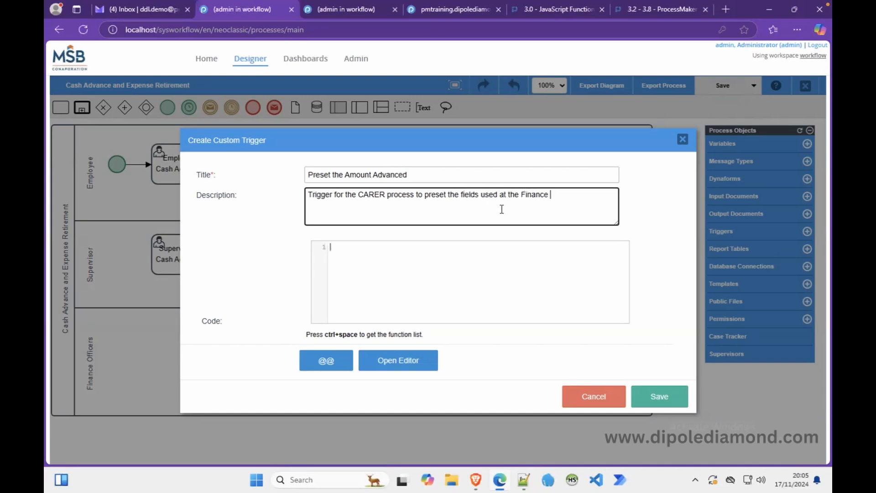
type("Disbursement taks")
key("BackSpace")
key("BackSpace")
key("BackSpace")
type("sk.")
left_click(657, 394)
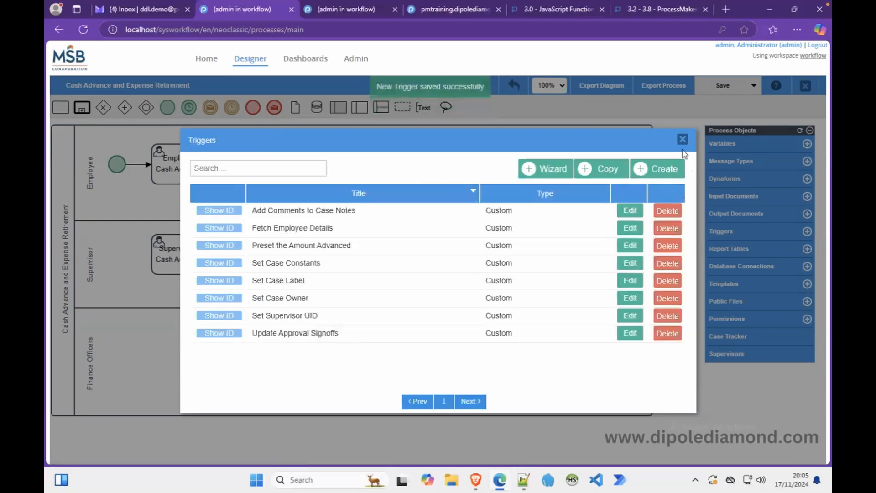
Run Preset the Amount Advanced before the CAR Approval Finance form and open the trigger's code.
left_click(683, 140)
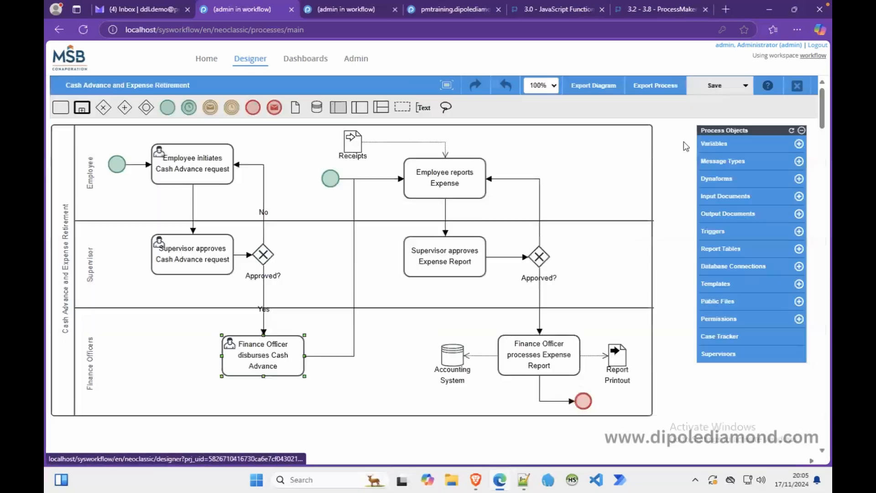
right_click(246, 361)
left_click(254, 278)
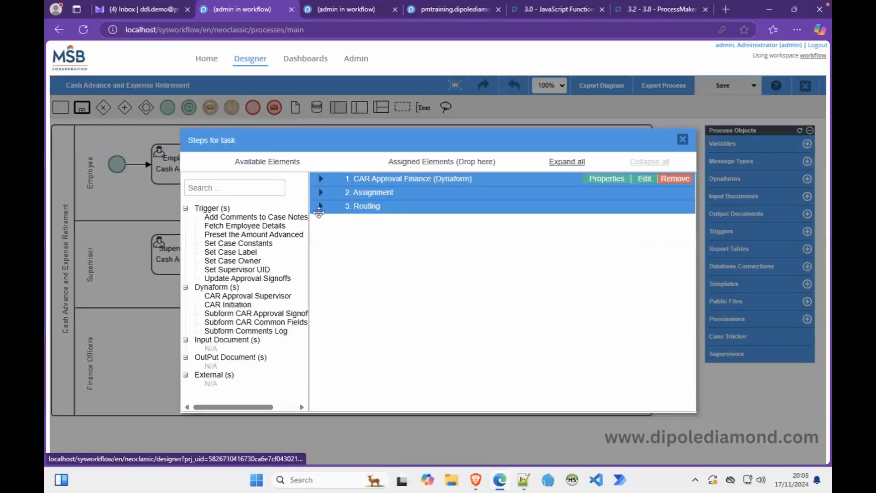
left_click(320, 179)
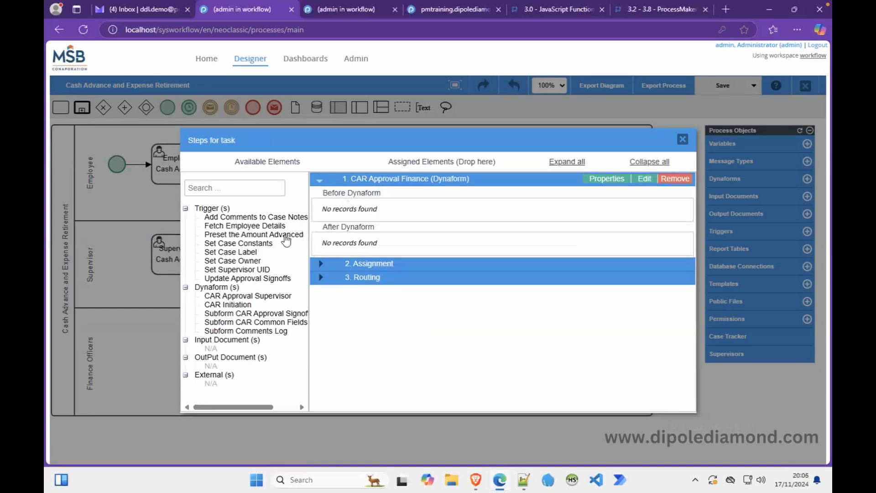
left_click_drag(249, 238, 365, 210)
left_click(623, 209)
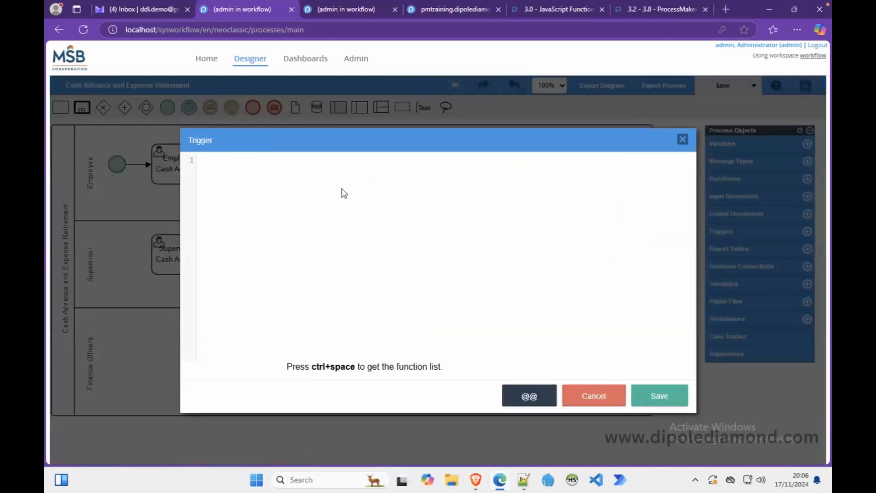
left_click(477, 480)
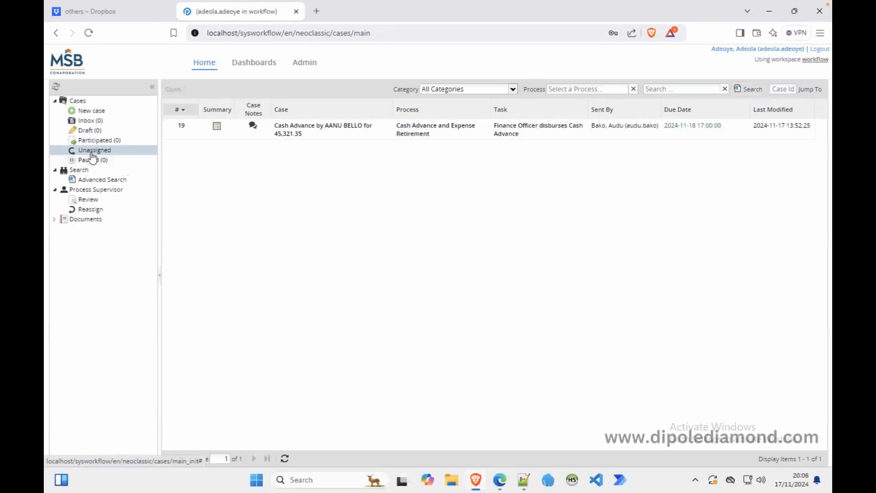
Claim unassigned case 19, confirm its Amount Advanced field is empty, and return to the trigger editor.
double_click(313, 131)
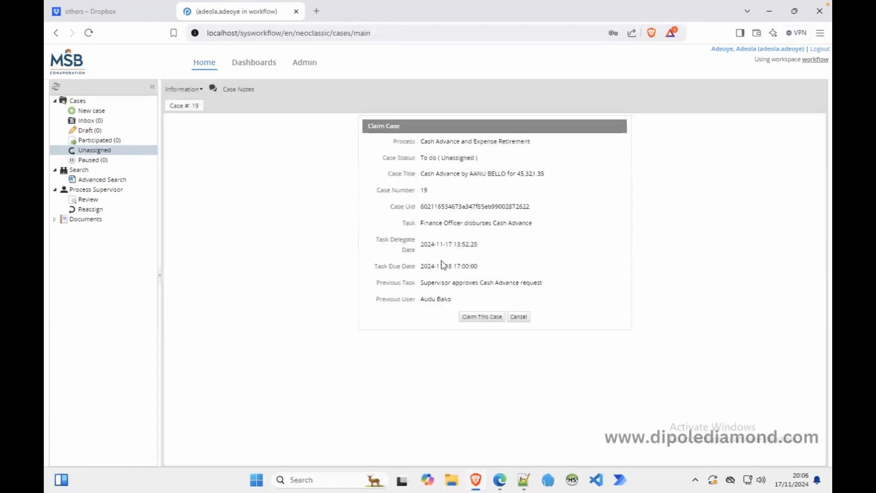
left_click(479, 316)
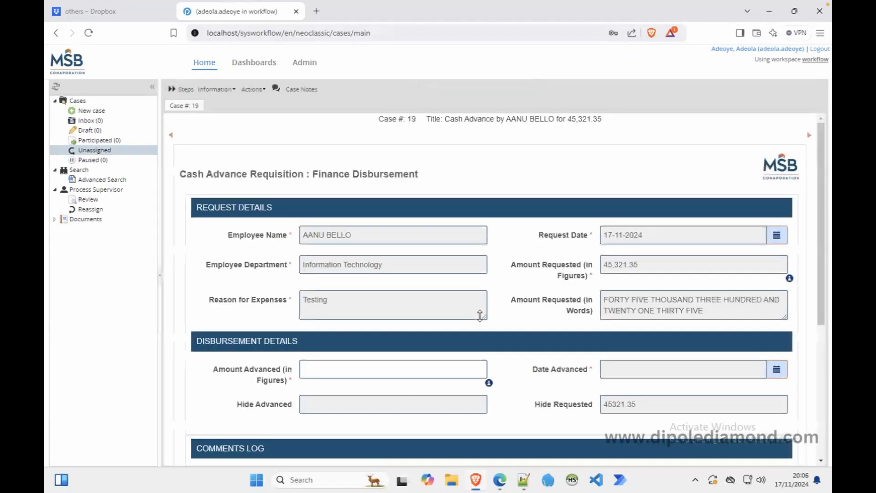
left_click(347, 371)
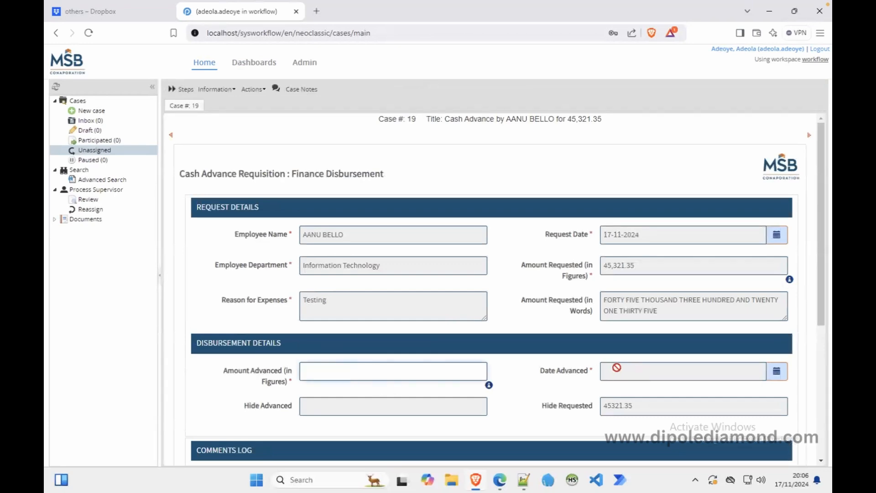
left_click_drag(829, 278, 828, 440)
scroll(798, 319, "up", 4)
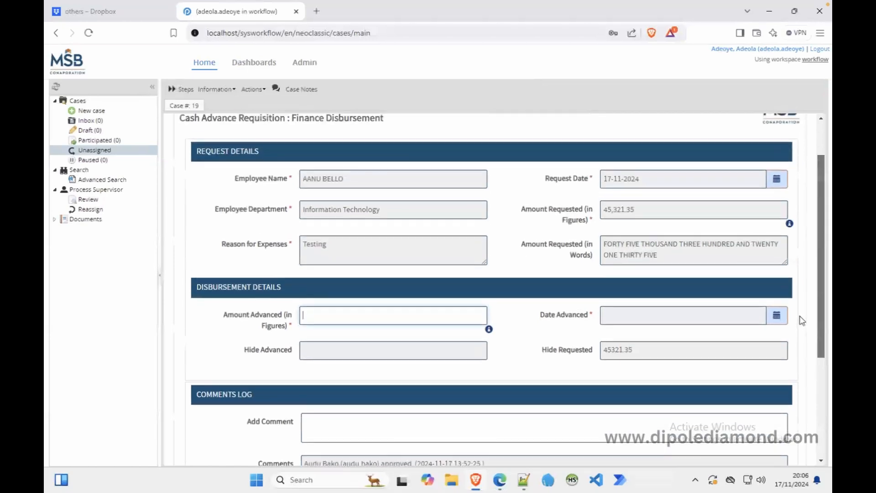
left_click(499, 481)
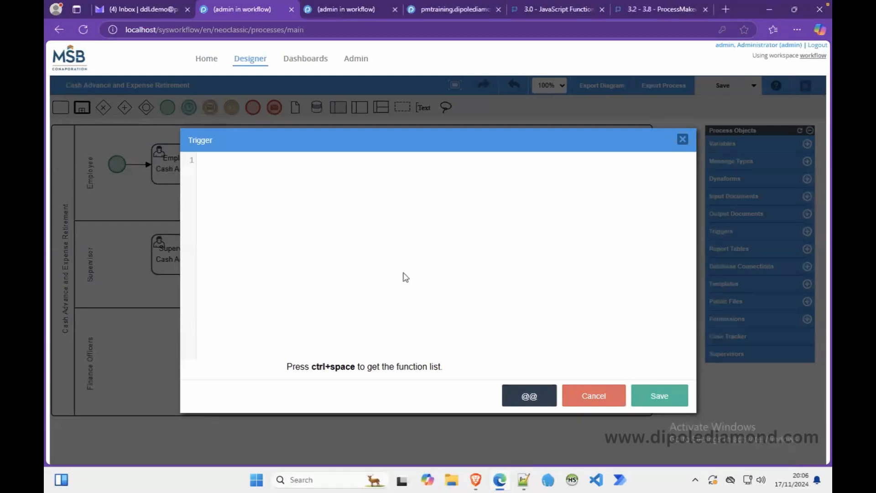
left_click(300, 184)
left_click(528, 396)
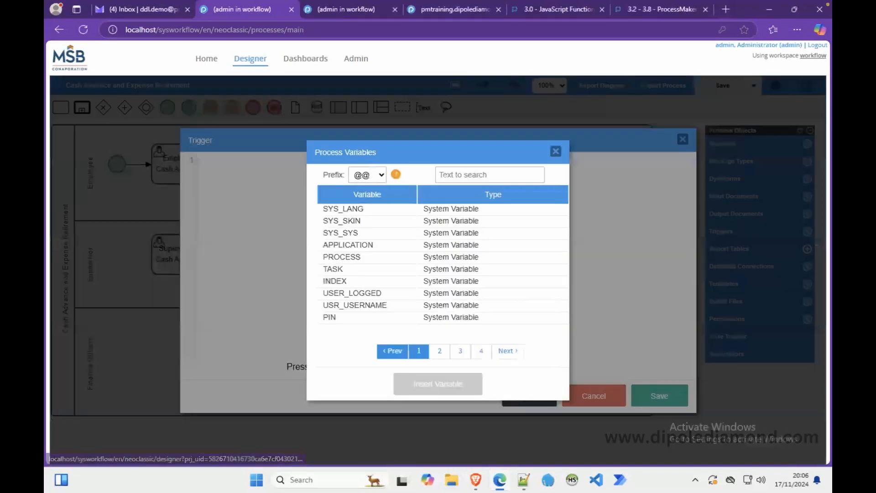
left_click(458, 174)
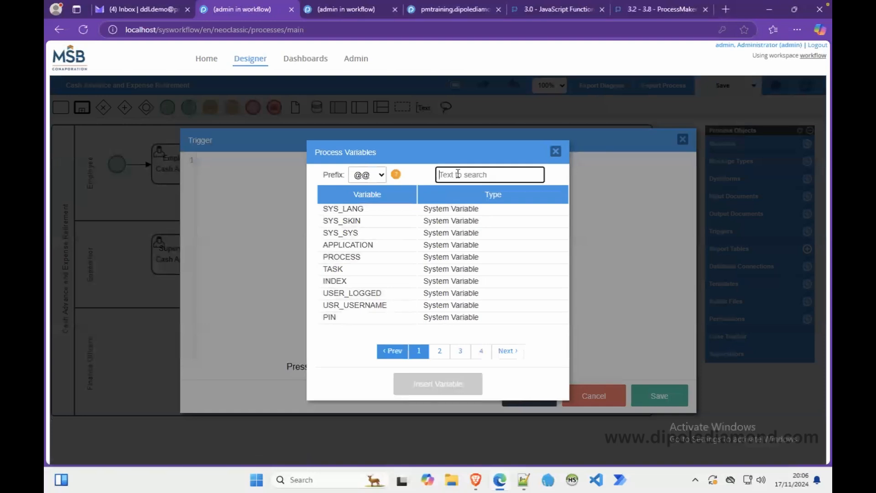
type("comm")
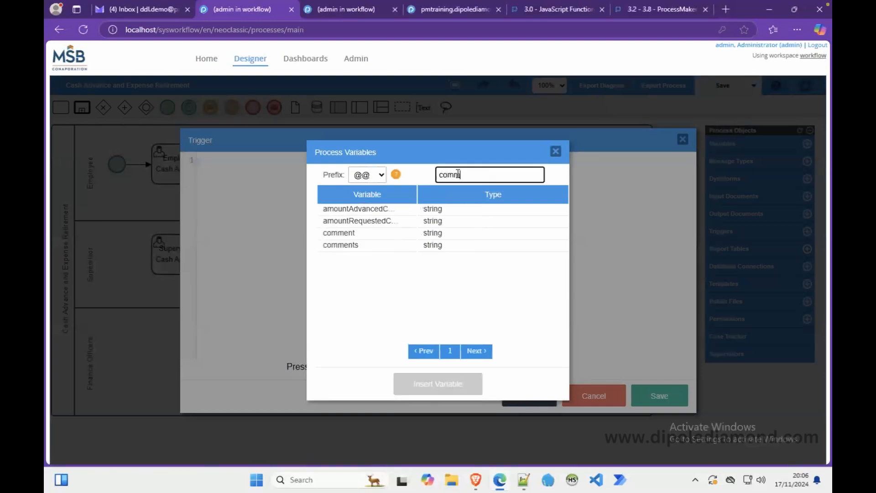
left_click(384, 209)
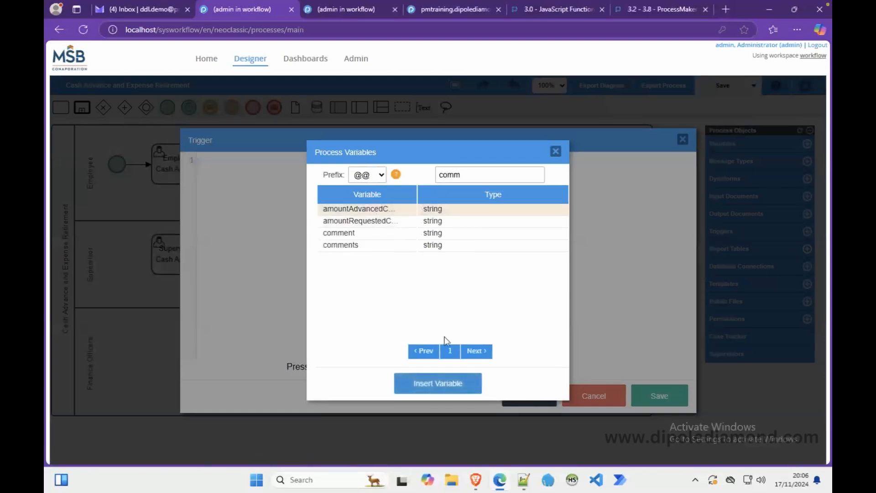
left_click(446, 384)
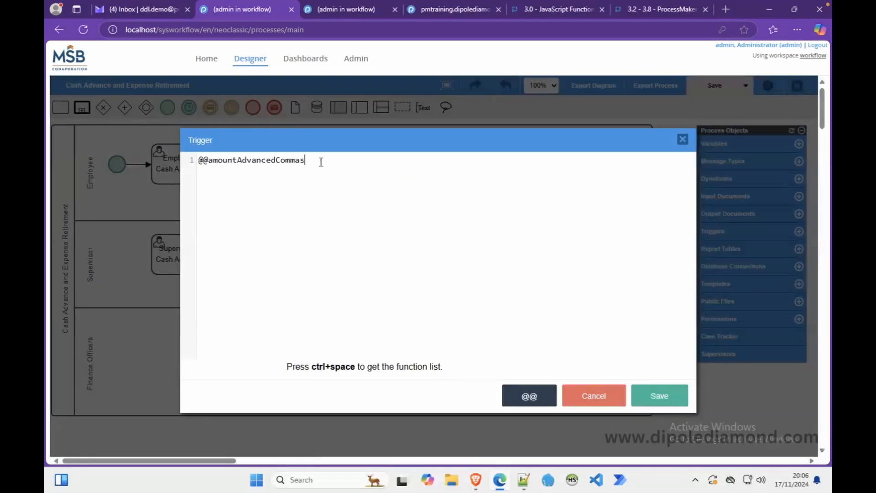
type("=")
left_click(536, 395)
left_click(506, 179)
type("comm")
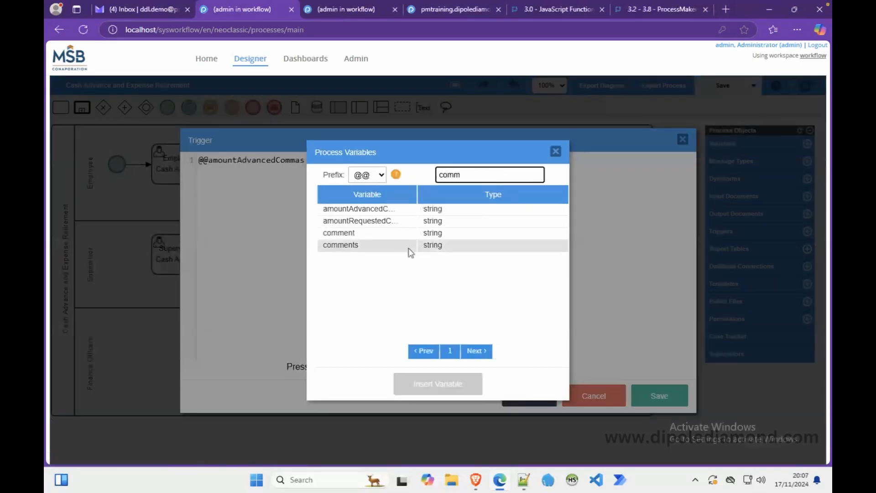
left_click(391, 221)
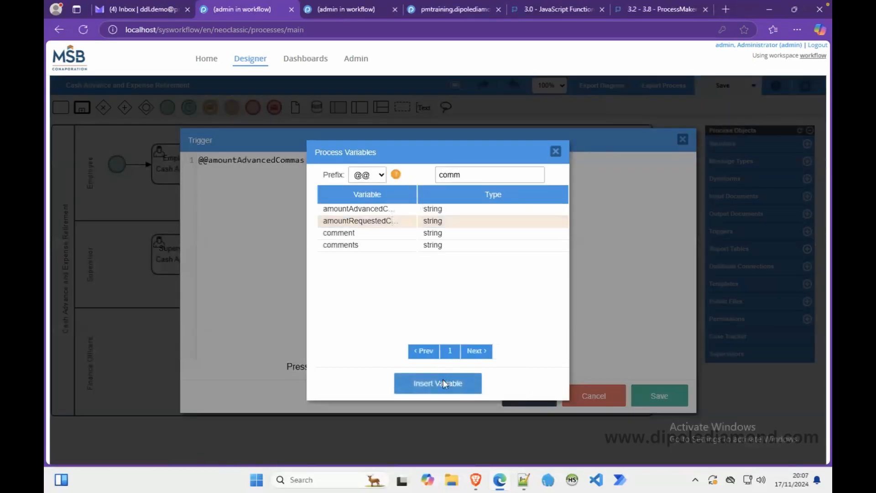
left_click(445, 384)
type(";")
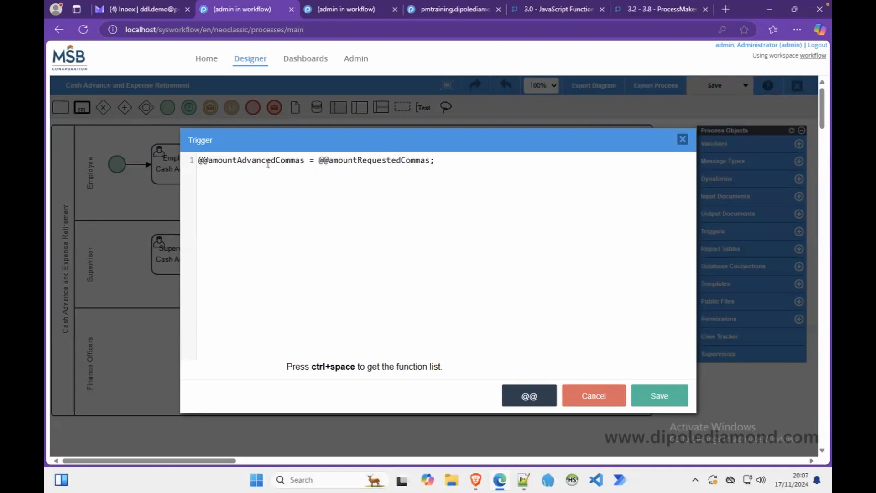
Add the comment '//..preset the amount advanced value only once...' above the assignment.
left_click(199, 159)
key("Return")
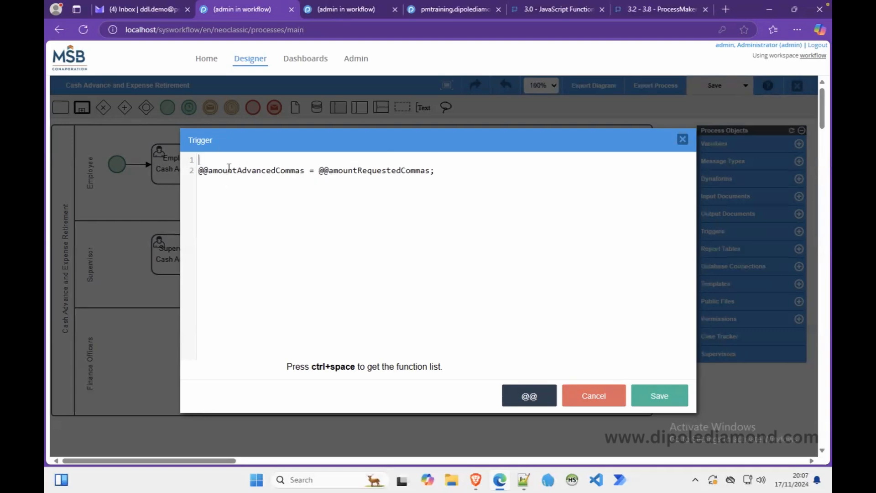
type("//..preset the amount advanced value on")
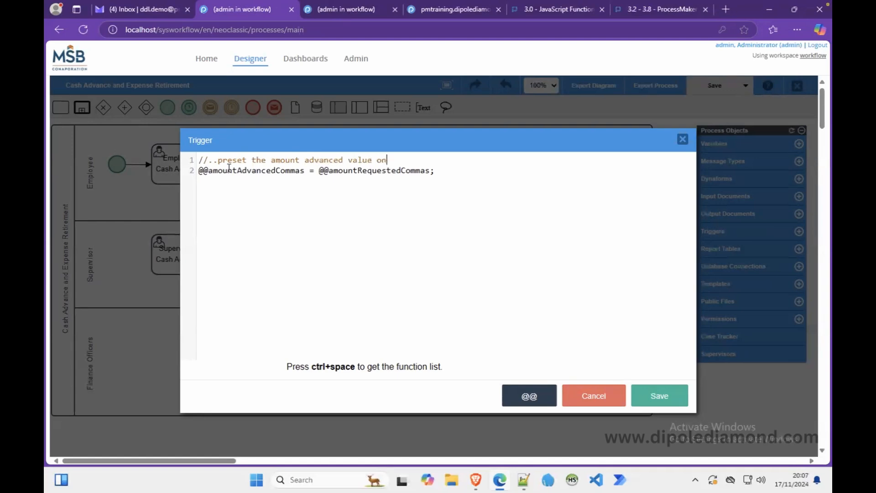
type("ly once...")
key("Return")
Write the condition if(empty(amountAdvancedCommas)) on the next line.
type("if(")
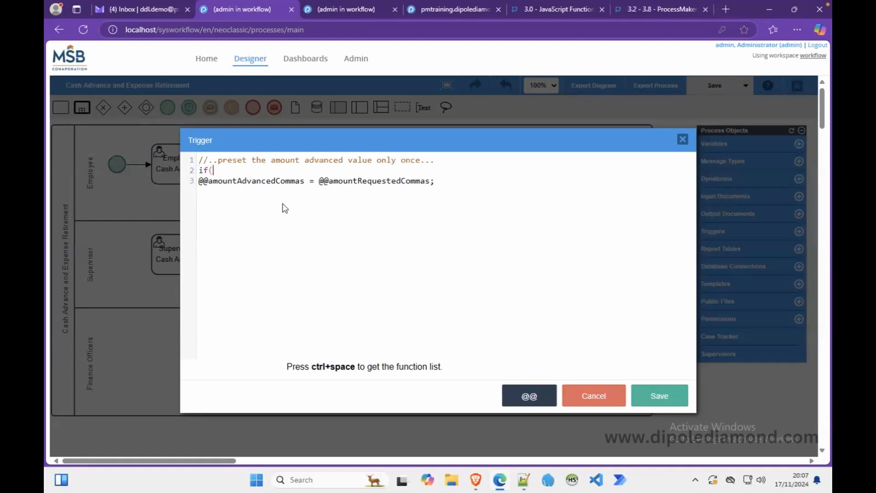
left_click_drag(305, 181, 181, 186)
key("ctrl+c")
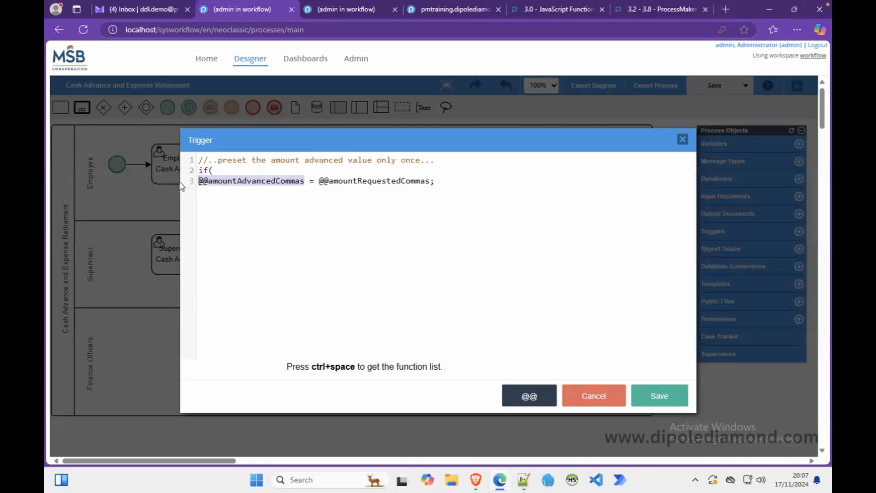
left_click(214, 170)
key("ctrl+v")
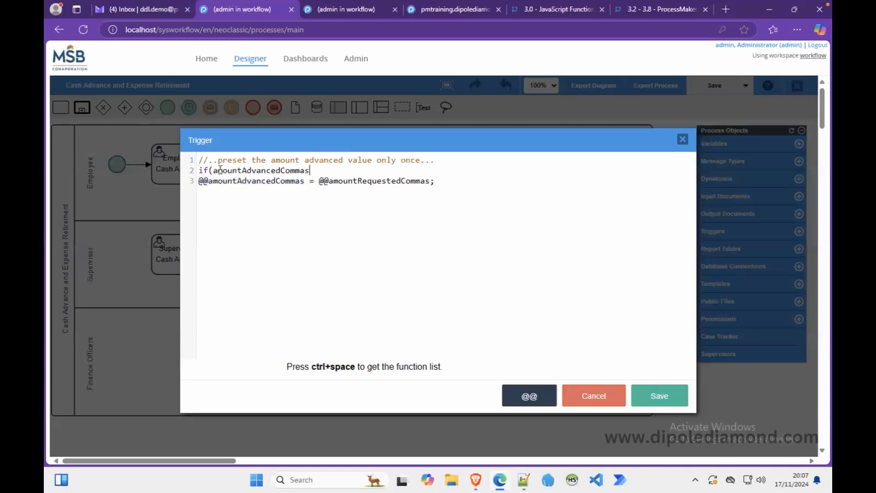
type("== ")
type("\"\"")
type(")")
key("BackSpace")
key("BackSpace")
key("BackSpace")
key("BackSpace")
key("BackSpace")
key("BackSpace")
key("BackSpace")
key("BackSpace")
key("Left")
key("Left")
key("Left")
key("Left")
key("Left")
key("Left")
key("Left")
type("empty")
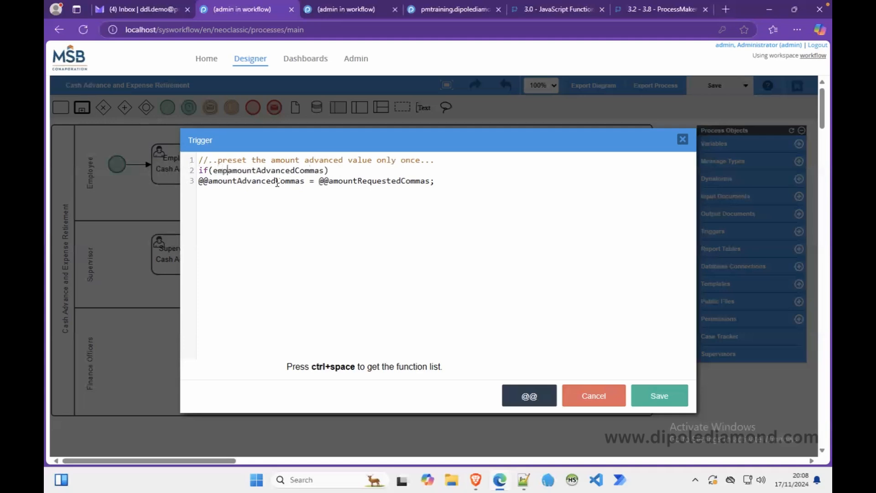
type("(")
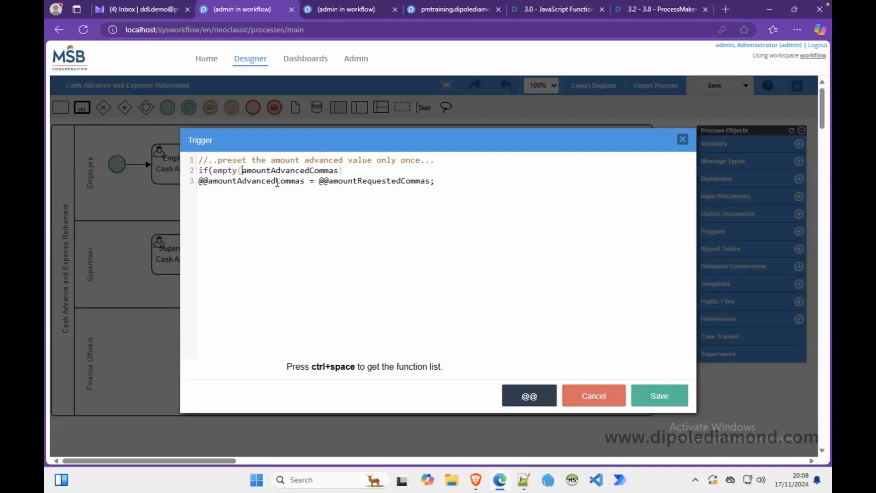
left_click(365, 171)
type(")")
Add the if block's braces and move the amountAdvancedCommas assignment inside them.
key("Return")
type("{}")
key("Return")
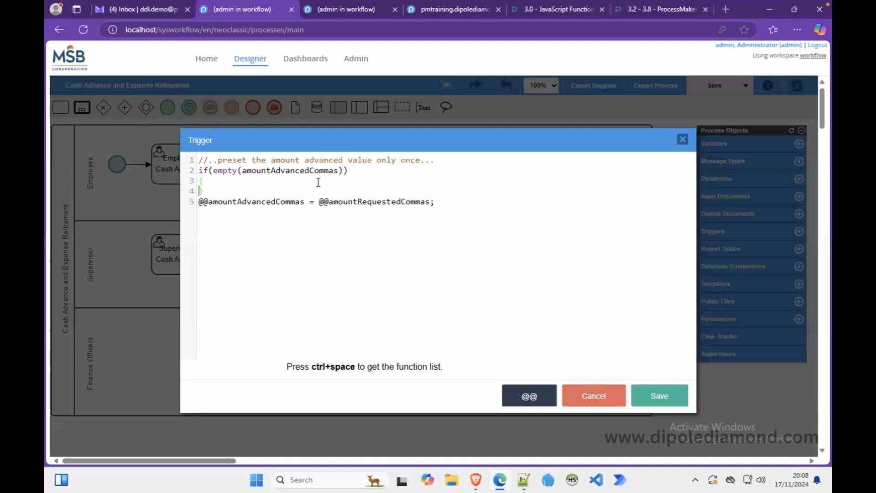
key("Return")
type("//")
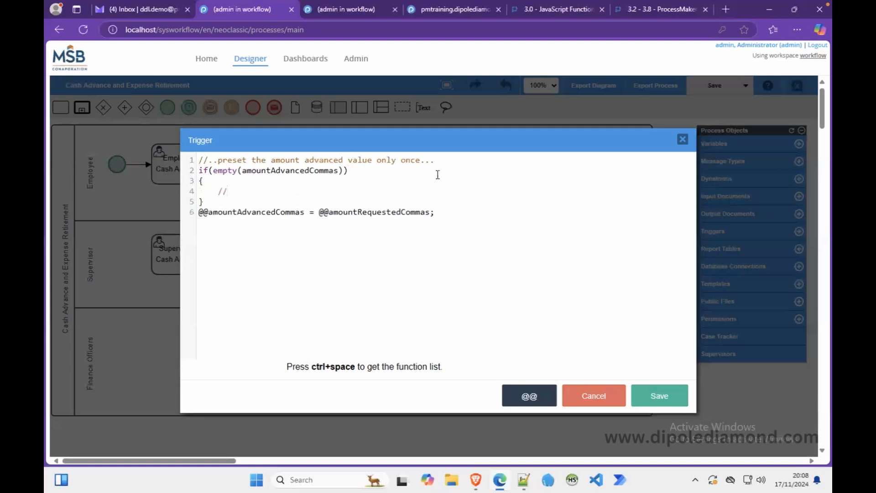
left_click_drag(435, 214, 191, 223)
key("ctrl+x")
left_click(238, 191)
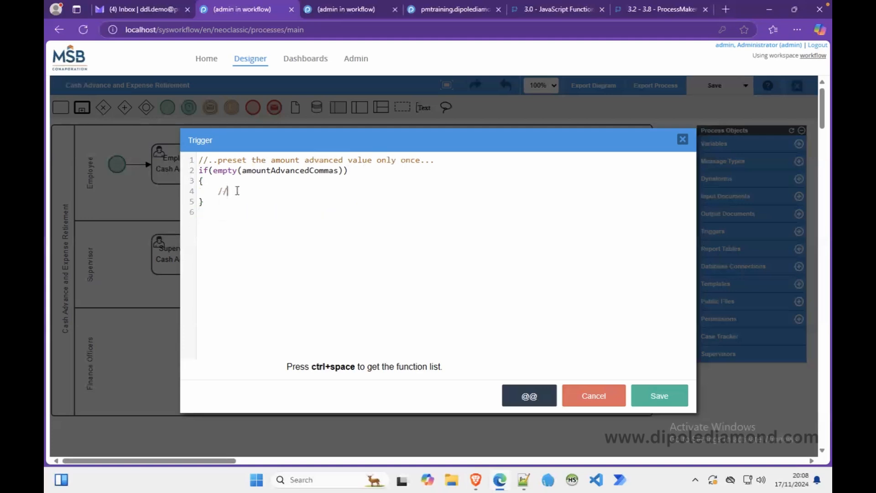
key("BackSpace")
key("BackSpace")
key("BackSpace")
key("ctrl+v")
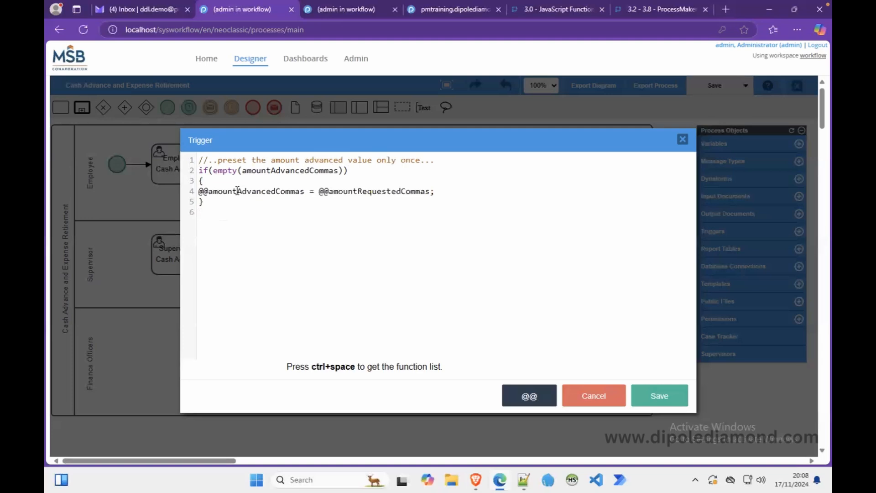
left_click(227, 183)
key("Return")
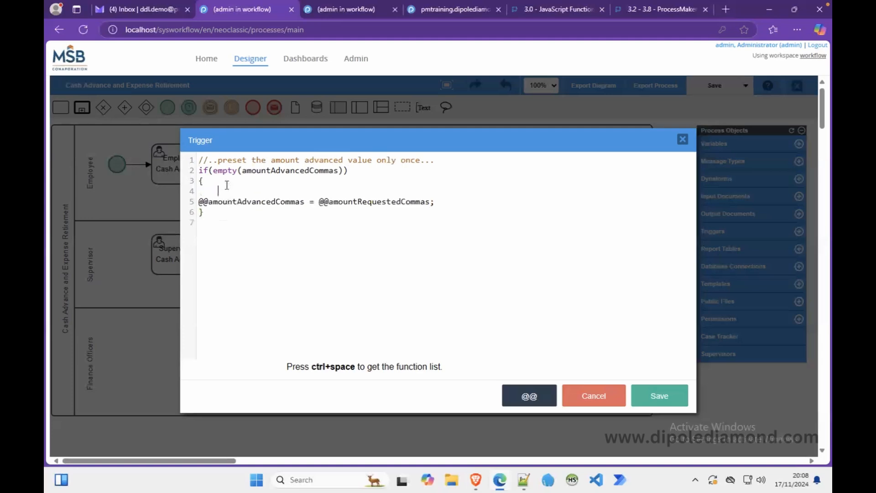
key("BackSpace")
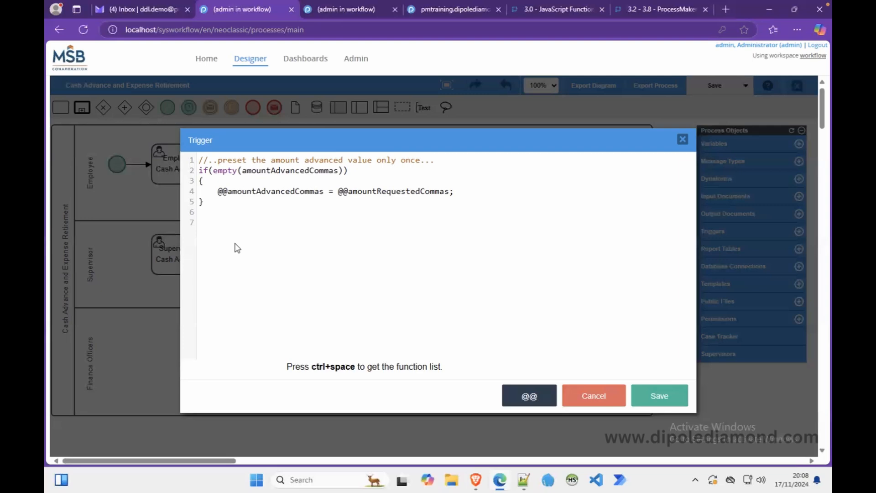
Add the comment '//..set the date advanced....' on a new line.
type("//..set the date adavances")
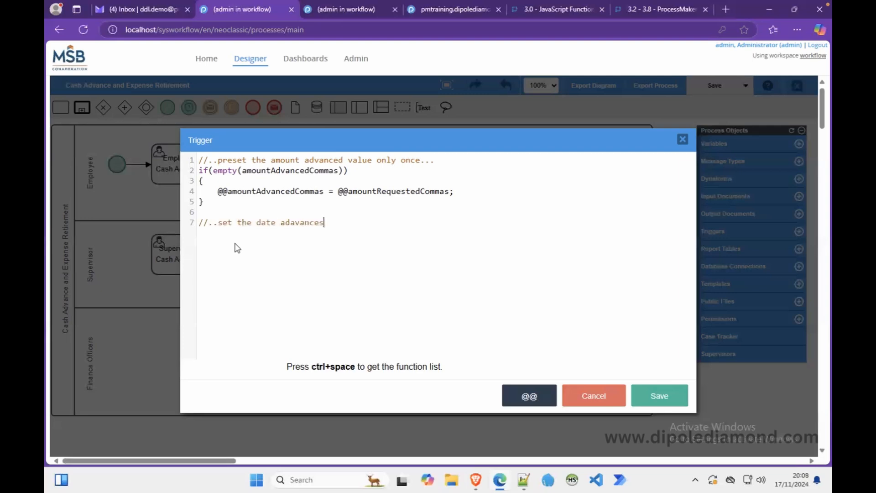
key("BackSpace")
key("BackSpace")
key("BackSpace")
key("BackSpace")
key("BackSpace")
key("BackSpace")
key("BackSpace")
type("vanced....")
key("Return")
left_click(522, 398)
left_click(498, 175)
type("adv")
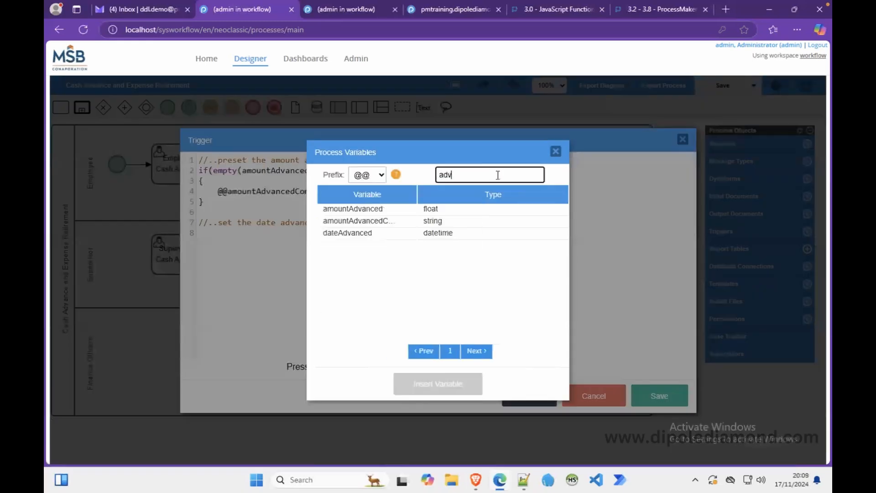
left_click(403, 233)
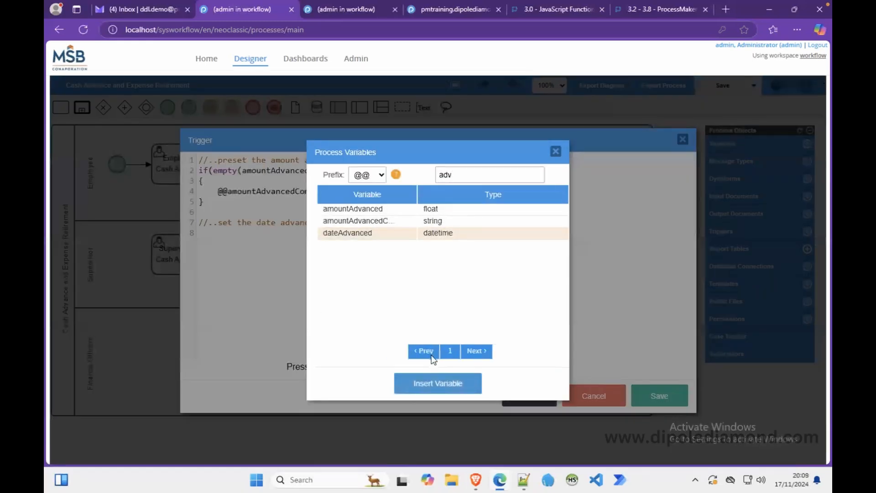
left_click(437, 383)
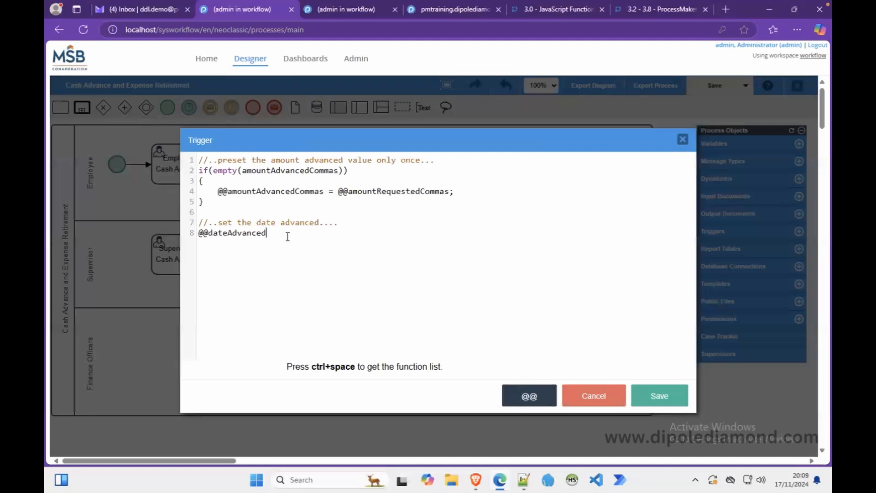
type("= getCurrentDate();")
left_click(650, 397)
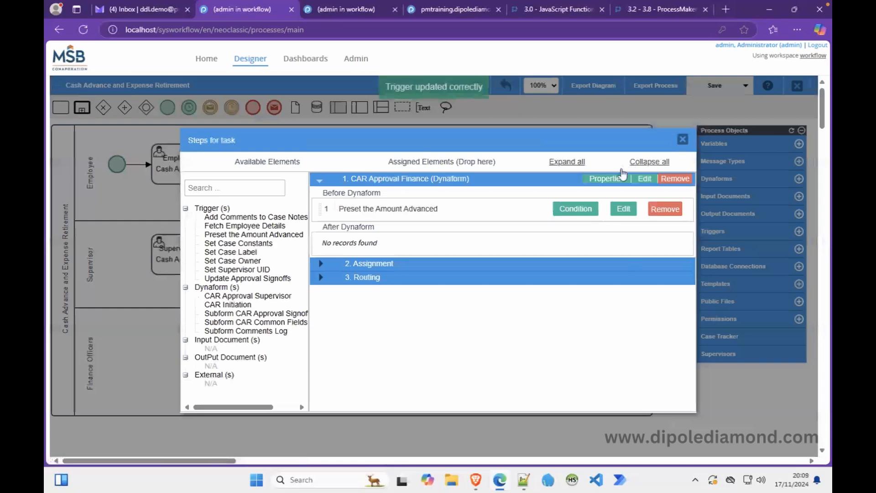
Reload the case form frame and confirm Date Advanced shows 17-11-2024.
left_click(476, 479)
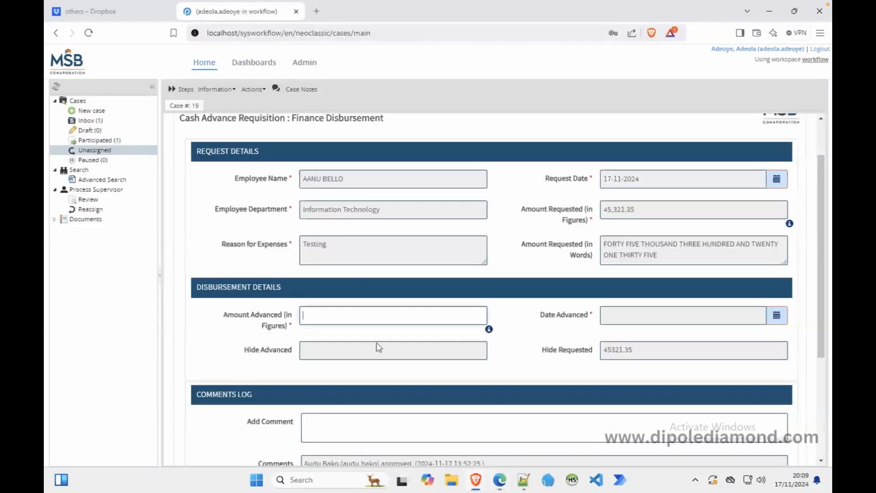
right_click(504, 194)
left_click(555, 397)
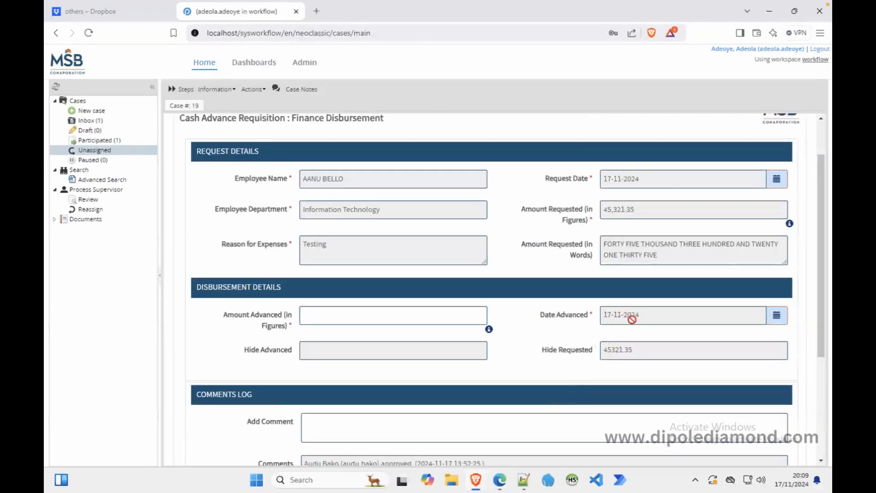
left_click(425, 318)
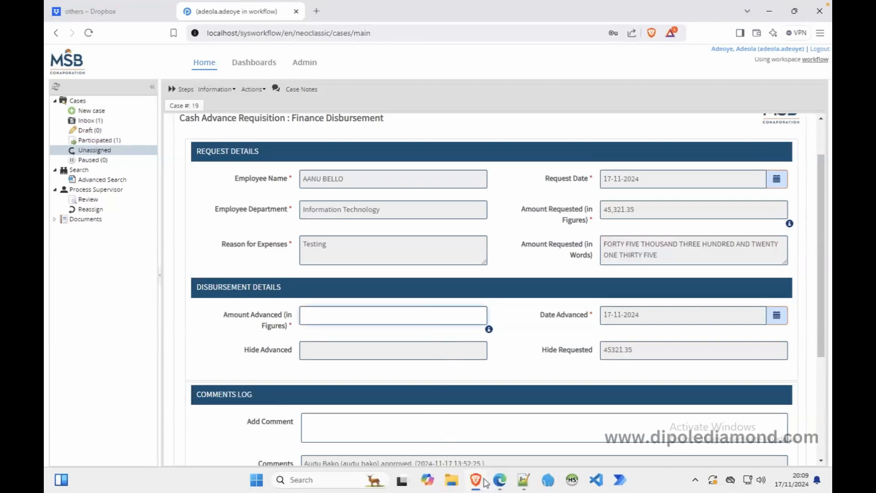
left_click(499, 479)
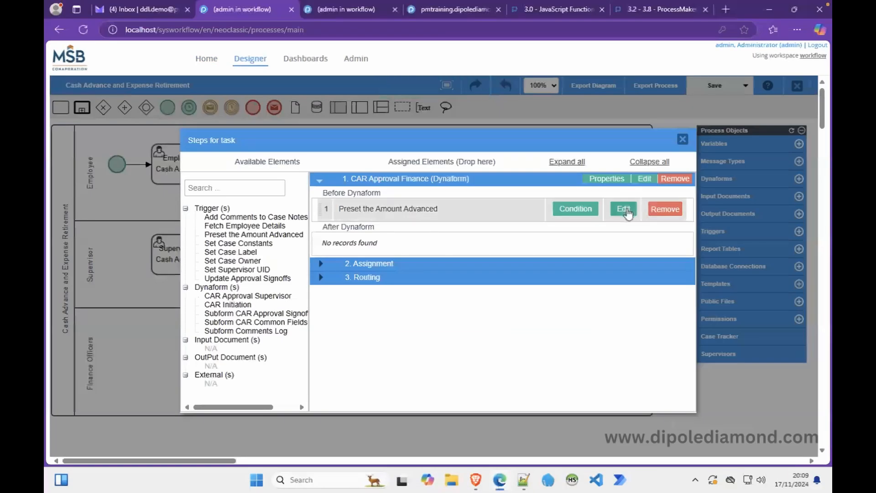
Change the trigger condition to if(amountAdvancedCommas == "") and save the trigger.
left_click(628, 211)
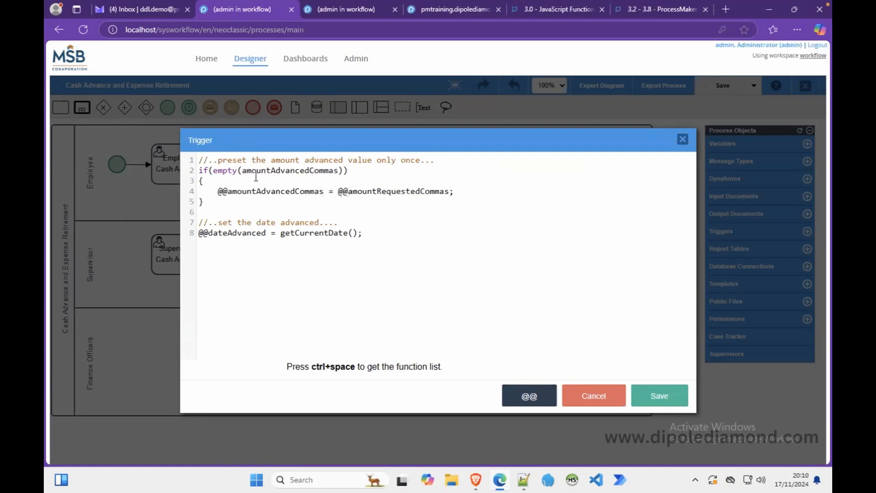
left_click_drag(243, 170, 218, 169)
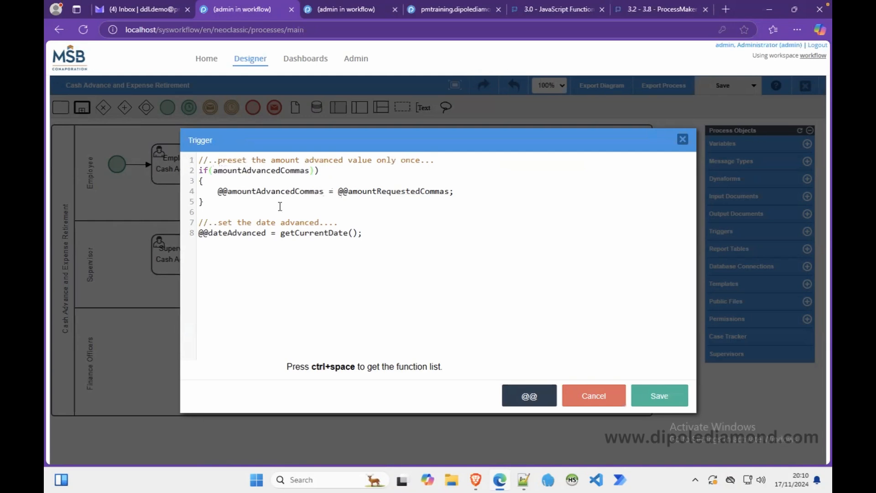
left_click(315, 170)
type("== \"\"")
left_click(411, 214)
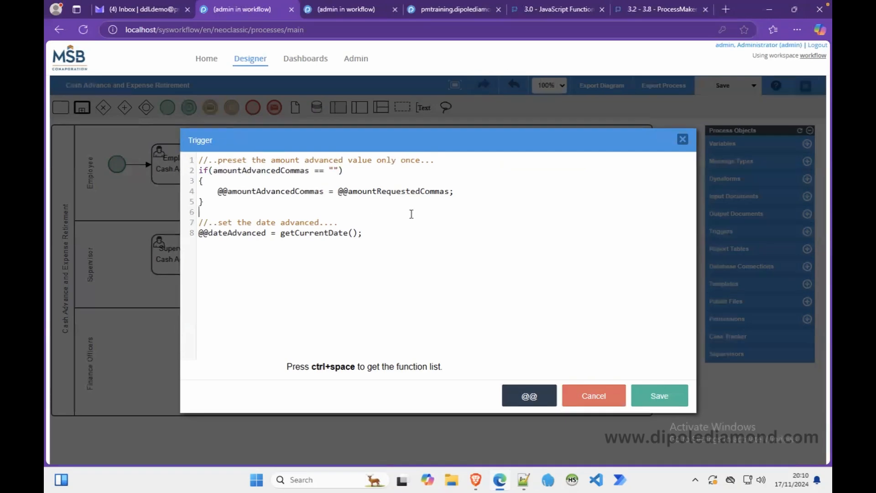
left_click(651, 396)
Reload the Finance Disbursement case form frame in the other browser.
left_click(482, 478)
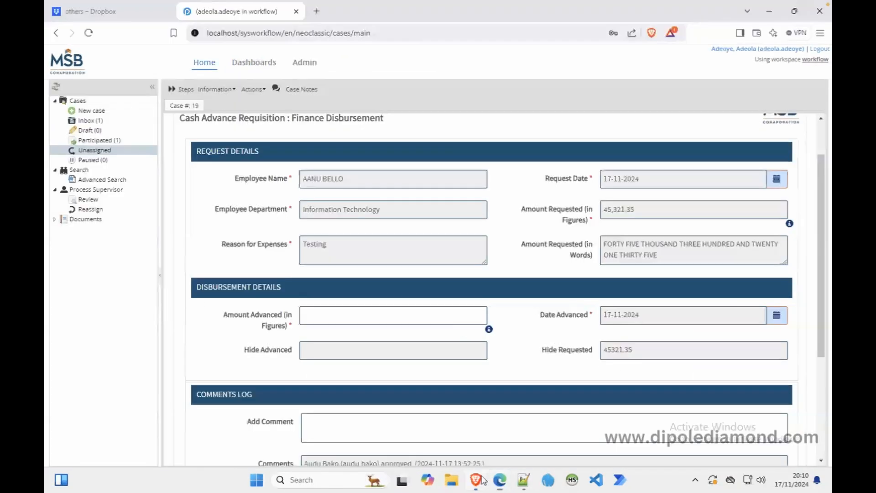
right_click(514, 214)
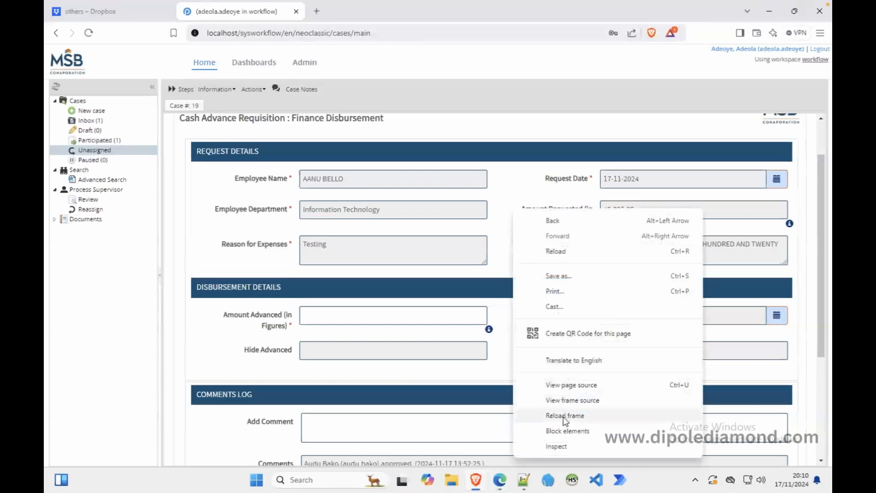
left_click(565, 415)
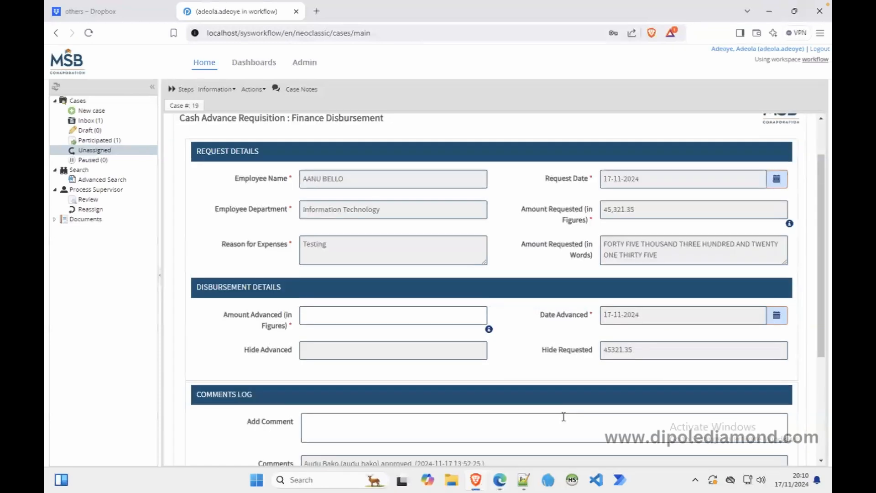
mouse_move(503, 489)
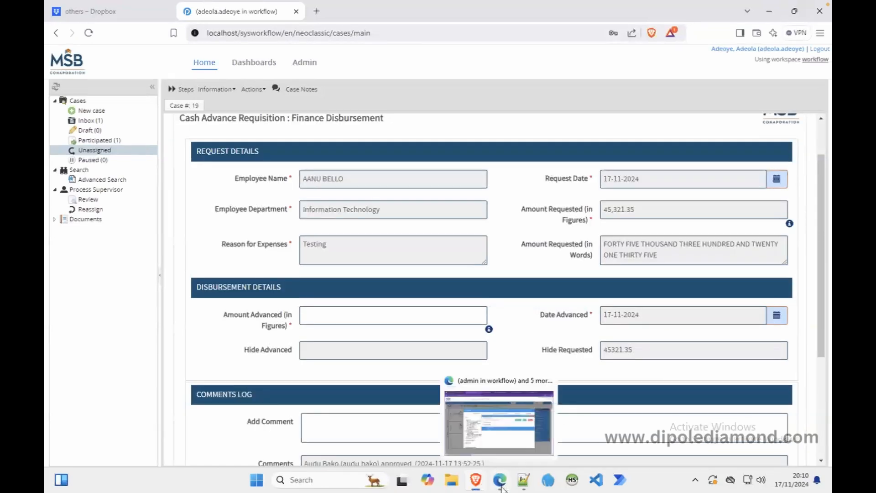
left_click(500, 488)
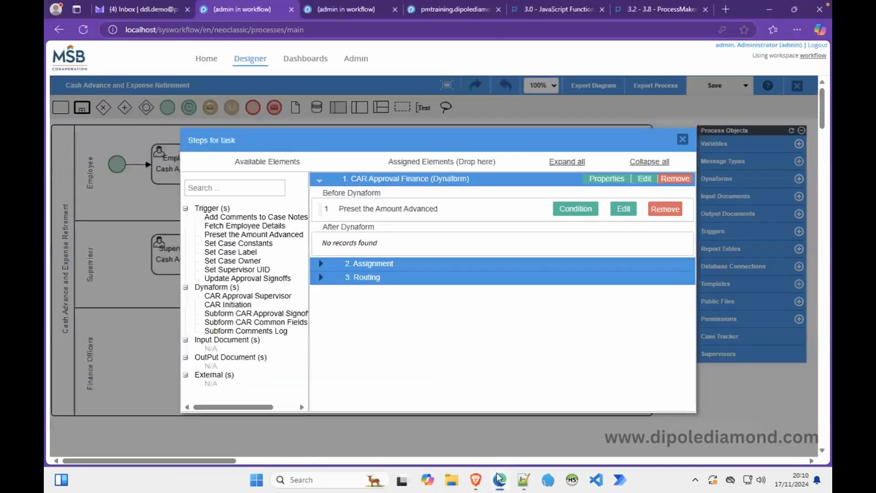
left_click(623, 210)
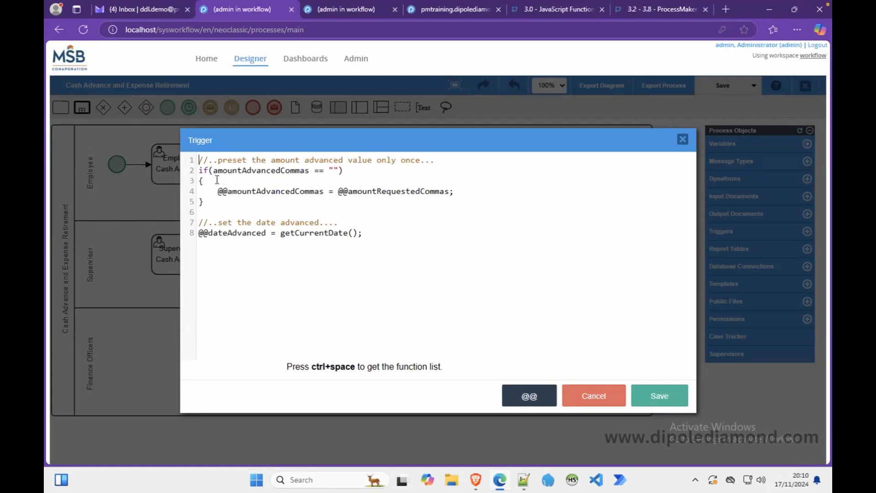
left_click(338, 170)
key("BackSpace")
key("BackSpace")
key("BackSpace")
key("BackSpace")
key("BackSpace")
key("BackSpace")
left_click(222, 174)
type("empty")
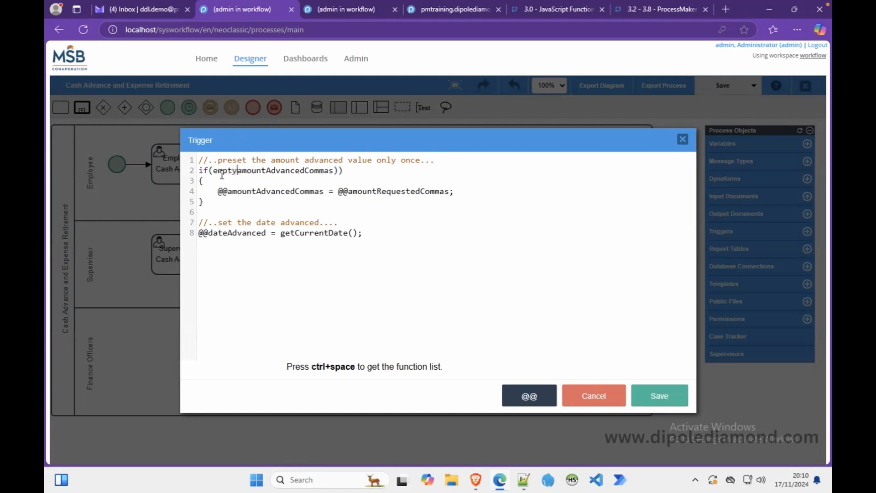
type("(@@")
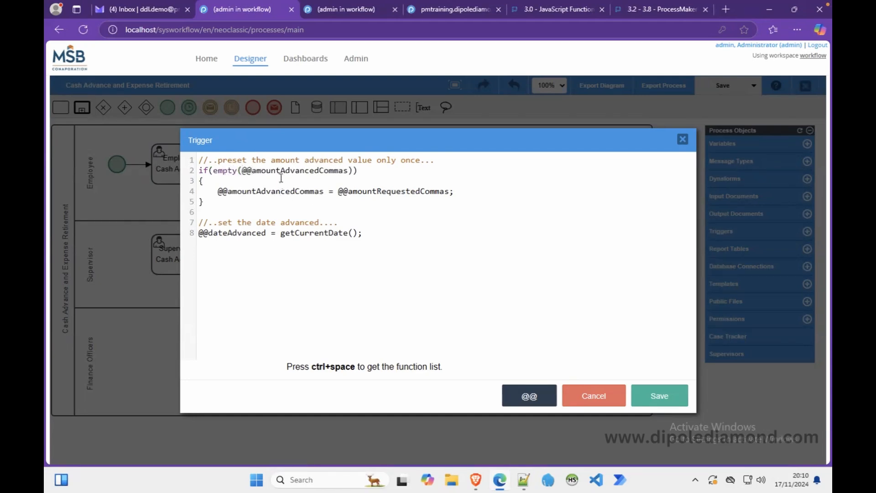
left_click(244, 170)
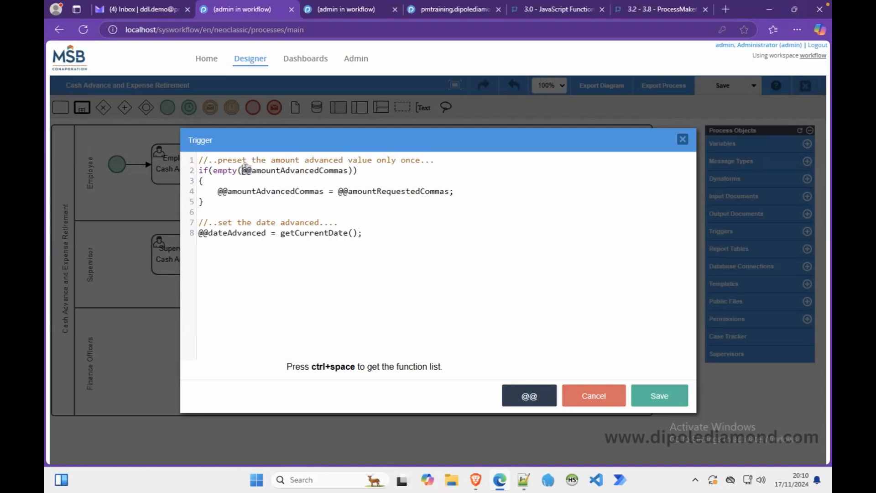
left_click(655, 396)
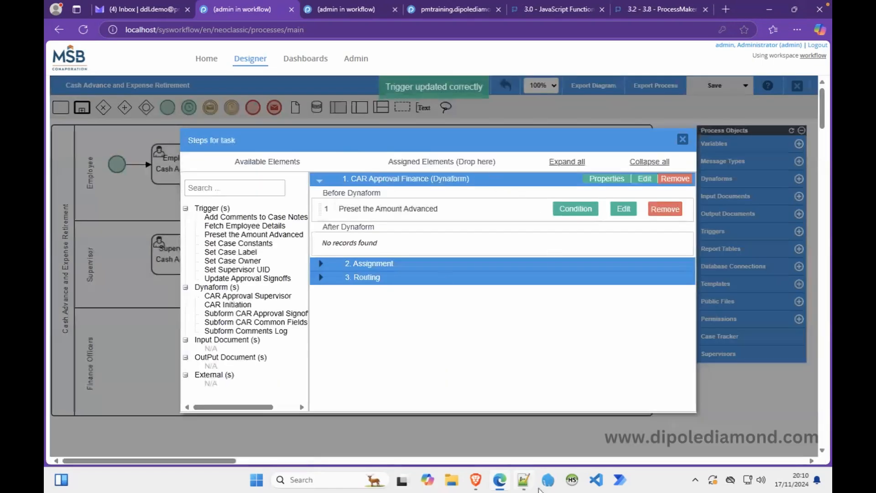
Reload the case form frame so Amount Advanced is preset to 45,321.35.
left_click(477, 479)
right_click(500, 242)
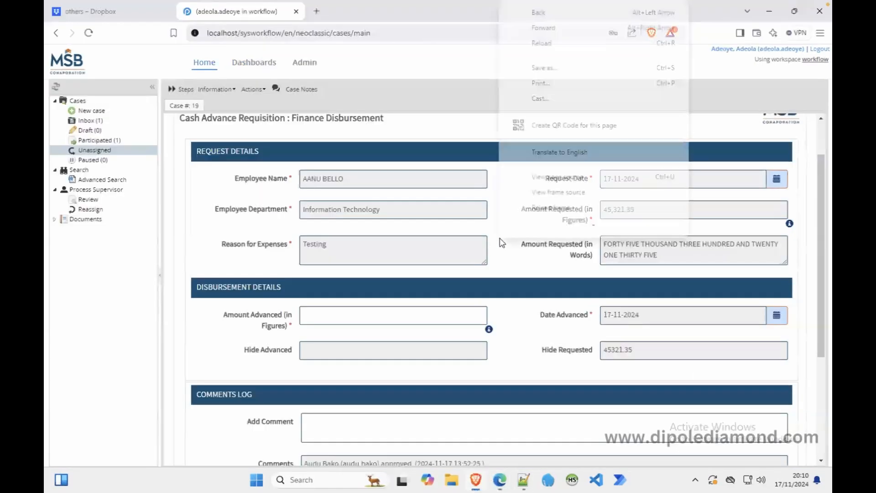
scroll(522, 220, "down", 1)
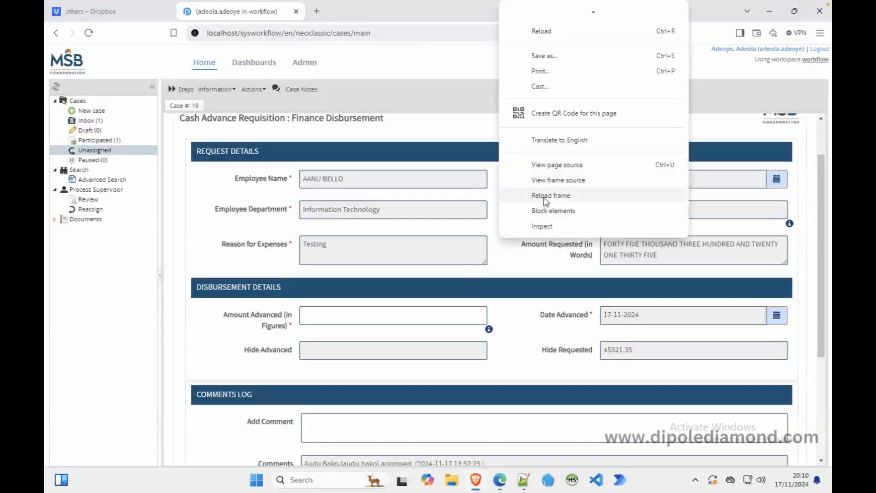
left_click(544, 198)
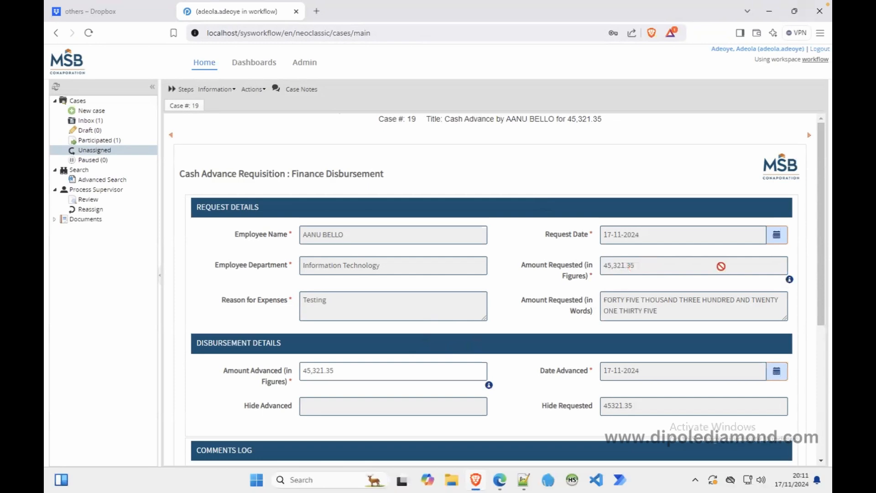
left_click_drag(820, 262, 819, 344)
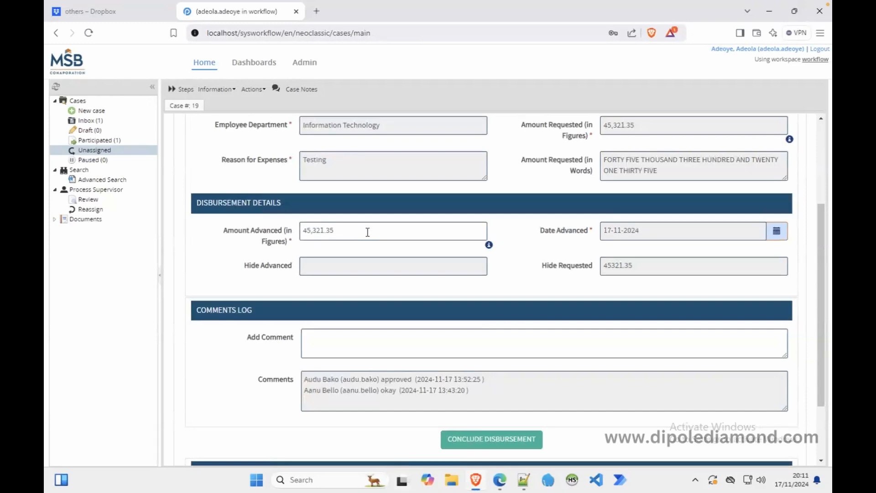
Test Amount Advanced with 40,000, restore 45,321.35 so Hide Advanced updates.
left_click_drag(368, 232, 175, 235)
key("ctrl+c")
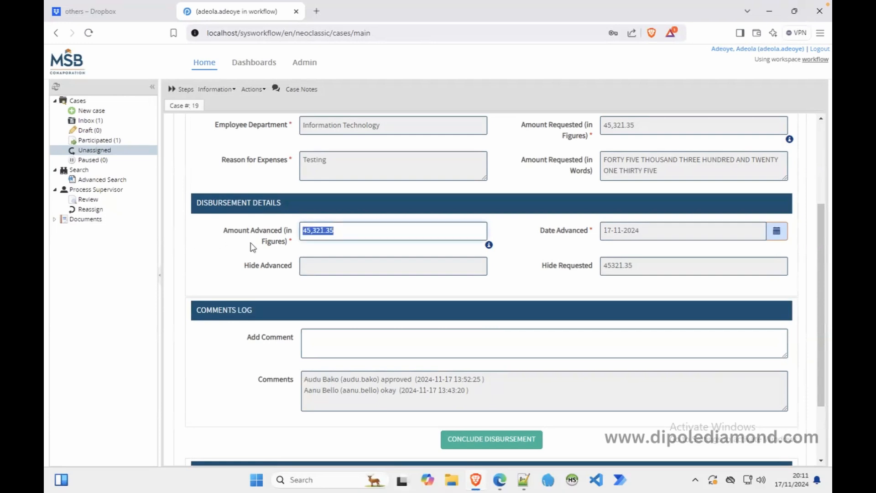
key("BackSpace")
scroll(398, 230, "up", 1)
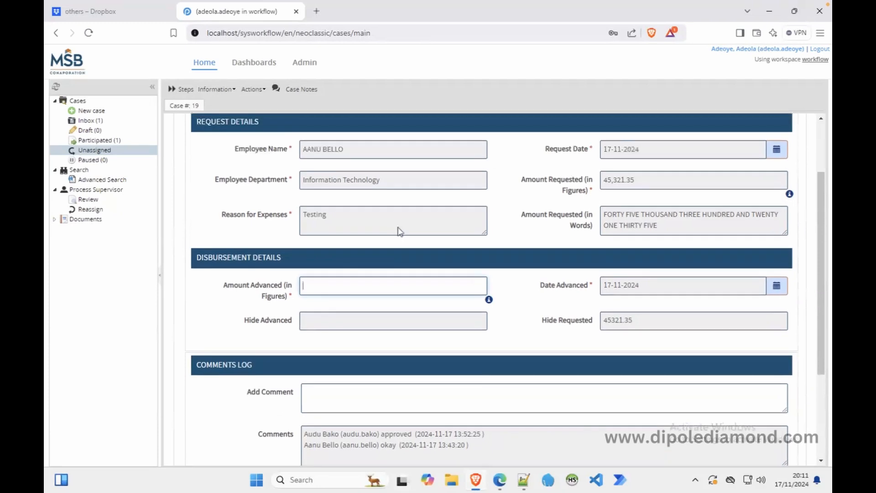
type("40,000")
key("BackSpace")
key("BackSpace")
key("BackSpace")
key("BackSpace")
key("BackSpace")
key("ctrl+v")
left_click(509, 230)
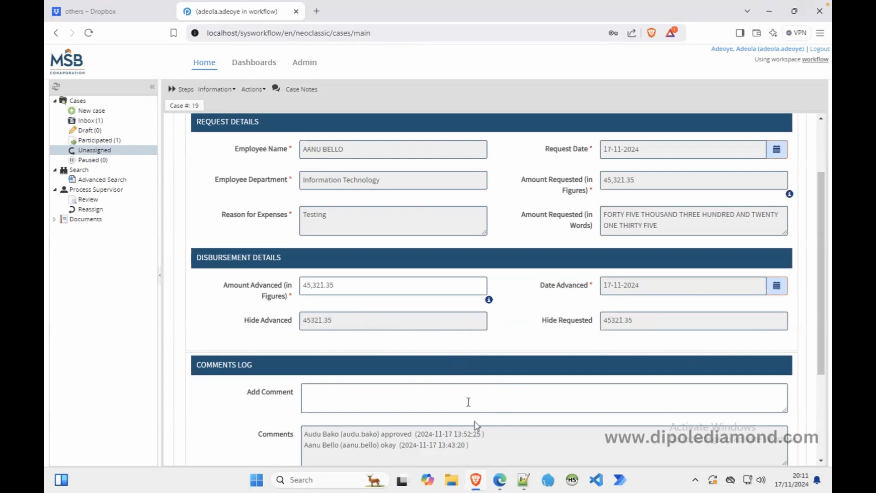
left_click(499, 480)
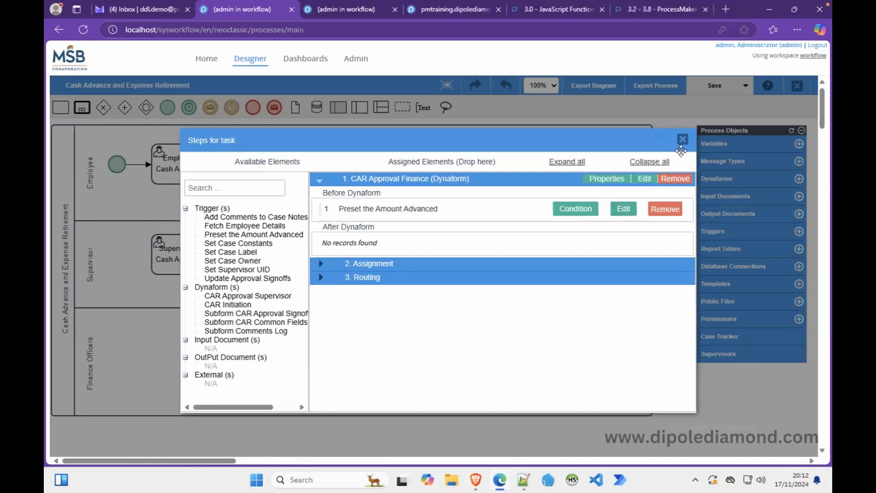
Open Subform CAR Common Fields from the Dynaforms list.
left_click(682, 139)
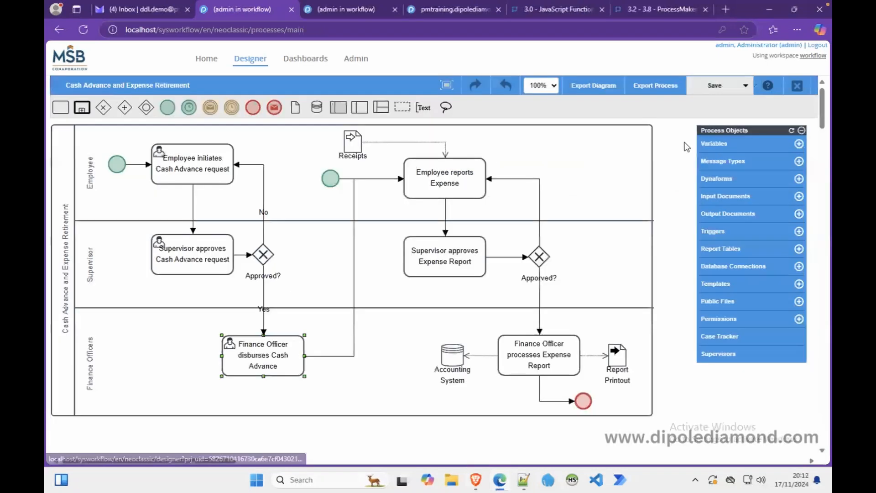
left_click(713, 179)
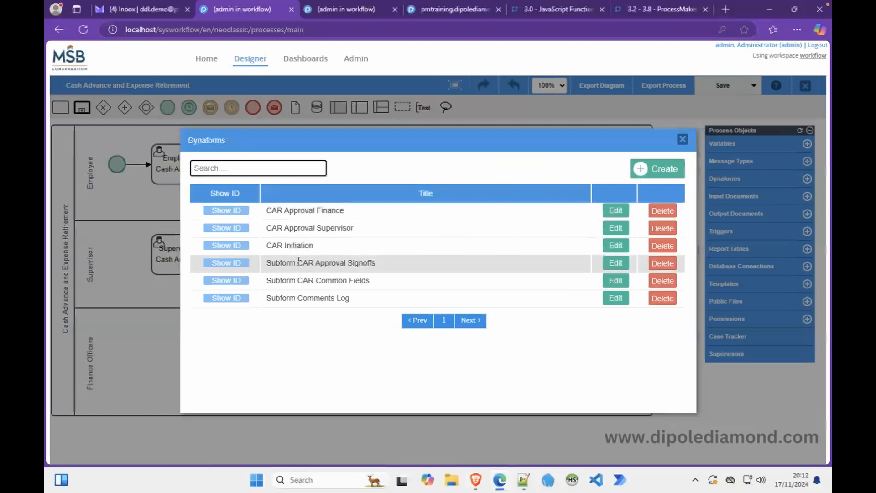
left_click(614, 281)
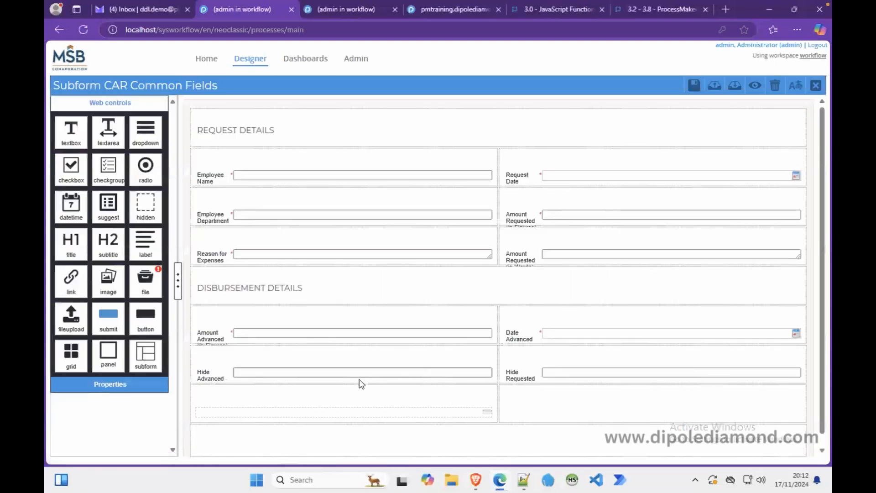
Replace the Hide Advanced field with a hidden field bound to amountAdvanced.
left_click(318, 373)
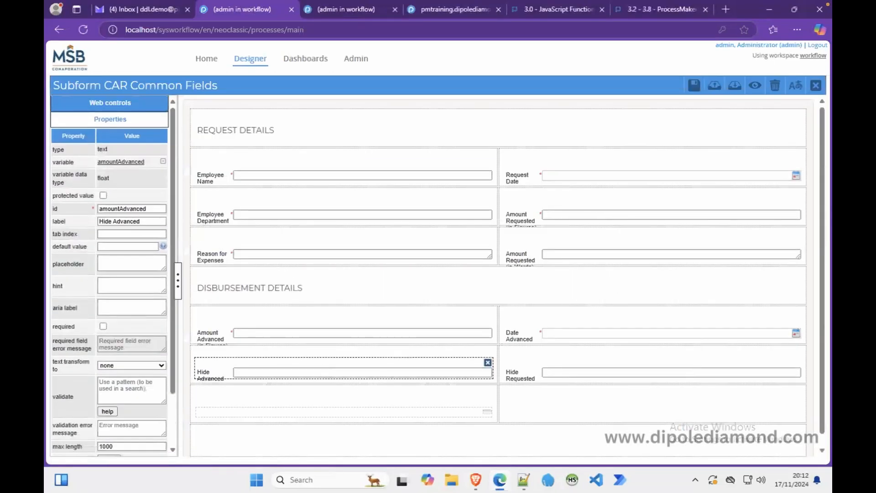
double_click(129, 208)
key("ctrl+c")
key("BackSpace")
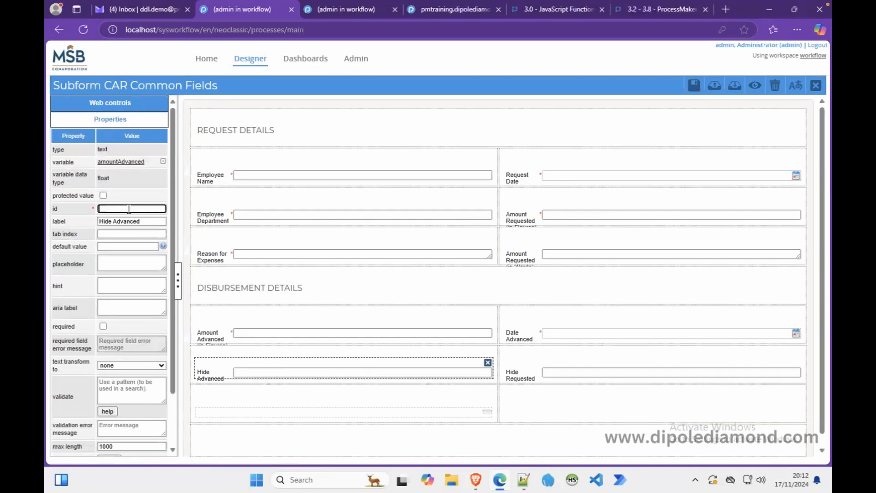
left_click(486, 365)
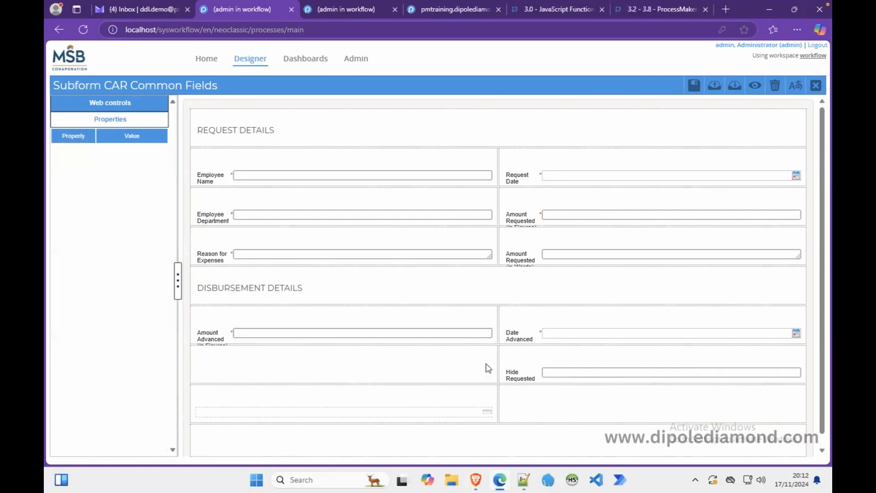
left_click(113, 103)
left_click_drag(146, 218, 300, 372)
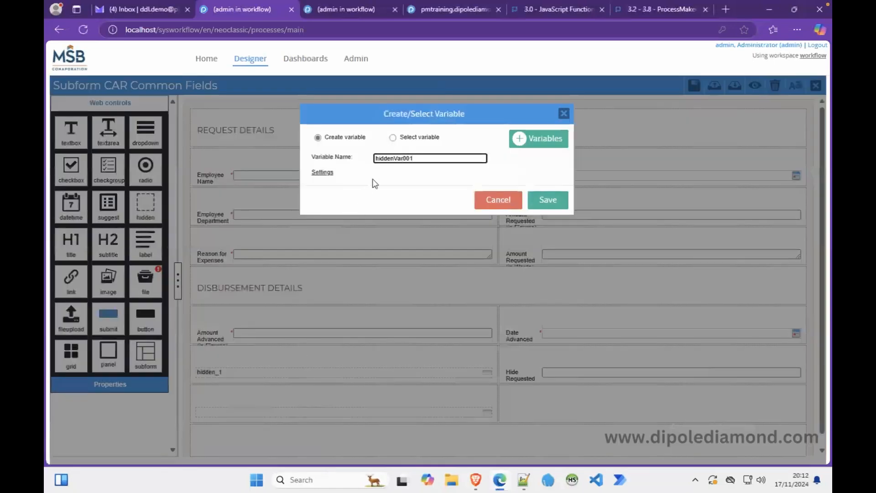
left_click(392, 138)
left_click(383, 157)
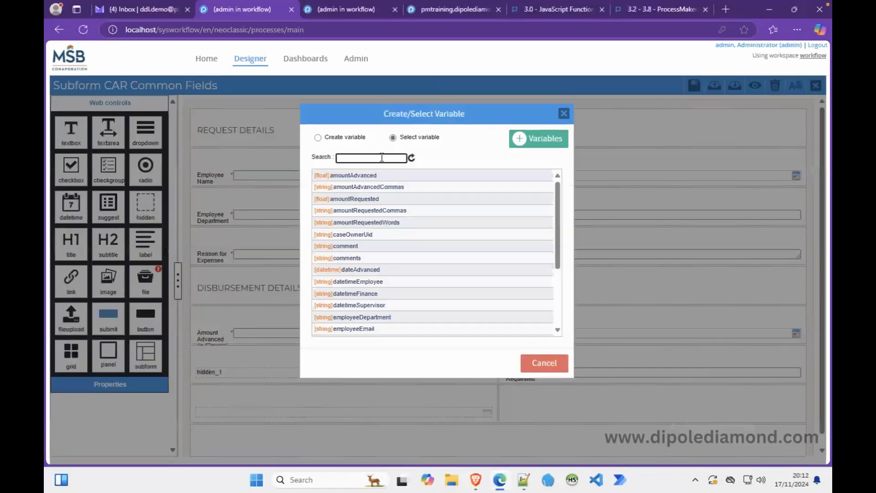
key("ctrl+v")
left_click(369, 177)
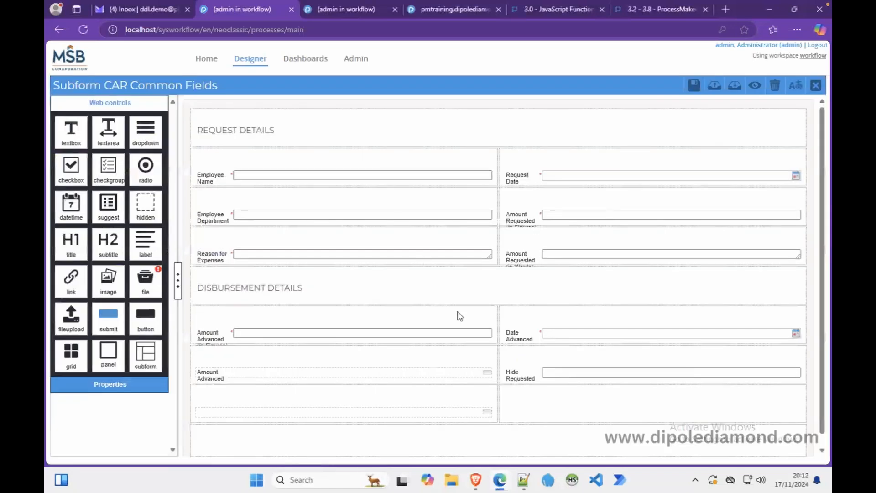
Replace Hide Requested with a hidden field bound to amountRequested and save the subform.
left_click(537, 374)
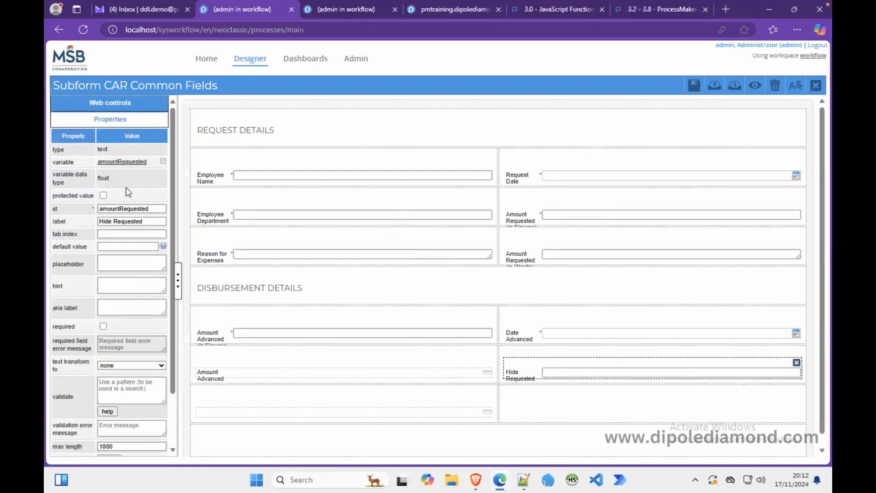
double_click(124, 206)
key("ctrl+c")
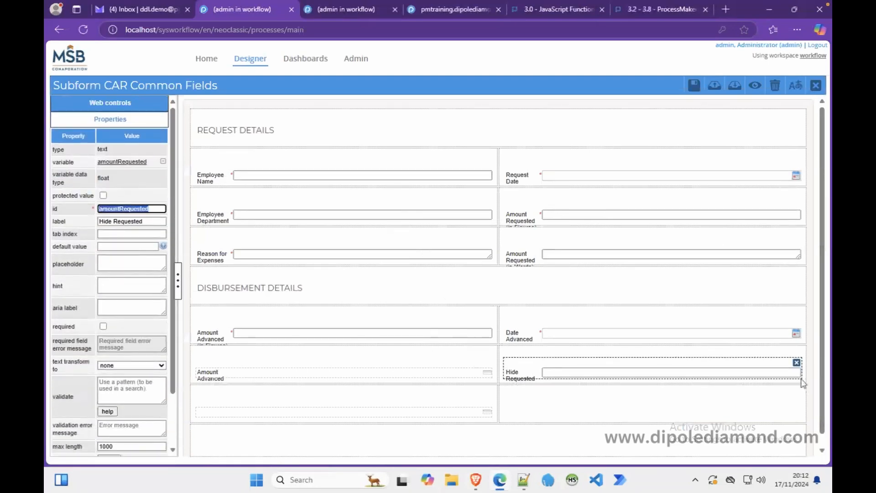
left_click(796, 362)
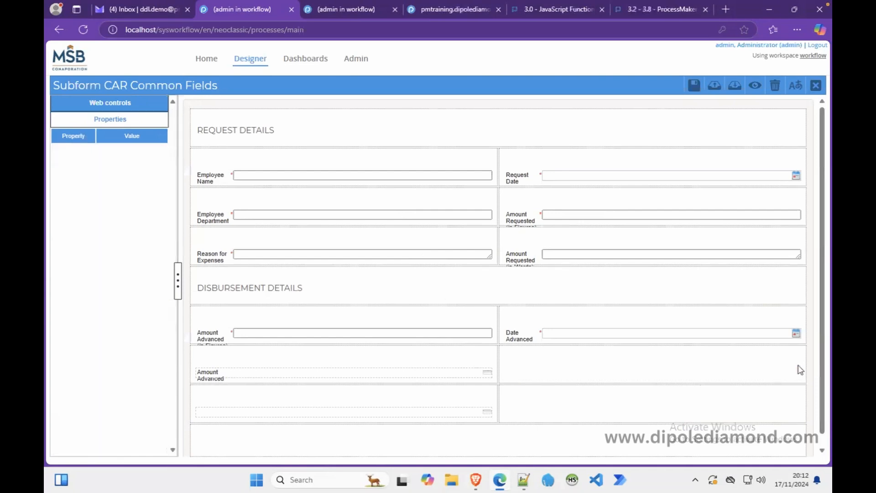
left_click(96, 103)
left_click_drag(144, 212, 519, 365)
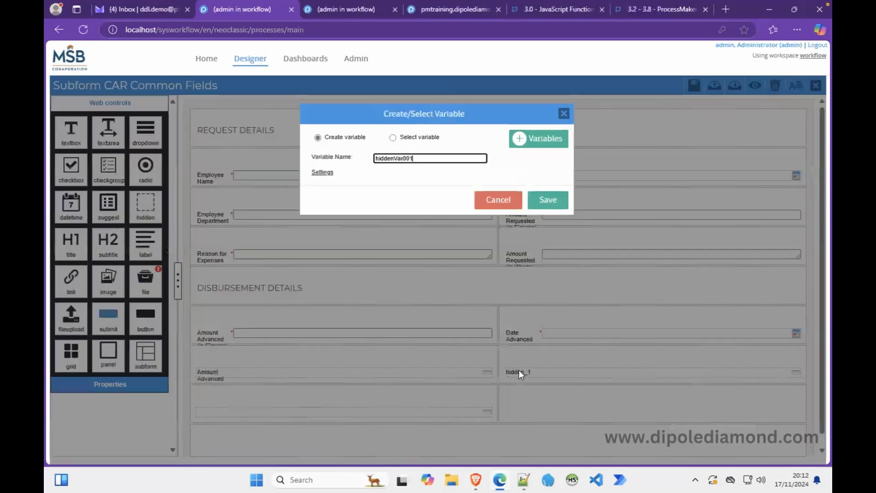
left_click(393, 138)
left_click(379, 160)
key("ctrl+v")
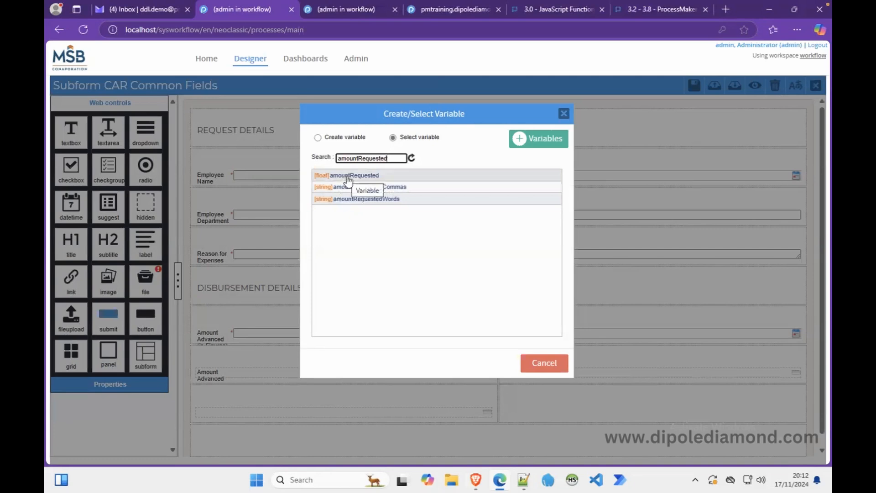
left_click(364, 177)
left_click(694, 85)
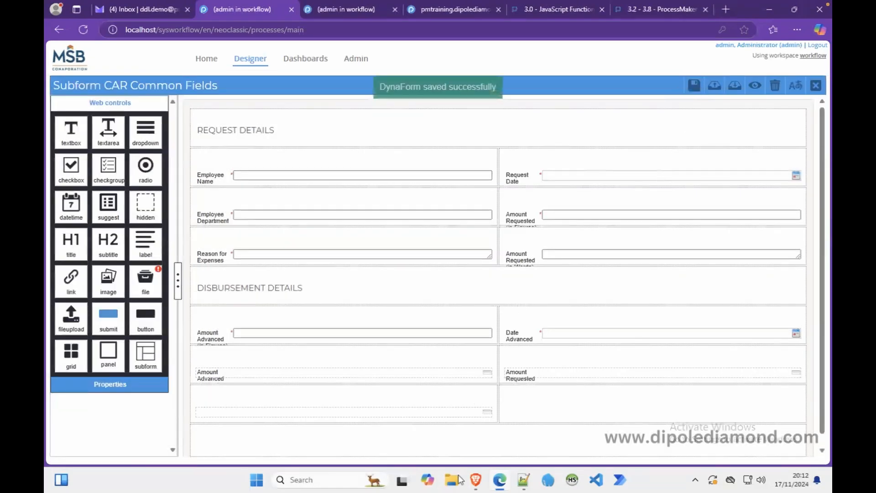
left_click(475, 479)
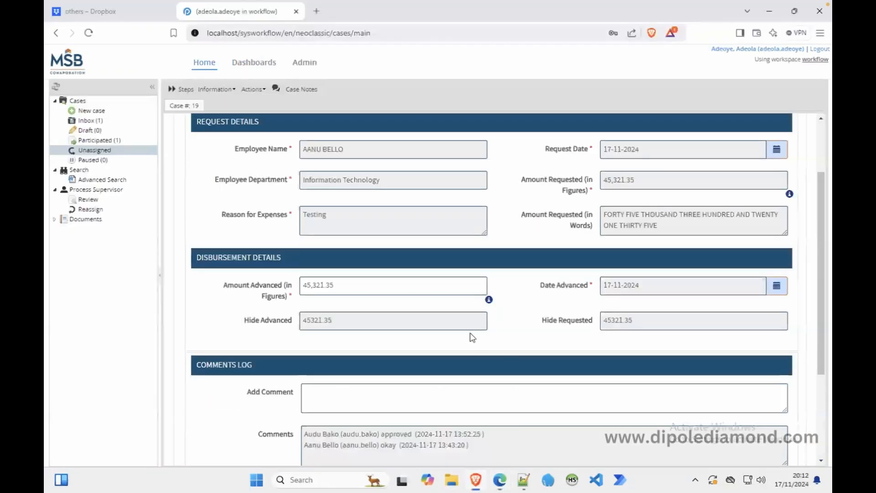
Reload case 19's form frame and enter 'Disbursed' as a new comment.
right_click(515, 237)
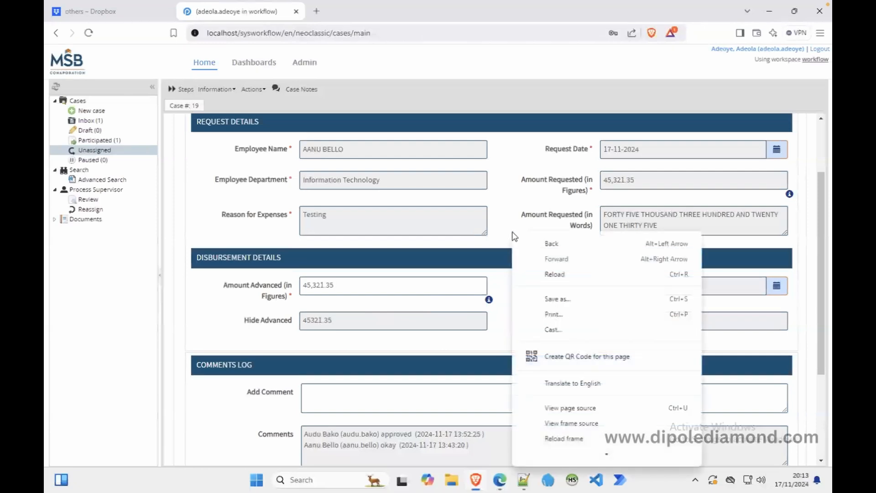
left_click(579, 439)
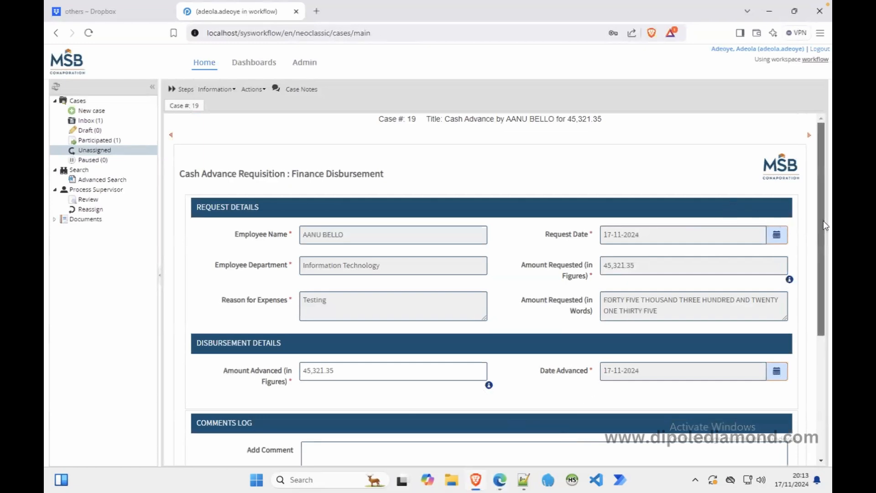
scroll(823, 216, "down", 4)
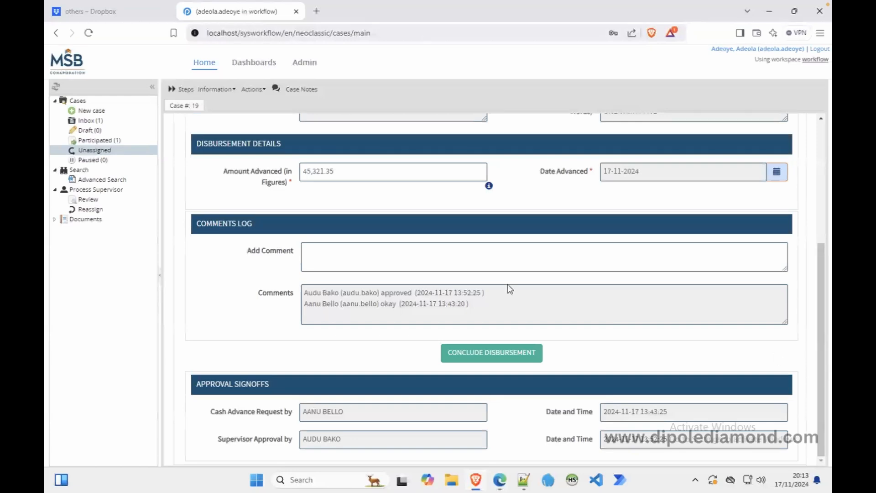
left_click(411, 255)
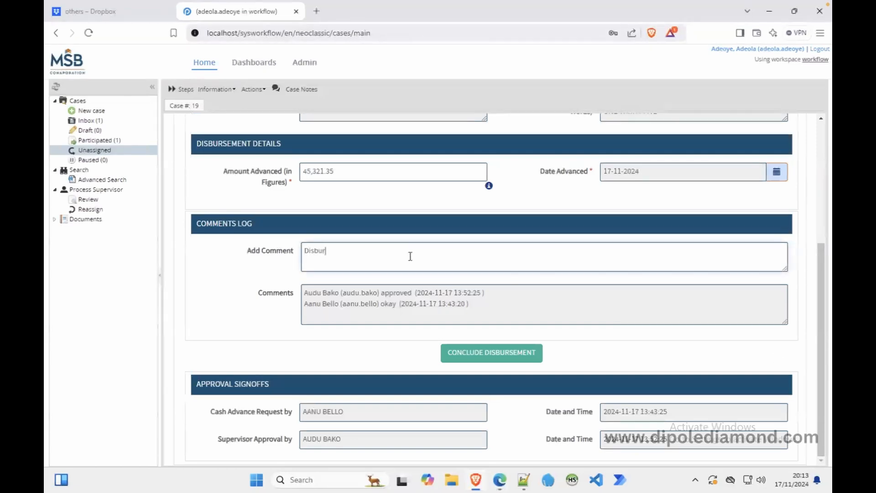
type("Disburded")
key("BackSpace")
key("BackSpace")
type("ed")
Open the CAR Approval Finance dynaform's JavaScript code from the Dynaforms list.
left_click(499, 482)
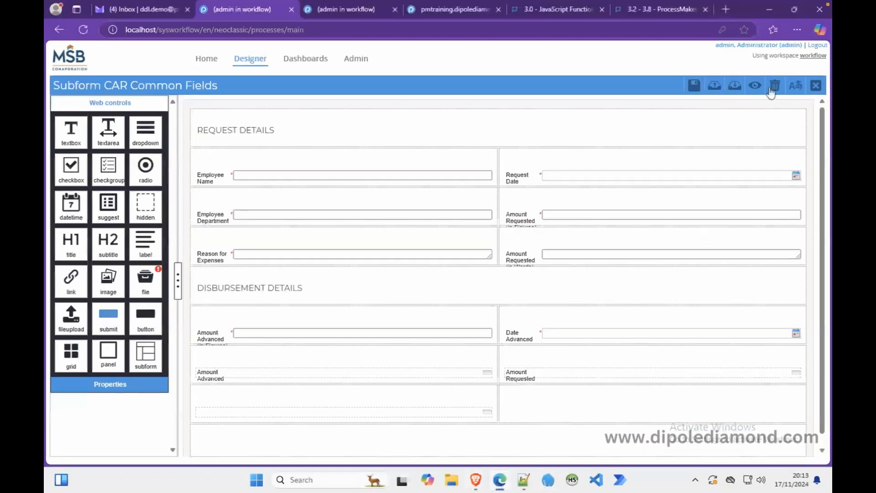
left_click(816, 85)
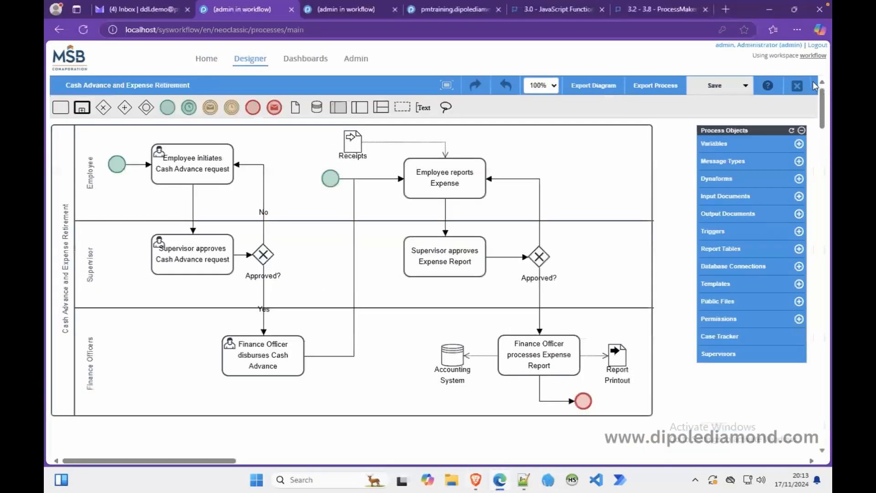
left_click(716, 179)
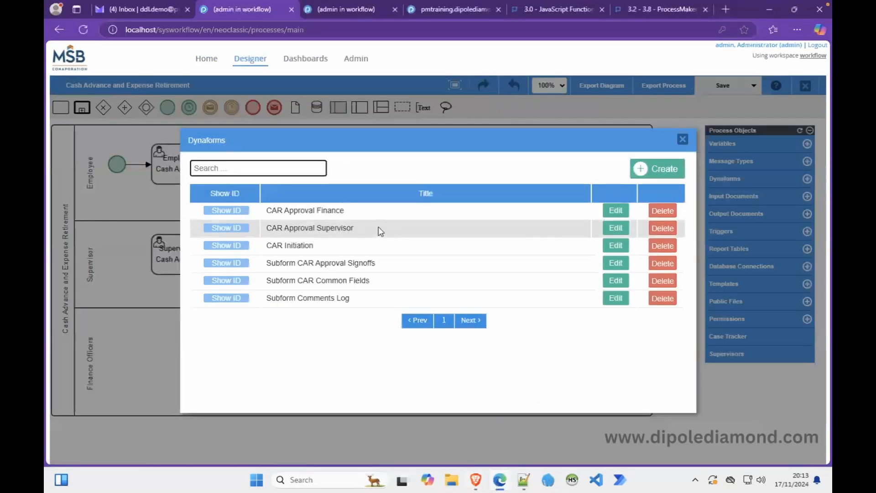
left_click(615, 212)
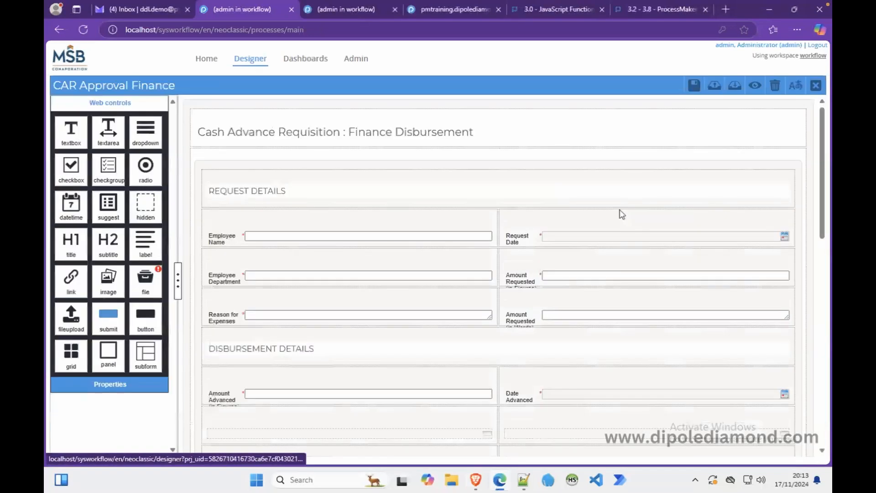
left_click(187, 200)
left_click(108, 222)
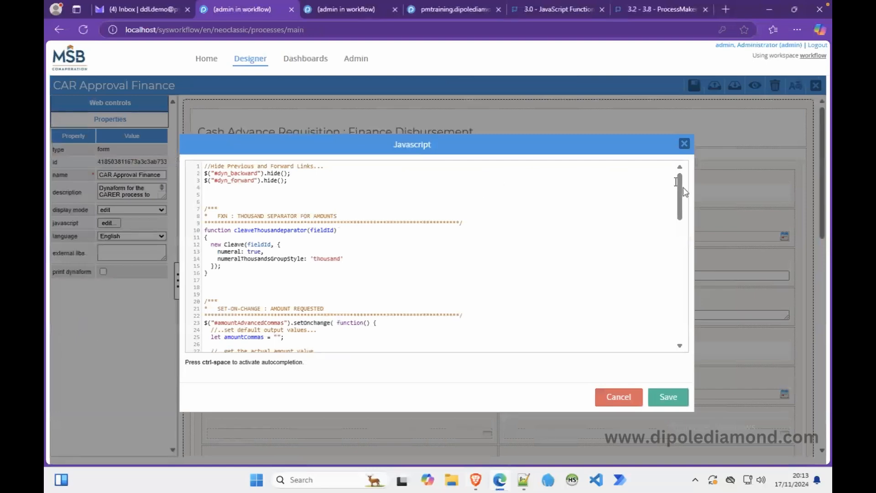
left_click_drag(680, 196, 694, 323)
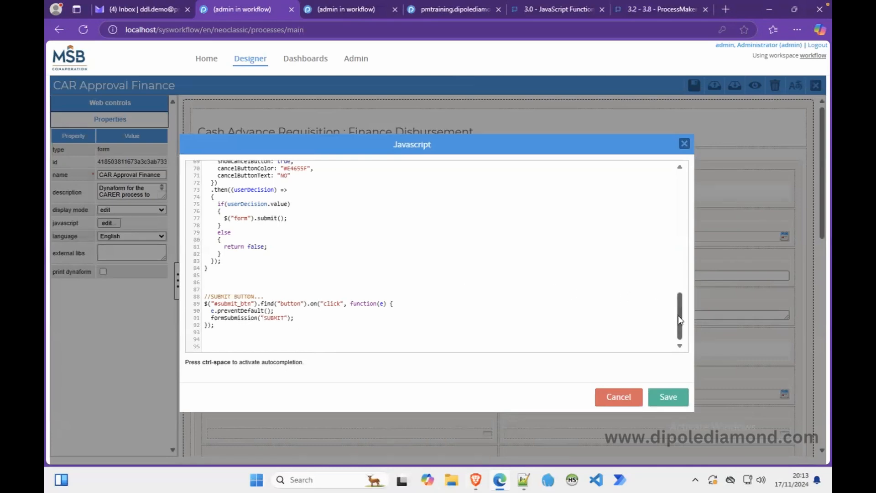
left_click_drag(683, 320, 682, 295)
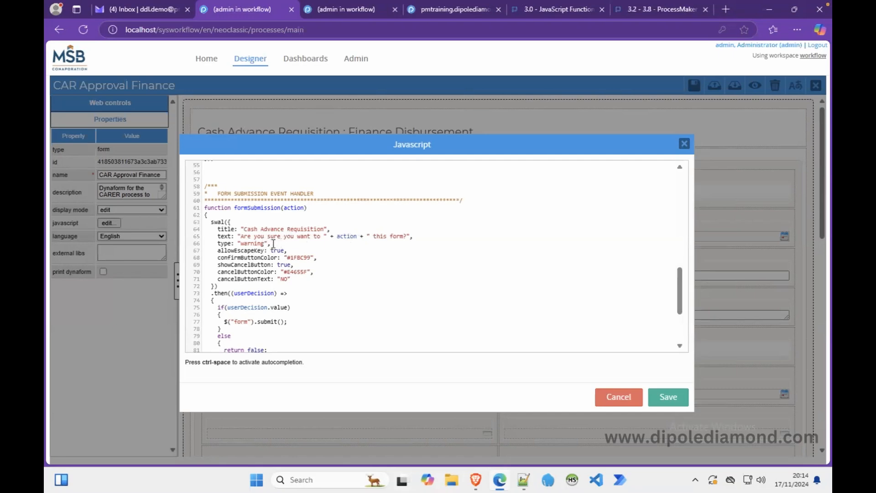
Rename formSubmission's parameter to name; message becomes 'Are you sure you have disbursed the funds to ' + name + '?'.
double_click(303, 236)
type("have dis")
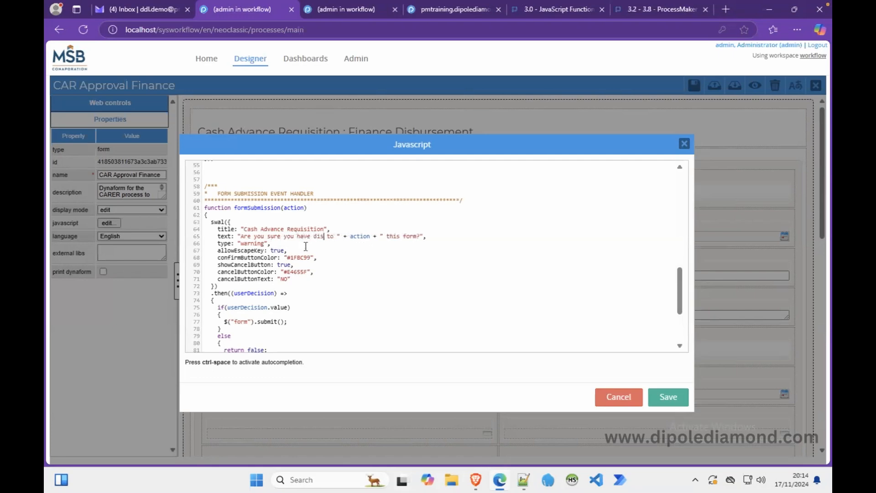
type("bursed")
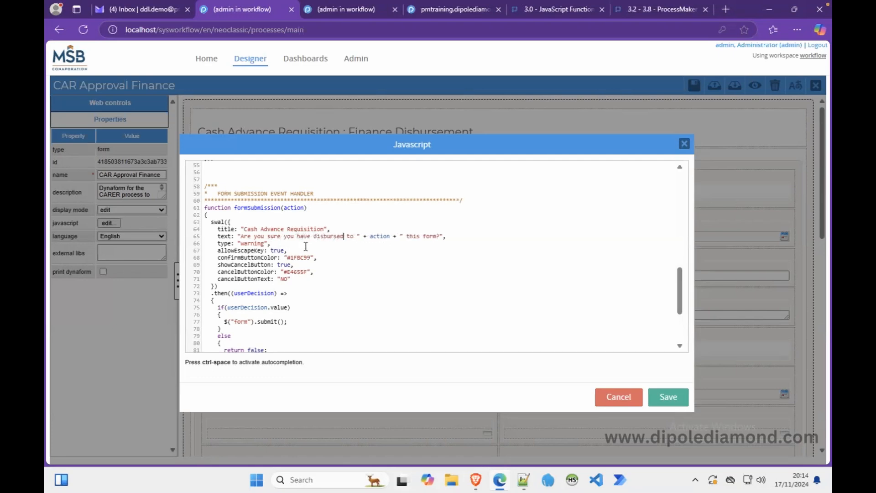
type(" the fr")
key("BackSpace")
key("BackSpace")
type("funds to")
key("BackSpace")
key("BackSpace")
key("BackSpace")
key("BackSpace")
type("s")
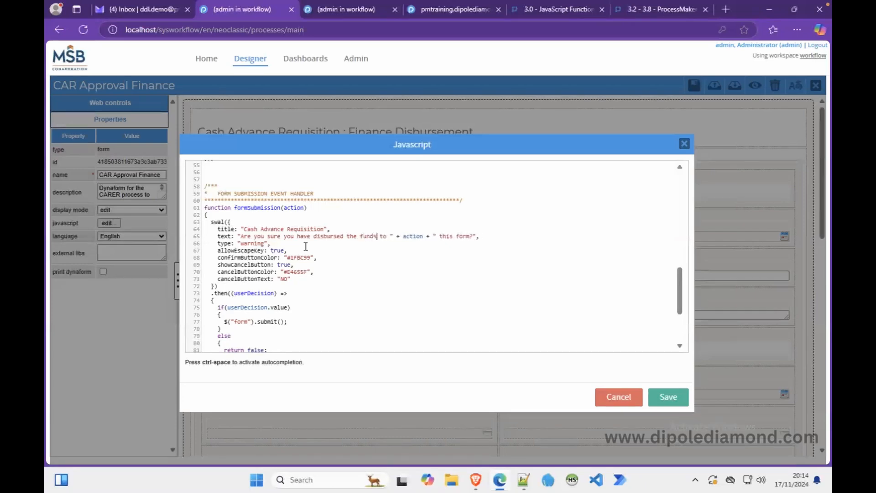
double_click(415, 237)
type("name")
double_click(294, 207)
type("name")
left_click(462, 236)
key("BackSpace")
key("BackSpace")
key("BackSpace")
key("BackSpace")
key("BackSpace")
key("BackSpace")
key("BackSpace")
key("BackSpace")
key("BackSpace")
key("BackSpace")
Change line 91 to call formSubmission($("#employeeName").getValue()) instead of formSubmission("SUBMIT").
left_click_drag(680, 295, 682, 326)
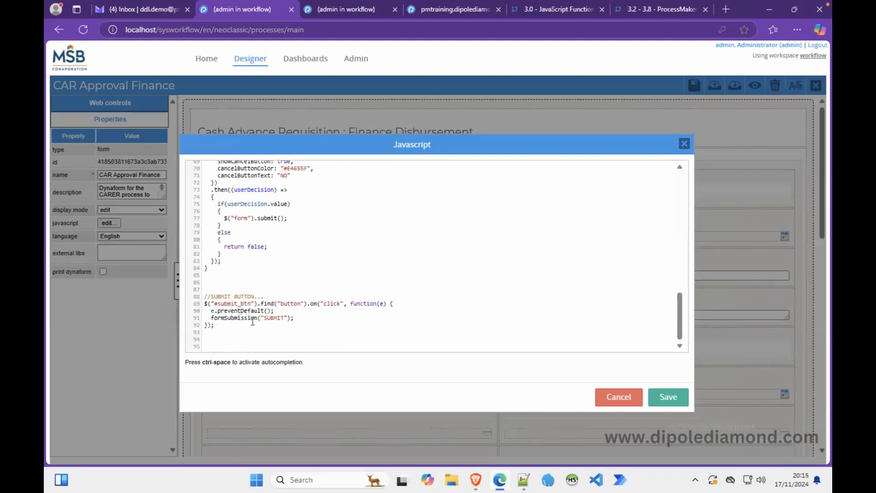
left_click(287, 317)
key("BackSpace")
key("BackSpace")
key("BackSpace")
key("BackSpace")
key("BackSpace")
type("$().getValue()")
left_click(271, 318)
type("\"\"#employeeName")
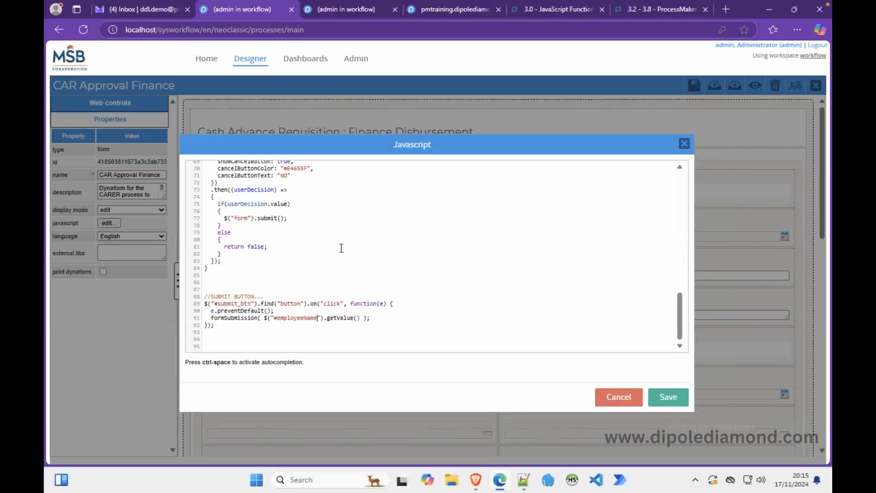
Save the edited JavaScript and the CAR Approval Finance form, then reload case 19's form.
left_click(675, 407)
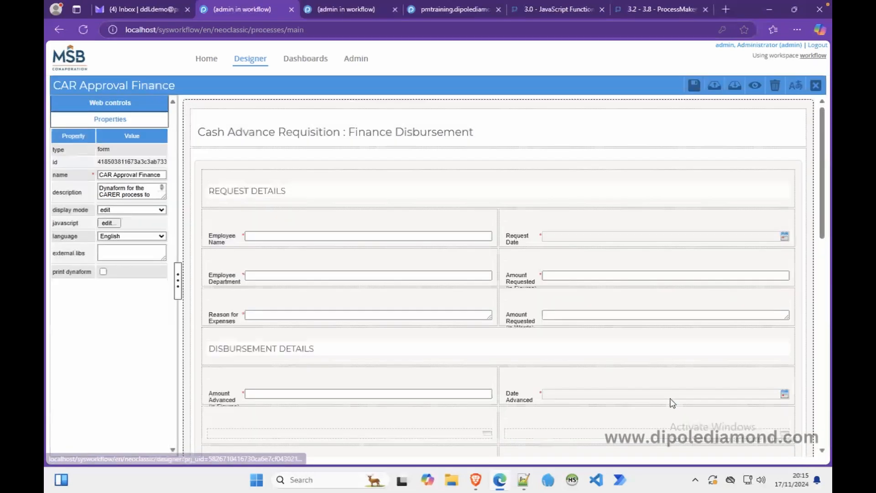
left_click(691, 86)
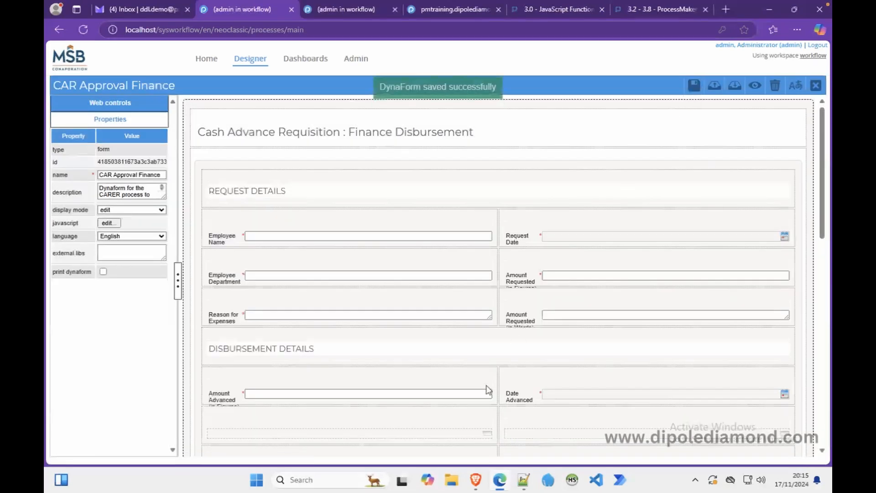
left_click(476, 479)
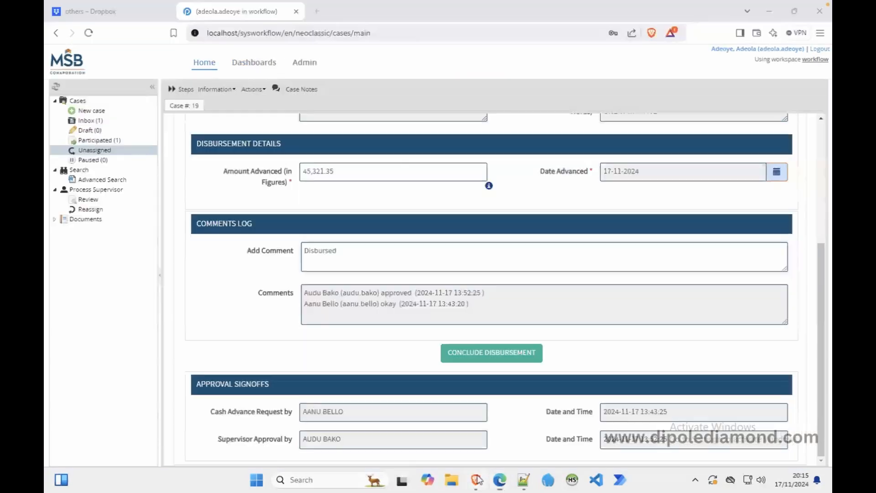
right_click(242, 262)
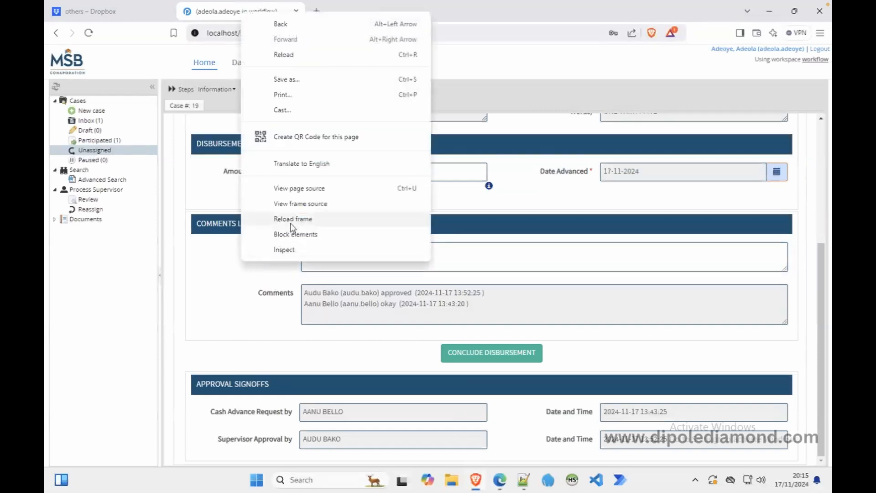
left_click(274, 219)
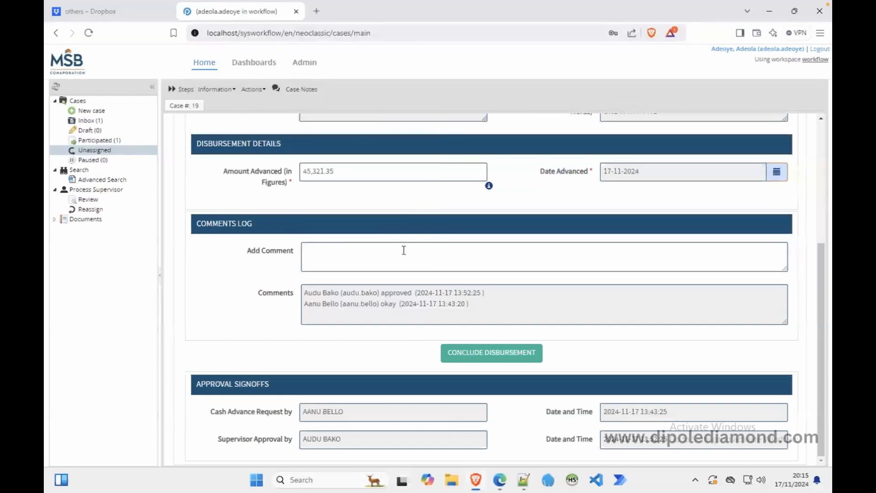
scroll(403, 250, "up", 3)
scroll(403, 250, "down", 3)
Conclude case 19's disbursement with the comment 'Disbursed', route it to the next task, and log out.
left_click(379, 255)
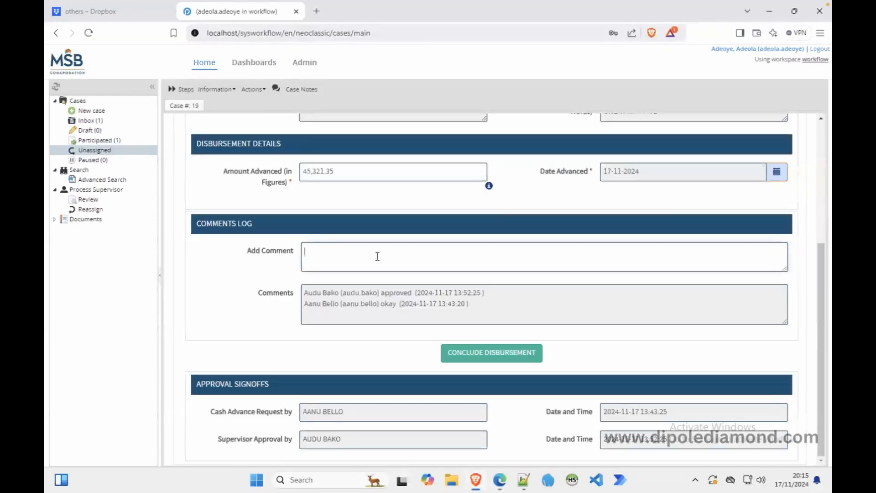
type("Disbursed")
left_click(482, 349)
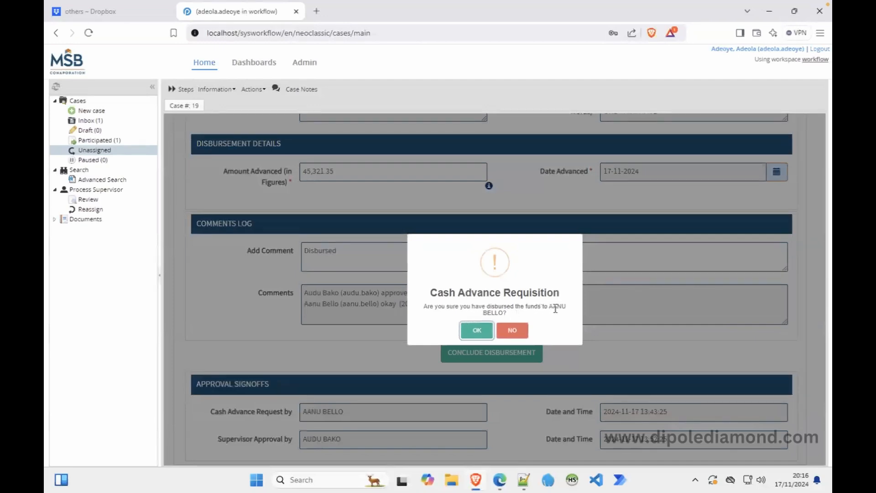
left_click(477, 330)
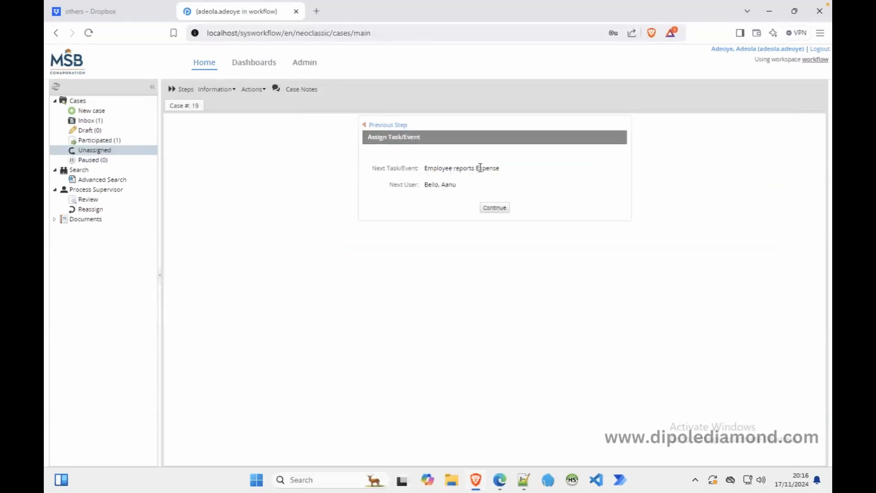
left_click(493, 209)
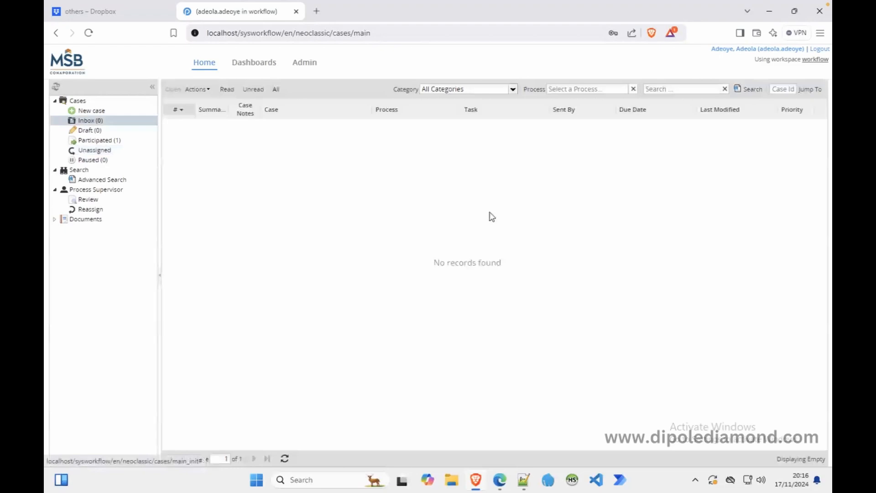
left_click(818, 48)
Refresh the Proton Mail inbox and read the Case #19 disbursement email, checking the misspelled 'adcanced'.
left_click(499, 479)
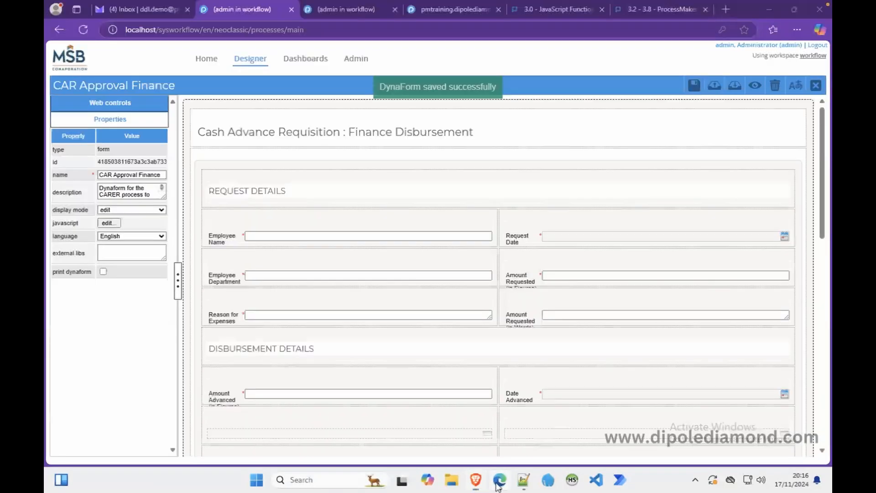
left_click(168, 10)
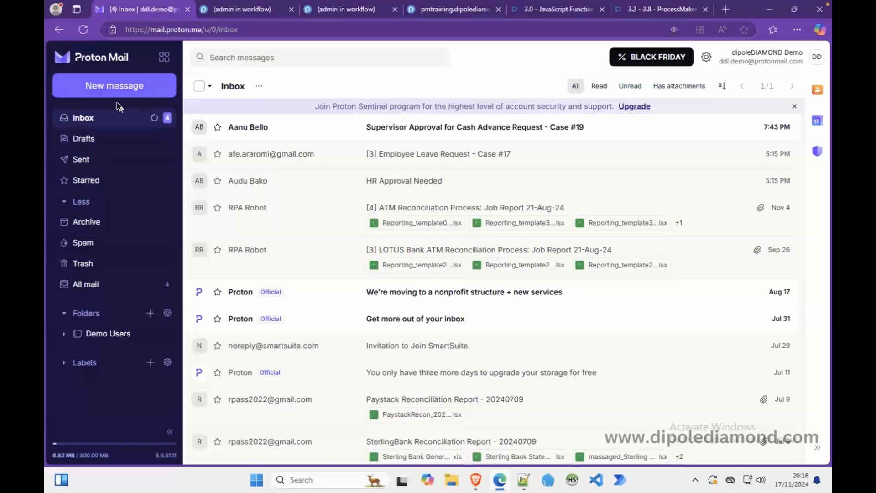
left_click(84, 30)
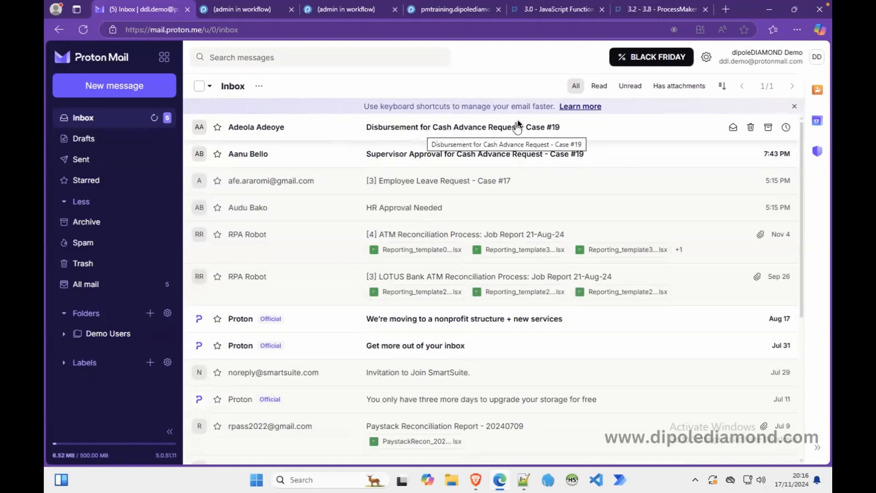
left_click(495, 128)
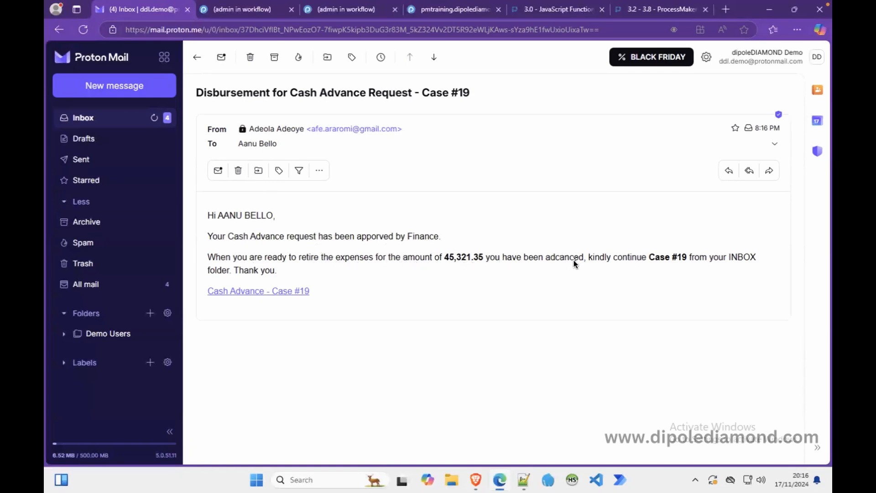
double_click(560, 258)
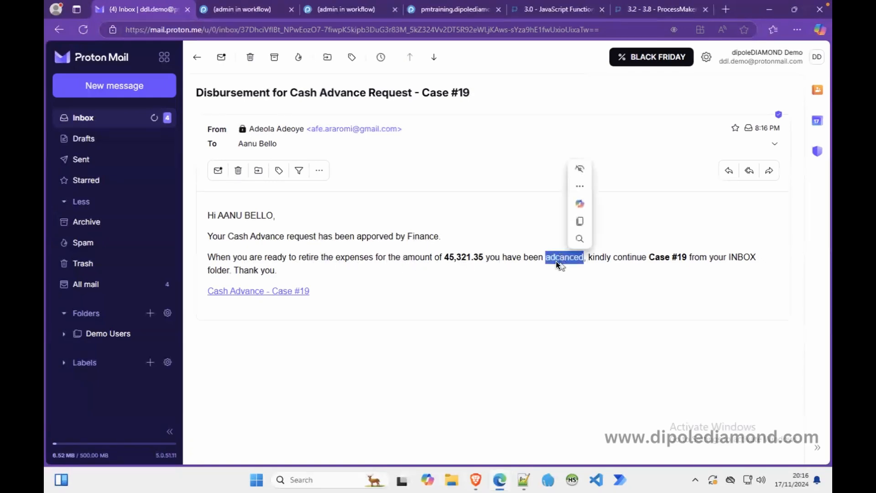
left_click(516, 262)
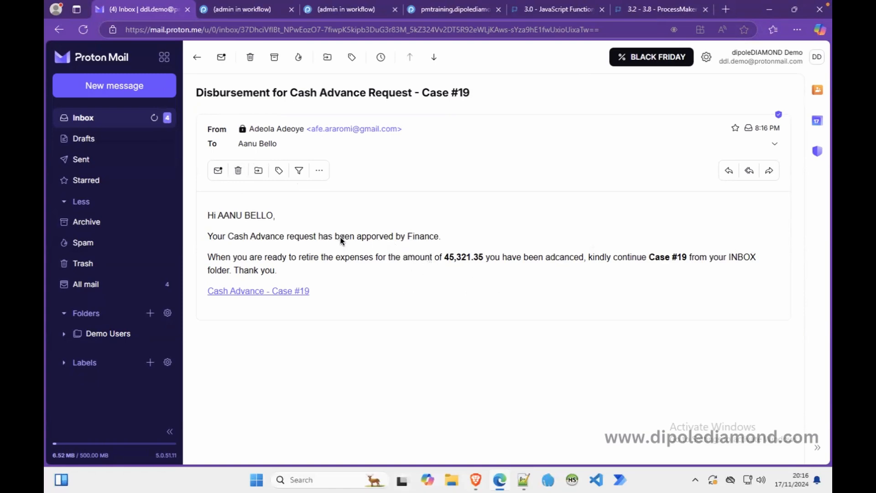
Log into ProcessMaker with the employee's username and password.
left_click(486, 480)
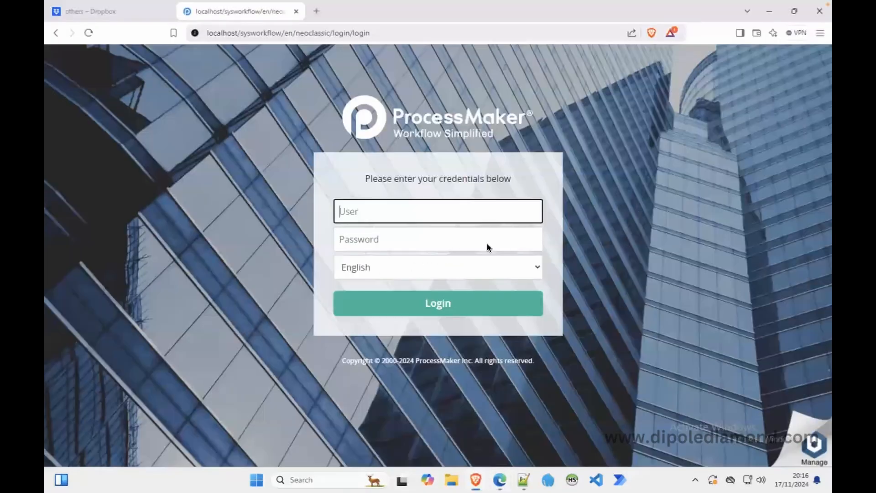
key("Tab")
type("••••")
key("Return")
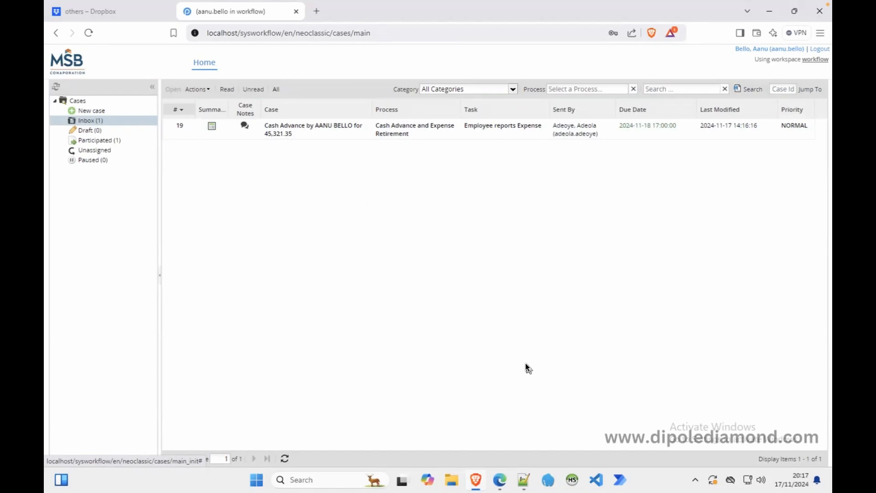
Close the form designer and open NotifyEmployeeER.html from the email templates list.
left_click(499, 479)
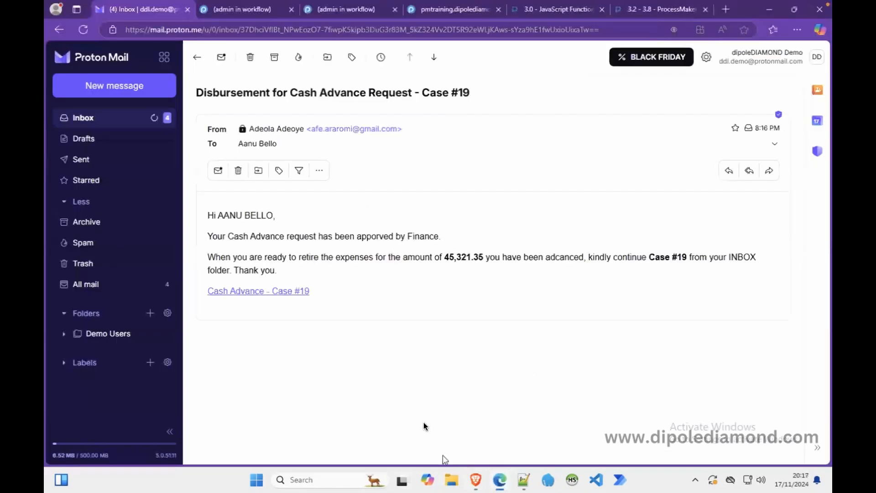
left_click(248, 16)
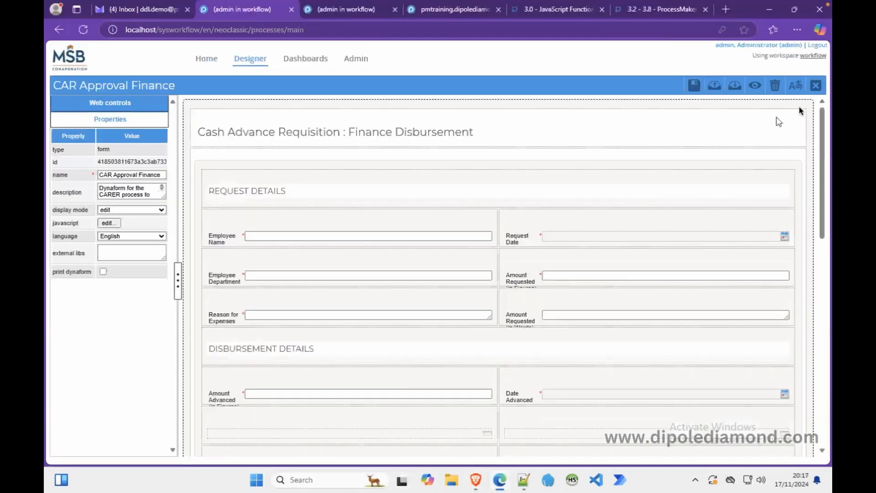
left_click(813, 87)
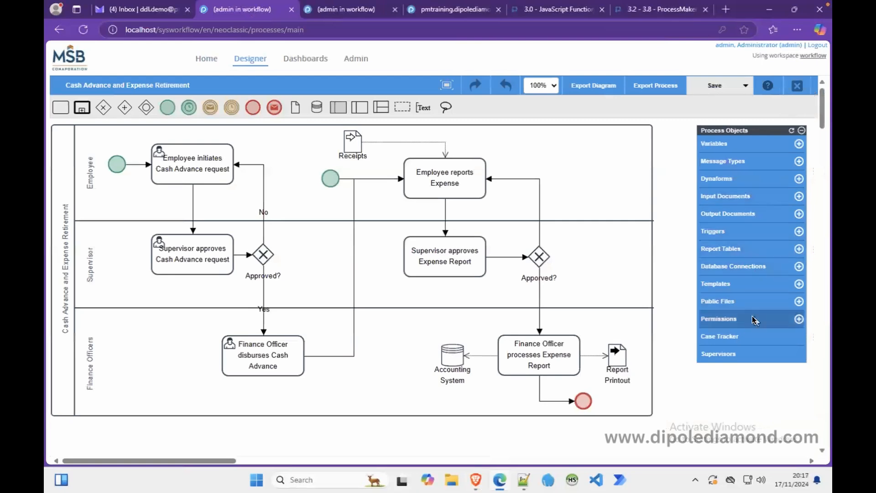
left_click(716, 286)
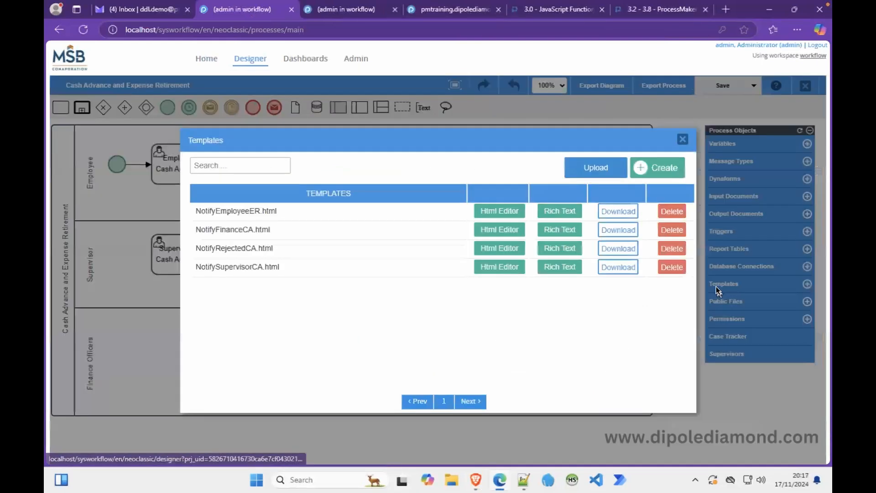
left_click(550, 211)
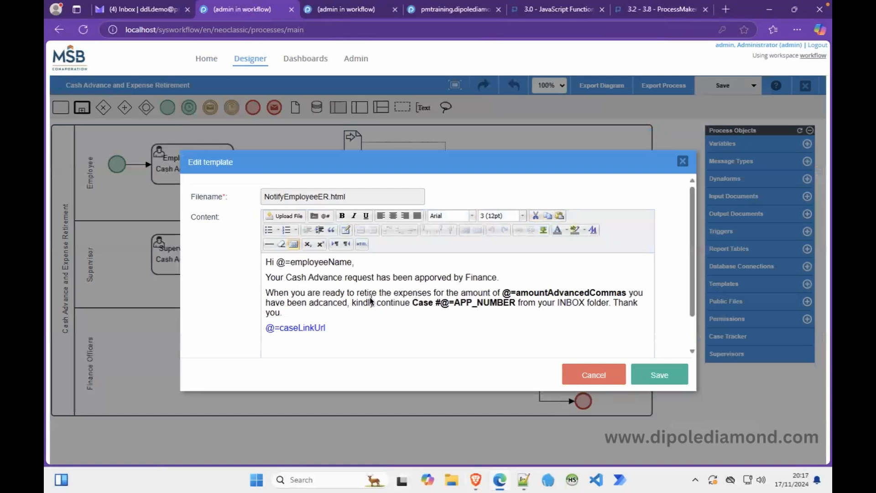
Correct 'apporved' to 'approved' in NotifyEmployeeER.html, save it, and compare against the received email.
left_click(431, 276)
key("BackSpace")
type("o")
left_click(324, 303)
left_click(650, 373)
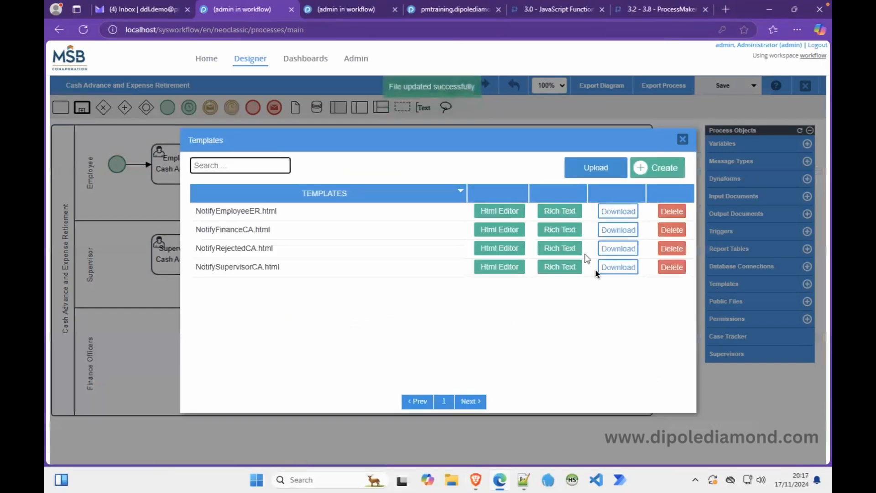
left_click(163, 10)
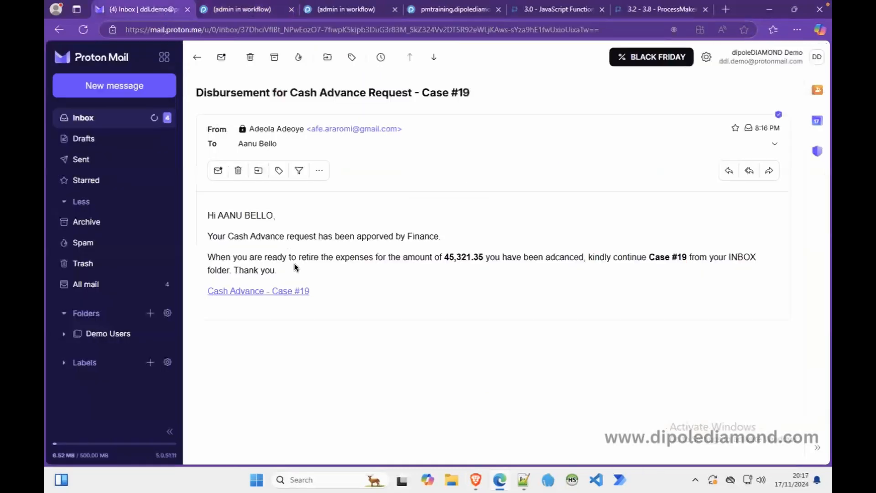
left_click(289, 291)
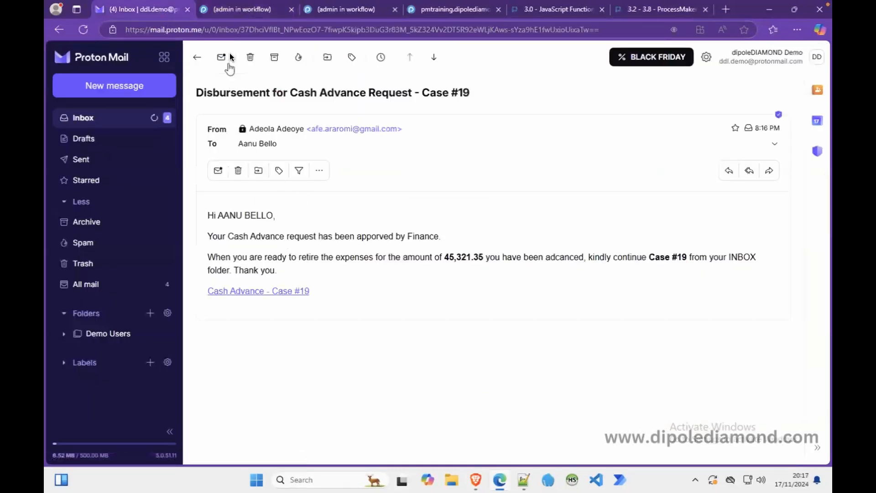
left_click(226, 13)
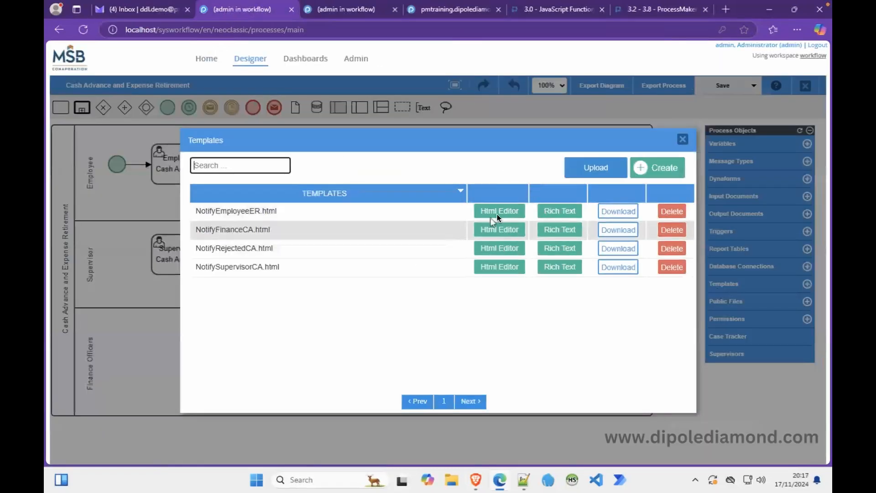
Review and save NotifyFinanceCA.html, NotifyRejectedCA.html and NotifySupervisorCA.html, then close the templates list.
left_click(559, 229)
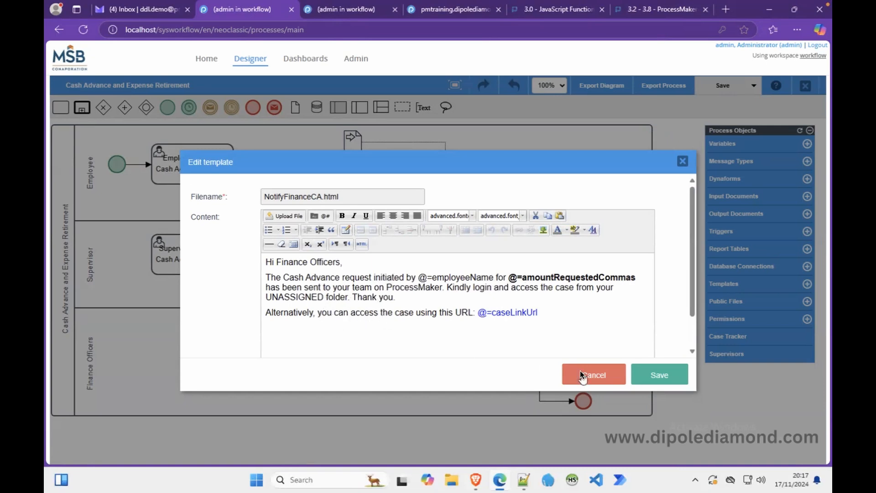
left_click(656, 373)
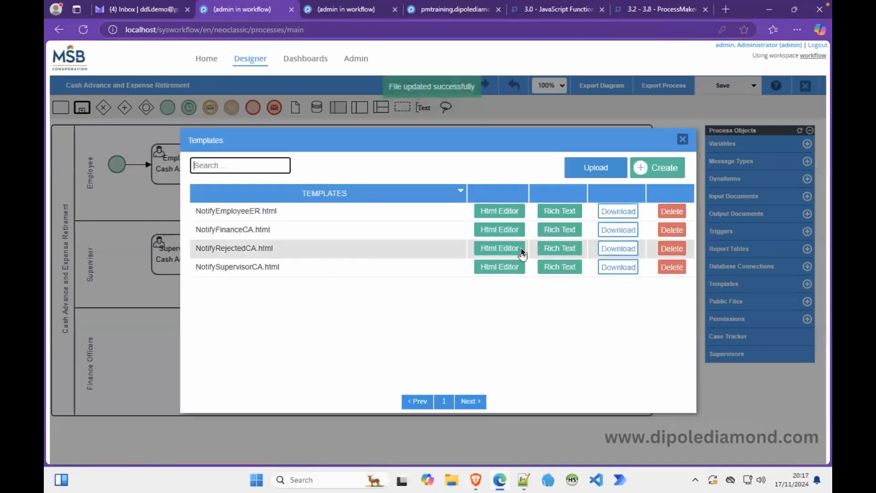
left_click(555, 247)
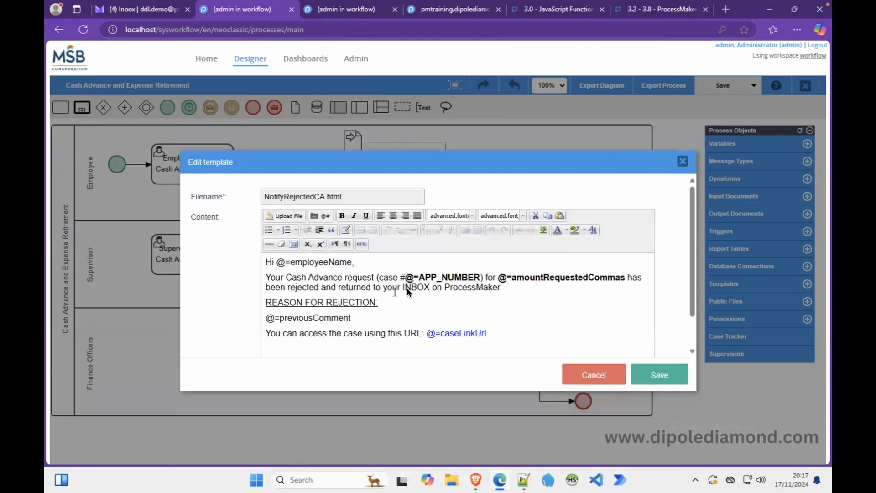
left_click(653, 372)
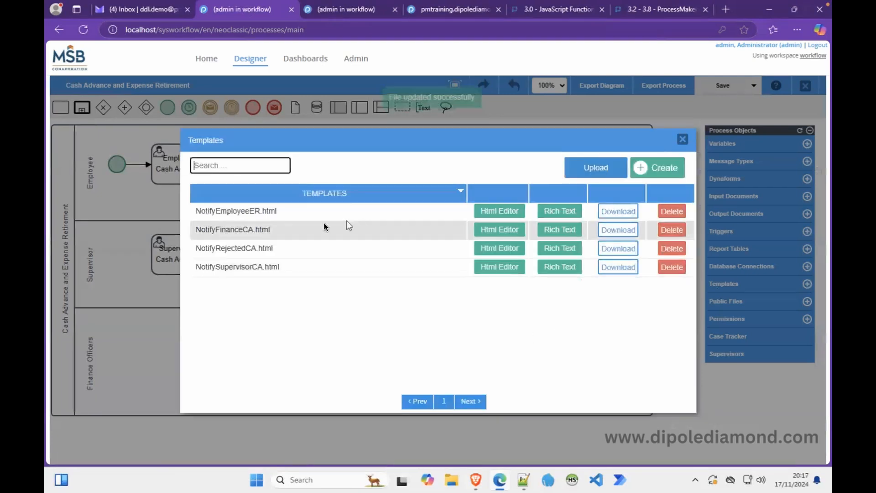
left_click(546, 266)
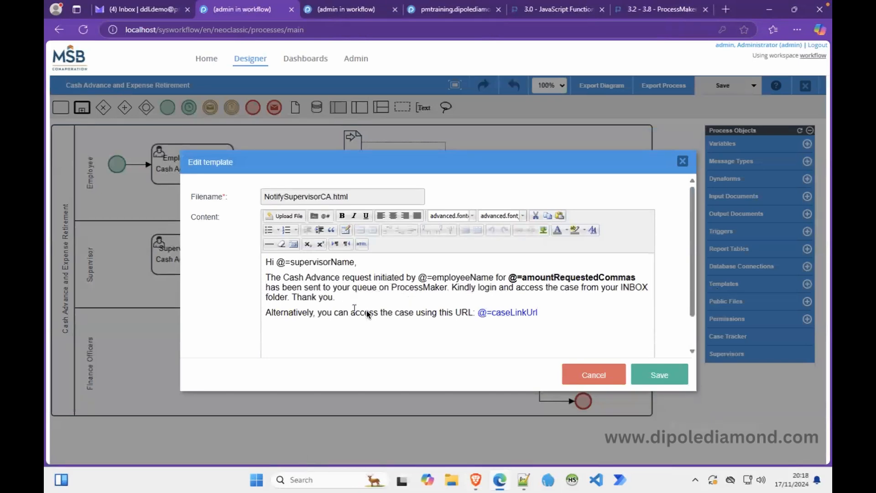
left_click(658, 375)
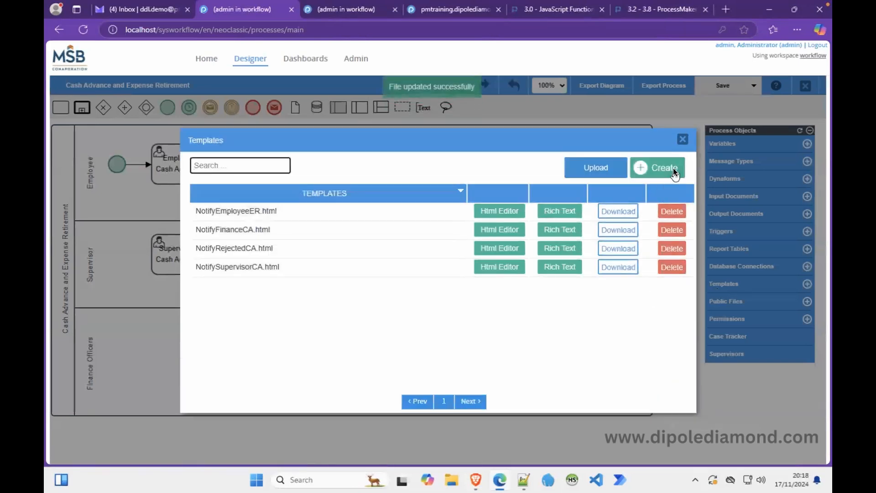
left_click(683, 138)
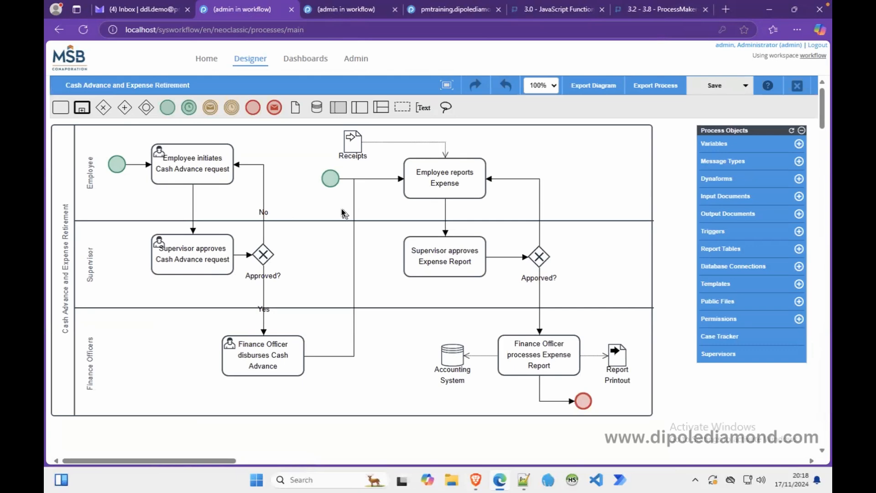